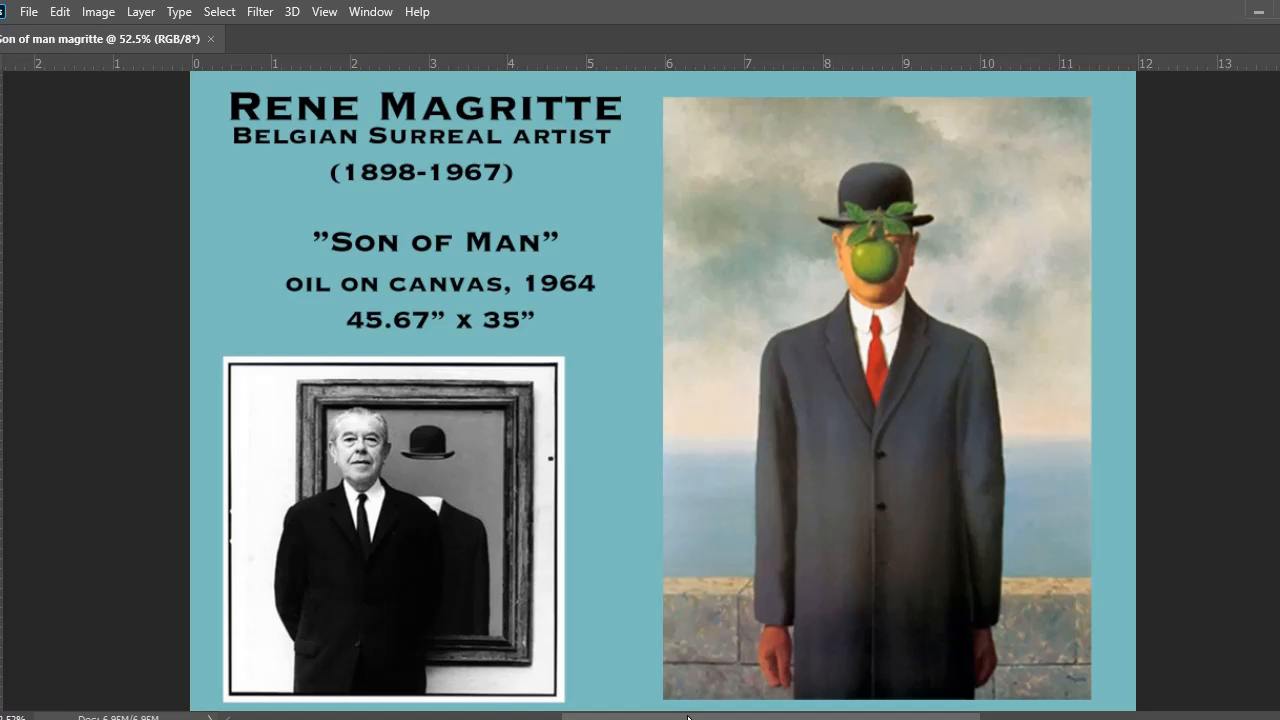
Step: Browse the Classroom folder in My Drive on Google Drive File Stream to view the source images, and return to Photoshop
mouse_move(695, 718)
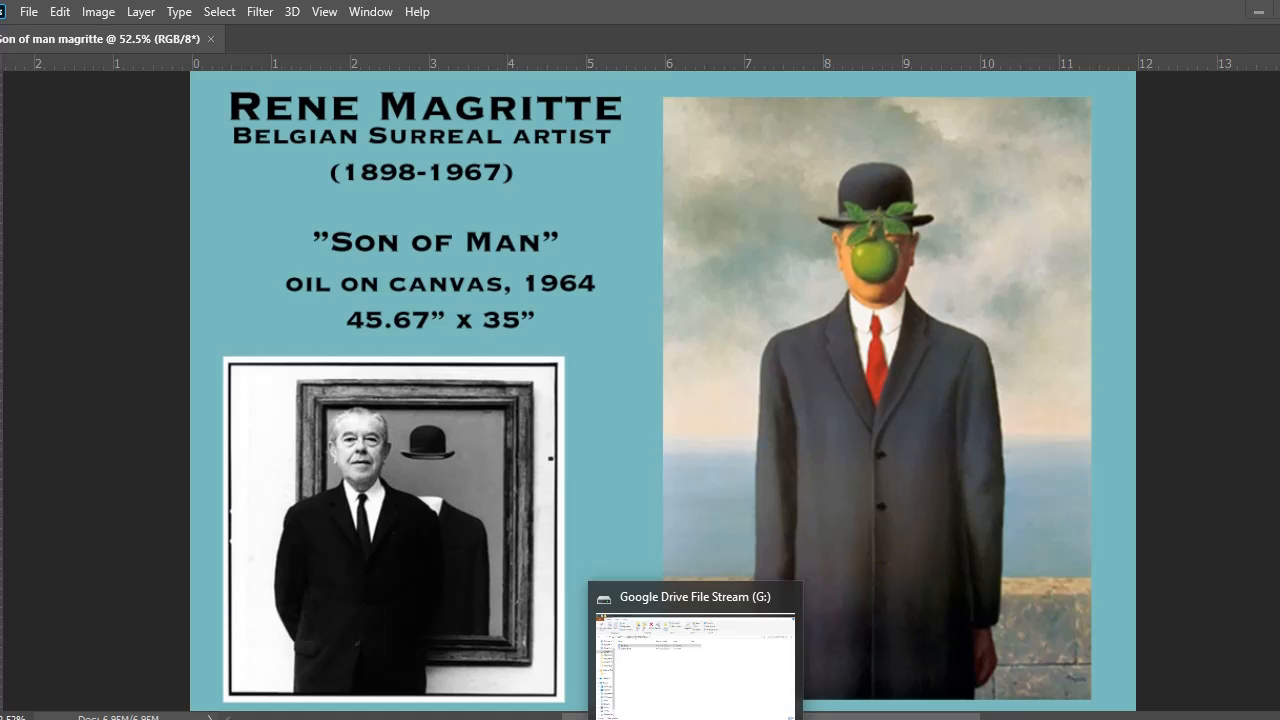
left_click(603, 660)
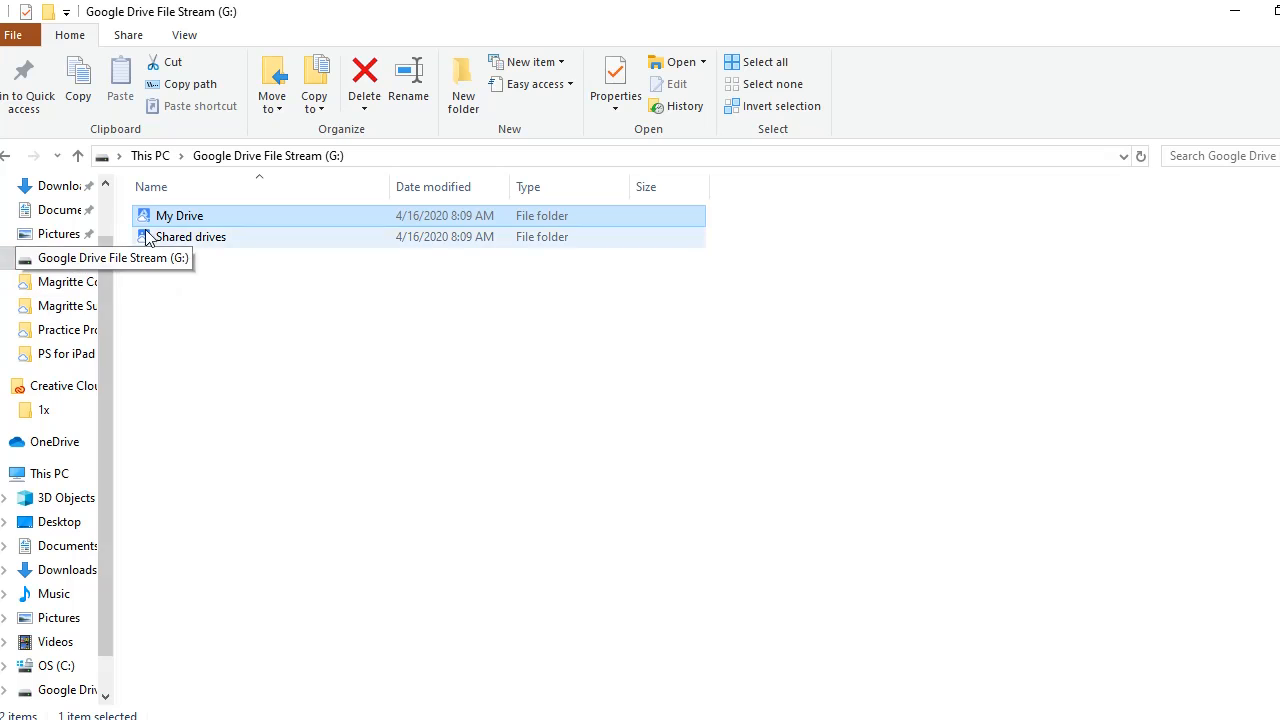
double_click(180, 218)
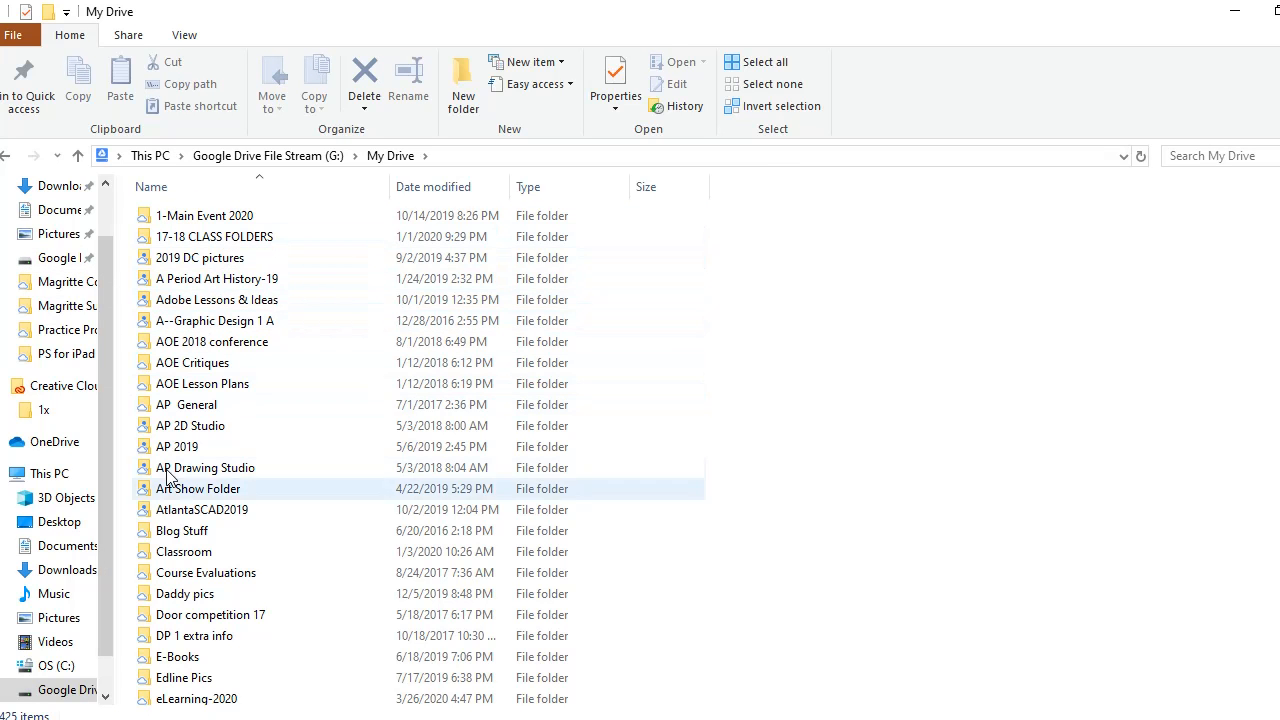
double_click(185, 555)
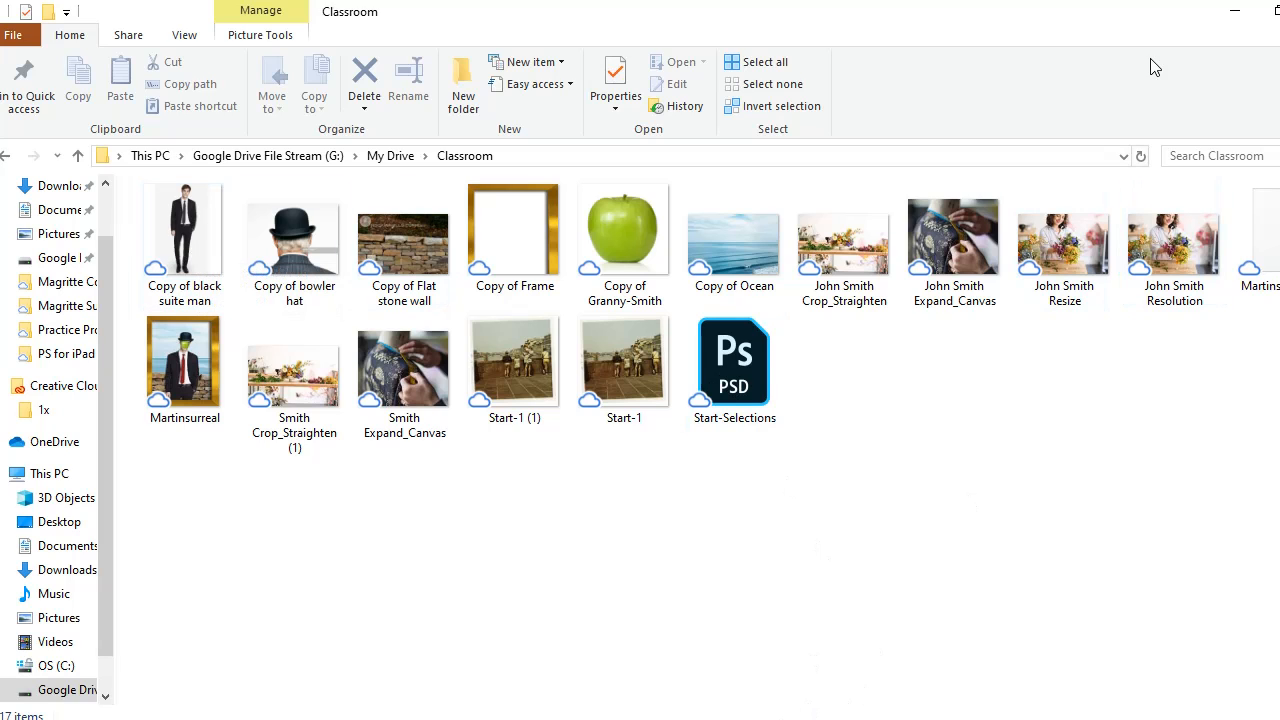
left_click(1236, 14)
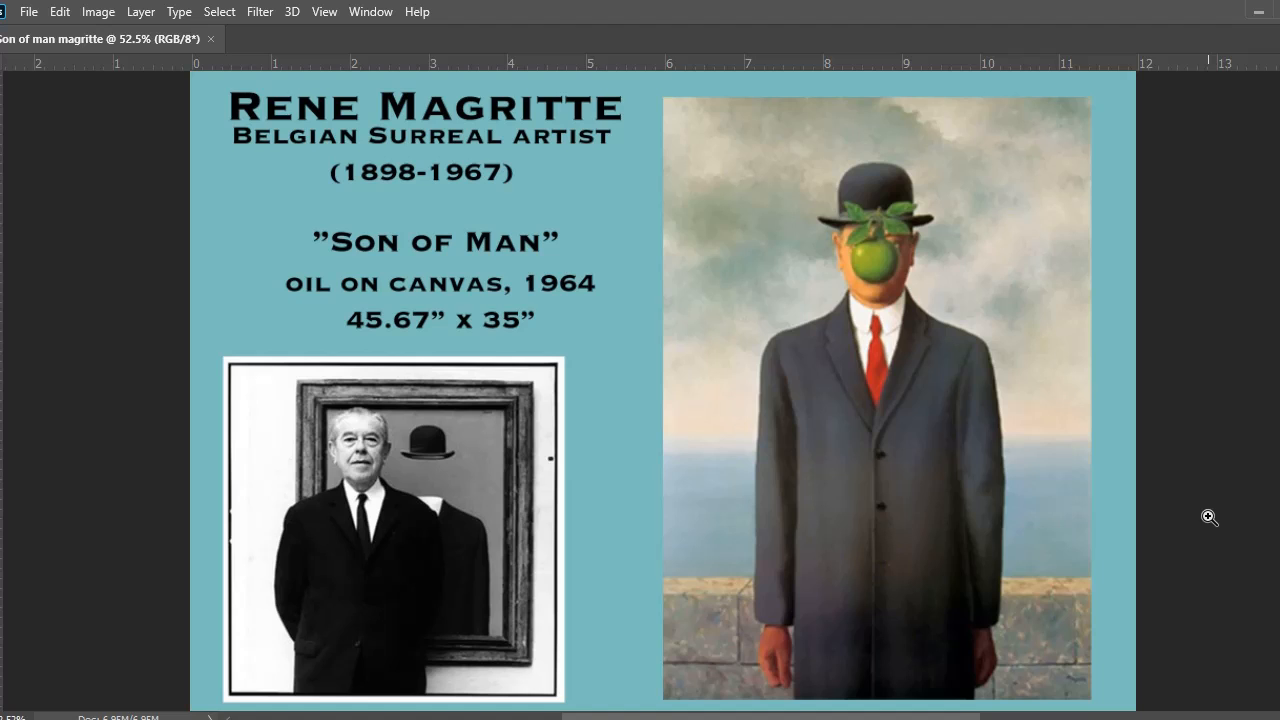
Step: Show the hidden workspace panels and rearrange the Layers panel and toolbox to give the Magritte image more room
key("Tab")
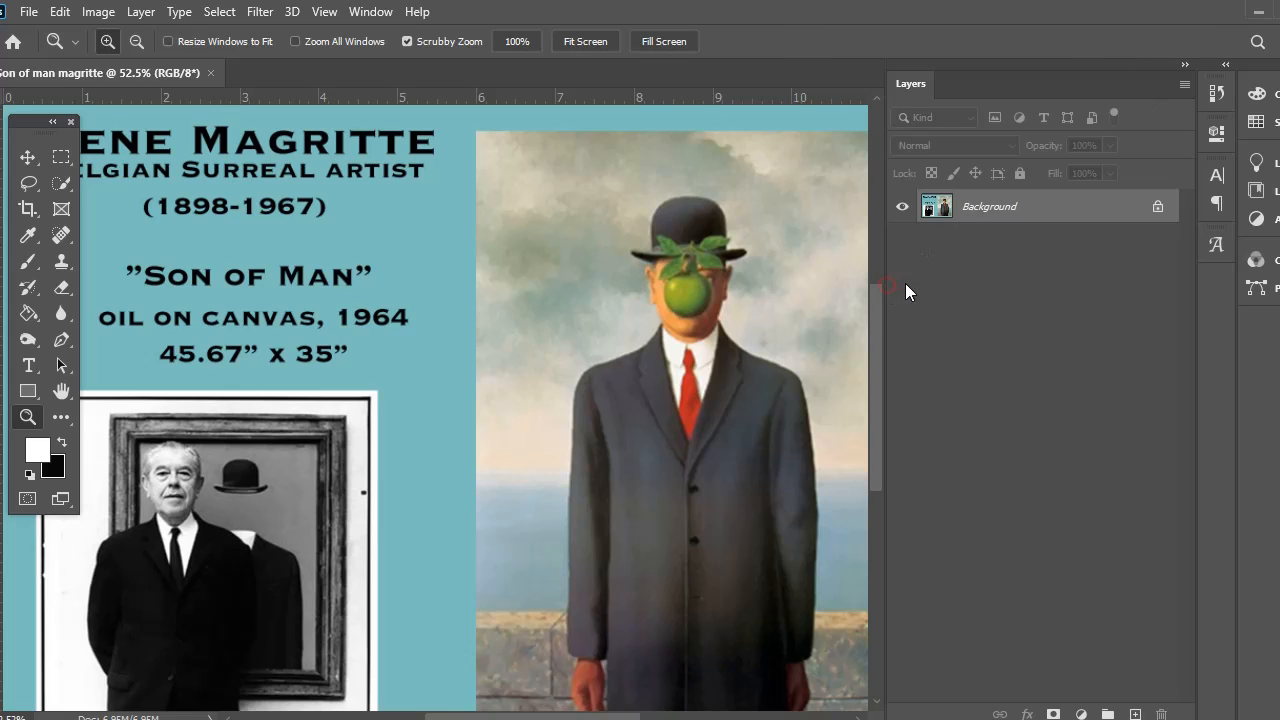
left_click_drag(886, 283, 960, 285)
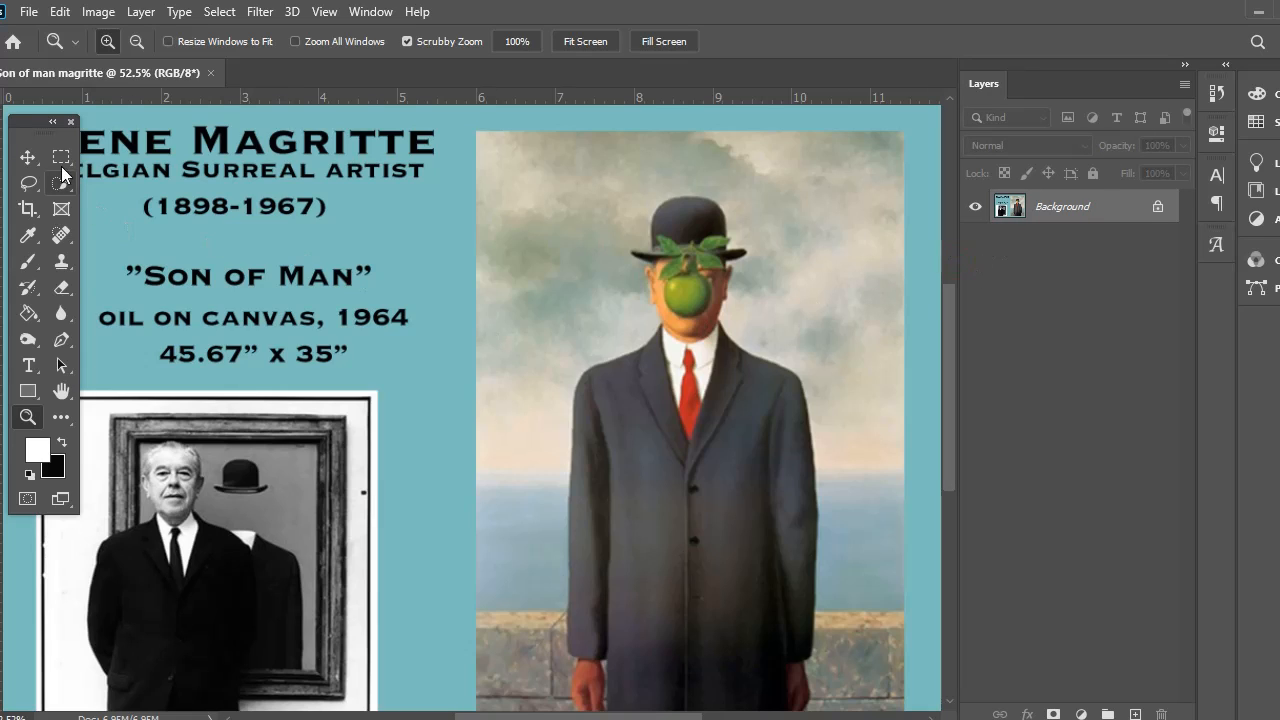
left_click_drag(35, 122, 33, 218)
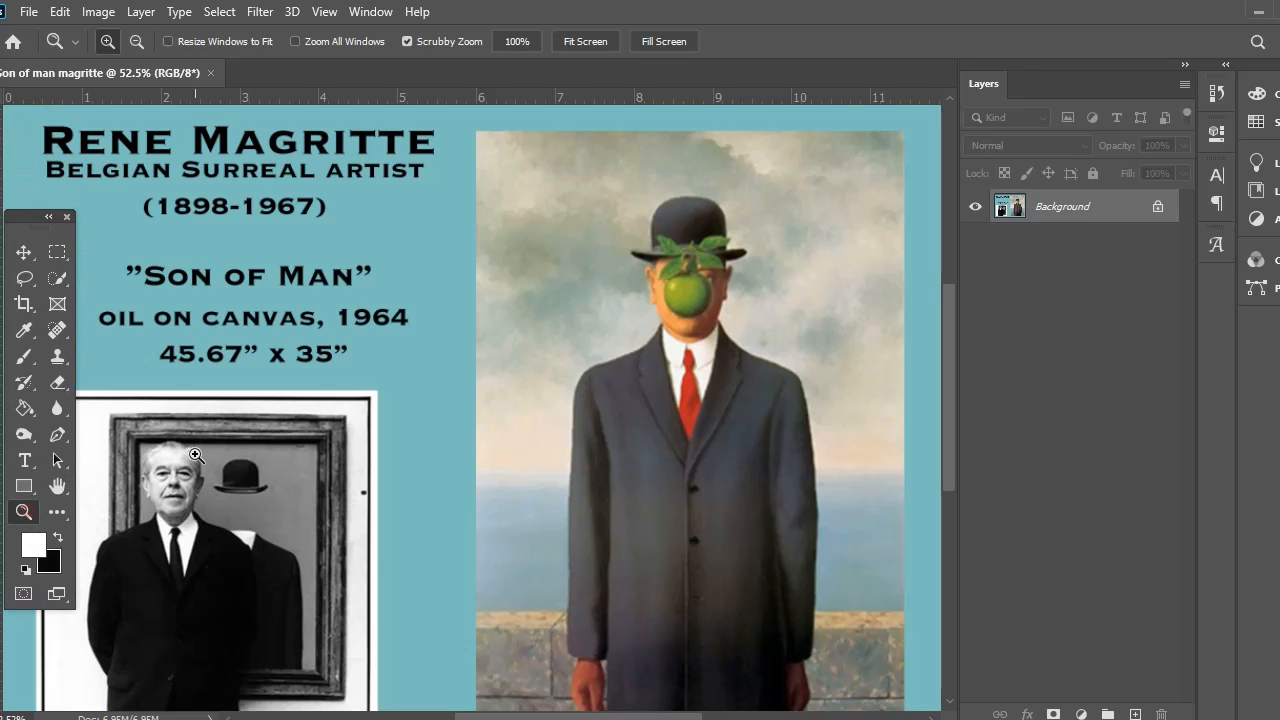
left_click(507, 405, "alt")
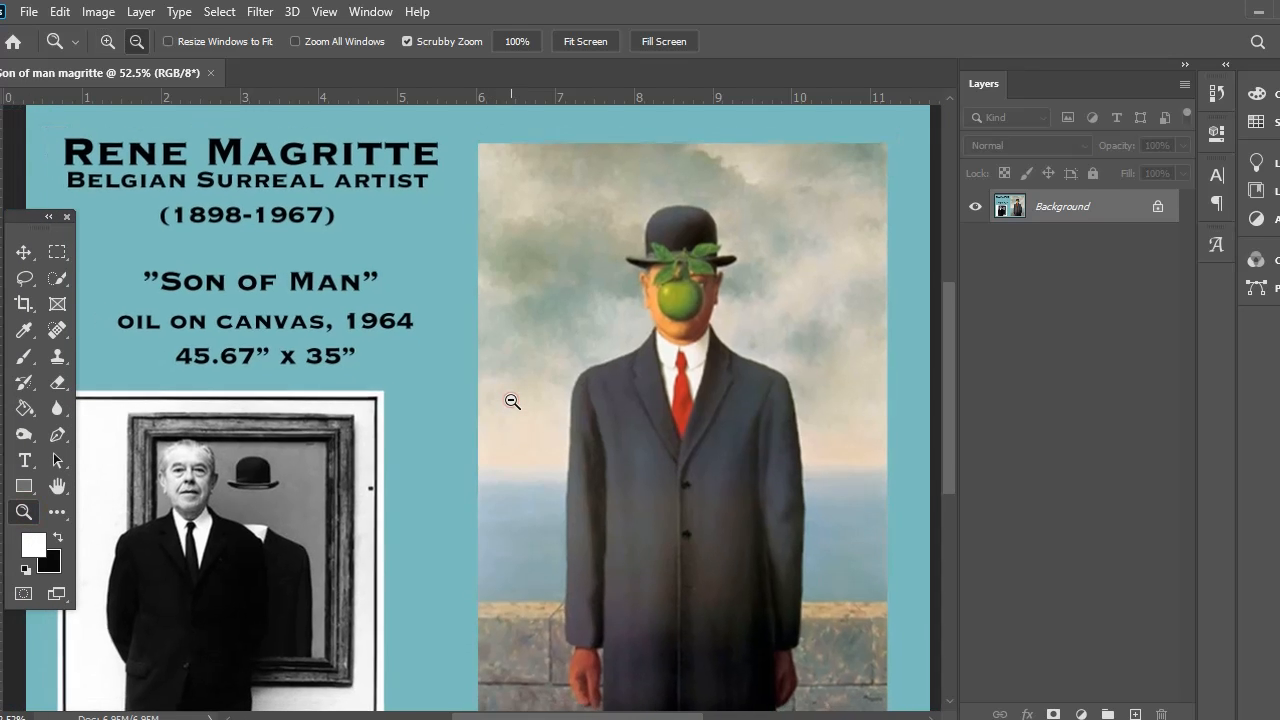
left_click(507, 405, "alt")
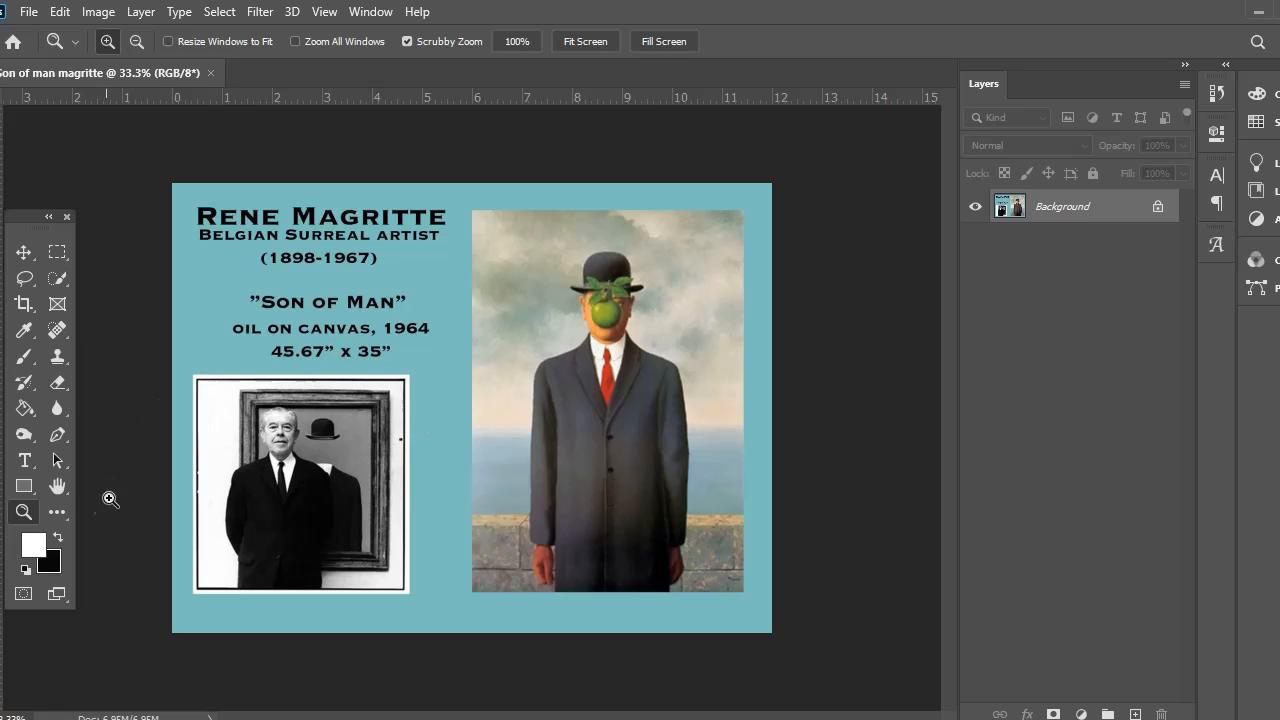
left_click(56, 486)
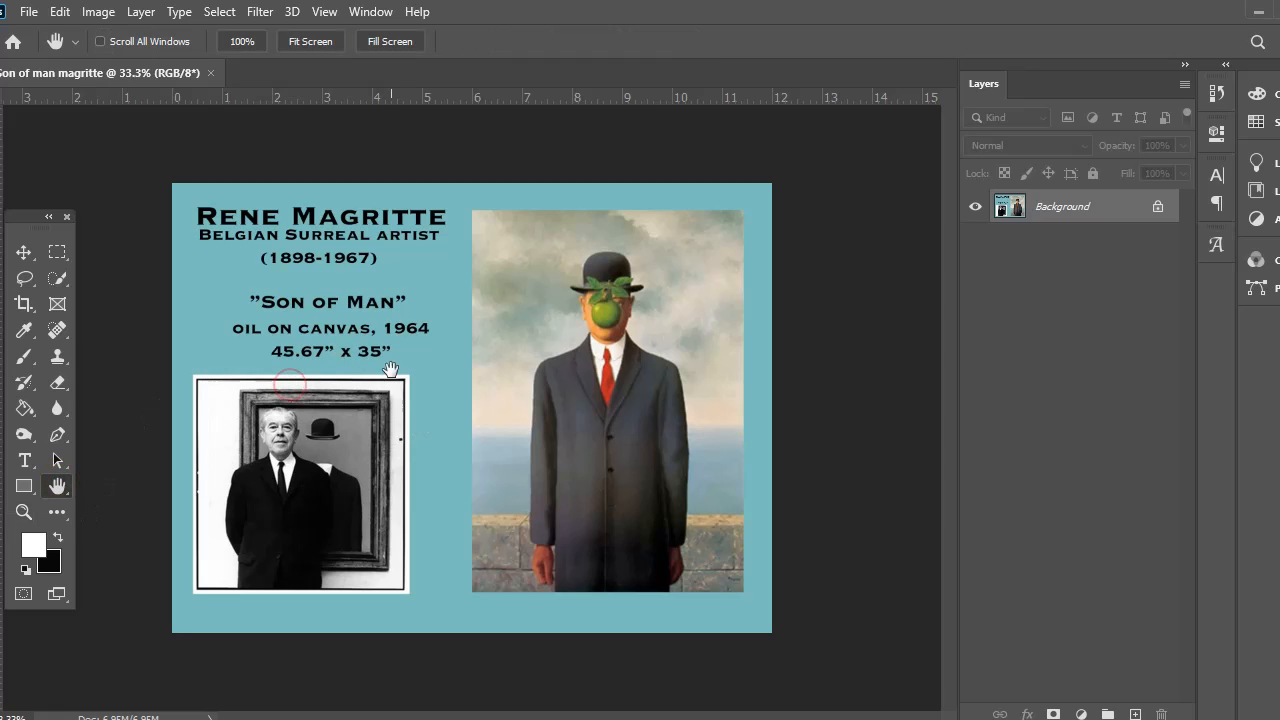
Step: Start a new document and name it martinsurreal
left_click(29, 12)
left_click(39, 34)
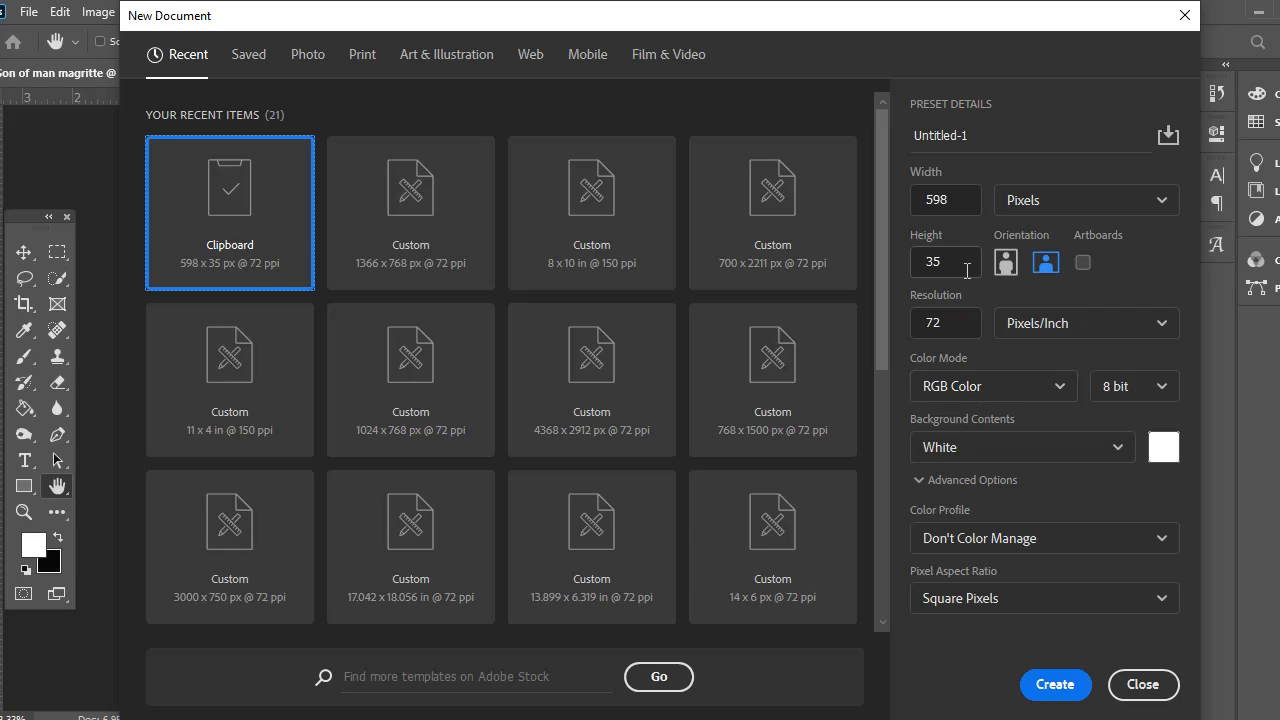
left_click_drag(975, 130, 897, 143)
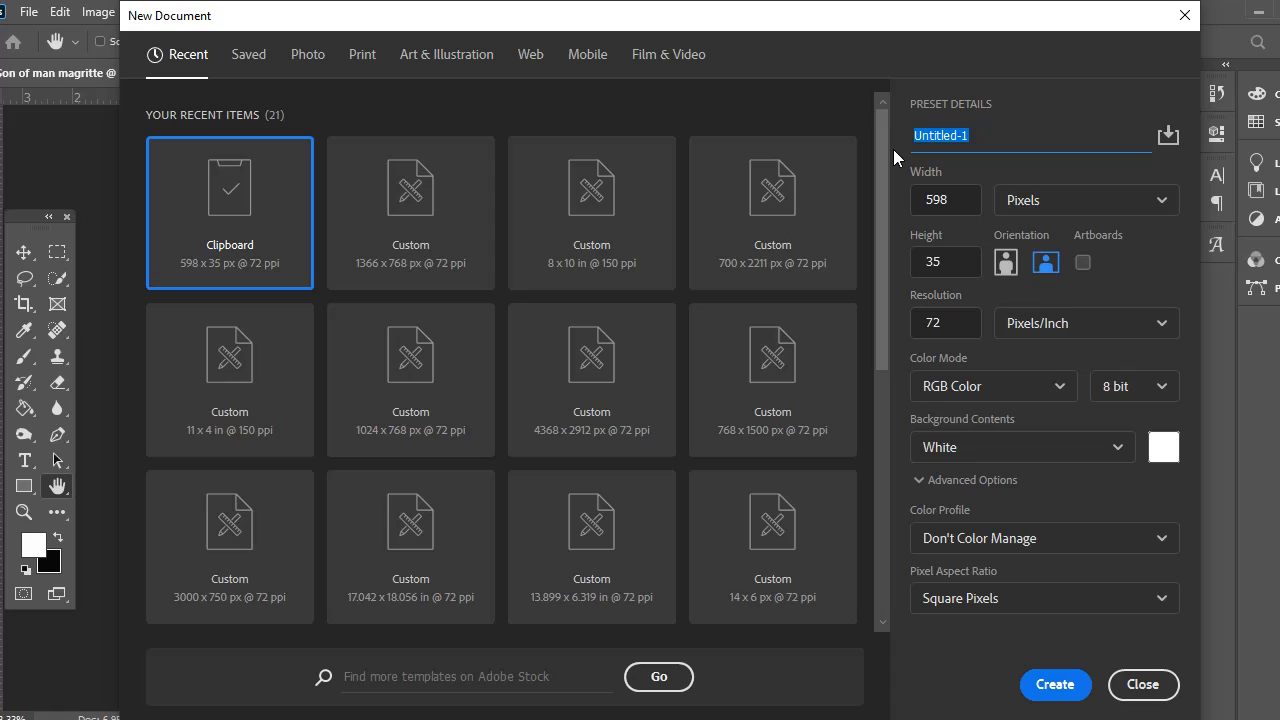
type("martinsurreal")
Step: Set the new document's size to 8 inches wide by 10 inches high
left_click(1157, 200)
left_click(1068, 277)
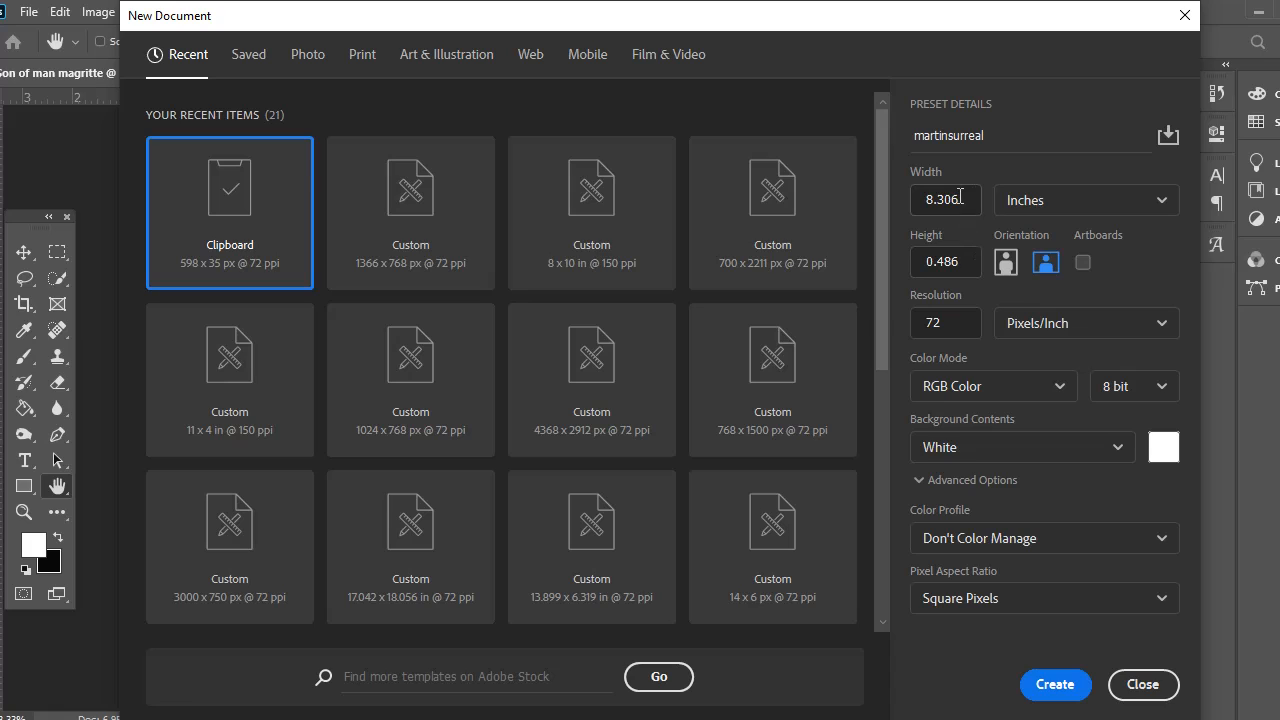
left_click_drag(962, 199, 936, 199)
key("BackSpace")
key("Tab")
type("10")
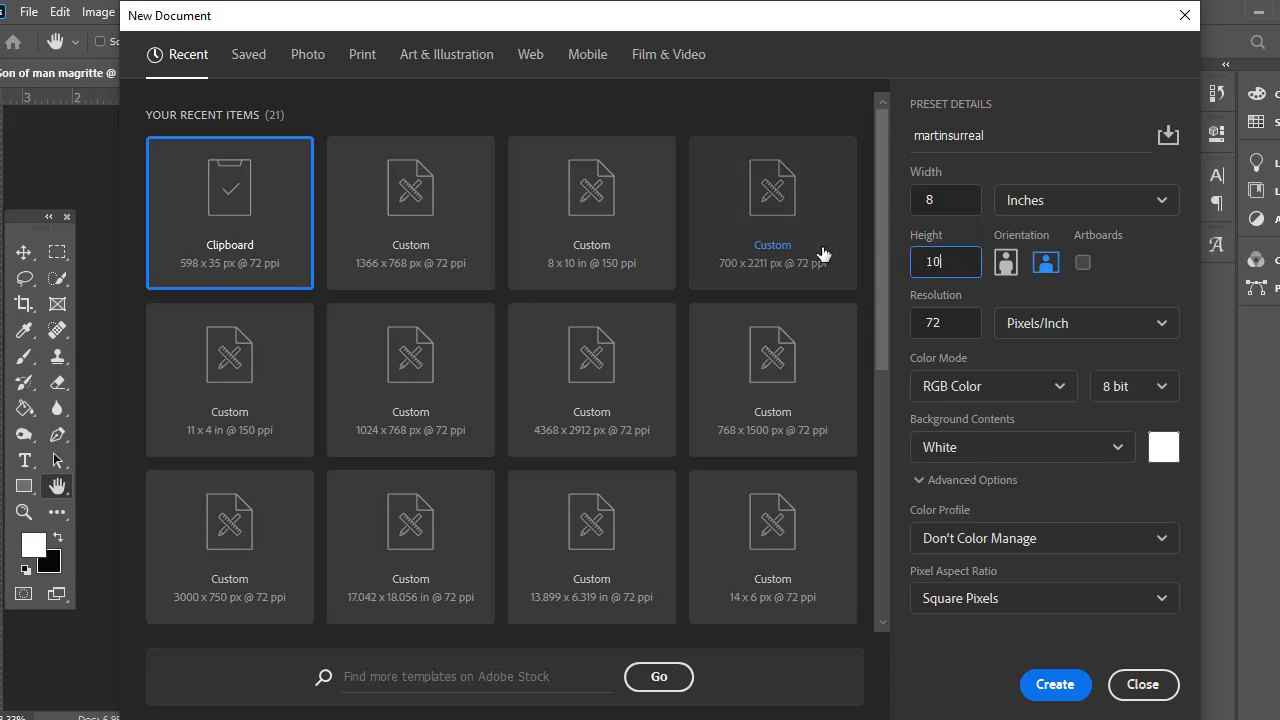
Step: Try resolutions of 300 and 72 pixels/inch for the new document
left_click(953, 323)
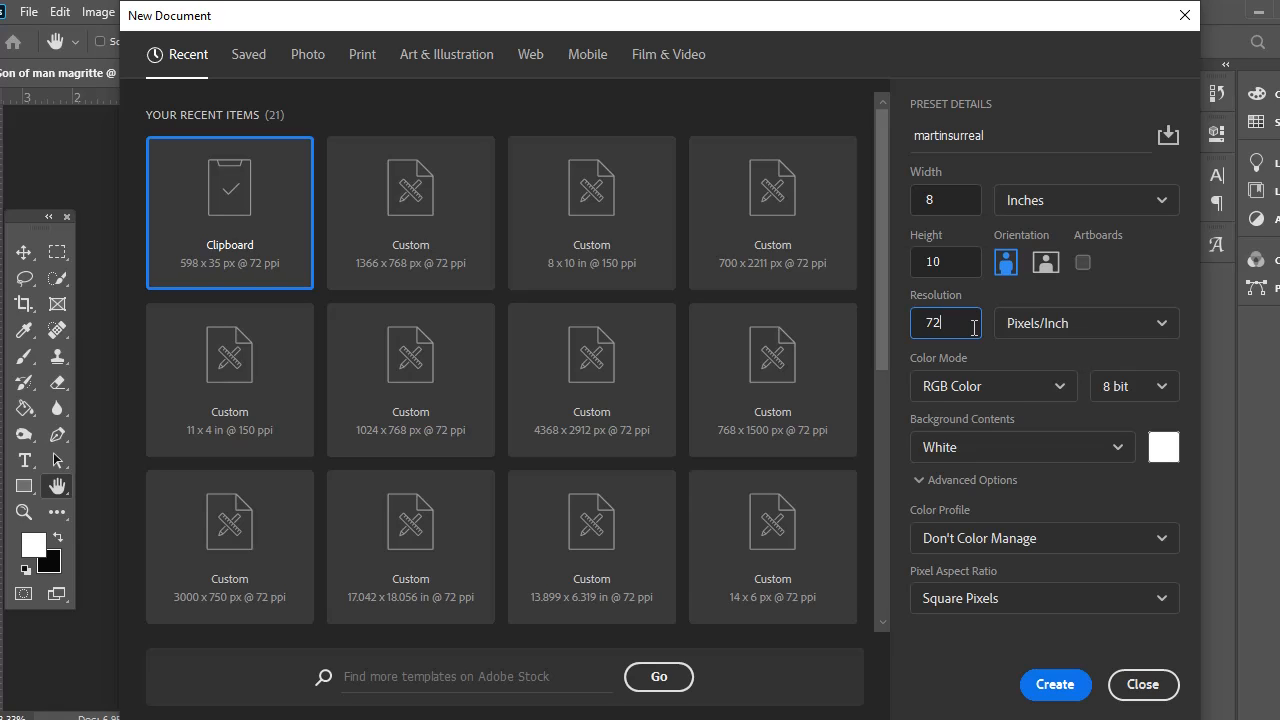
key("BackSpace")
key("BackSpace")
type("100")
key("BackSpace")
key("BackSpace")
type("20")
key("BackSpace")
left_click_drag(947, 318, 917, 316)
type("300")
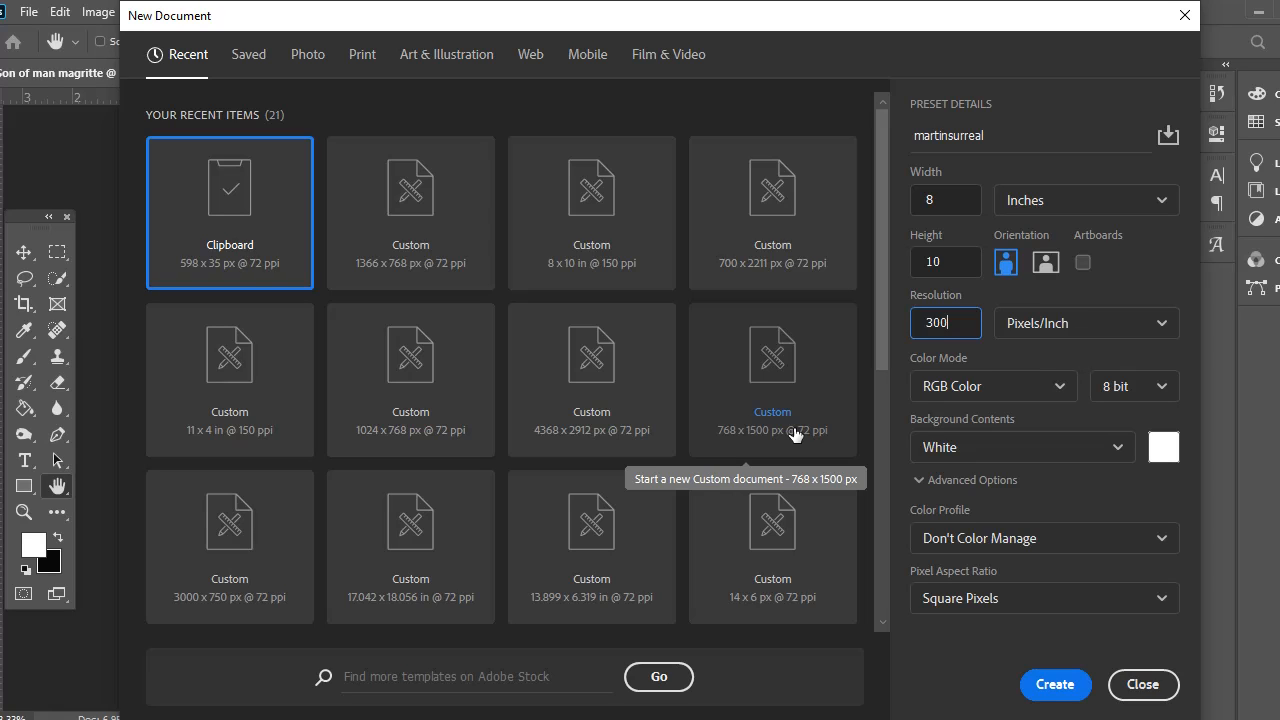
double_click(950, 322)
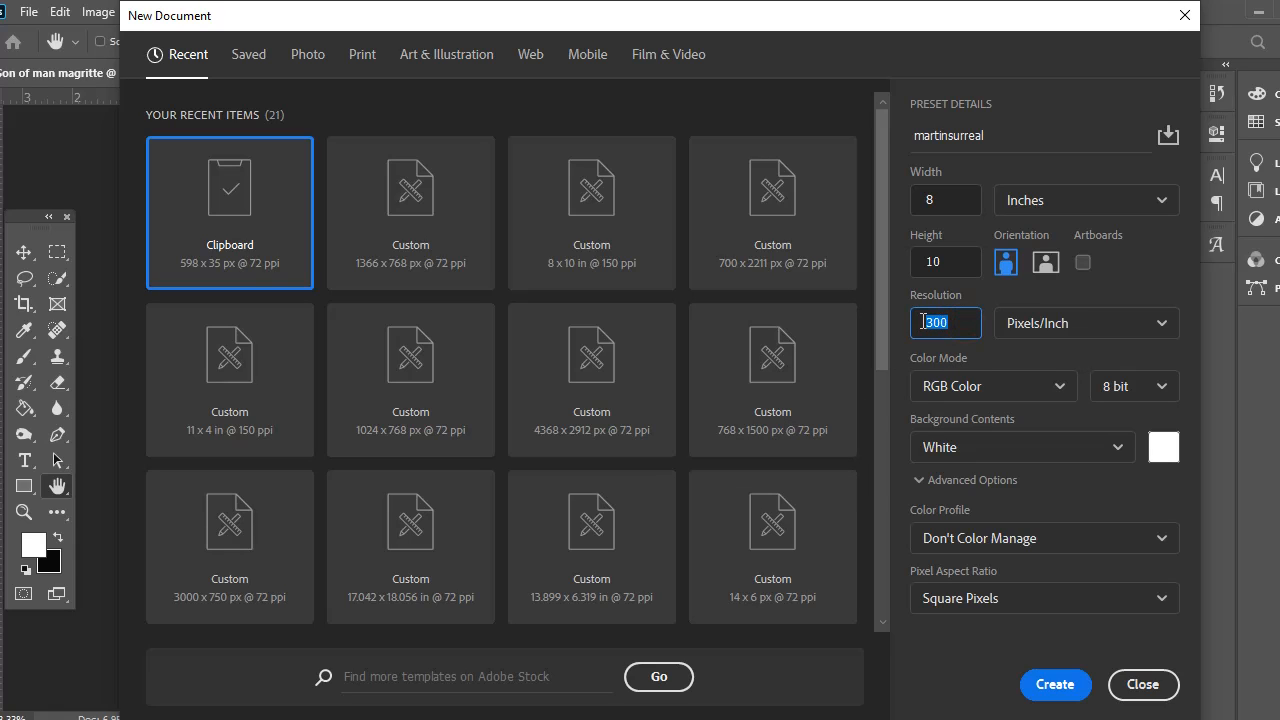
type("702")
key("BackSpace")
key("BackSpace")
type("2")
Step: Set the resolution to 150 pixels/inch and create the document
double_click(946, 321)
type("150")
left_click(1055, 686)
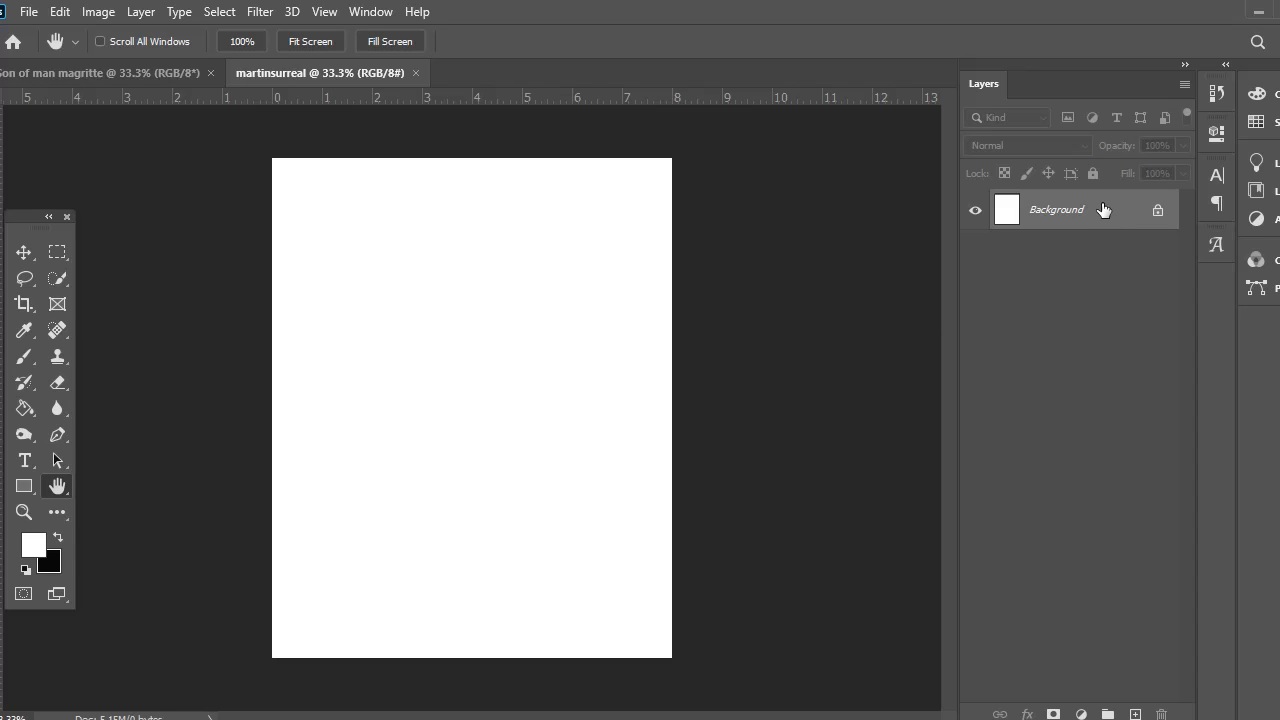
Step: Open the Ocean image from the Magritte Surreal Composite folder
left_click(28, 11)
left_click(45, 58)
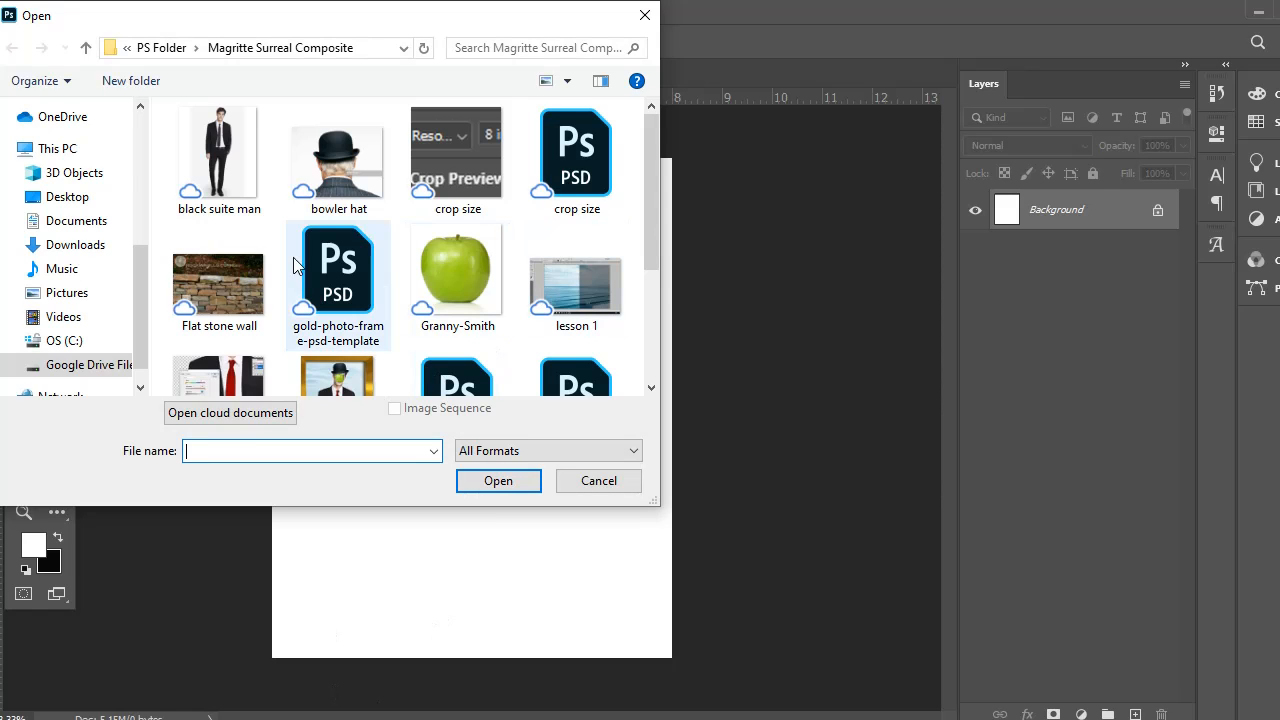
scroll(458, 200, "down", 2)
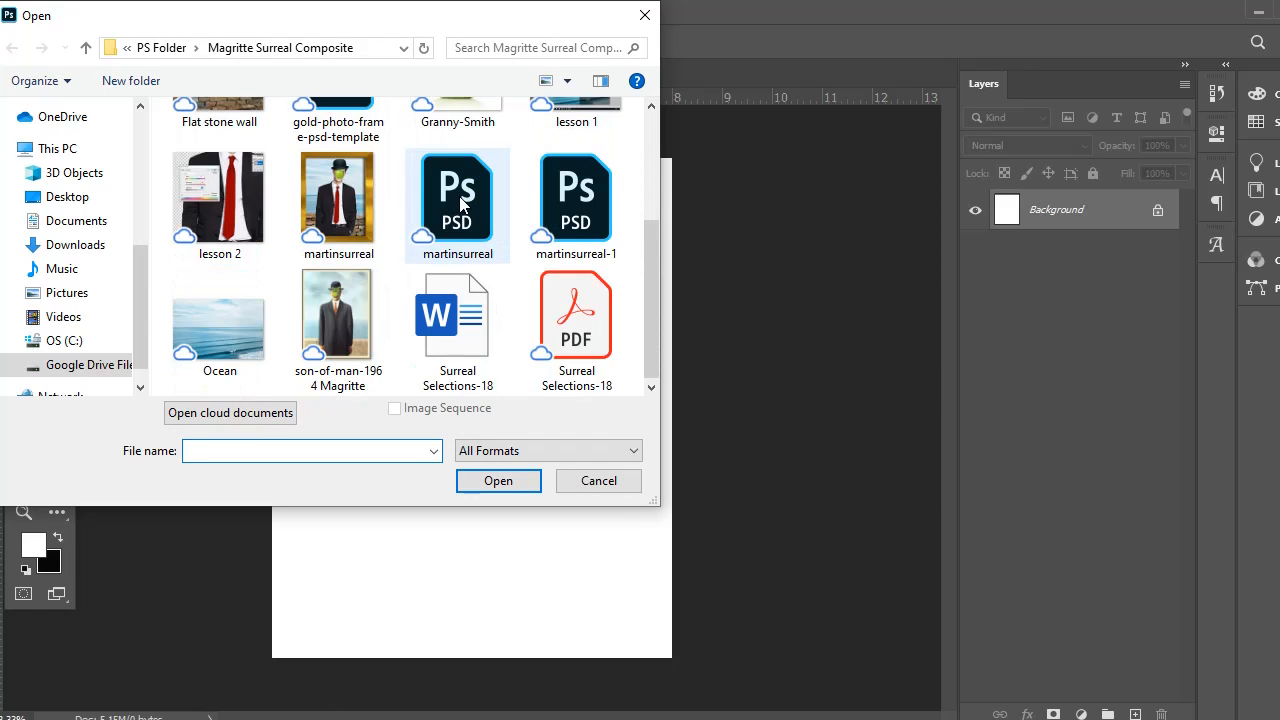
double_click(222, 327)
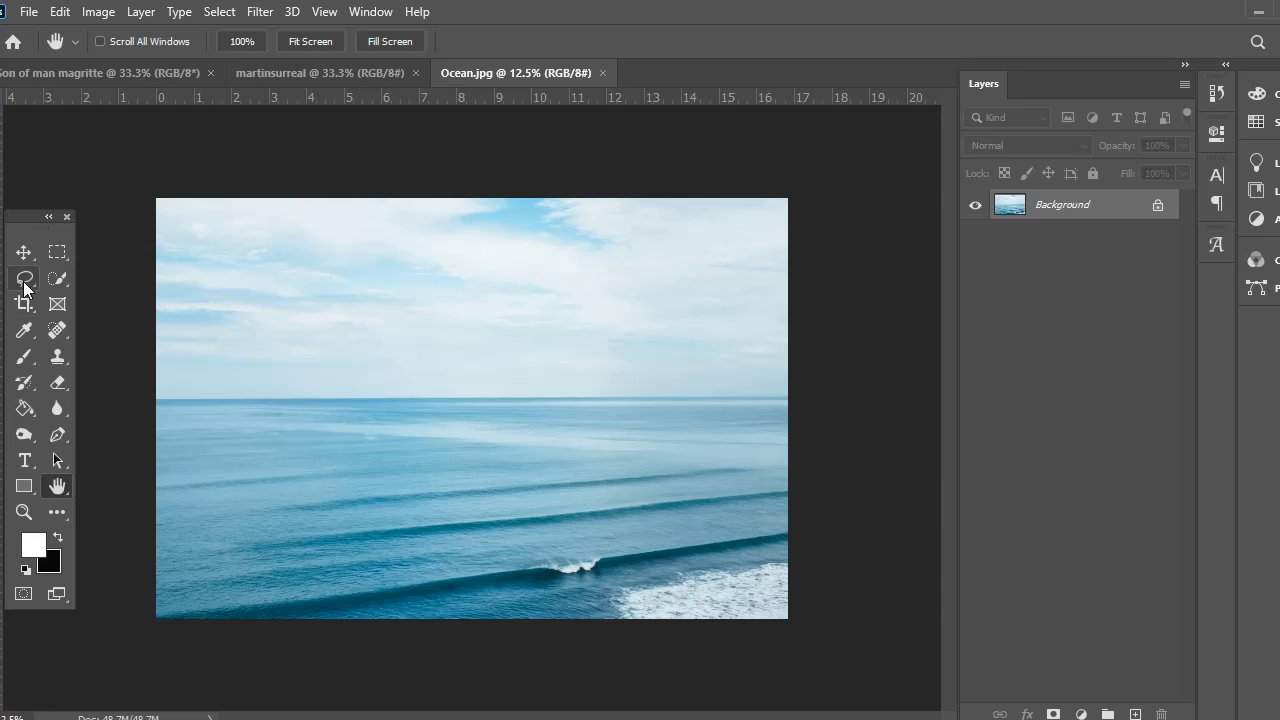
Step: Move the floating toolbox clear of the ocean image, keeping its two-column layout
left_click_drag(24, 218, 26, 113)
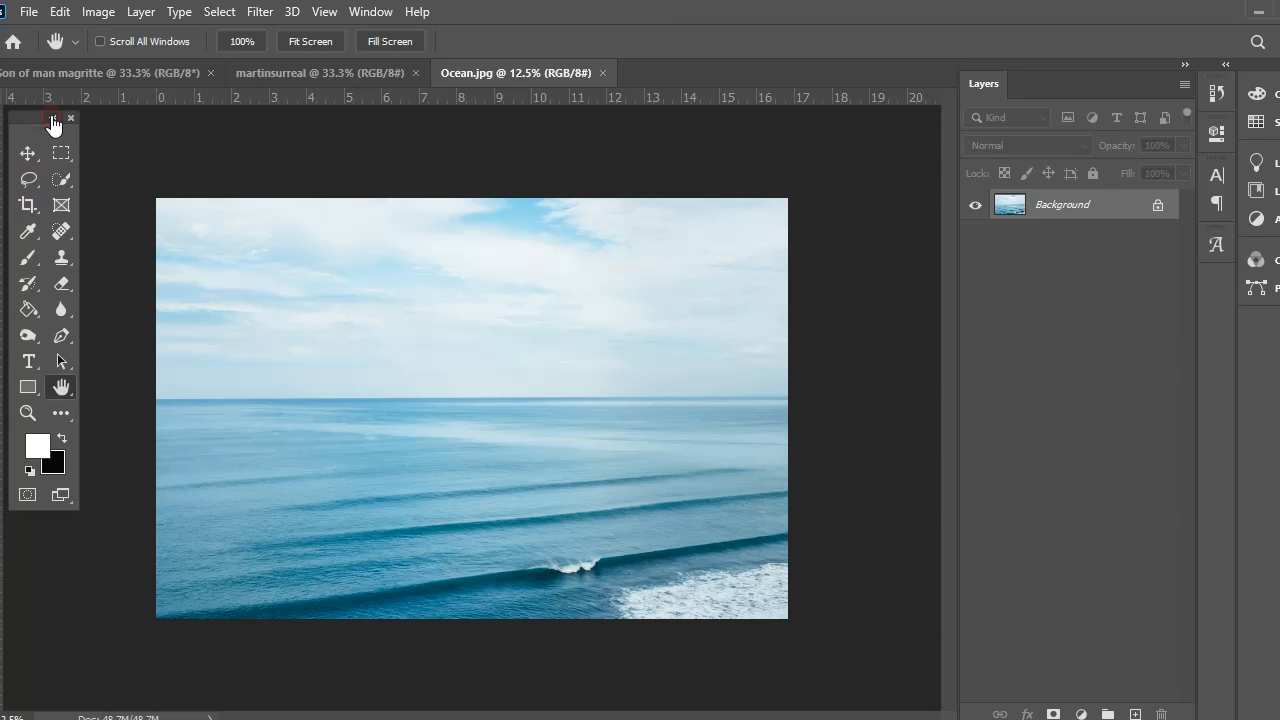
left_click(53, 123)
left_click_drag(5, 125, 36, 120)
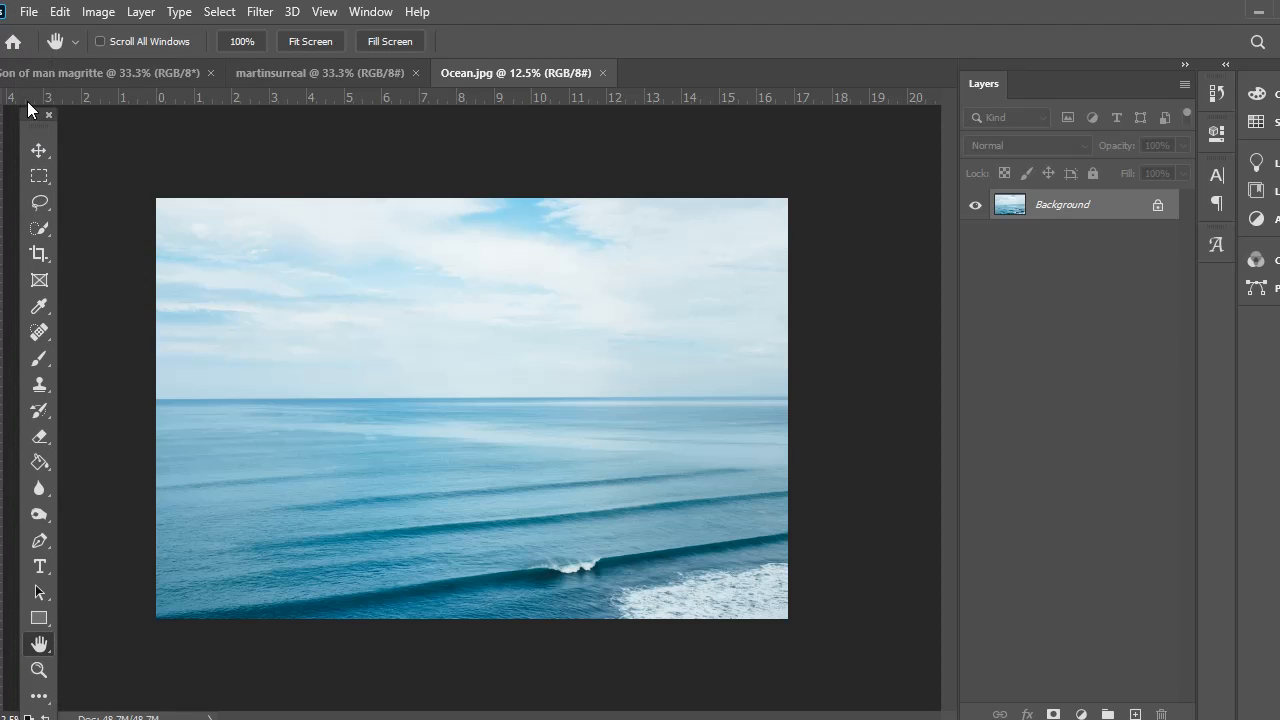
left_click(30, 118)
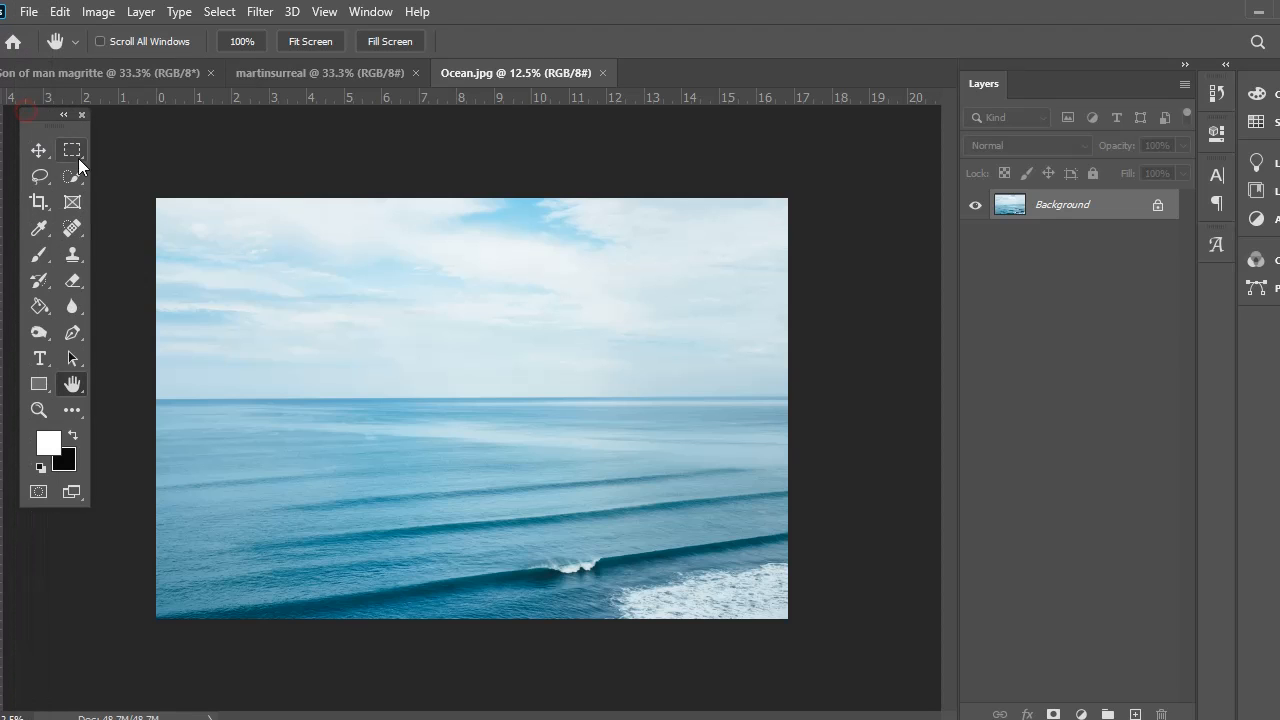
Step: Replace the Perspective Crop Tool with the regular Crop Tool, using the W x H x Resolution option
left_click(37, 204)
left_click(223, 228)
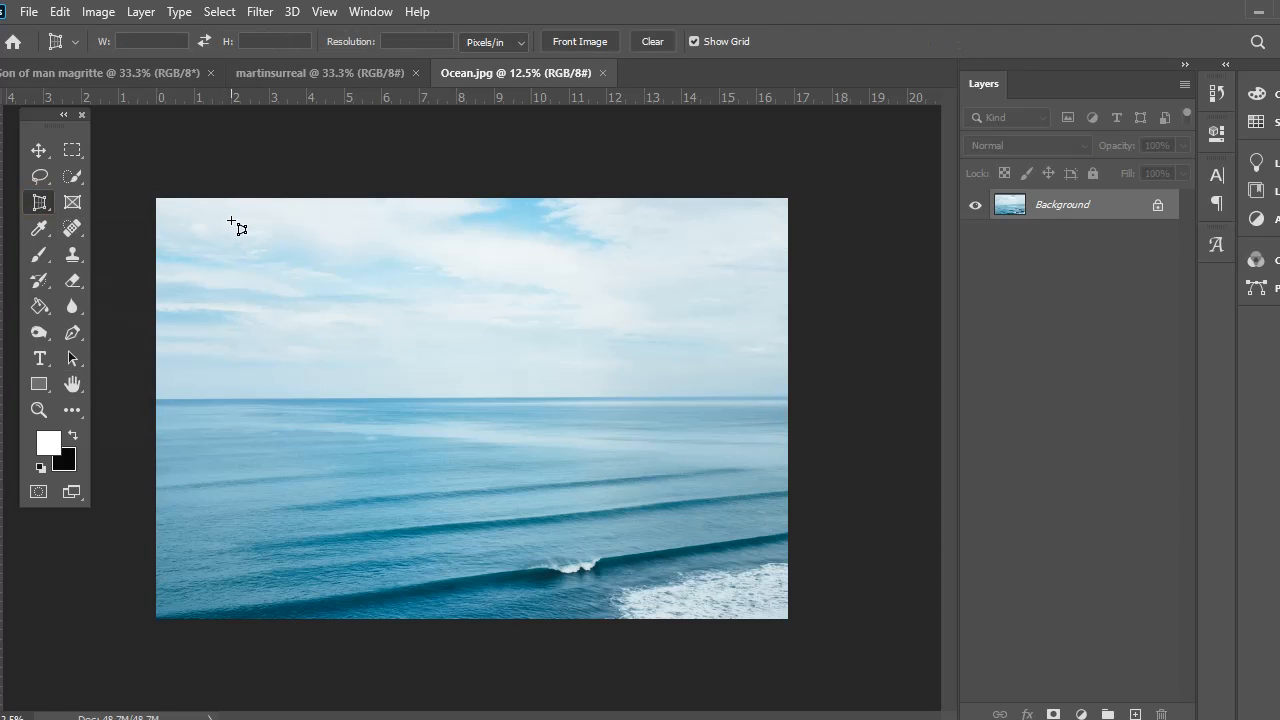
right_click(38, 205)
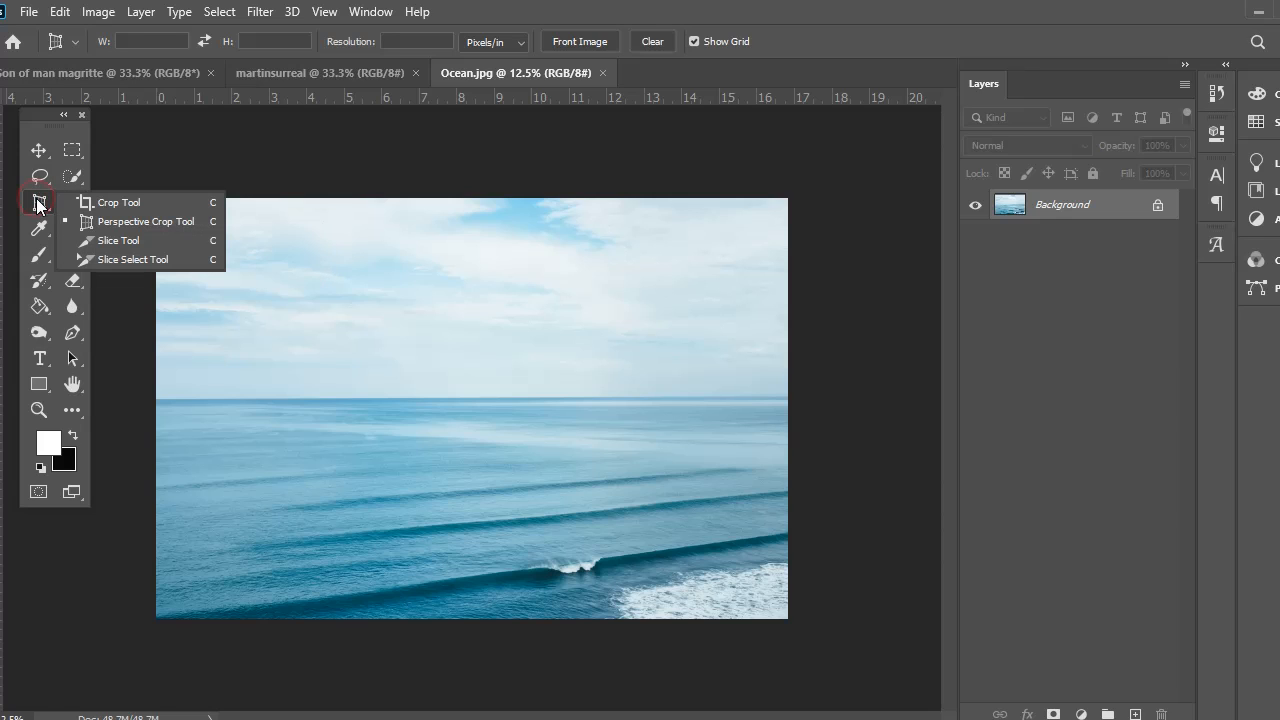
left_click(80, 202)
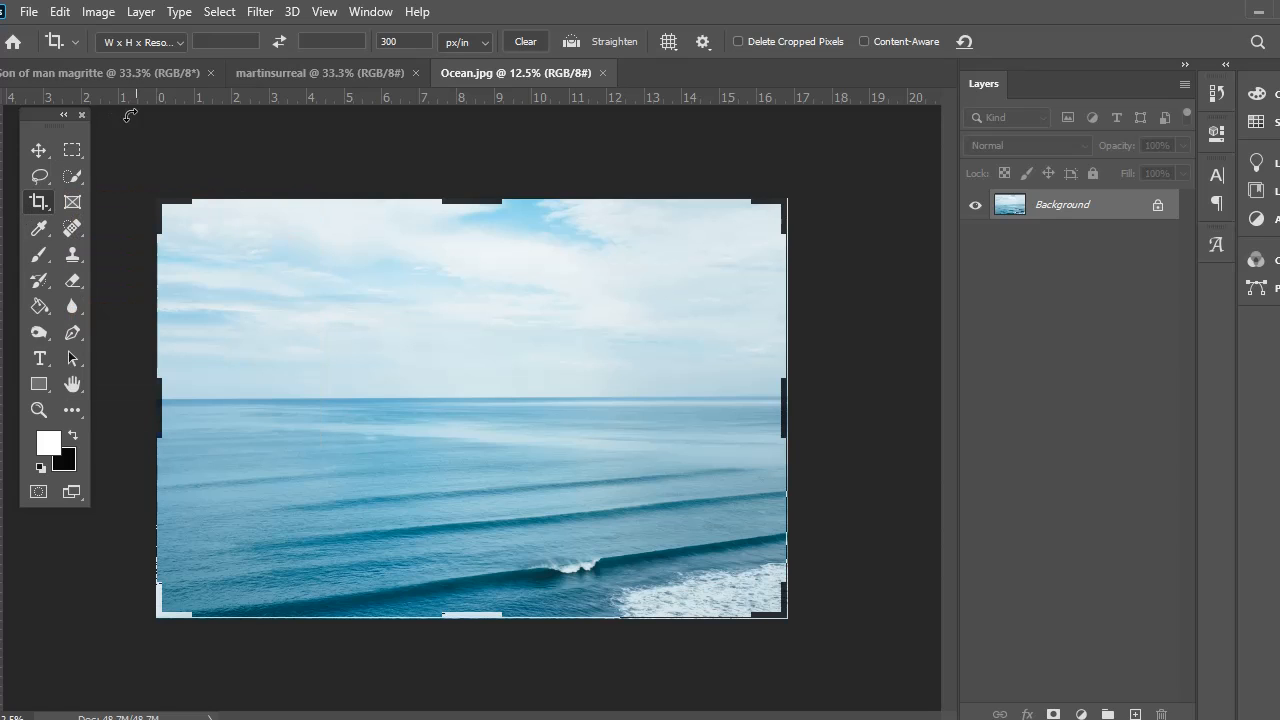
left_click(184, 40)
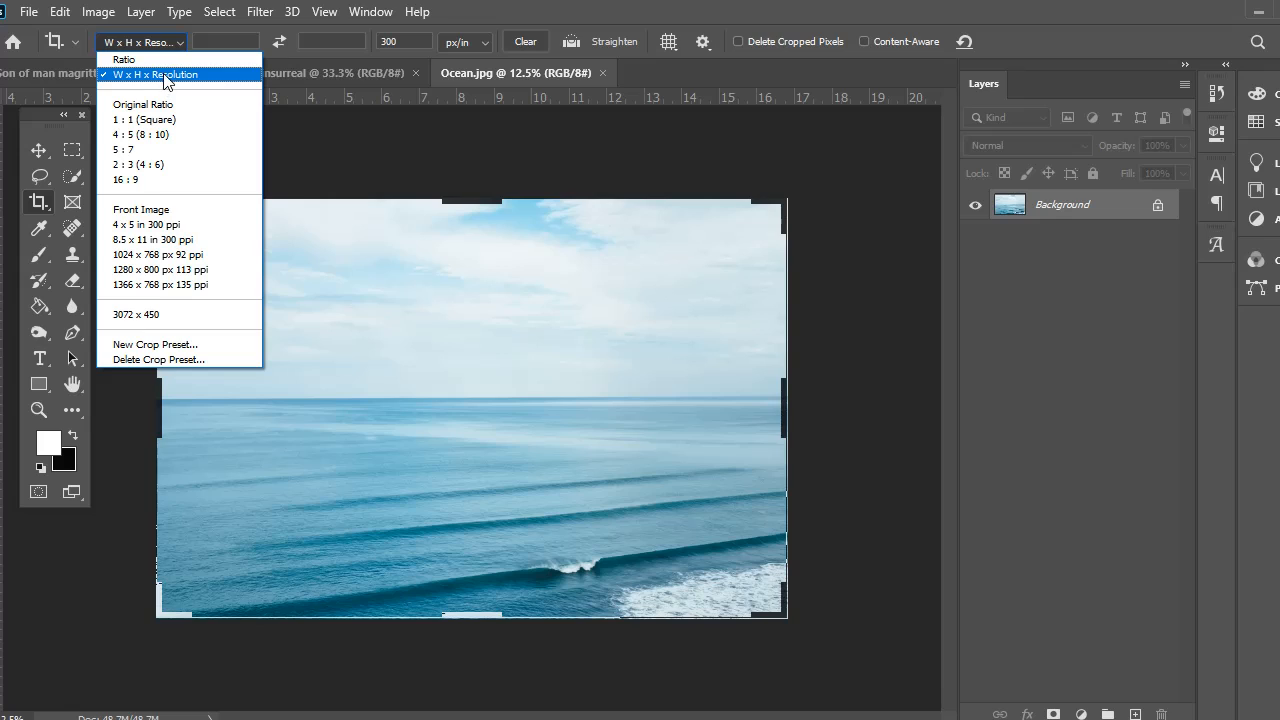
left_click(163, 72)
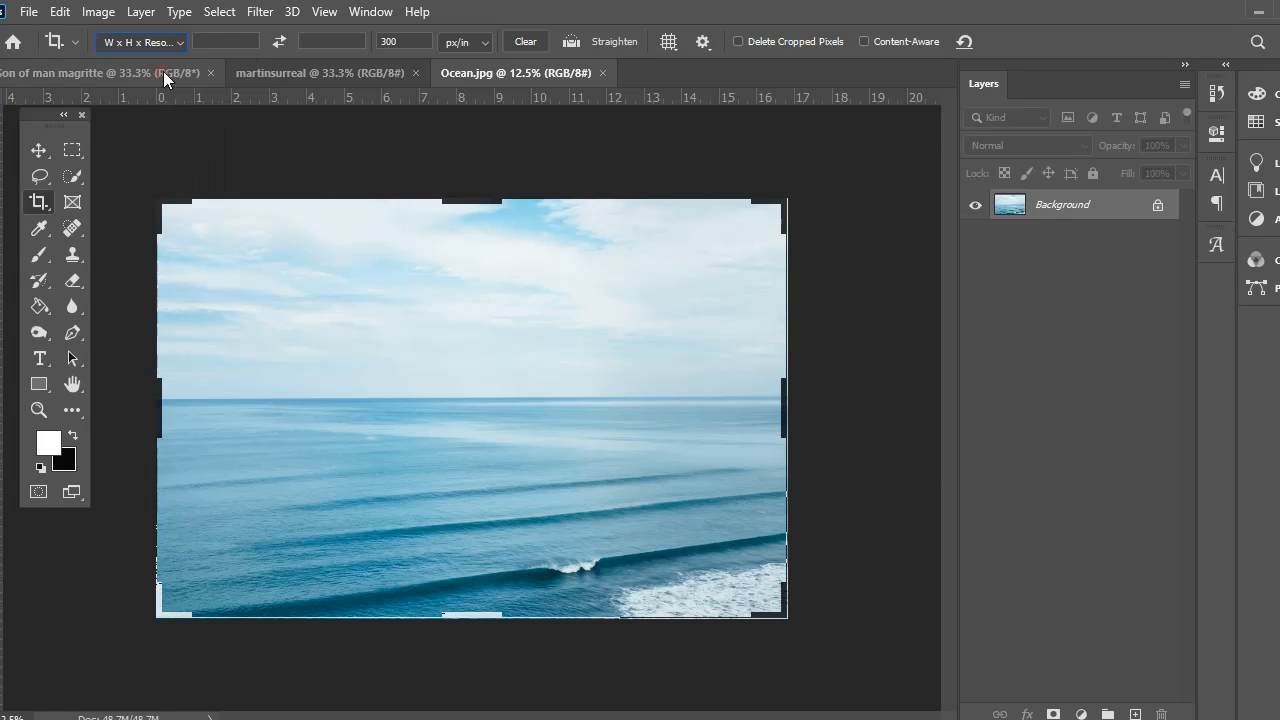
Step: Crop the ocean image to 8 in wide by 10 in high at a resolution of 150 px/in
left_click(217, 36)
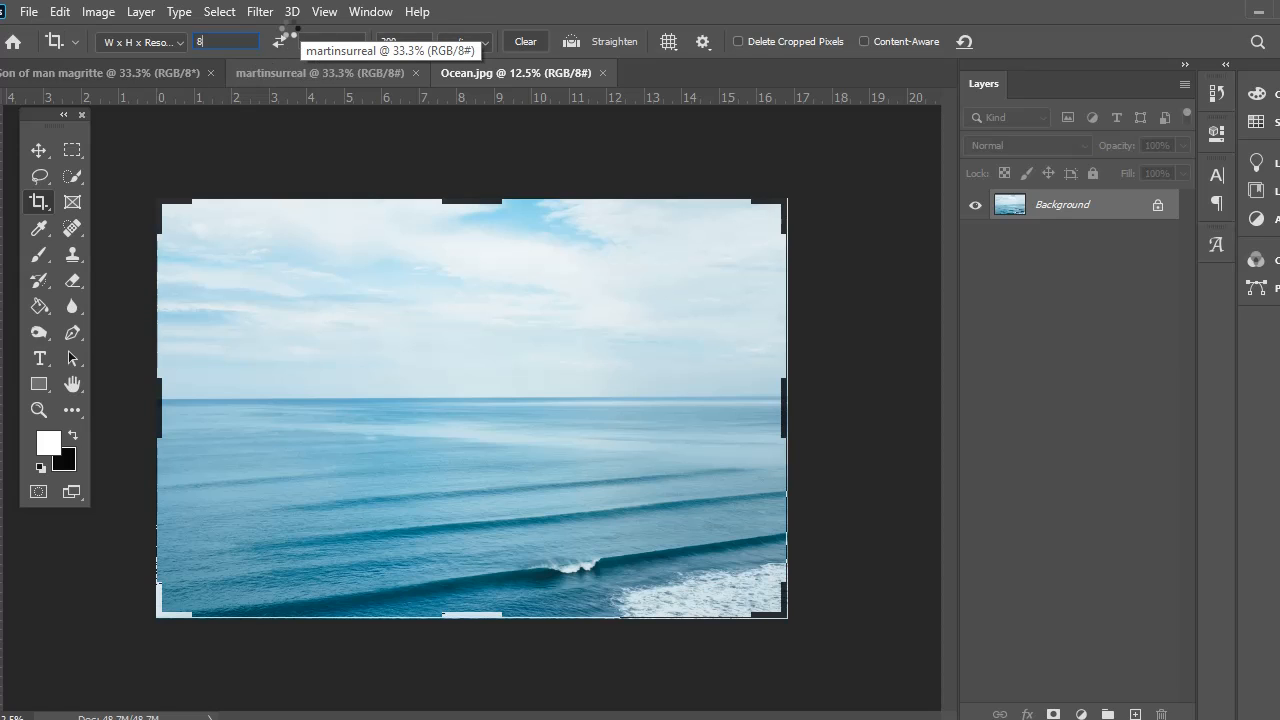
type("8")
left_click(336, 42)
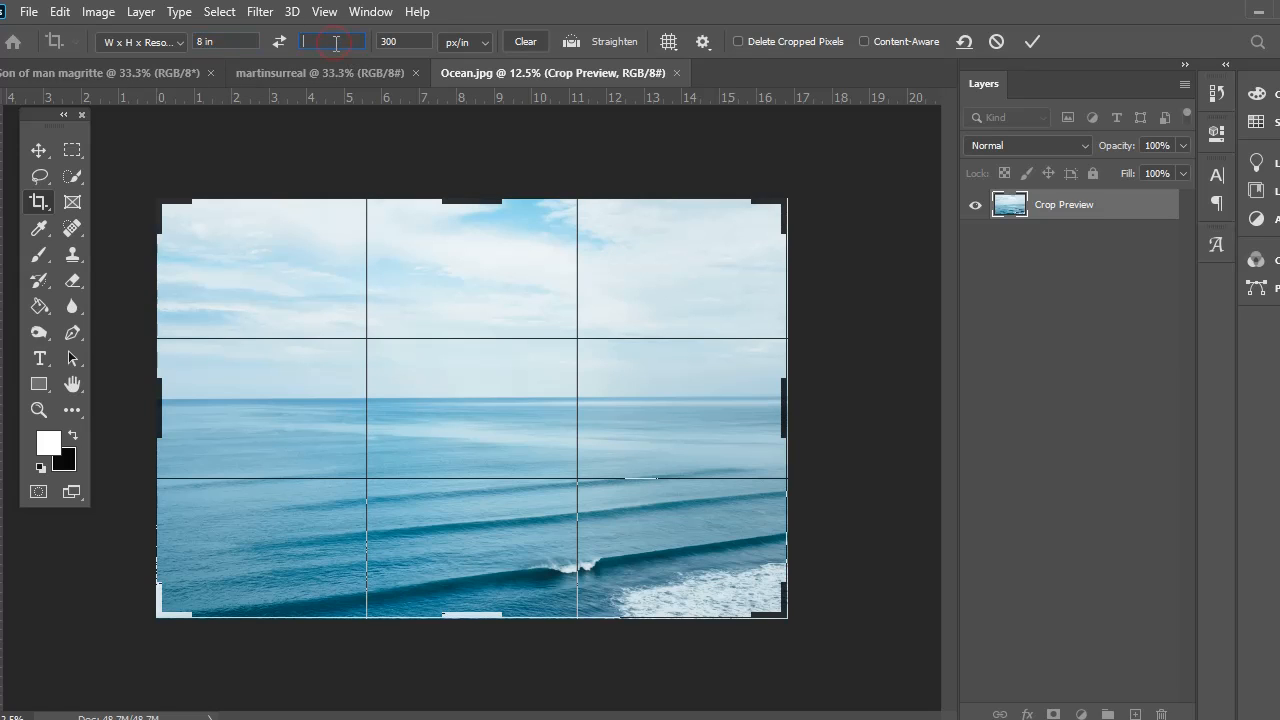
type("10")
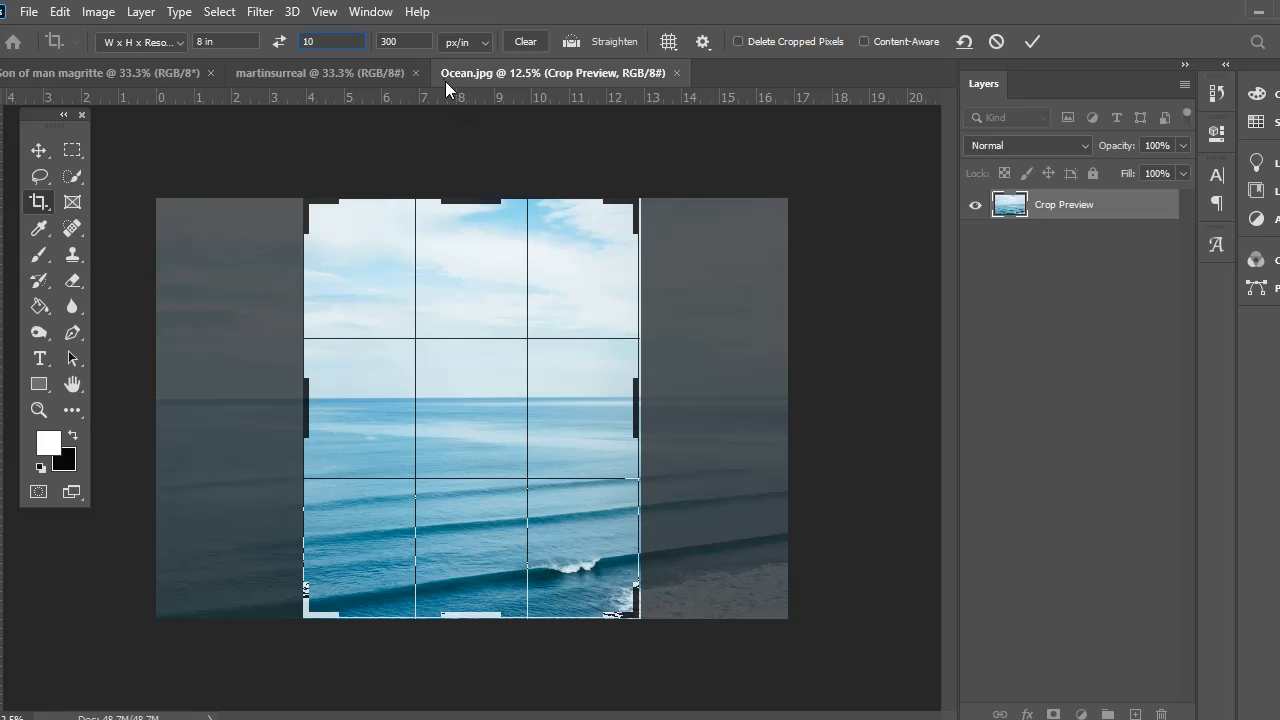
key("Return")
double_click(388, 44)
type("150")
key("Return")
key("Return")
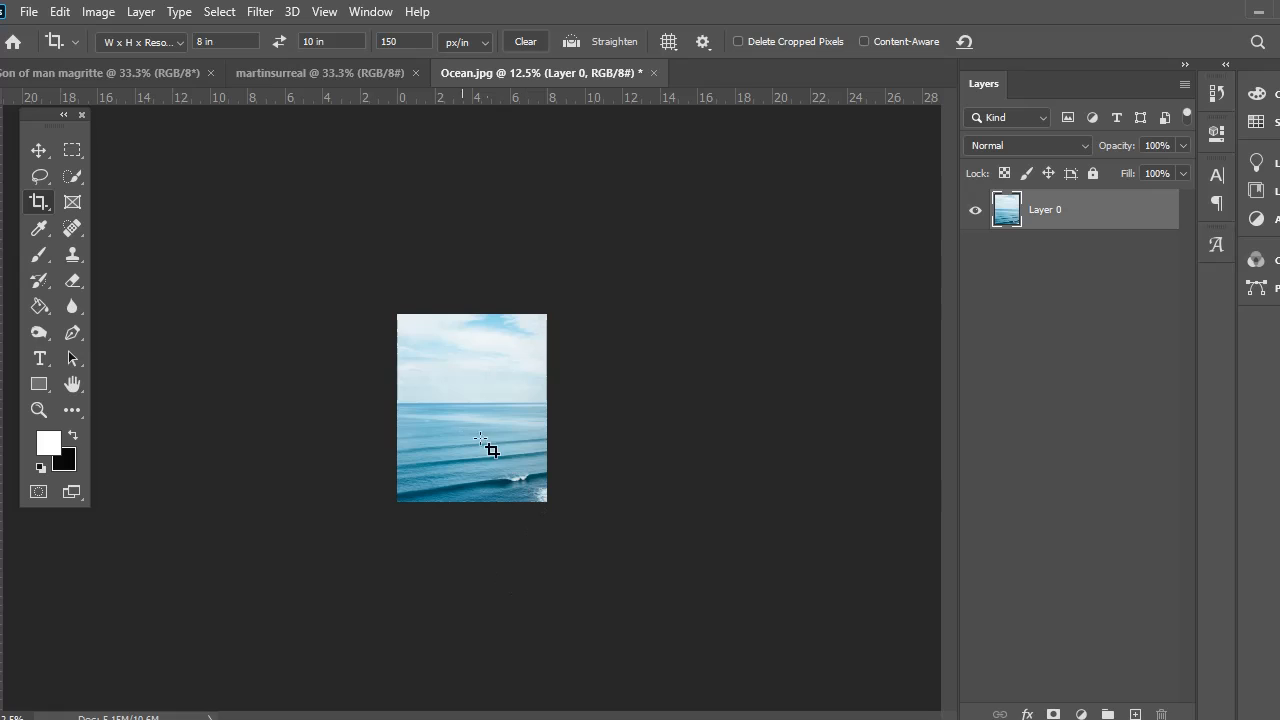
Step: Select the entire canvas of the cropped ocean image and copy it
left_click(43, 153)
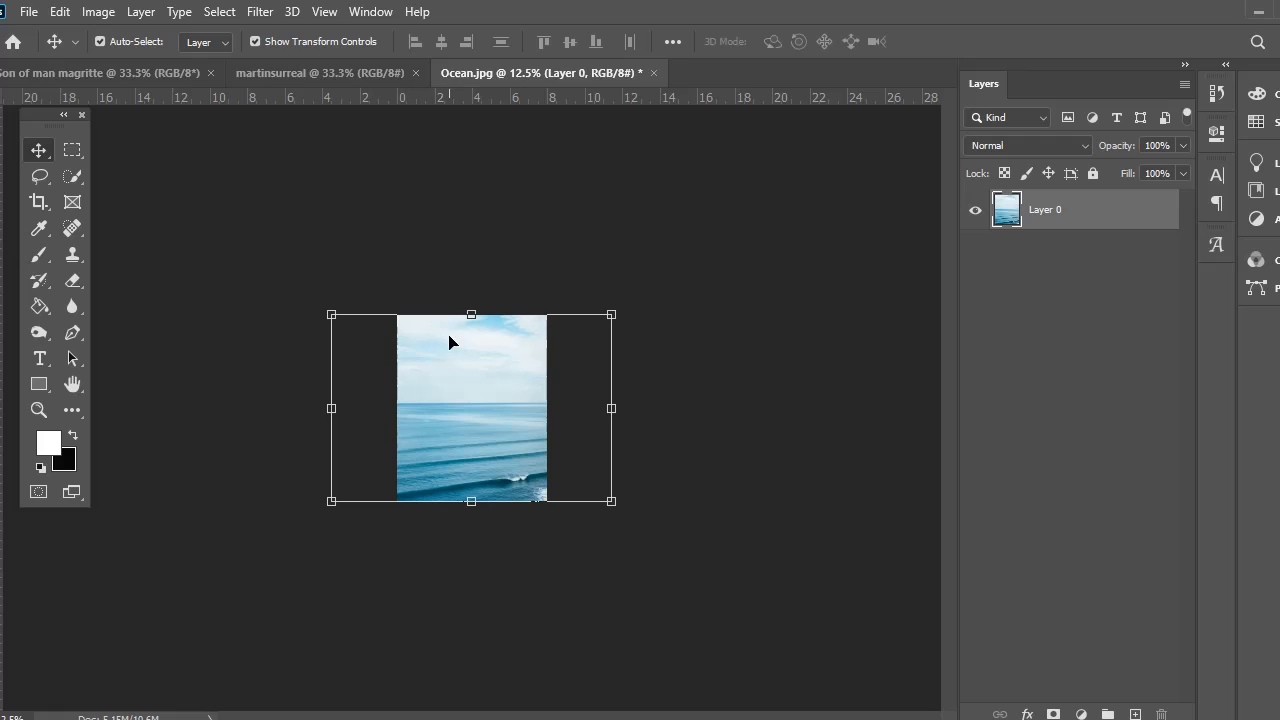
left_click(220, 12)
left_click(225, 32)
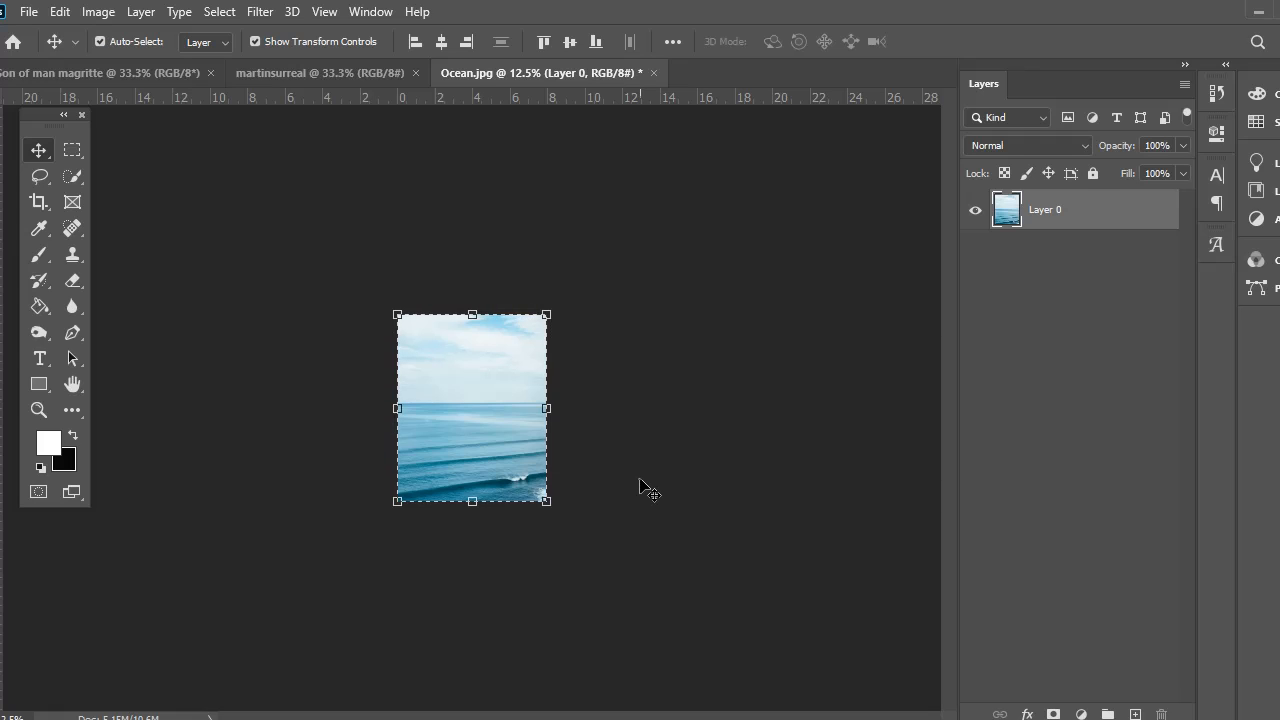
left_click(218, 12)
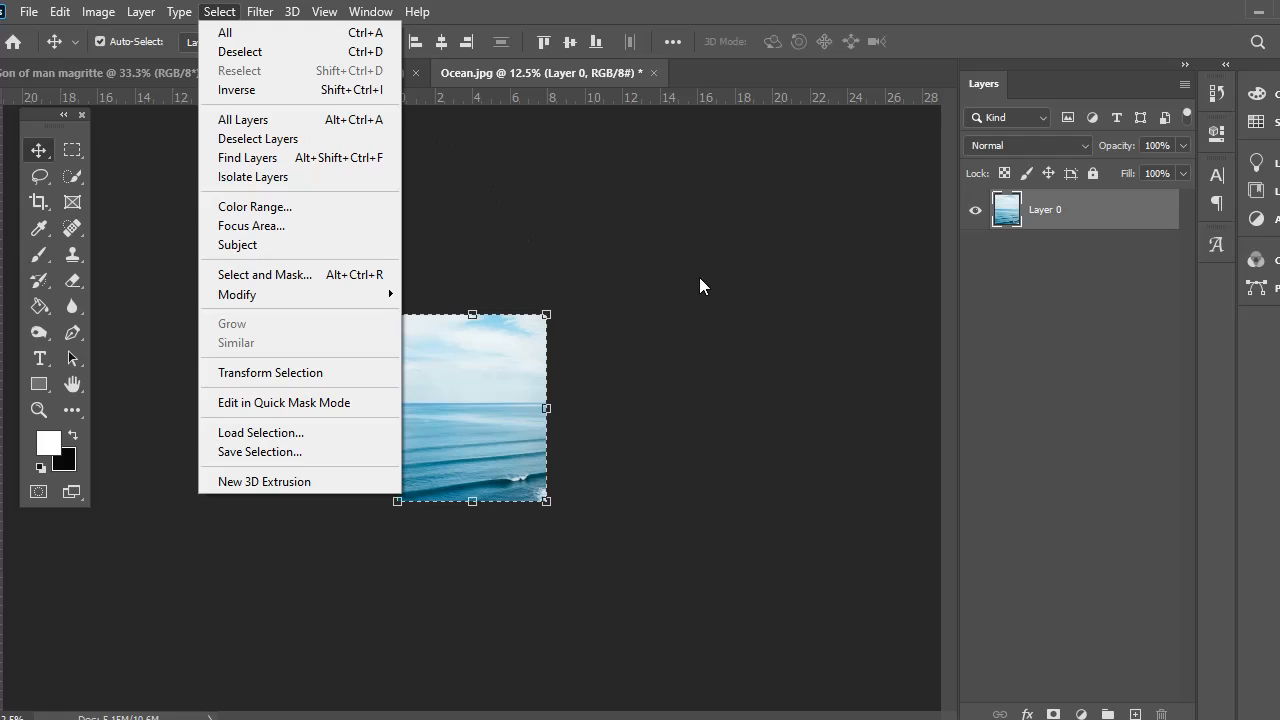
left_click(700, 279)
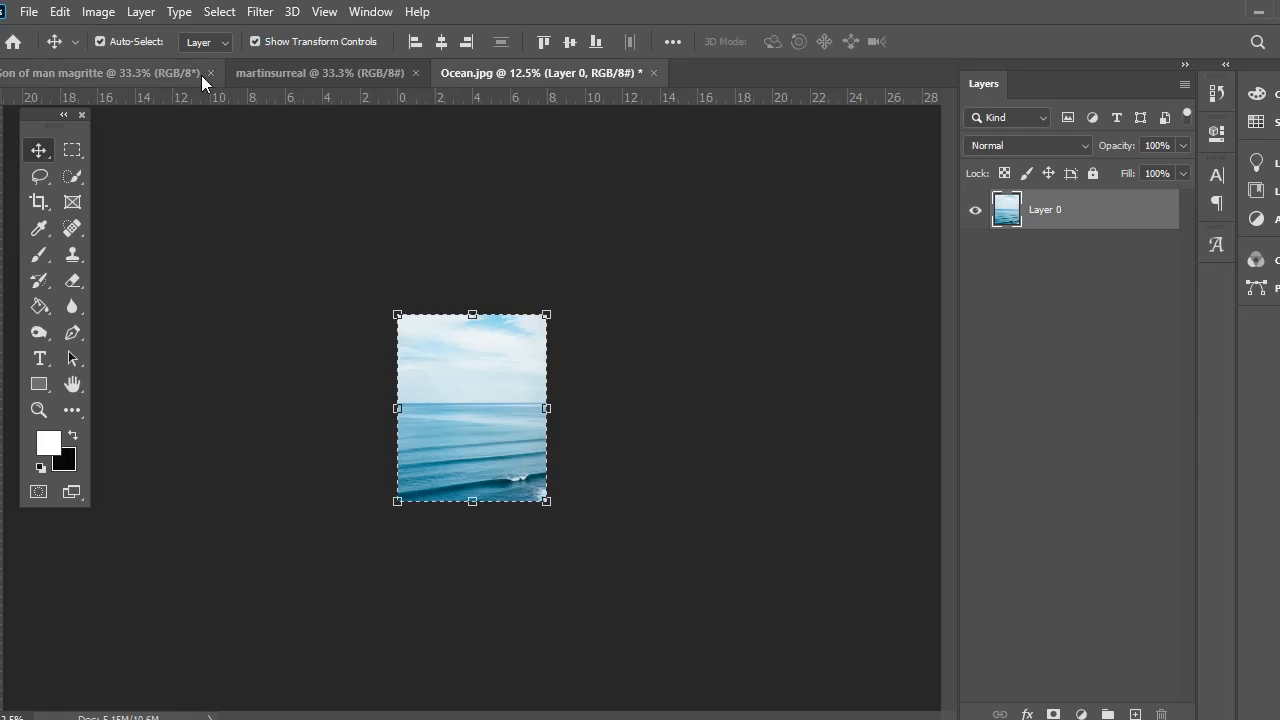
left_click(58, 14)
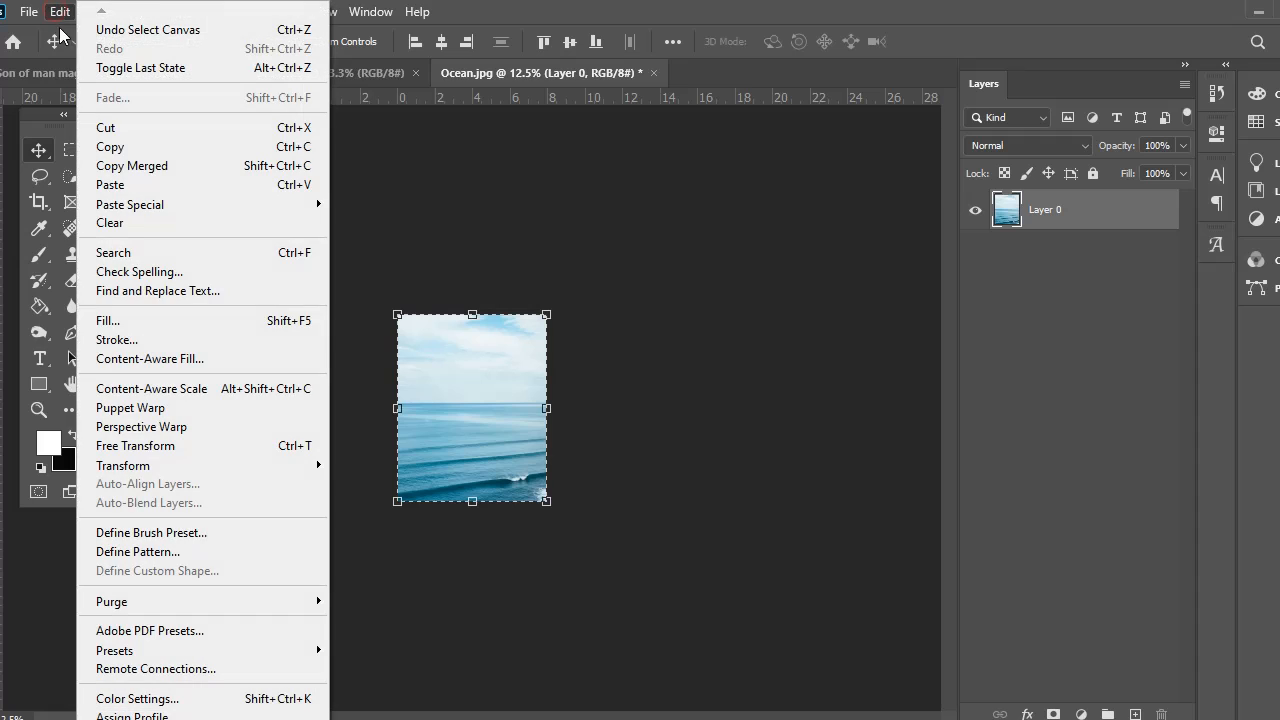
left_click(100, 149)
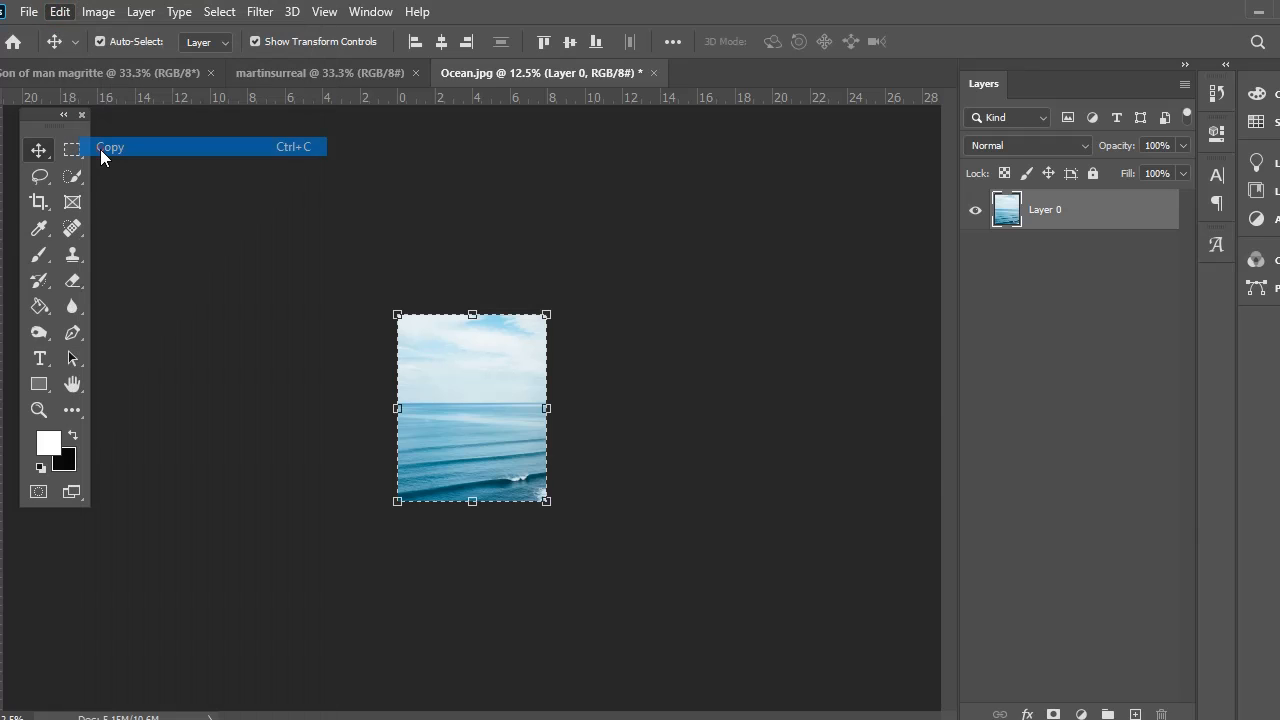
Step: Paste the copied ocean into the martinsurreal document as a new layer
left_click(337, 81)
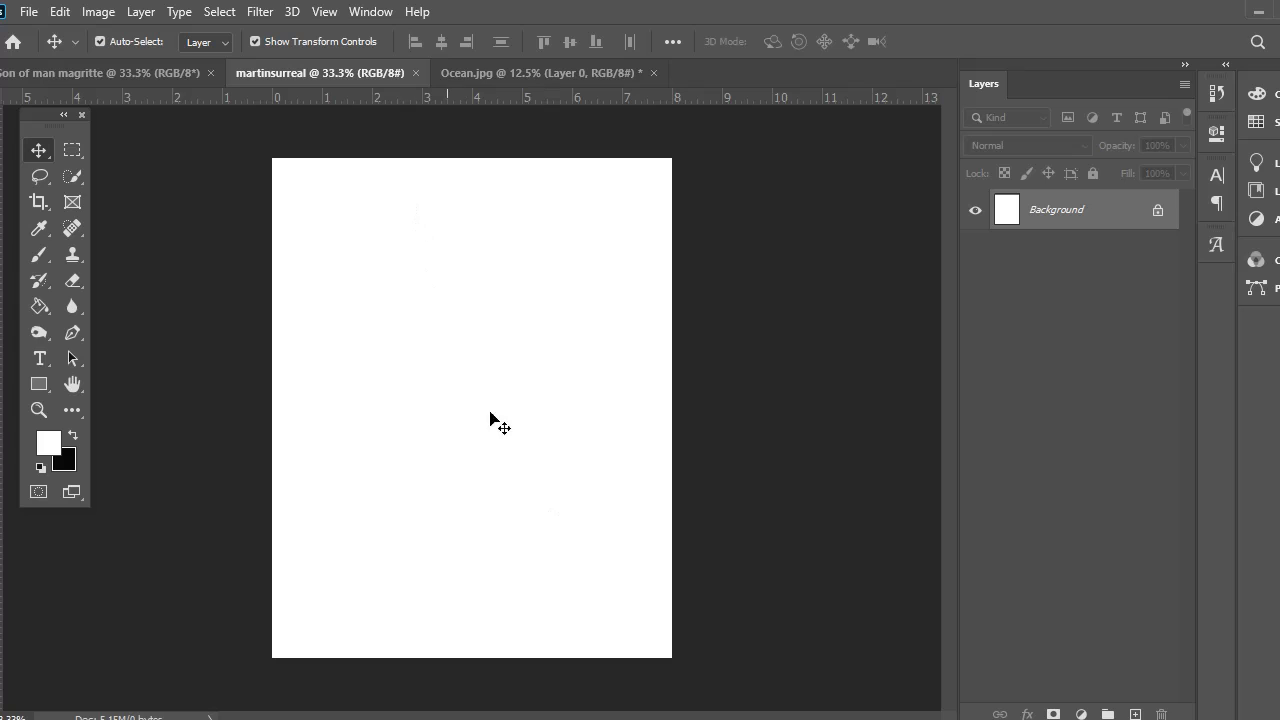
left_click(60, 12)
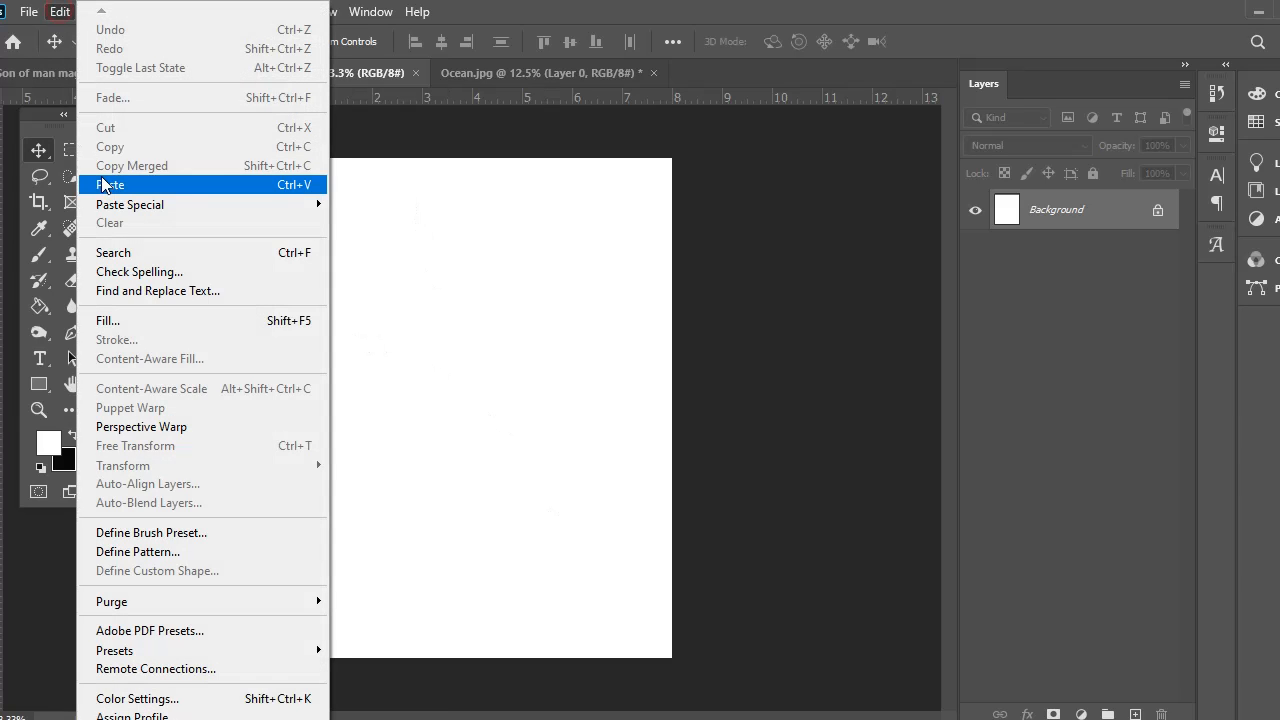
left_click(106, 185)
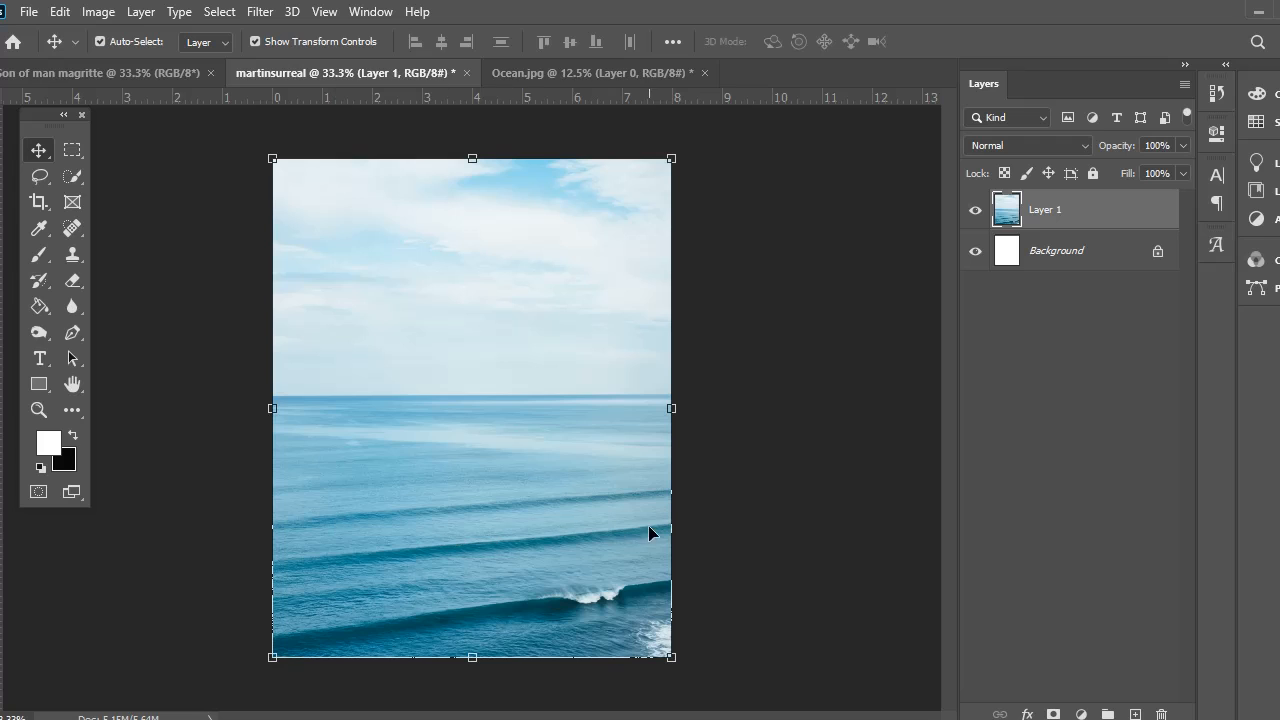
Step: Check the Son of Man reference painting and open the Flat stone wall image from the Magritte Surreal Composite folder
left_click(67, 73)
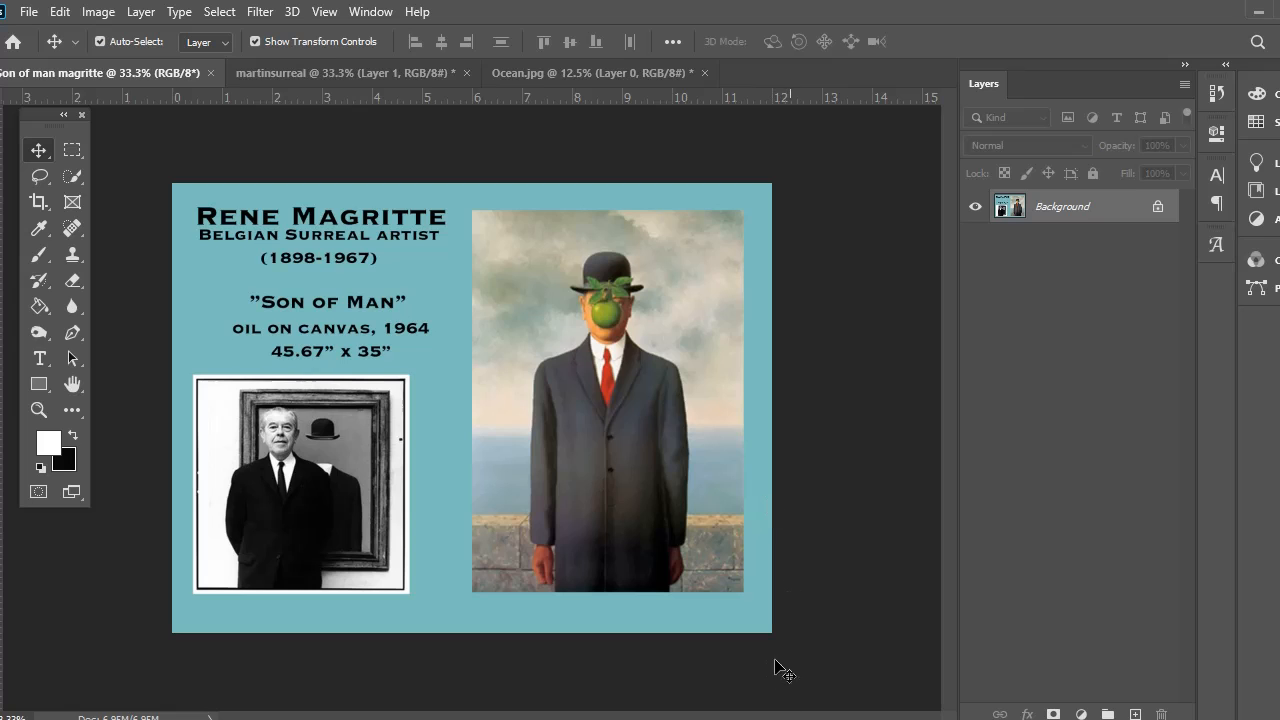
left_click(394, 70)
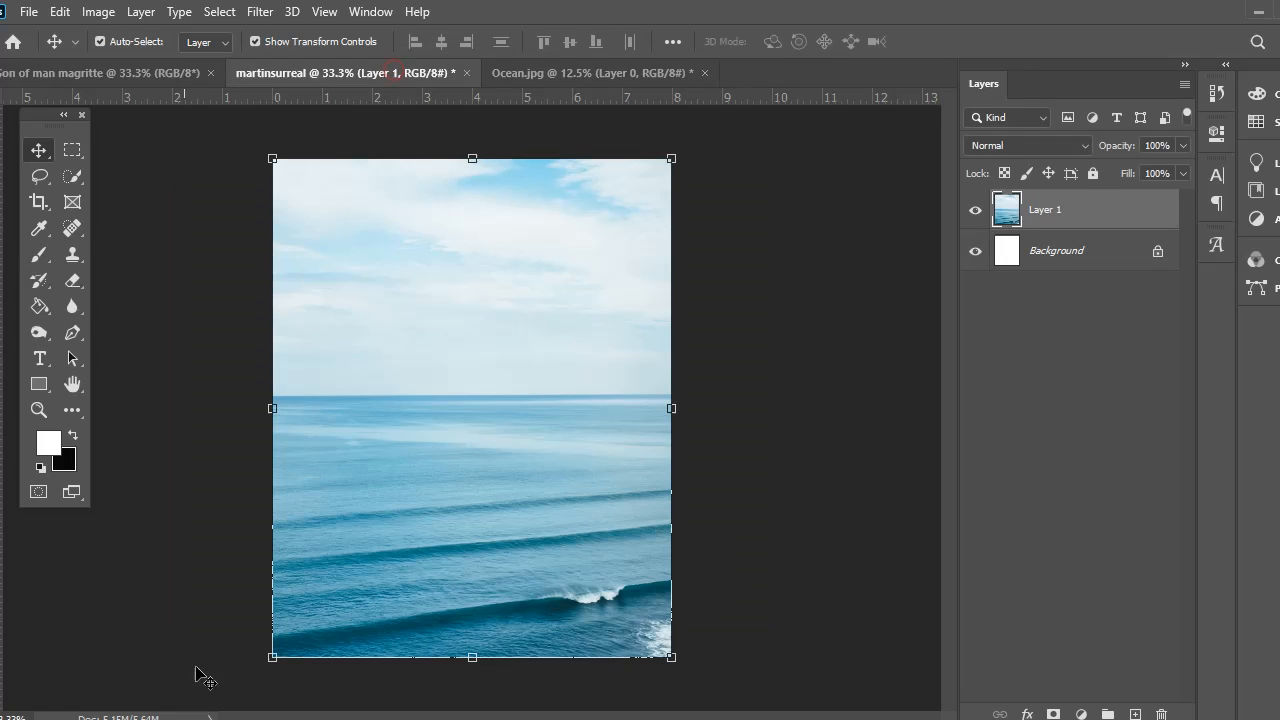
left_click(28, 11)
left_click(40, 48)
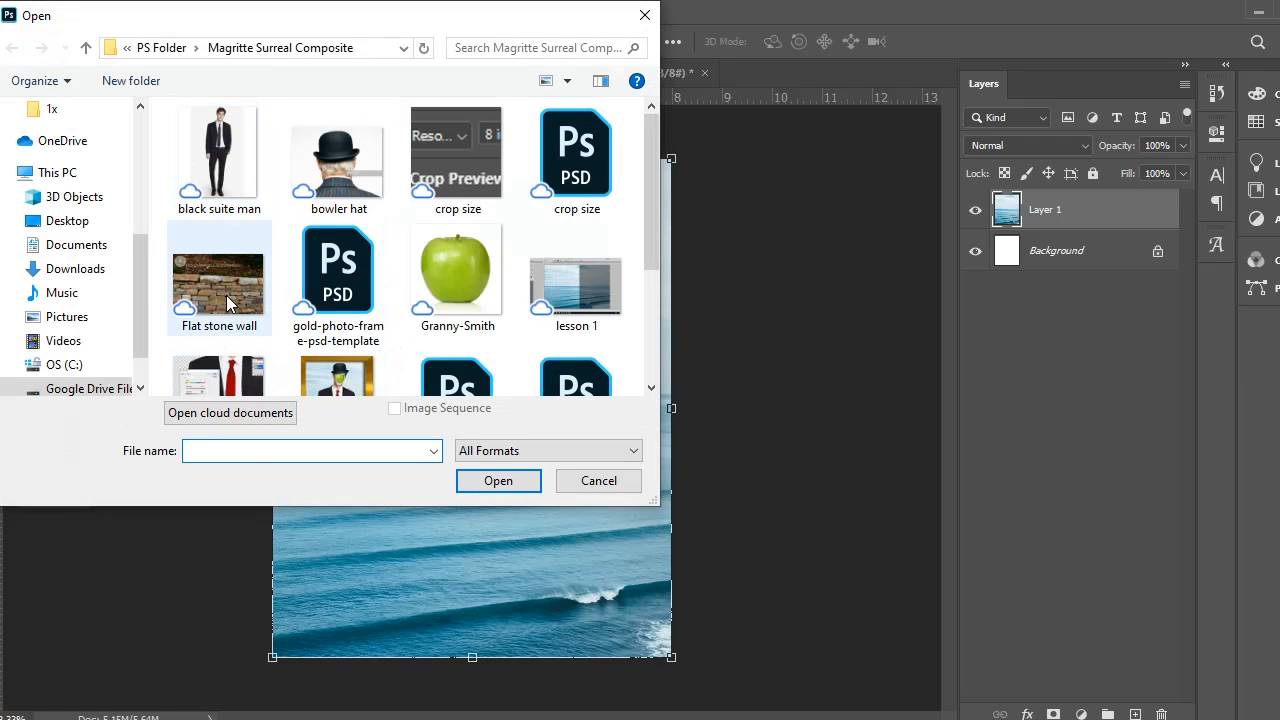
double_click(226, 293)
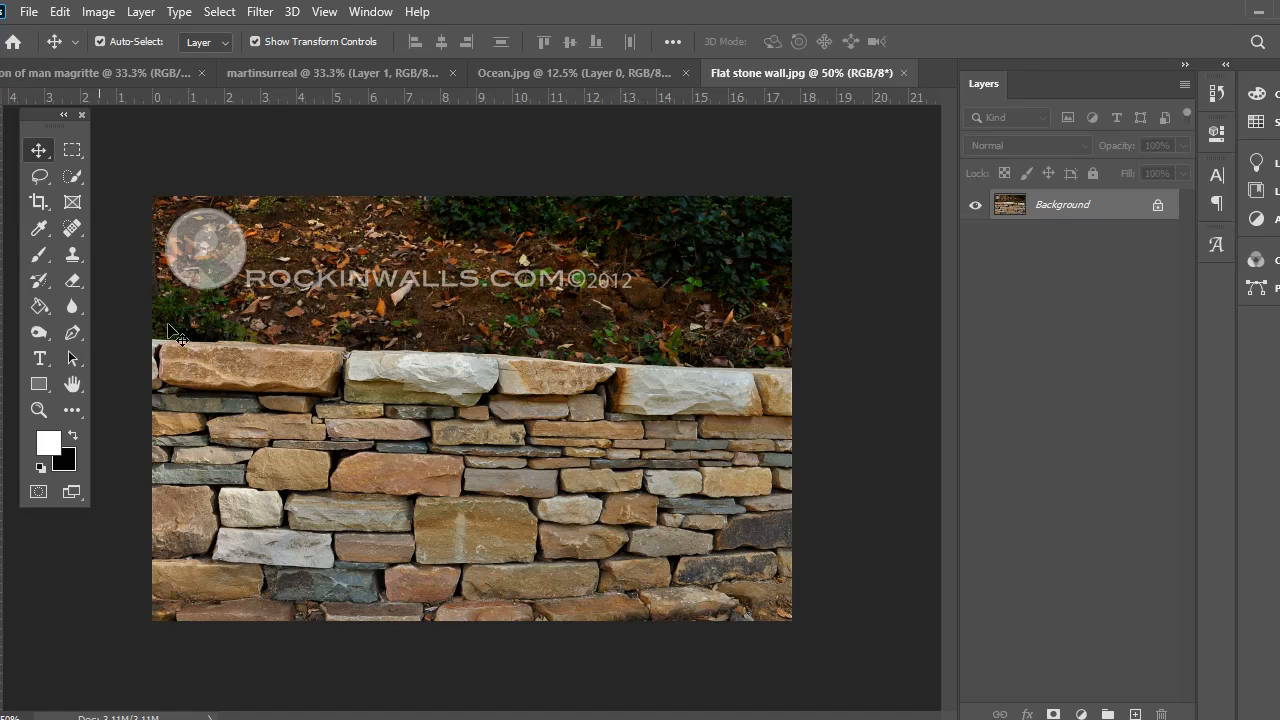
Step: Select the whole leafy hillside above the stone wall with the Quick Selection Tool at brush size 60
left_click(69, 172)
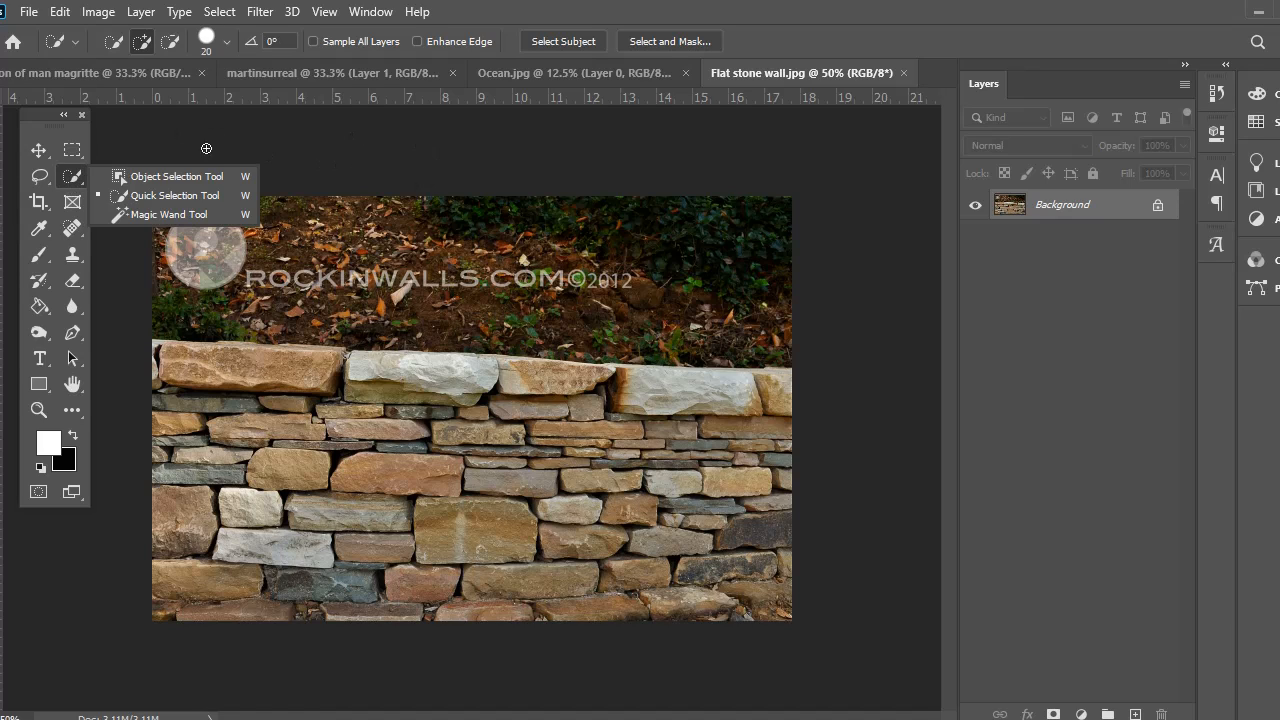
left_click(70, 176)
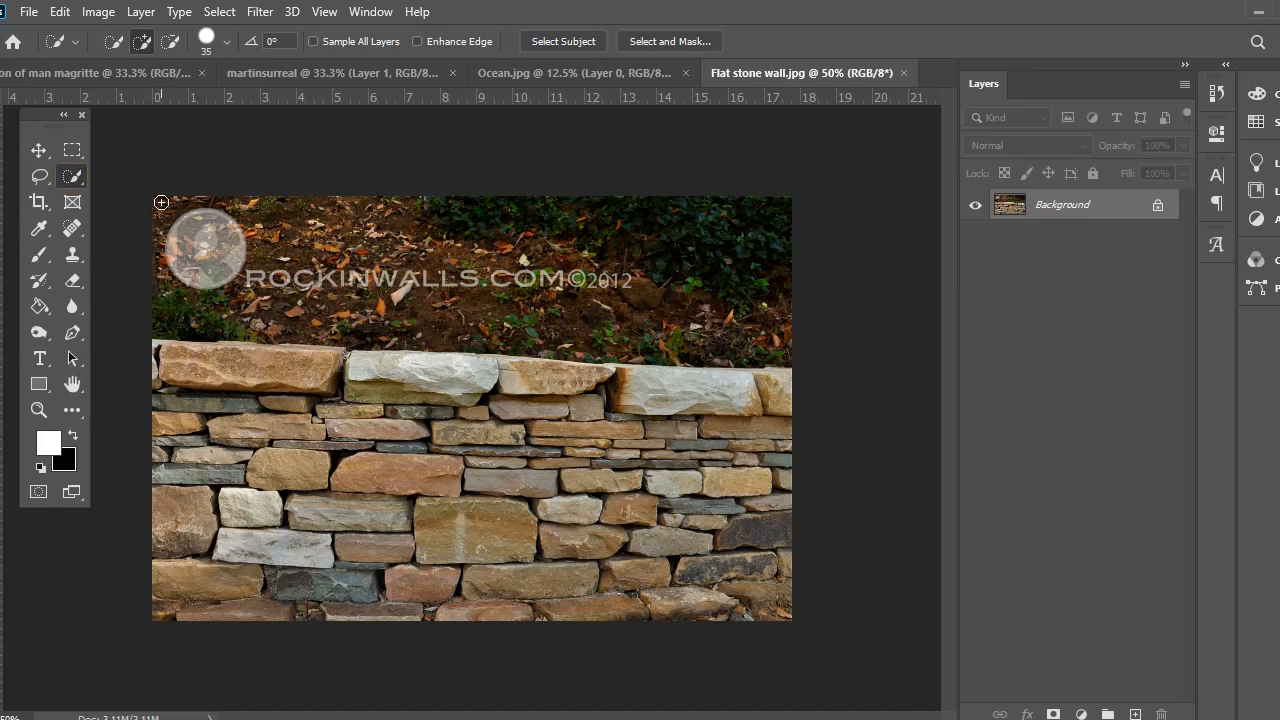
key("bracketright")
key("bracketright")
key("bracketleft")
key("bracketleft")
key("bracketright")
key("bracketright")
key("bracketright")
key("bracketright")
key("bracketleft")
key("bracketleft")
key("bracketleft")
key("bracketleft")
key("bracketright")
key("bracketright")
key("bracketleft")
key("bracketleft")
key("bracketleft")
mouse_move(159, 203)
left_mouse_down()
mouse_move(244, 231)
mouse_move(530, 250)
mouse_move(703, 279)
mouse_move(662, 306)
mouse_move(296, 305)
mouse_move(251, 291)
left_mouse_up()
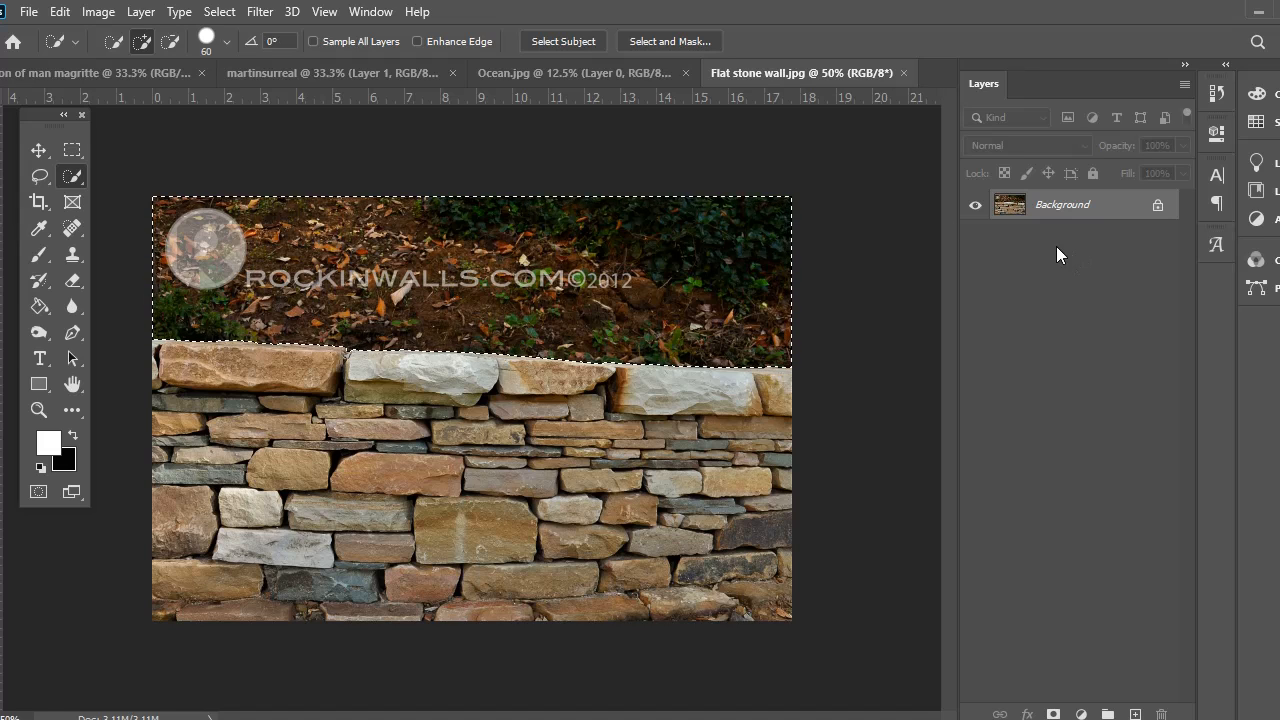
Step: Convert the stone wall image's locked background into a regular layer, keeping the default name and settings
left_click(38, 150)
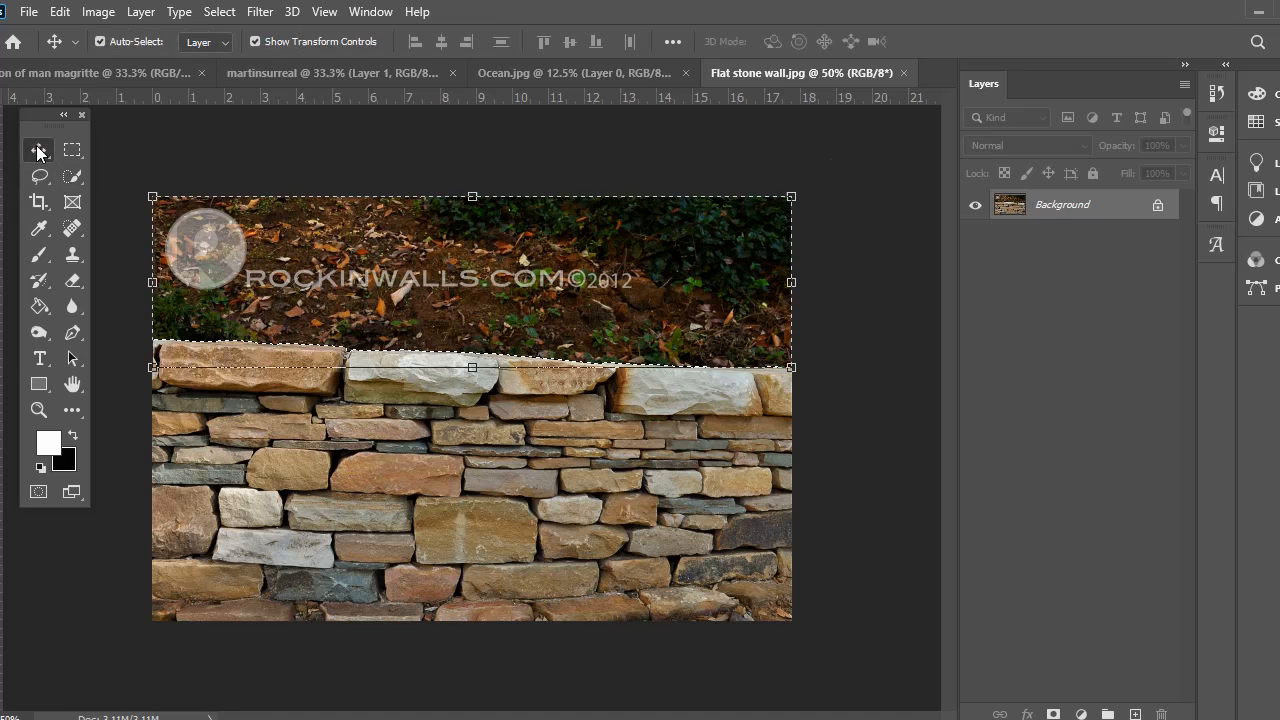
double_click(1115, 212)
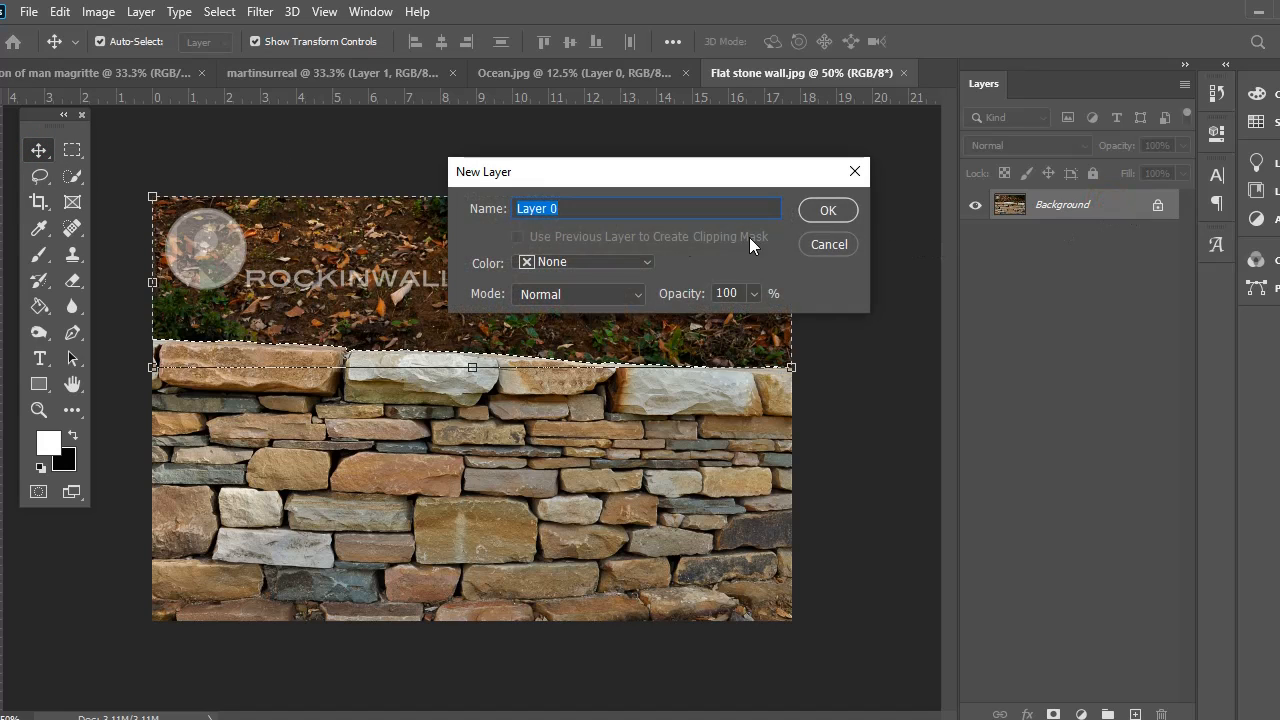
left_click(830, 210)
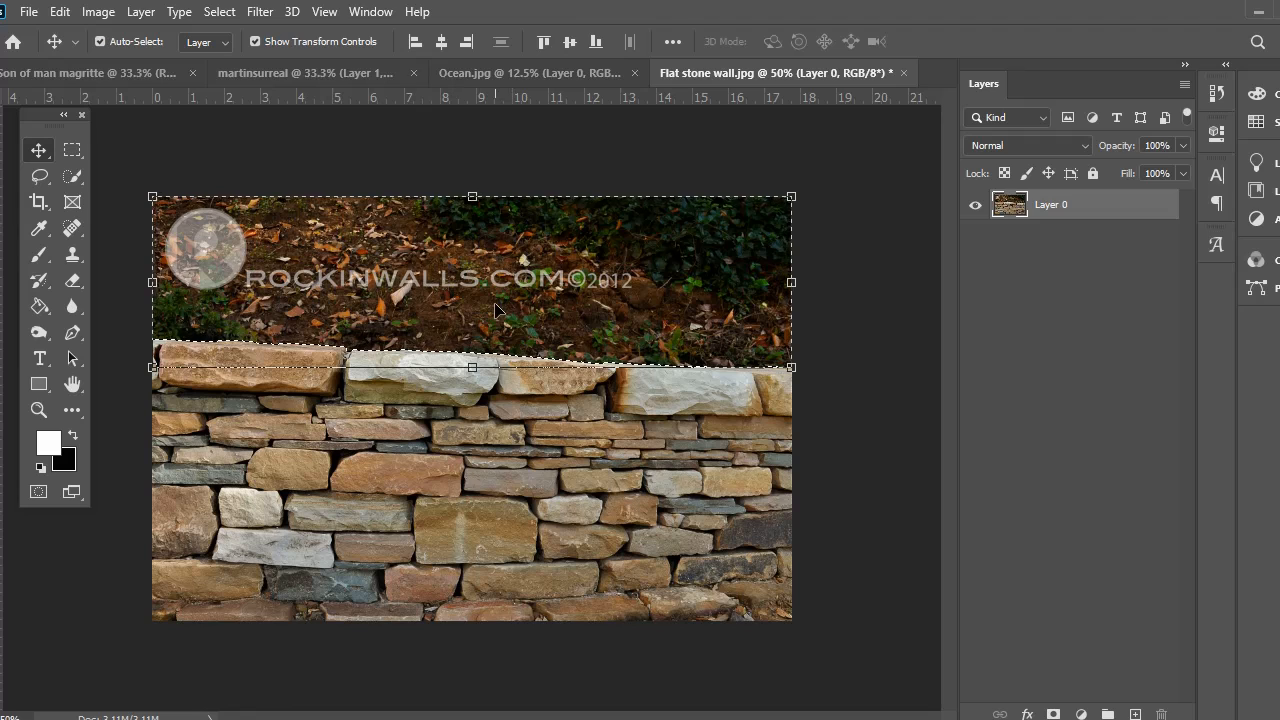
Step: Delete the selected hillside above the wall and clear the selection
key("Delete")
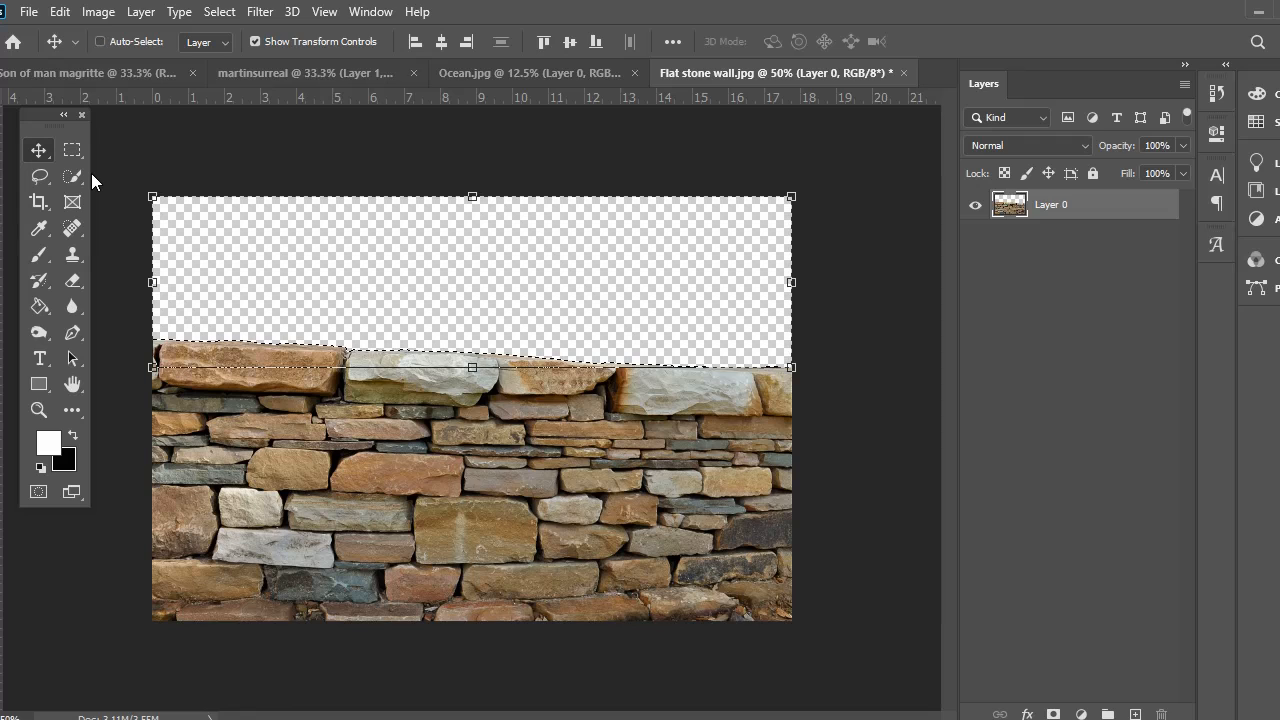
key("ctrl+d")
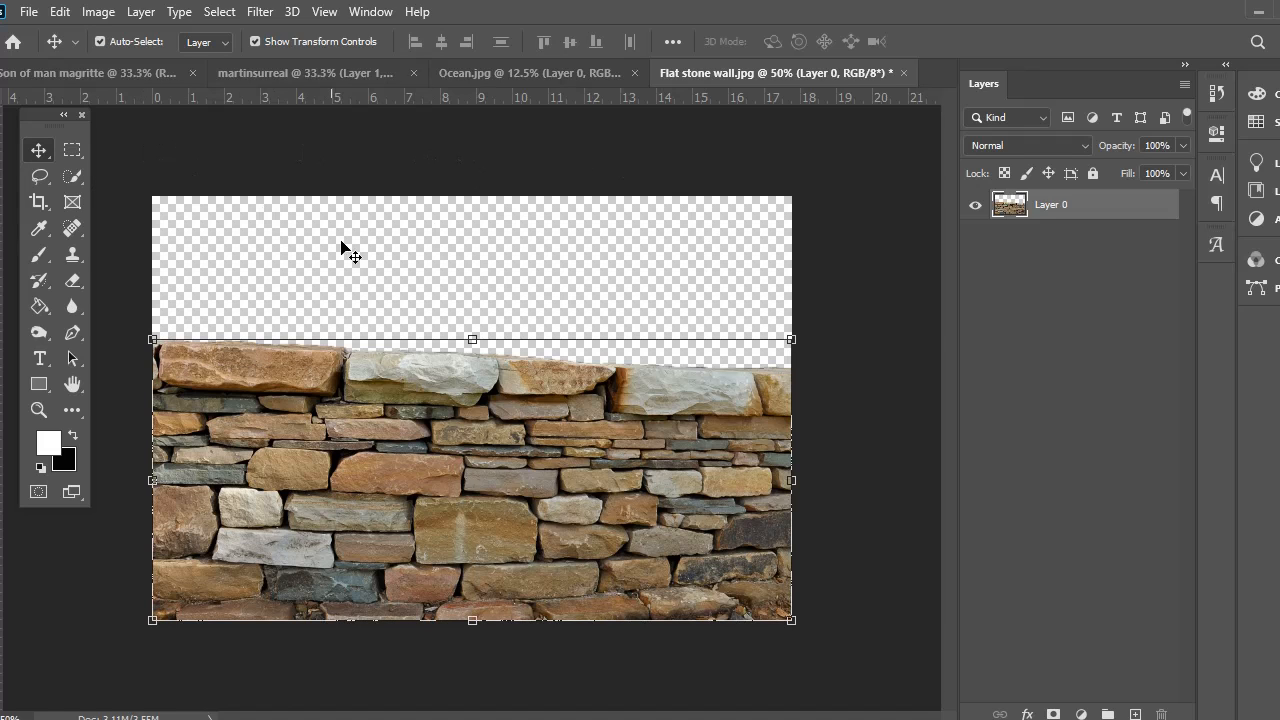
left_click(220, 12)
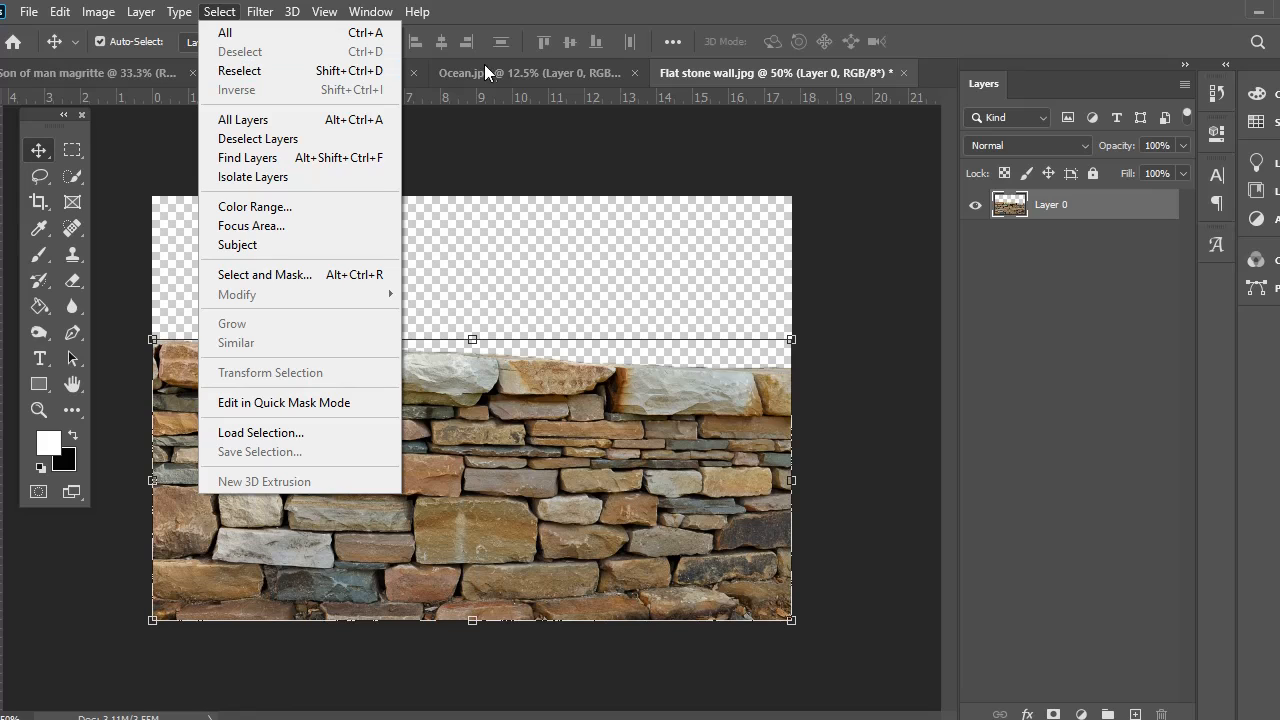
left_click(478, 10)
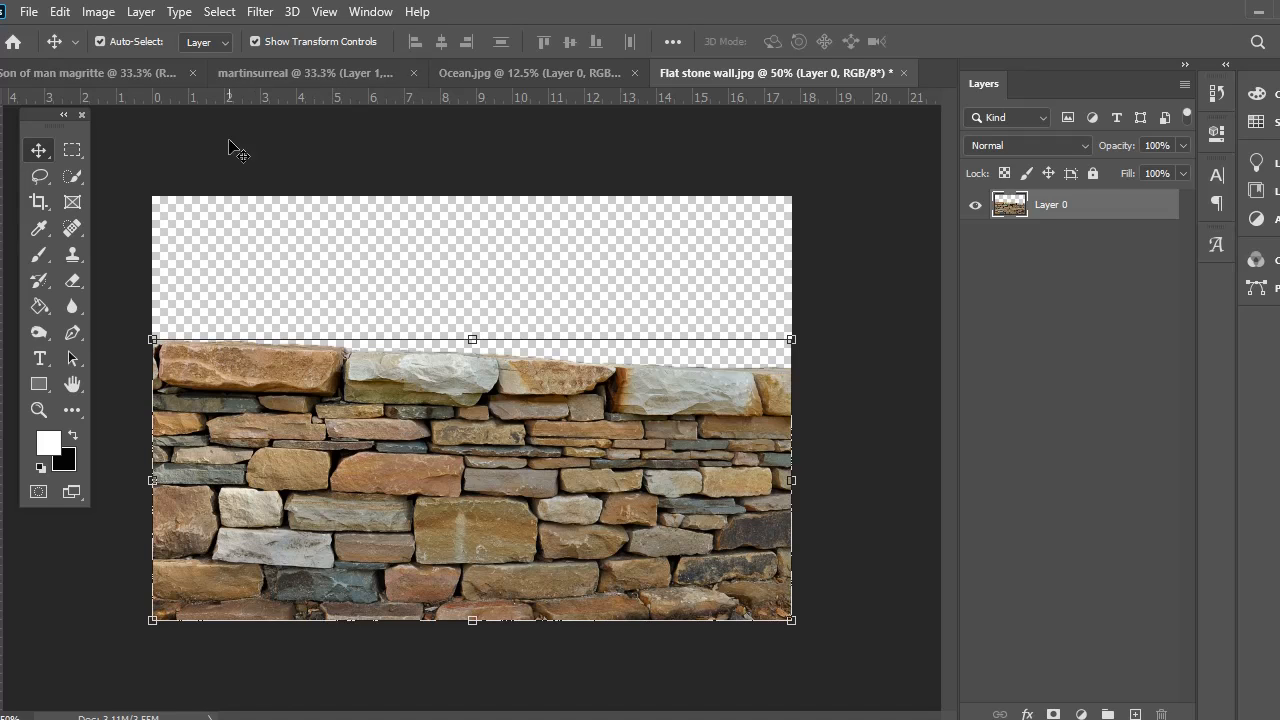
Step: Turn off the transform controls, select the entire stone wall canvas and copy it
left_click(254, 40)
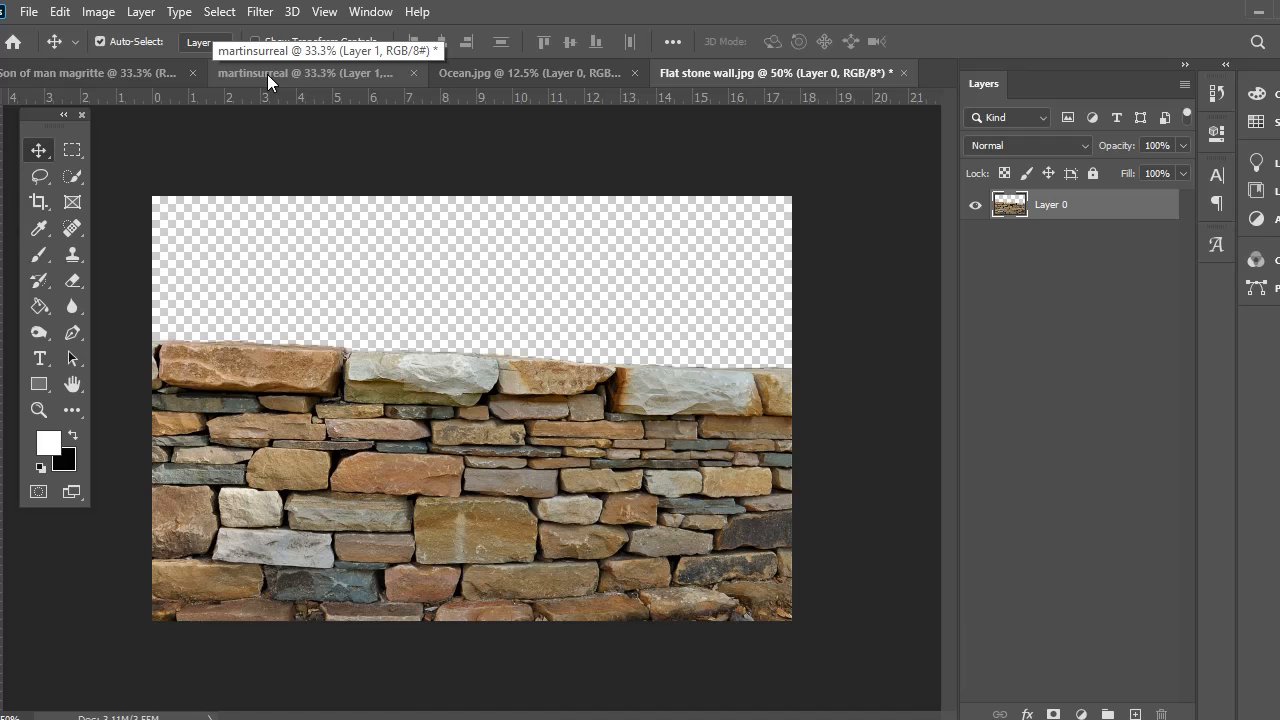
left_click(221, 14)
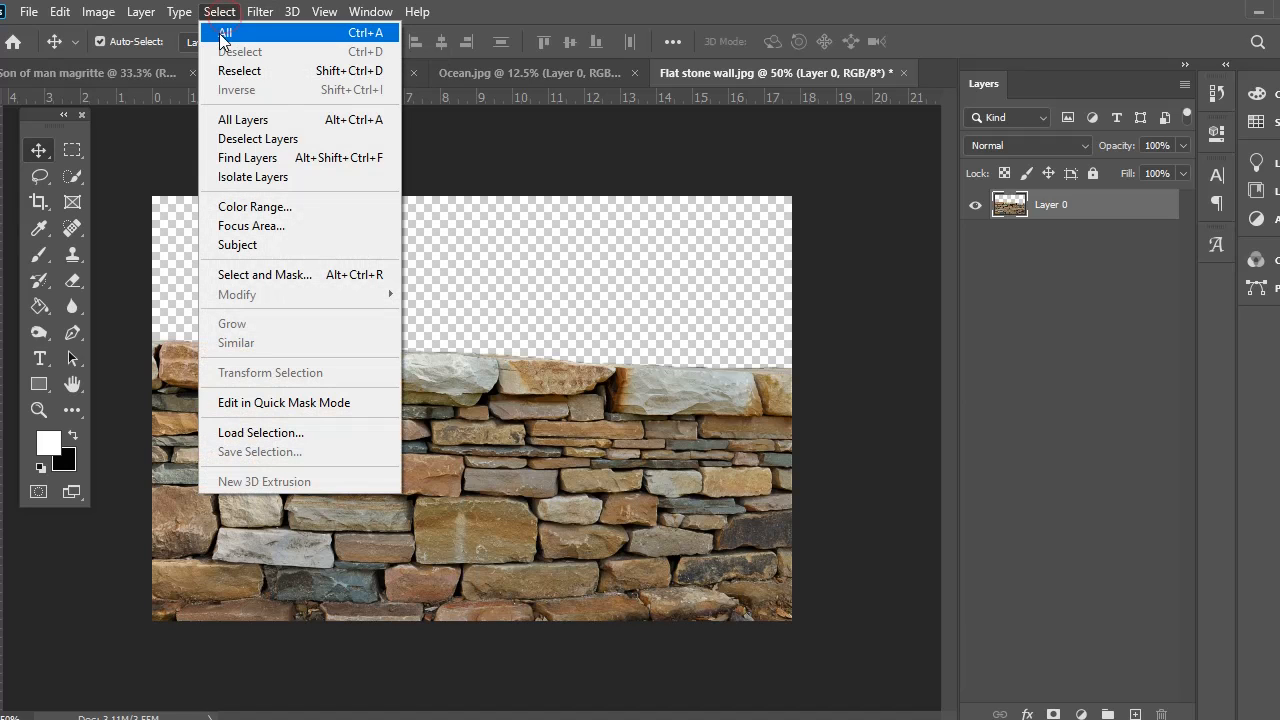
left_click(228, 32)
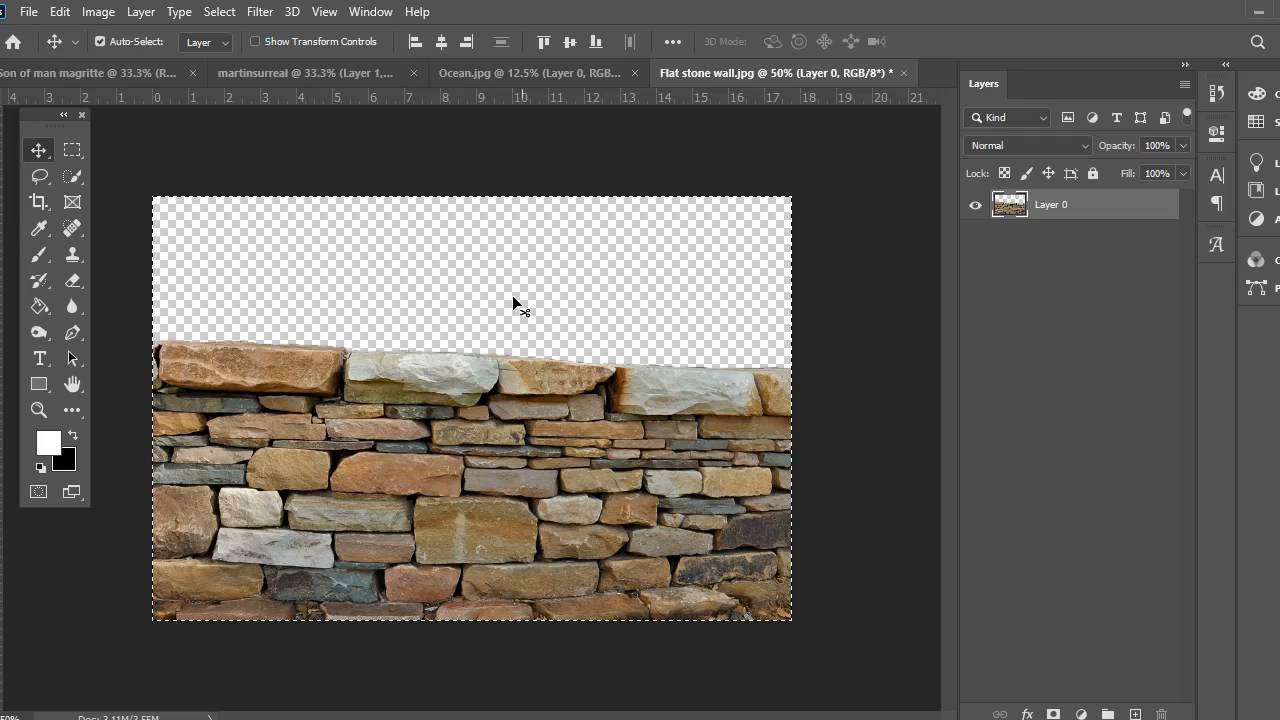
left_click(59, 11)
left_click(112, 147)
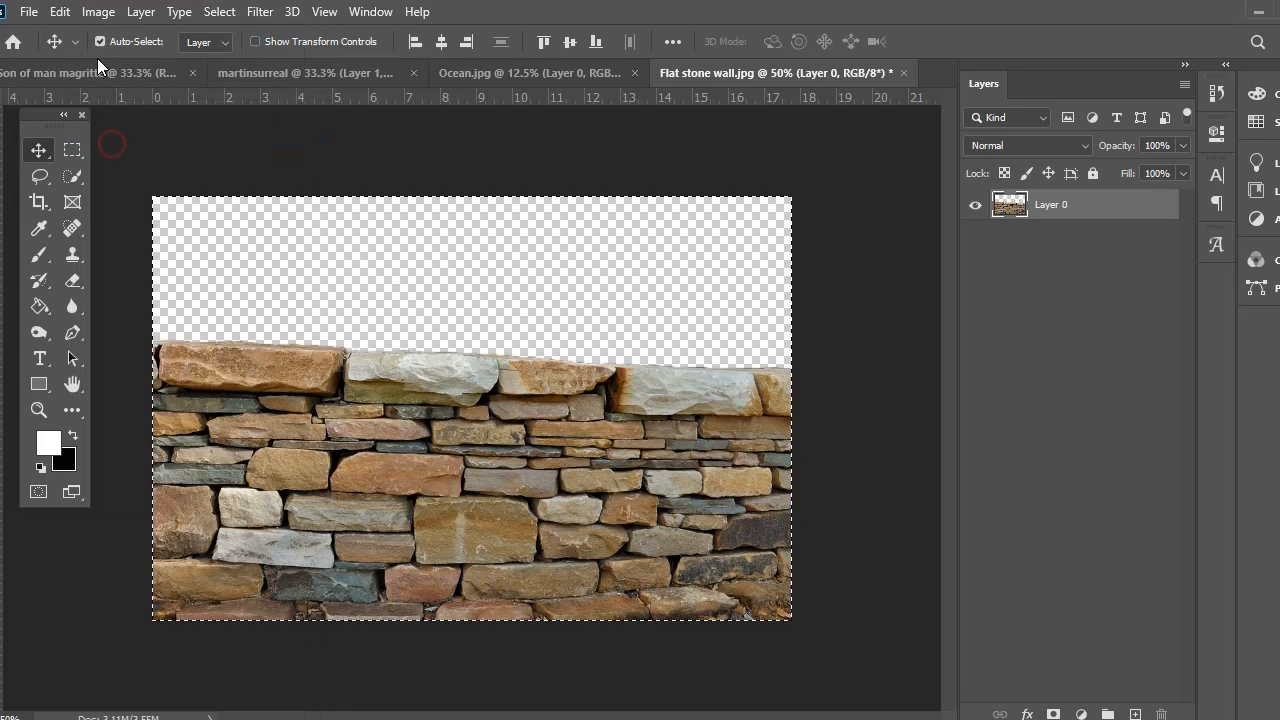
Step: Paste the stone wall into the martinsurreal document and move it down to the canvas's bottom edge
left_click(244, 74)
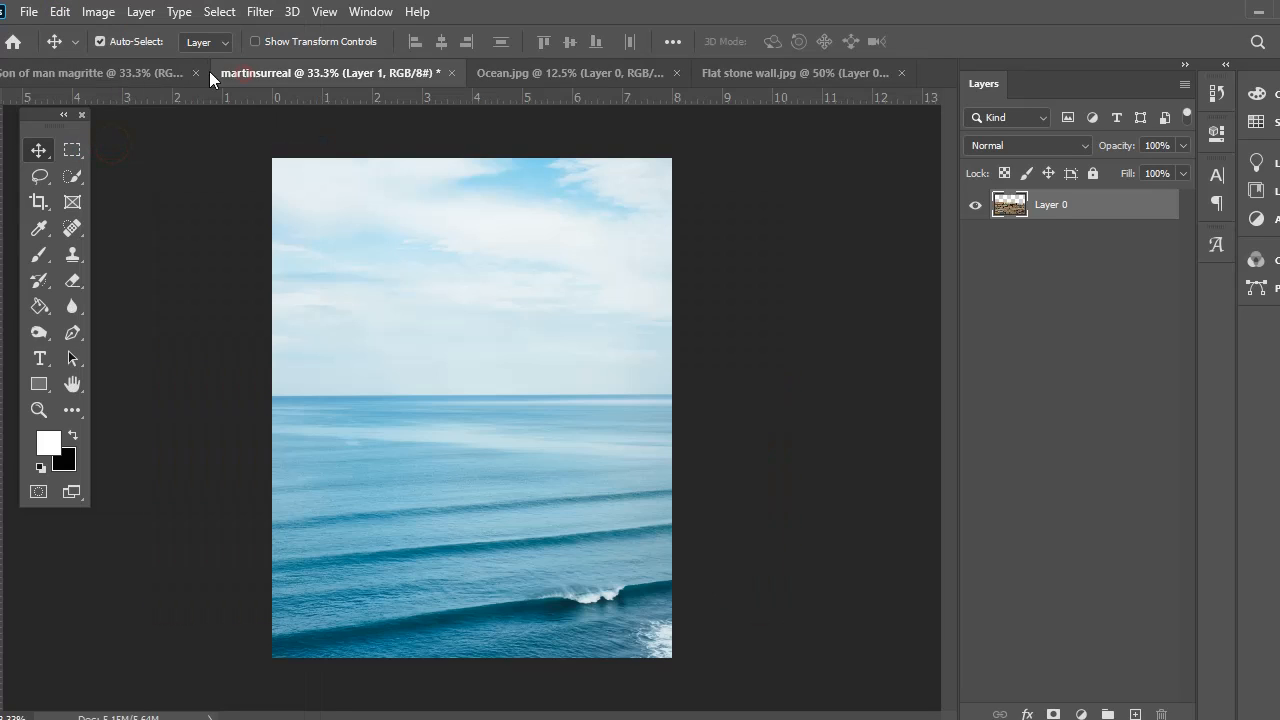
left_click(60, 11)
left_click(112, 186)
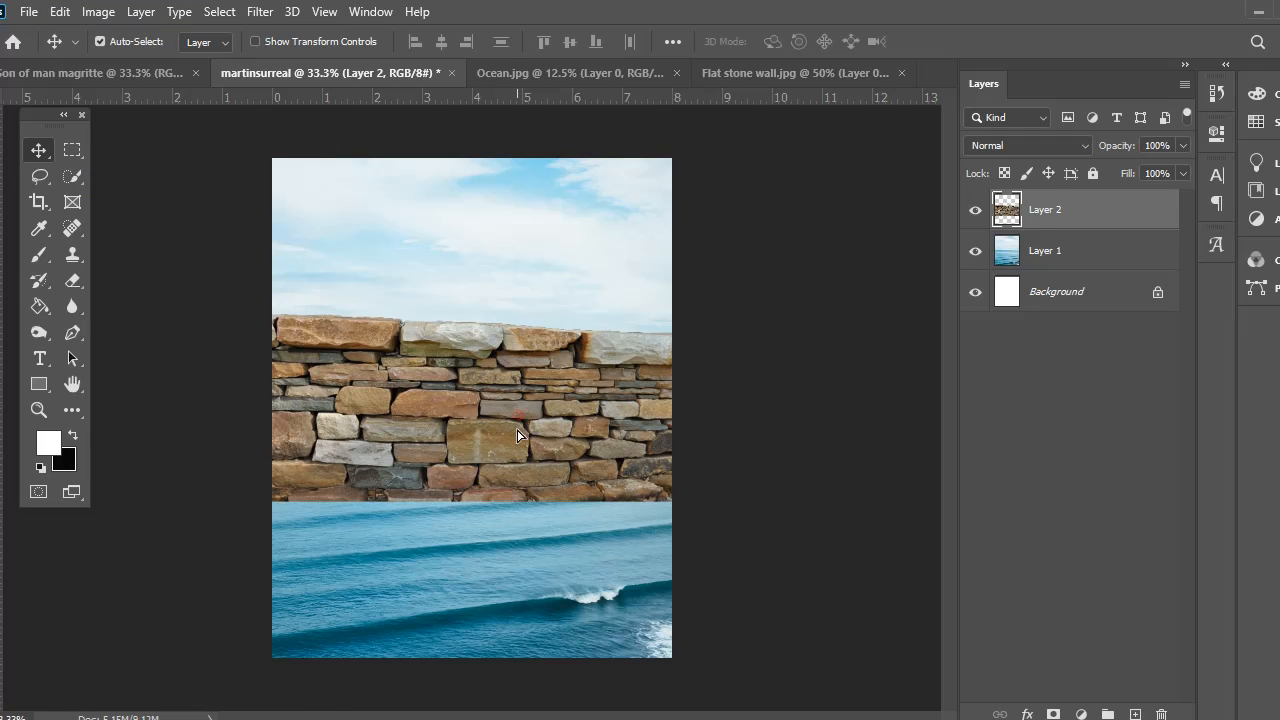
left_click_drag(519, 420, 501, 533)
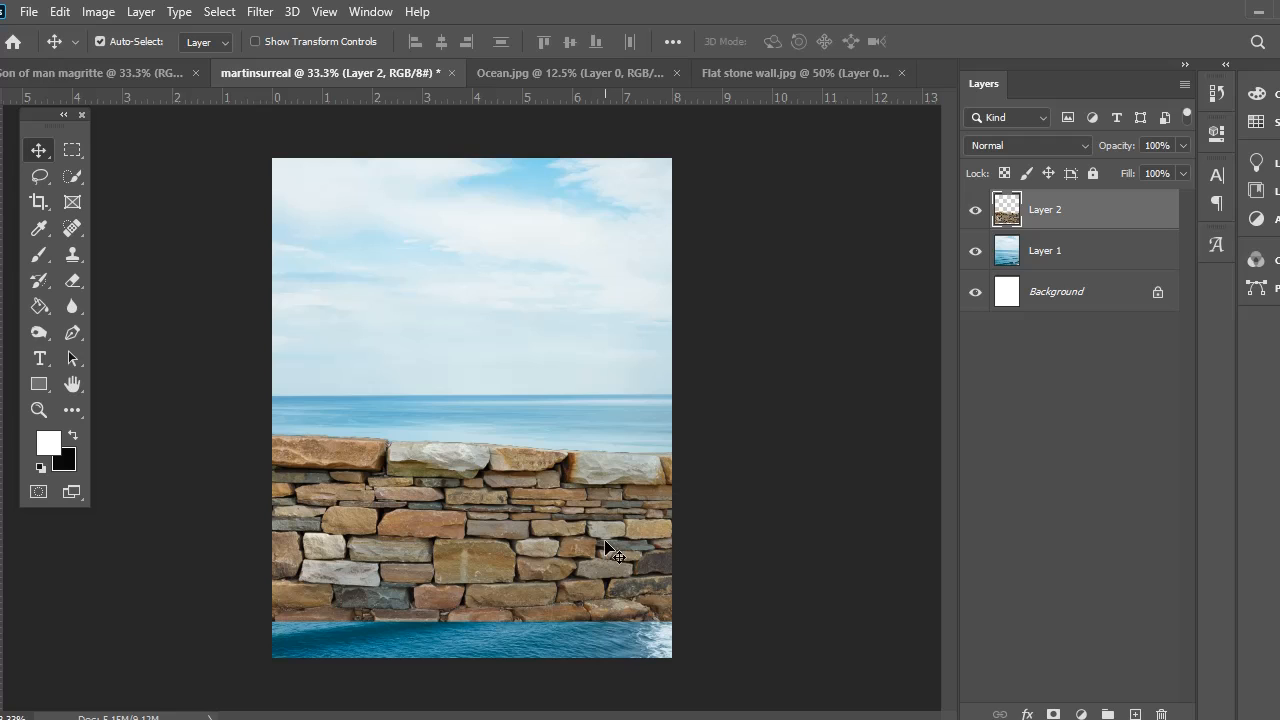
left_click_drag(606, 543, 614, 582)
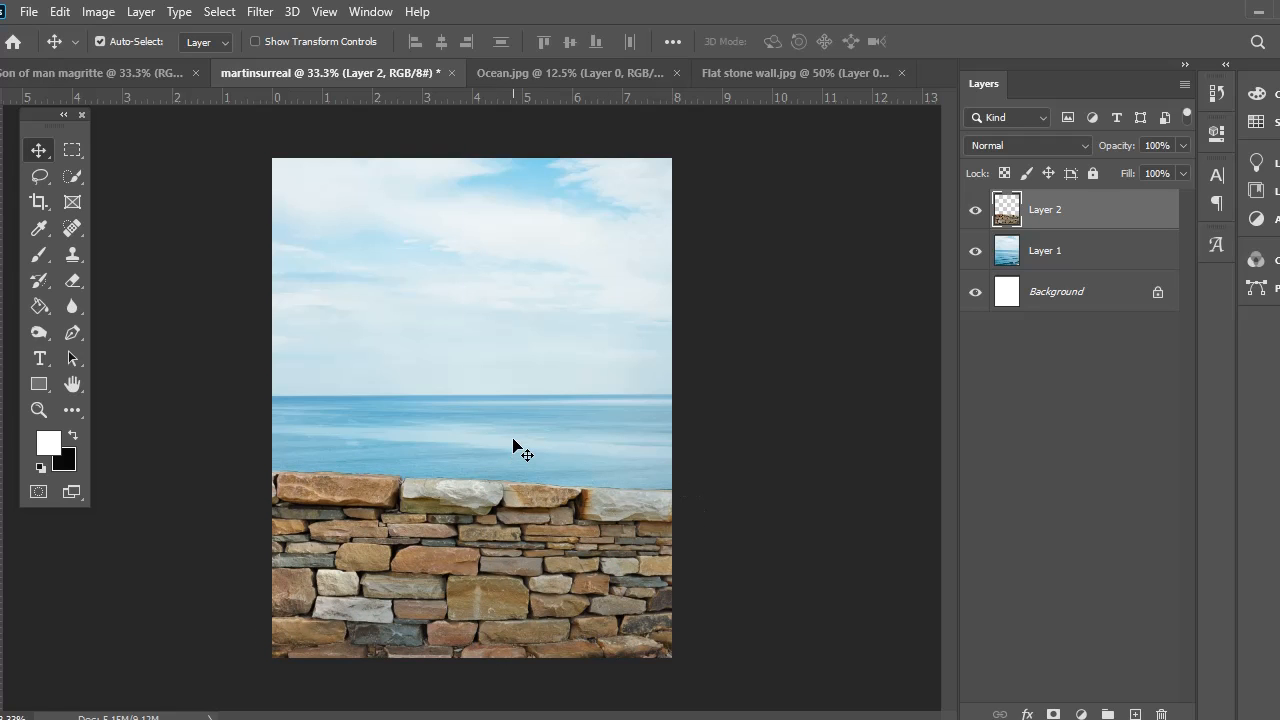
Step: Rotate the stone wall about 1.05° counterclockwise and scale it to about 114% so it covers the canvas's full width and bottom edge
left_click(255, 42)
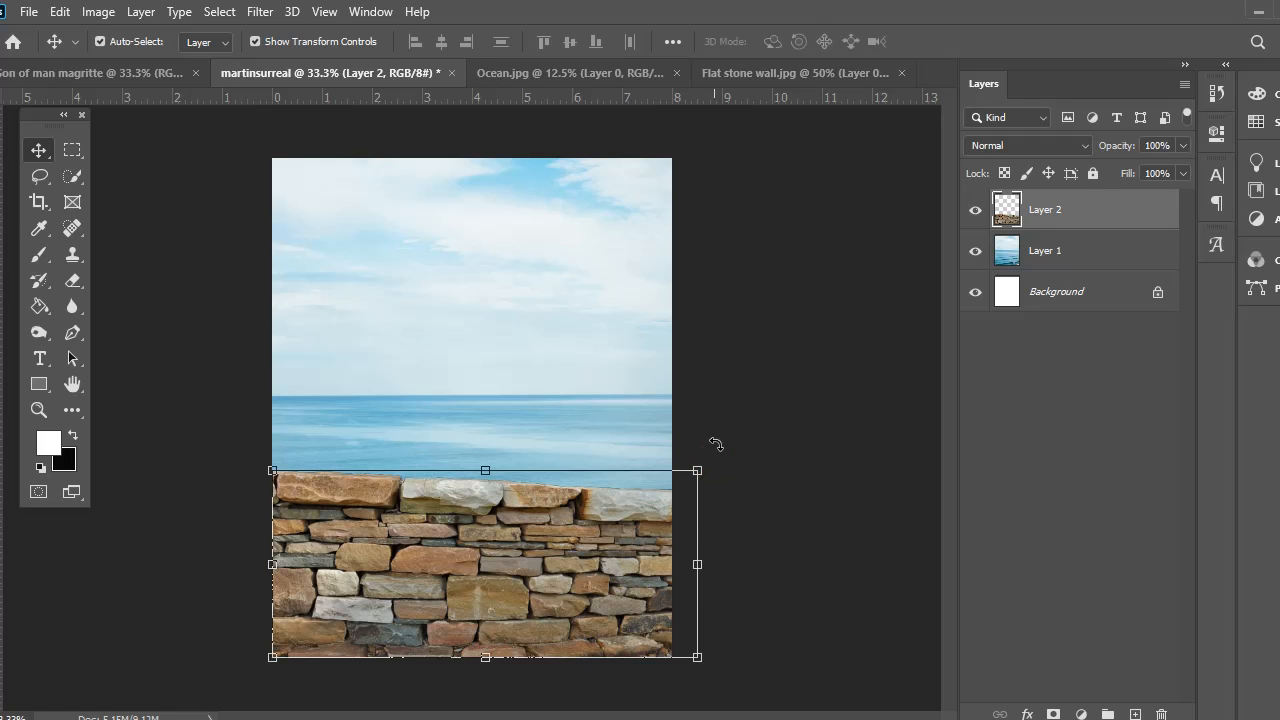
left_click_drag(716, 444, 715, 452)
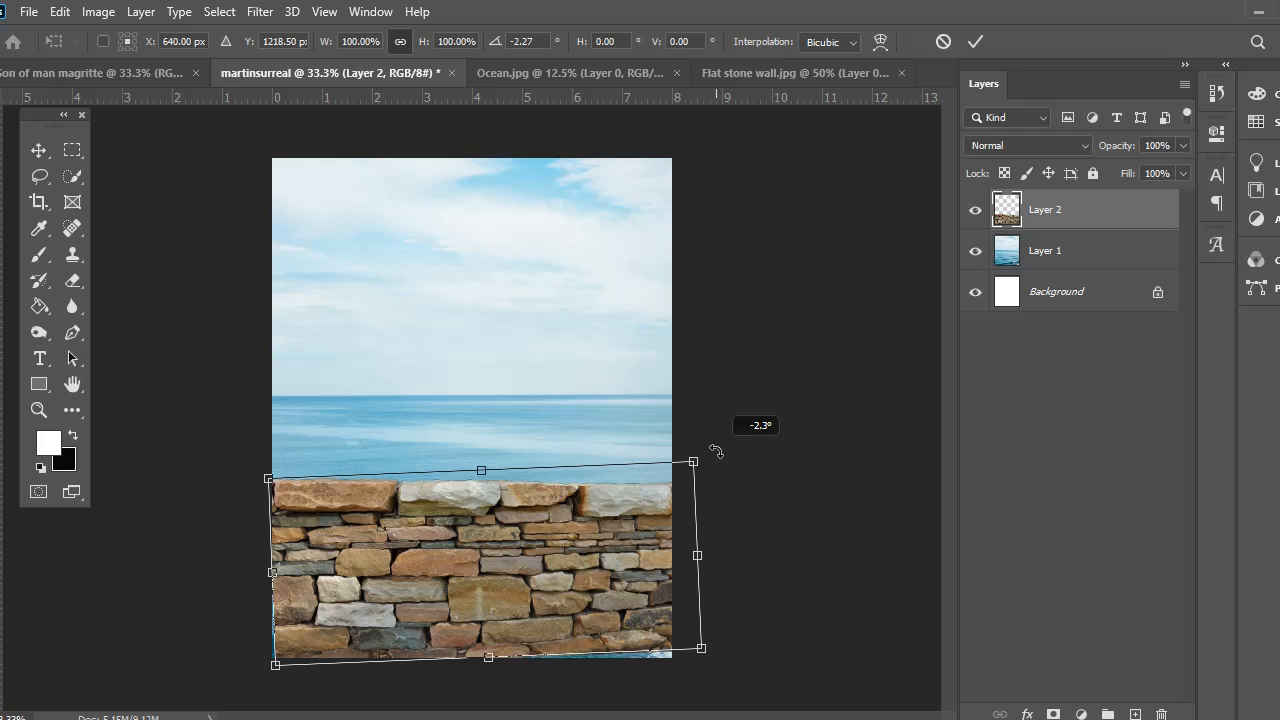
left_click_drag(716, 452, 717, 455)
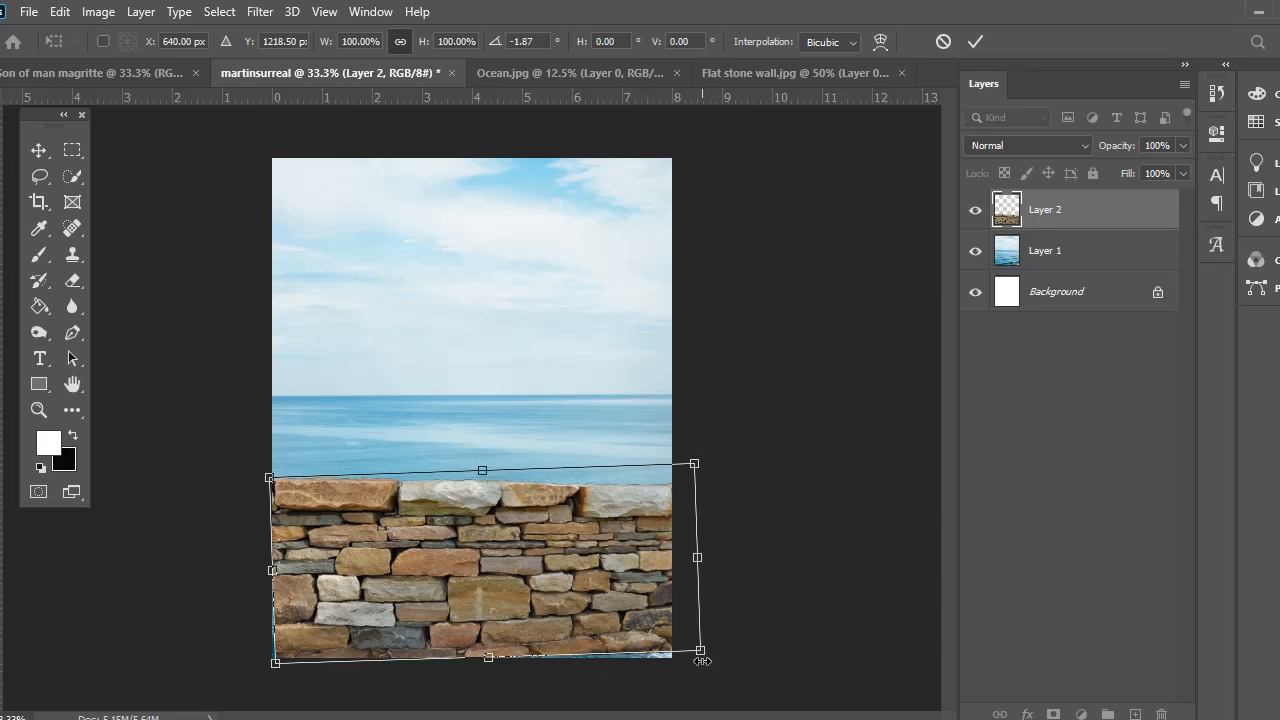
left_click_drag(701, 652, 736, 690)
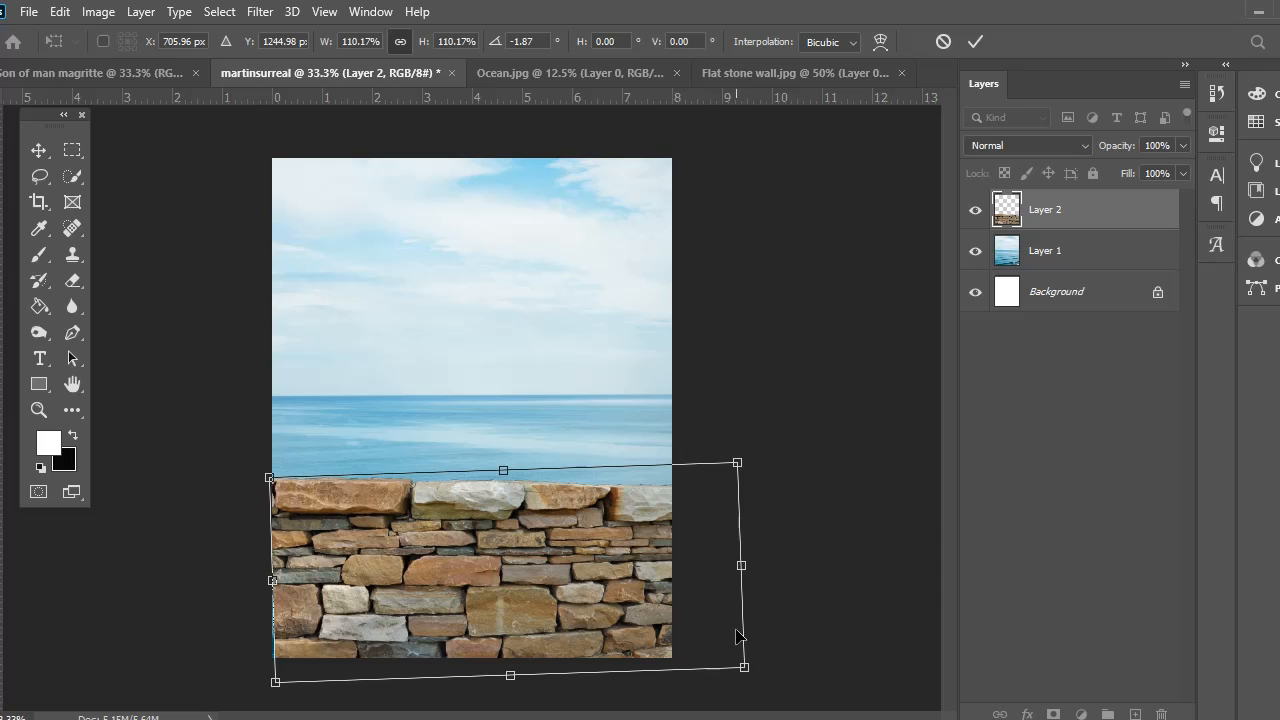
mouse_move(740, 662)
left_mouse_down()
mouse_move(777, 686)
mouse_move(722, 642)
mouse_move(748, 668)
left_mouse_up()
left_click_drag(748, 564, 706, 562)
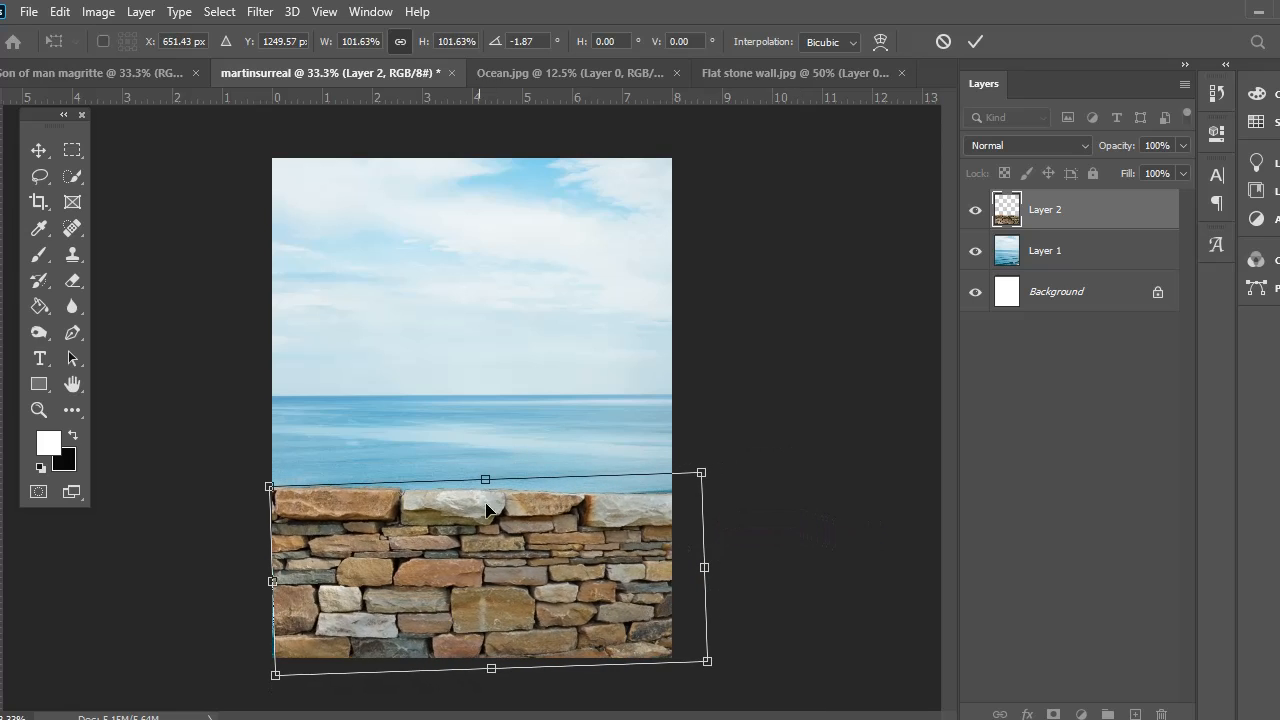
mouse_move(486, 475)
left_mouse_down()
mouse_move(497, 374)
mouse_move(486, 481)
mouse_move(485, 467)
left_mouse_up()
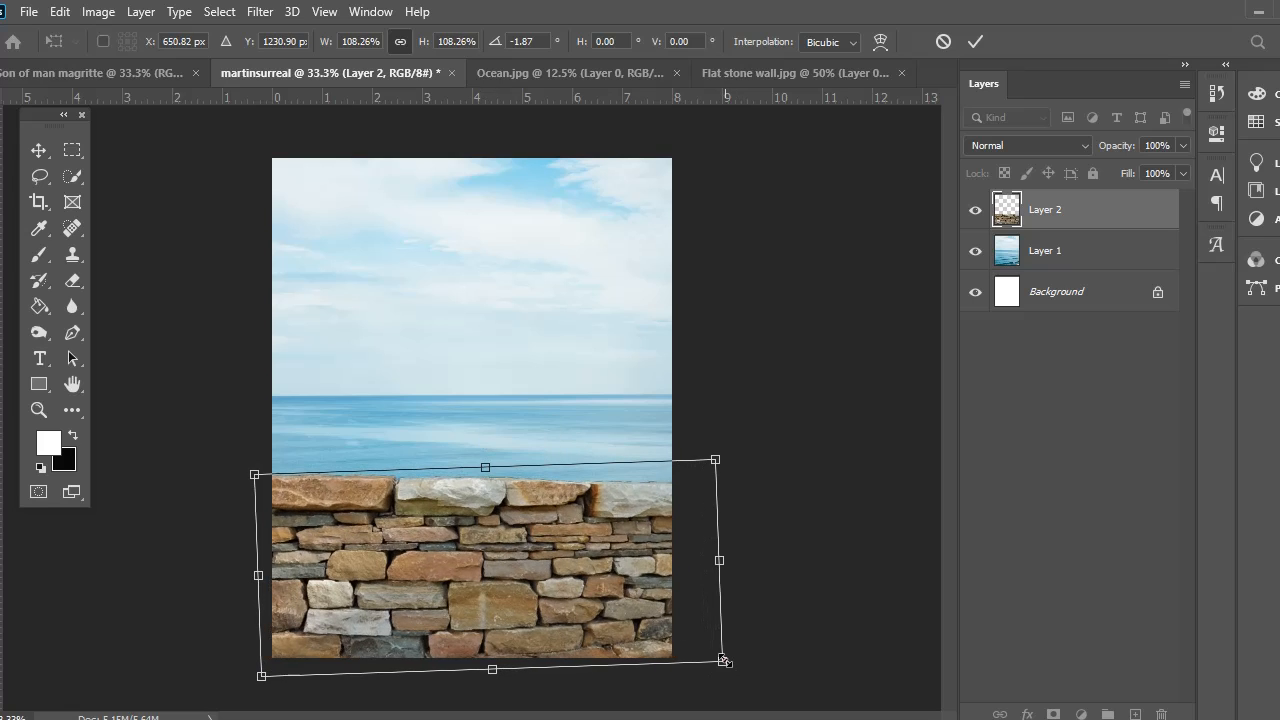
mouse_move(726, 666)
left_mouse_down()
mouse_move(742, 681)
mouse_move(748, 671)
left_mouse_up()
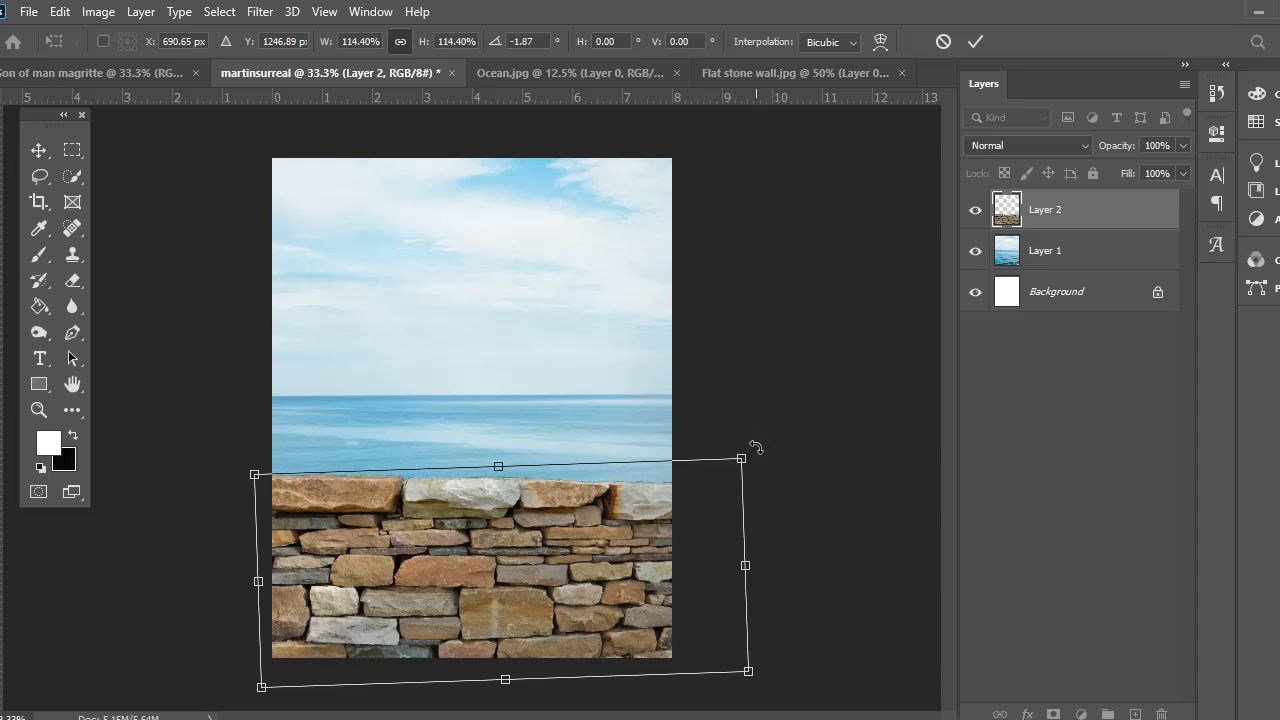
left_click_drag(749, 446, 757, 449)
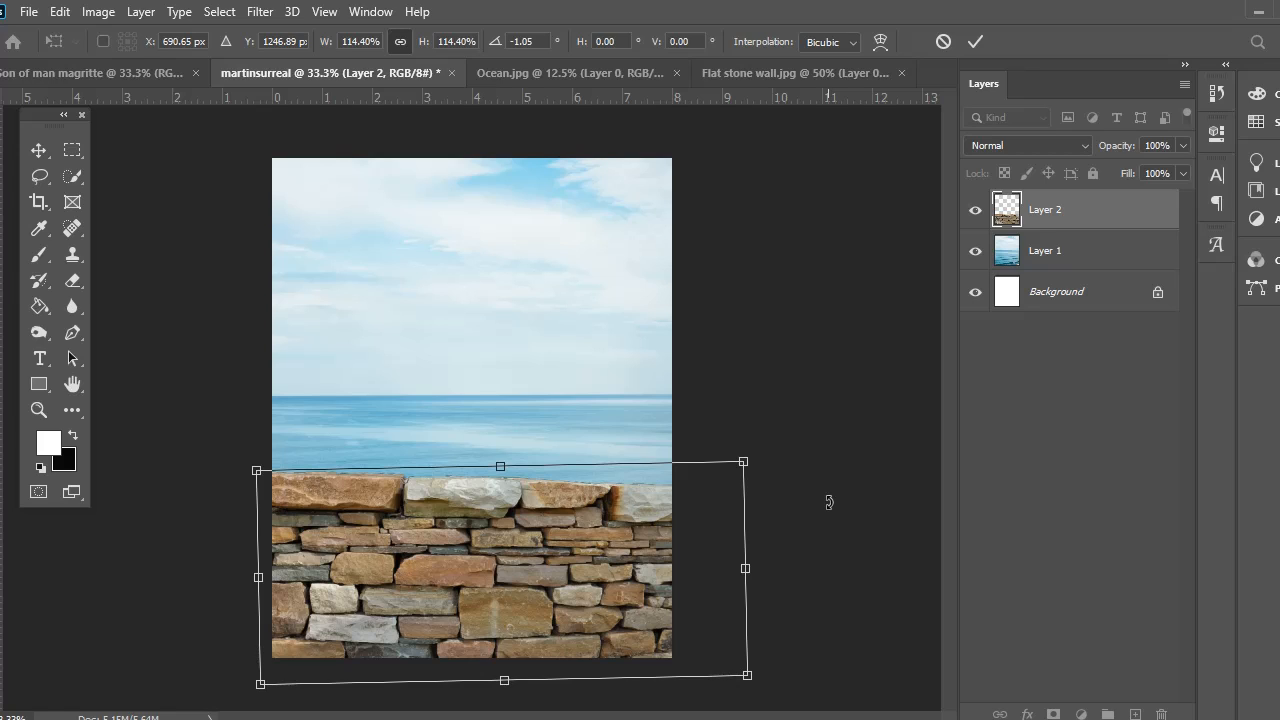
key("Return")
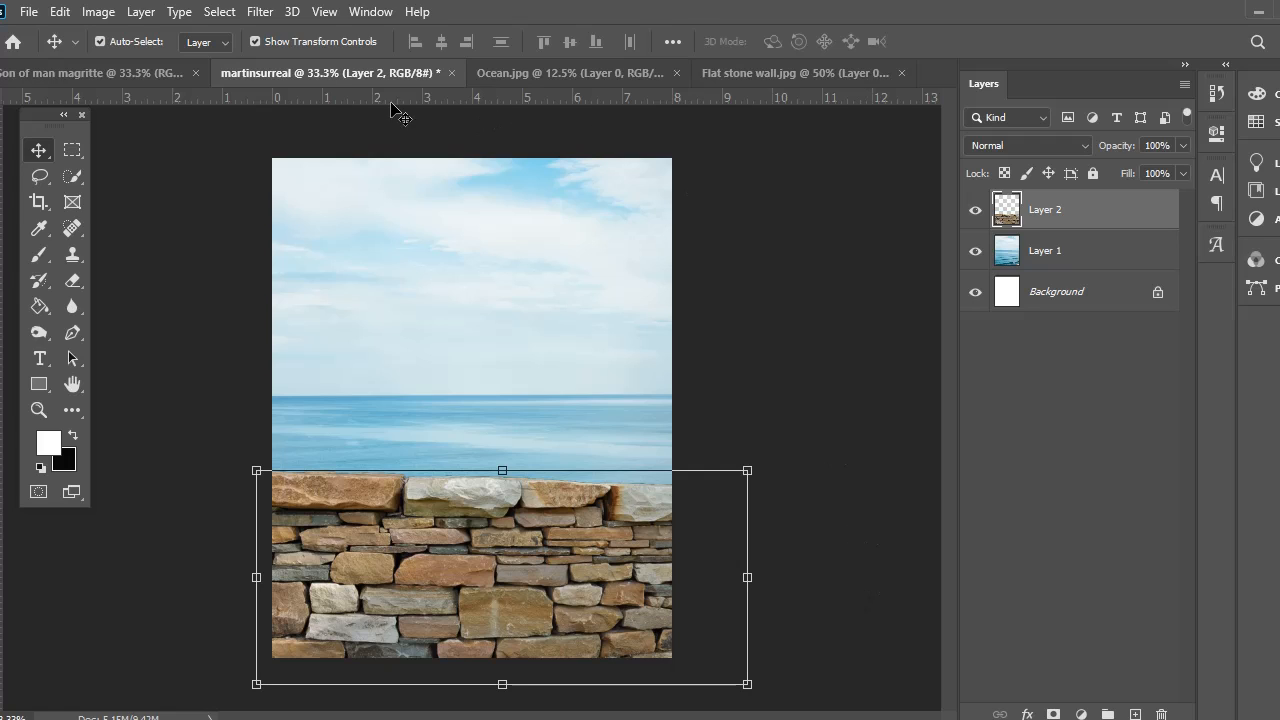
left_click(256, 42)
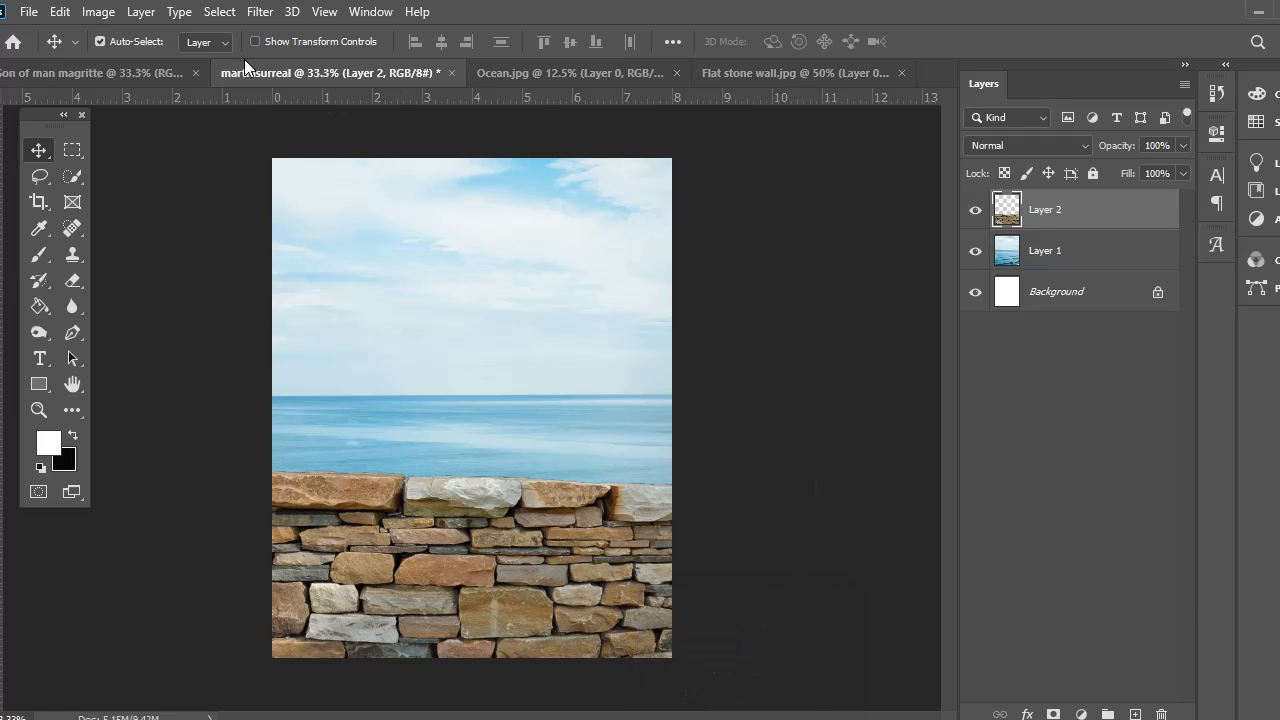
Step: Open the black suite man image and convert its locked background into a regular layer
left_click(29, 11)
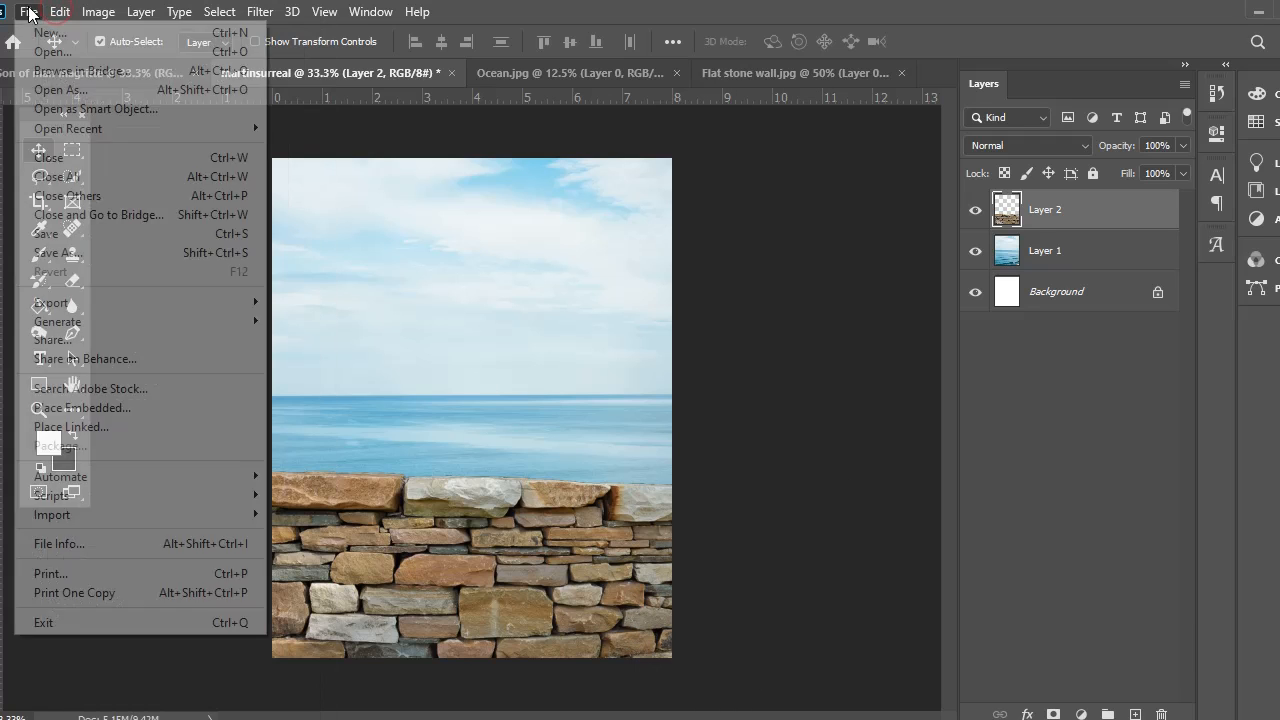
left_click(48, 50)
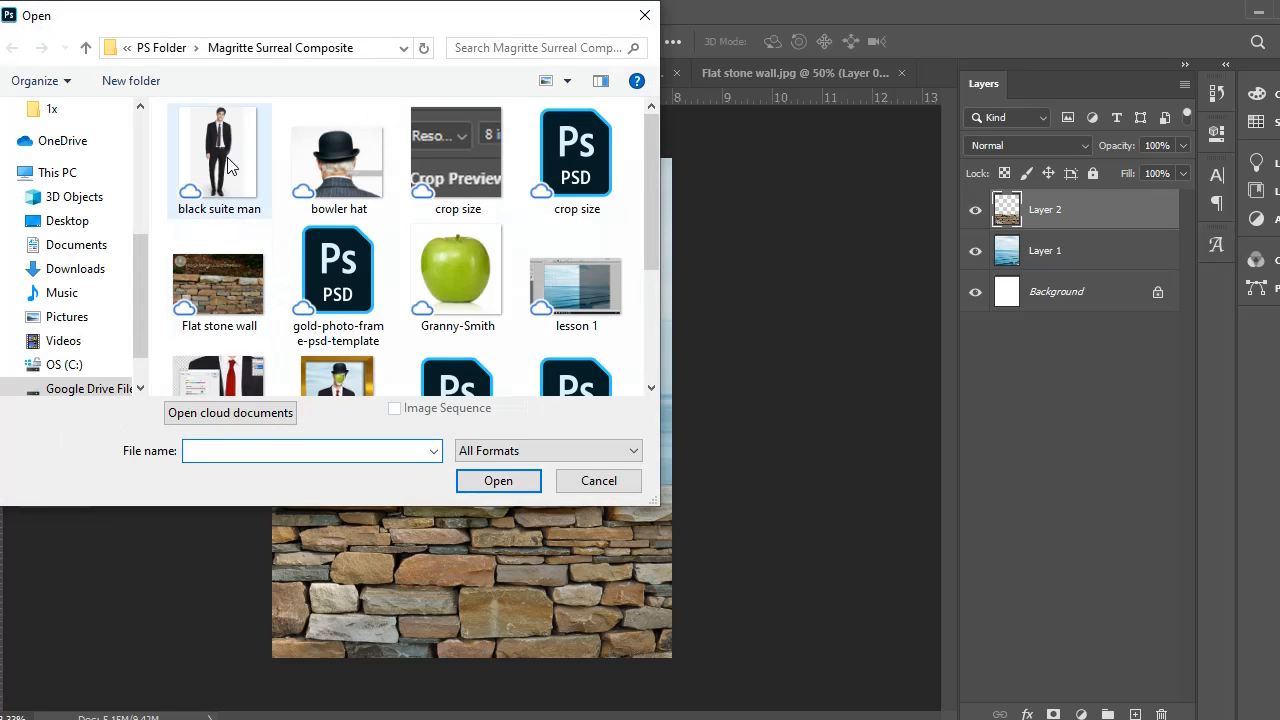
double_click(228, 165)
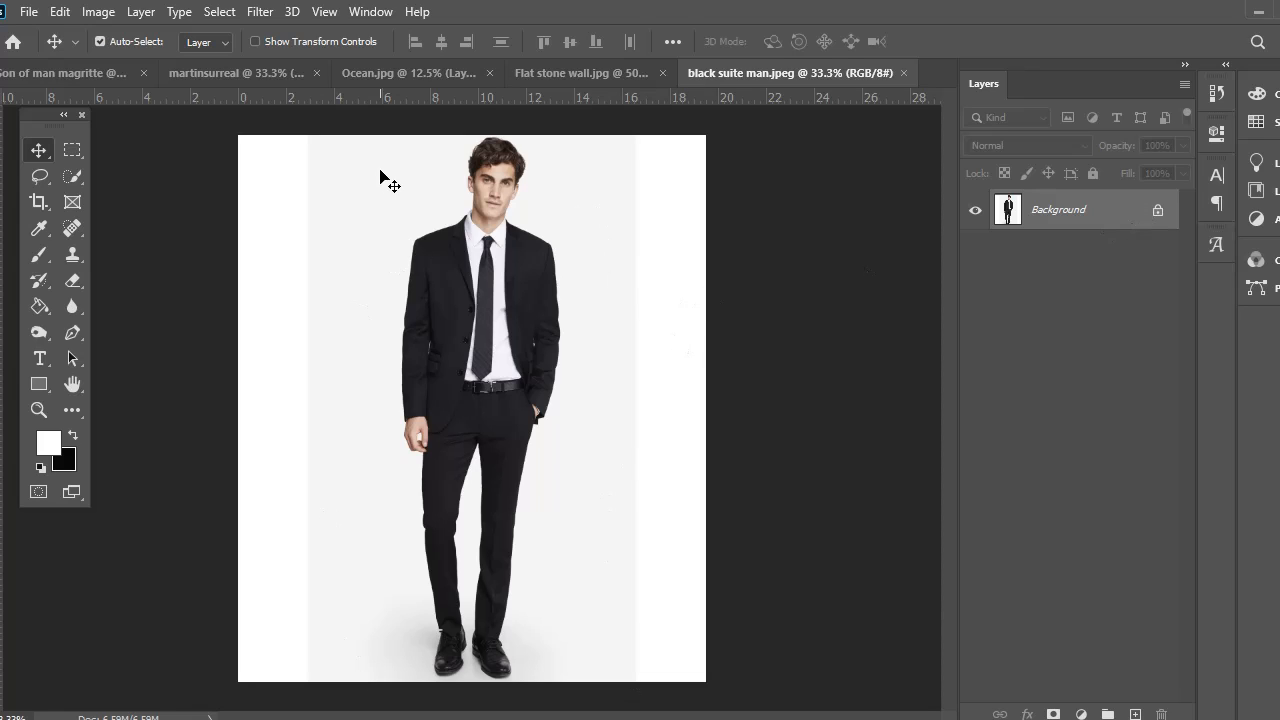
left_click(1158, 214)
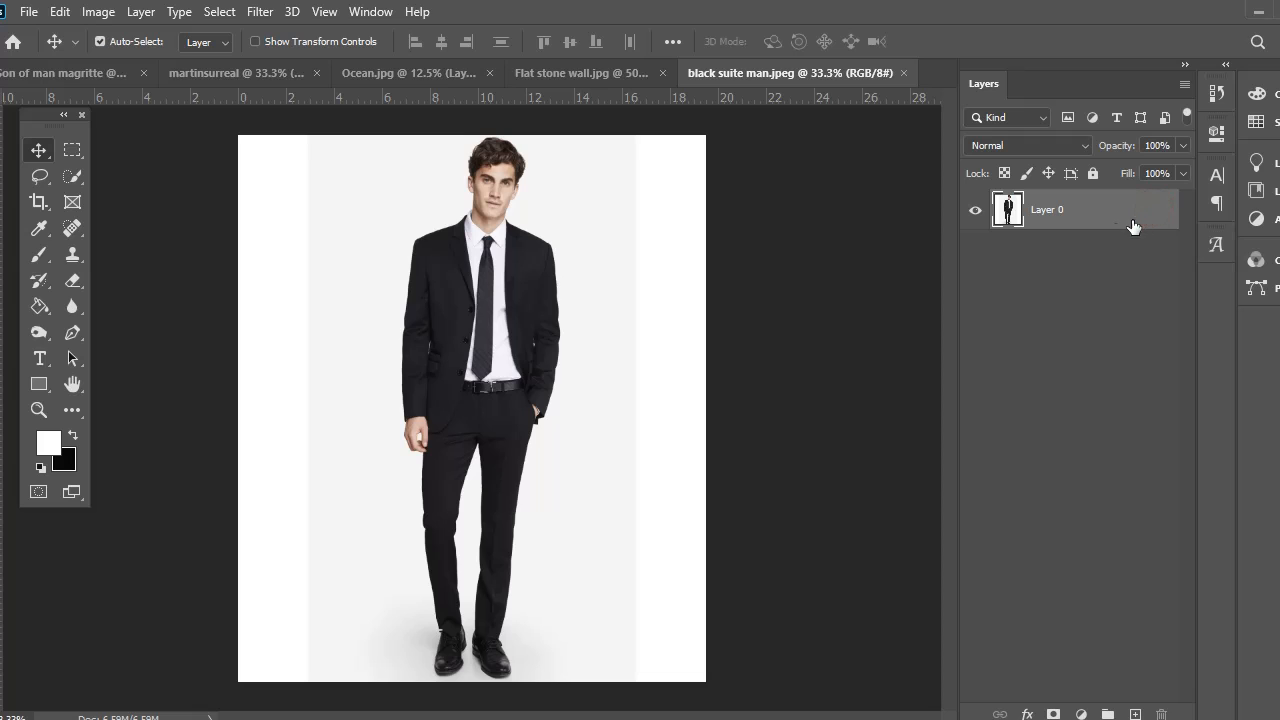
double_click(1129, 234)
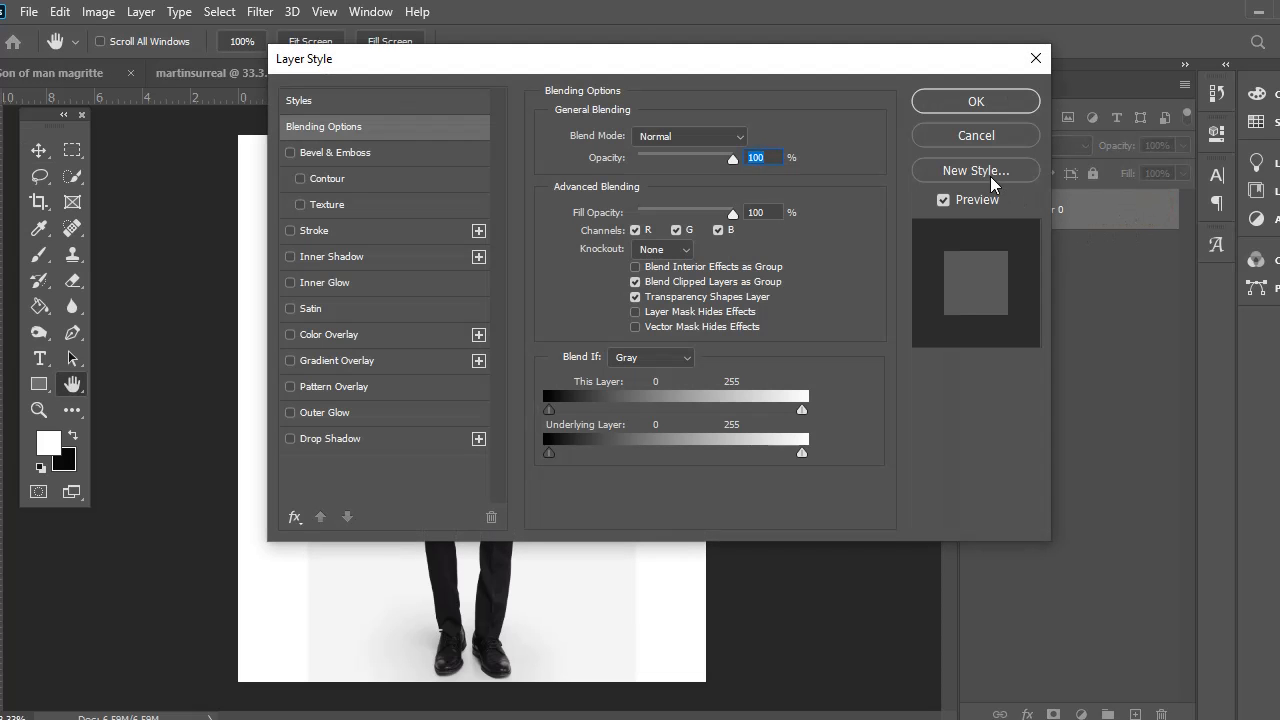
left_click(1000, 134)
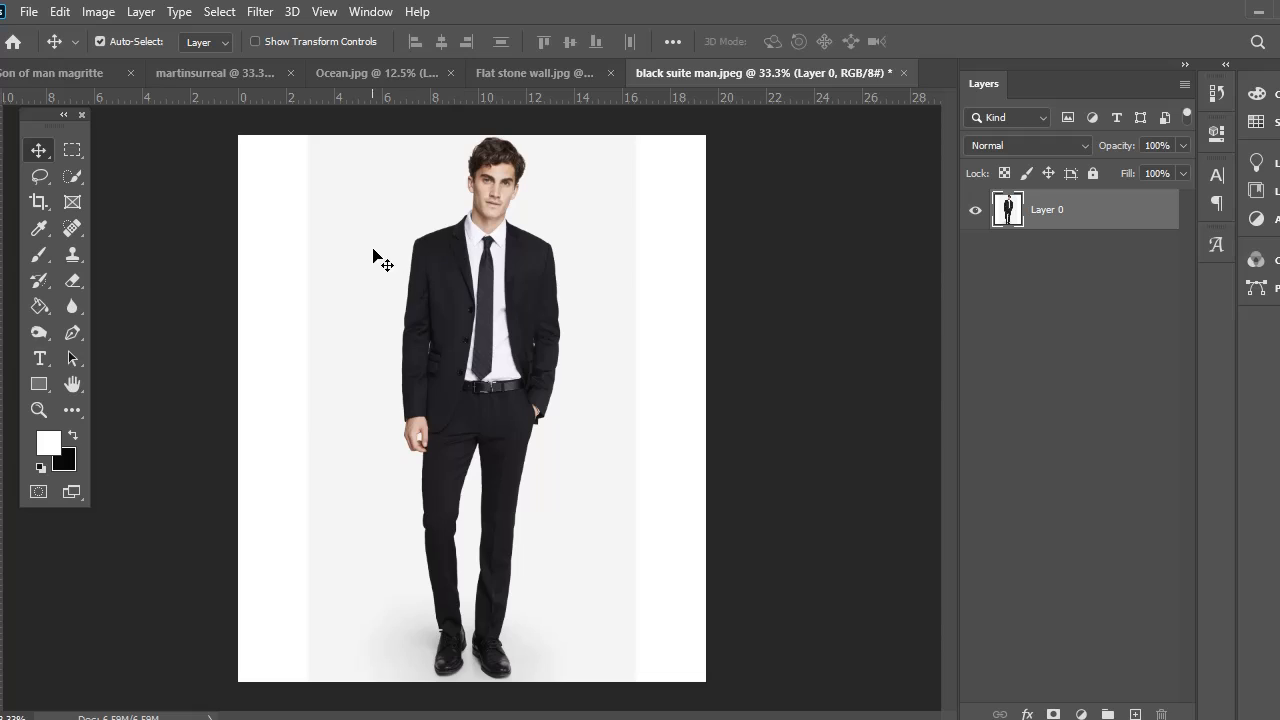
Step: Select the pale backdrop around the suited man with the Quick Selection tool and delete it
left_click(77, 178)
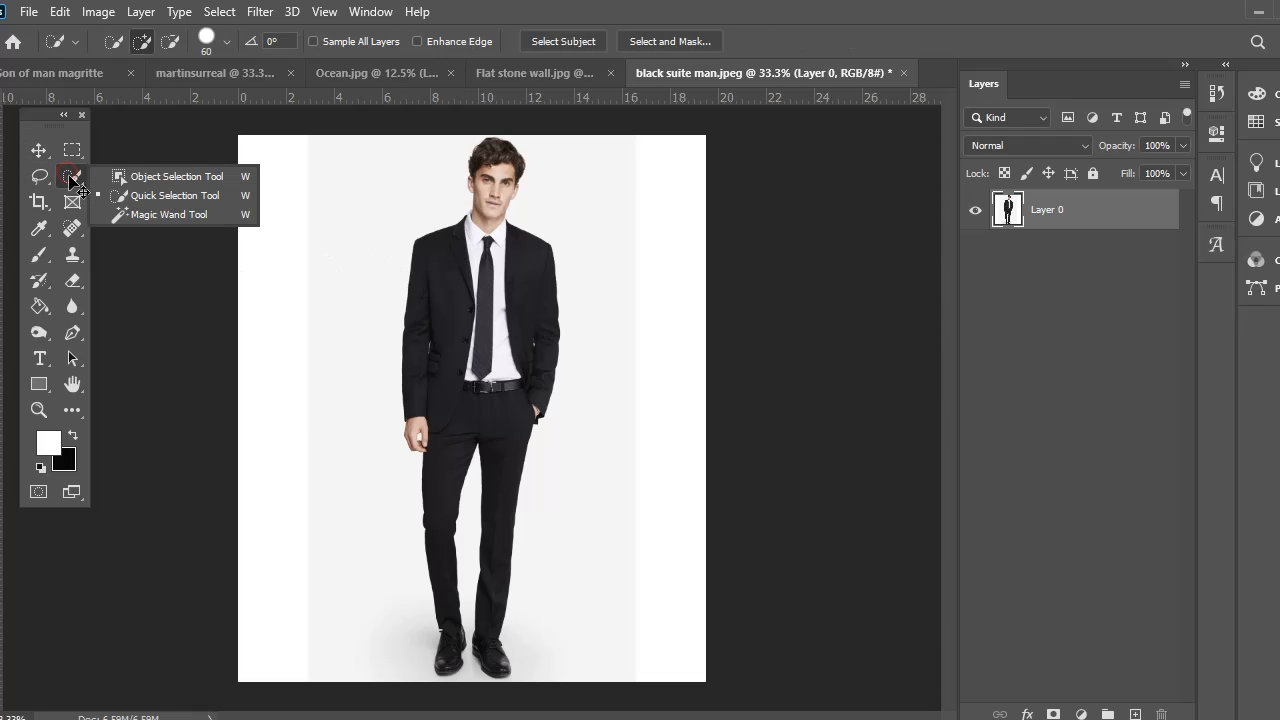
left_click(70, 184)
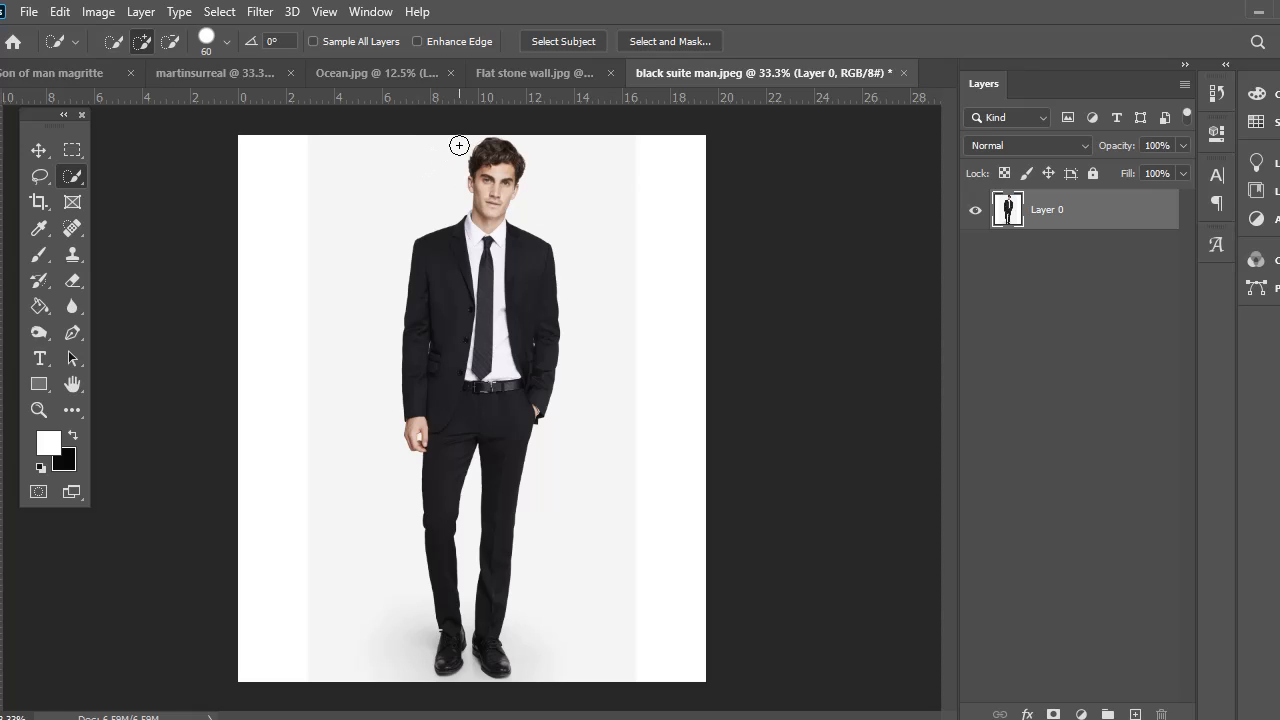
mouse_move(441, 181)
left_mouse_down()
mouse_move(323, 274)
mouse_move(259, 514)
mouse_move(278, 584)
mouse_move(358, 656)
left_mouse_up()
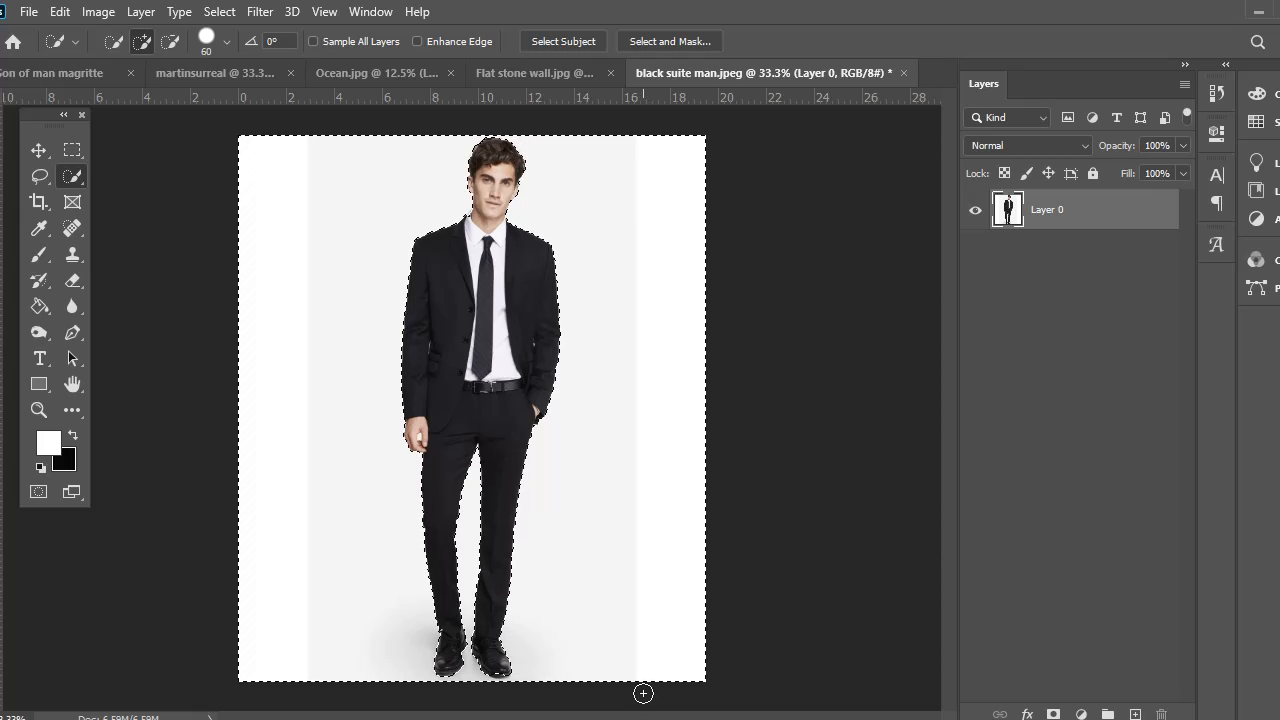
key("Delete")
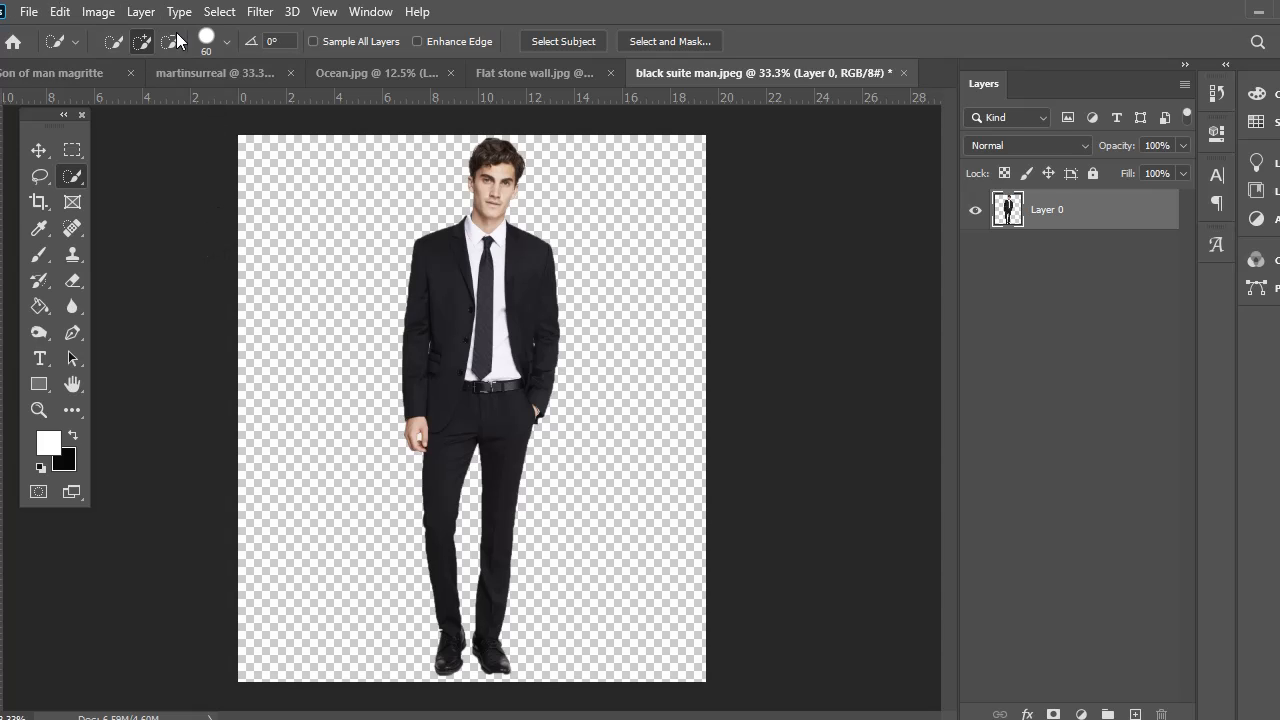
Step: Select the entire canvas of the cut-out man image and copy it
left_click(219, 13)
left_click(224, 32)
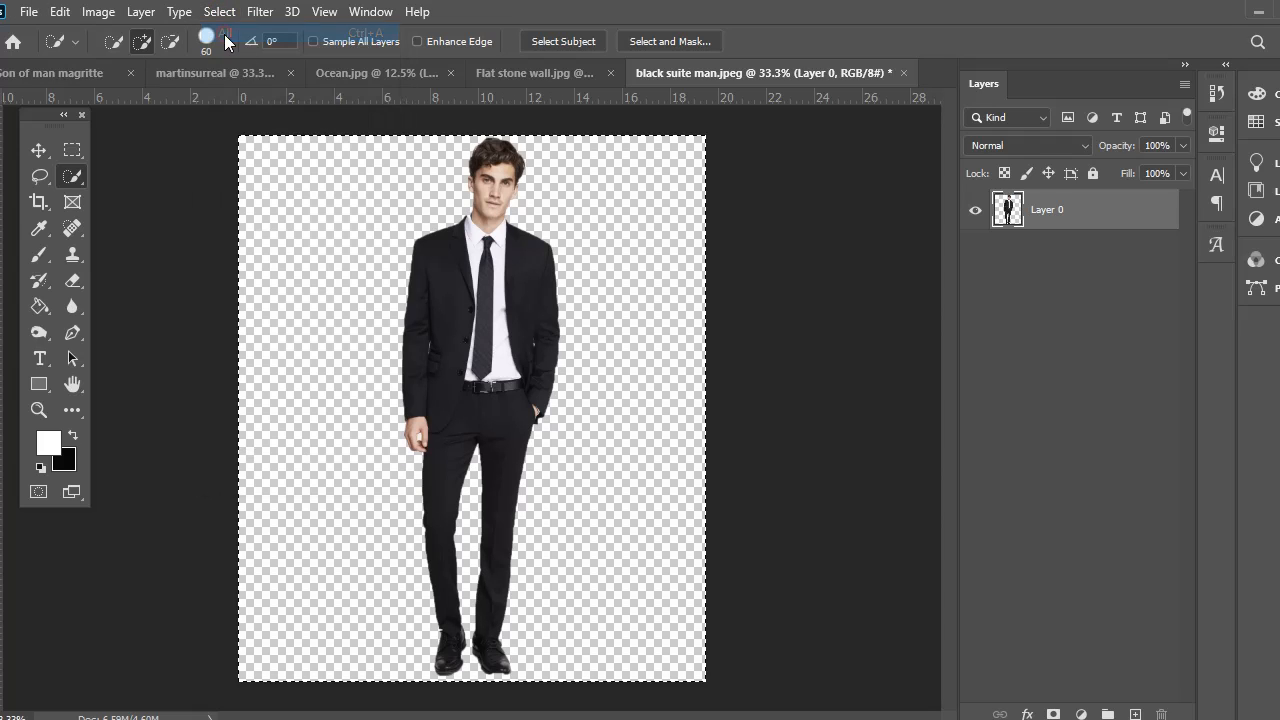
left_click(58, 14)
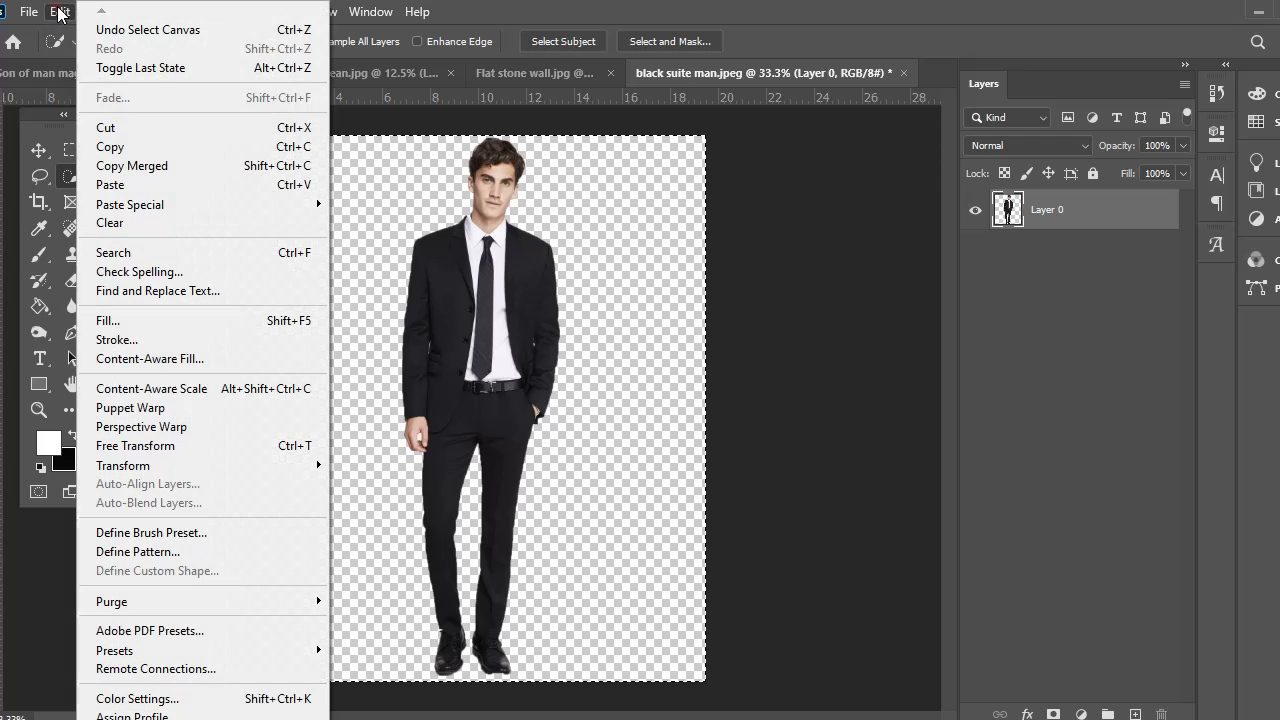
left_click(110, 147)
left_click(28, 12)
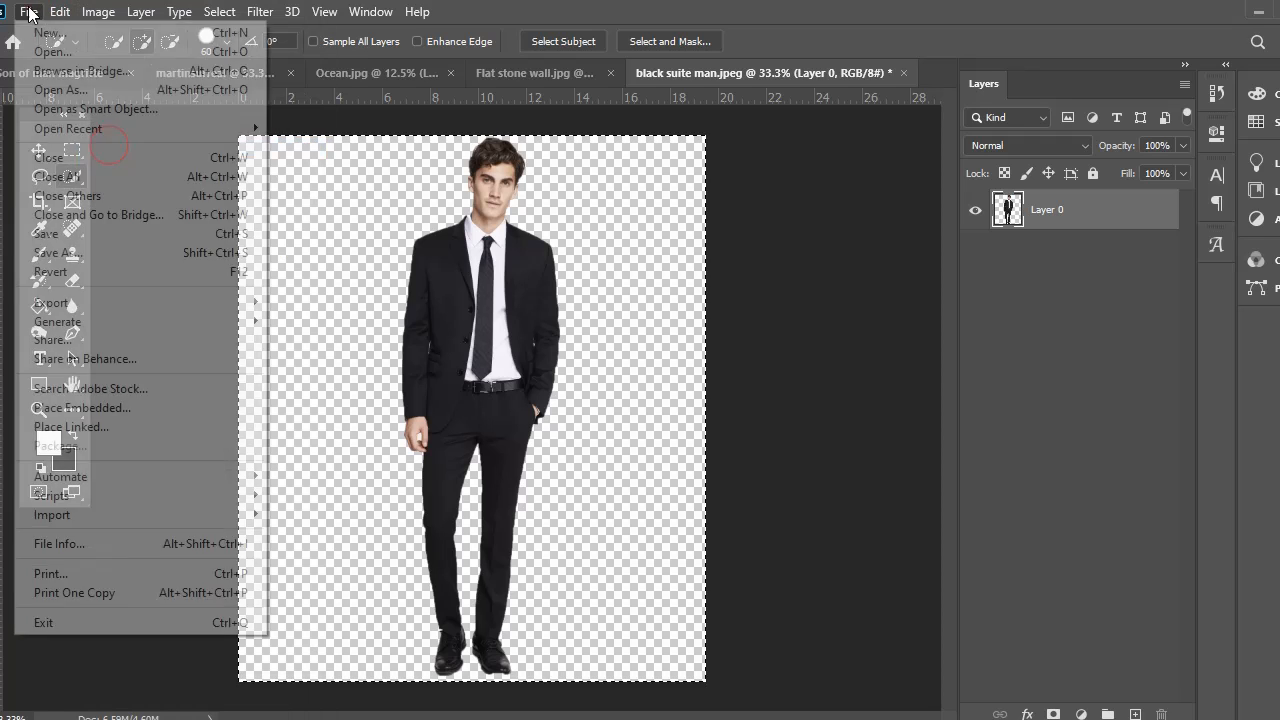
left_click(347, 88)
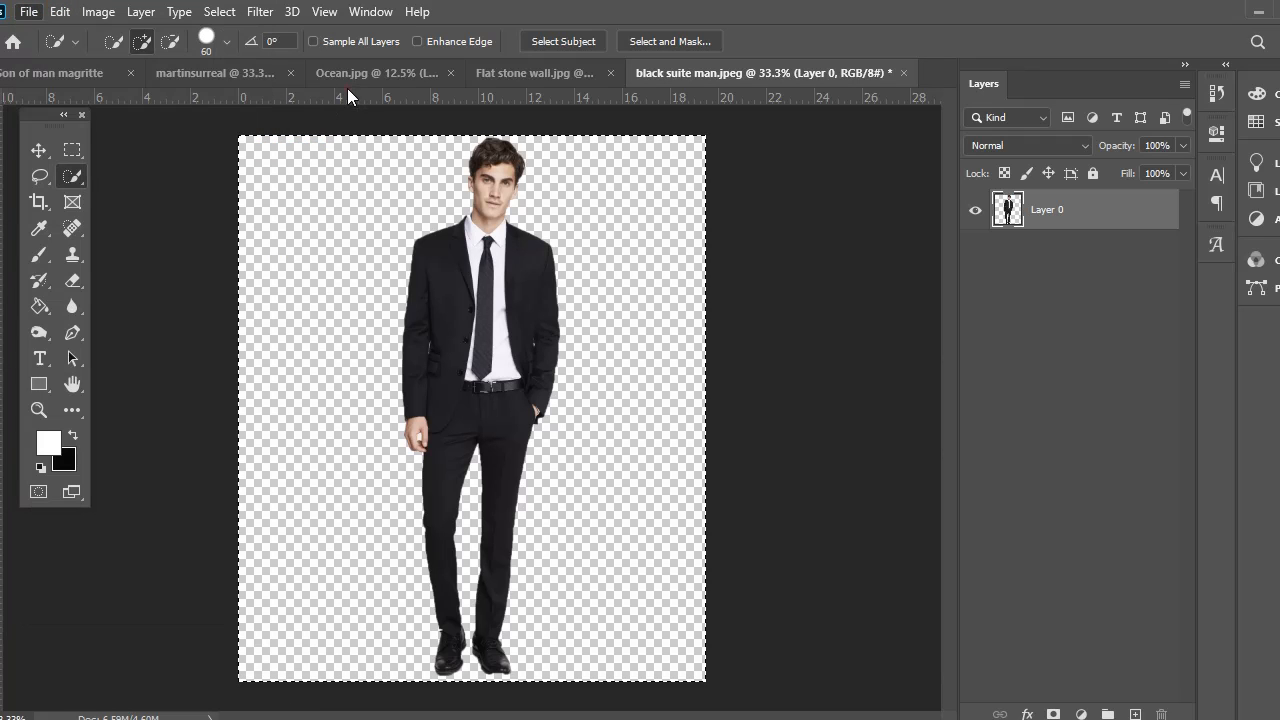
Step: Paste the suited man into the martinsurreal document and move him down so his legs extend below the canvas
left_click(230, 73)
left_click(60, 11)
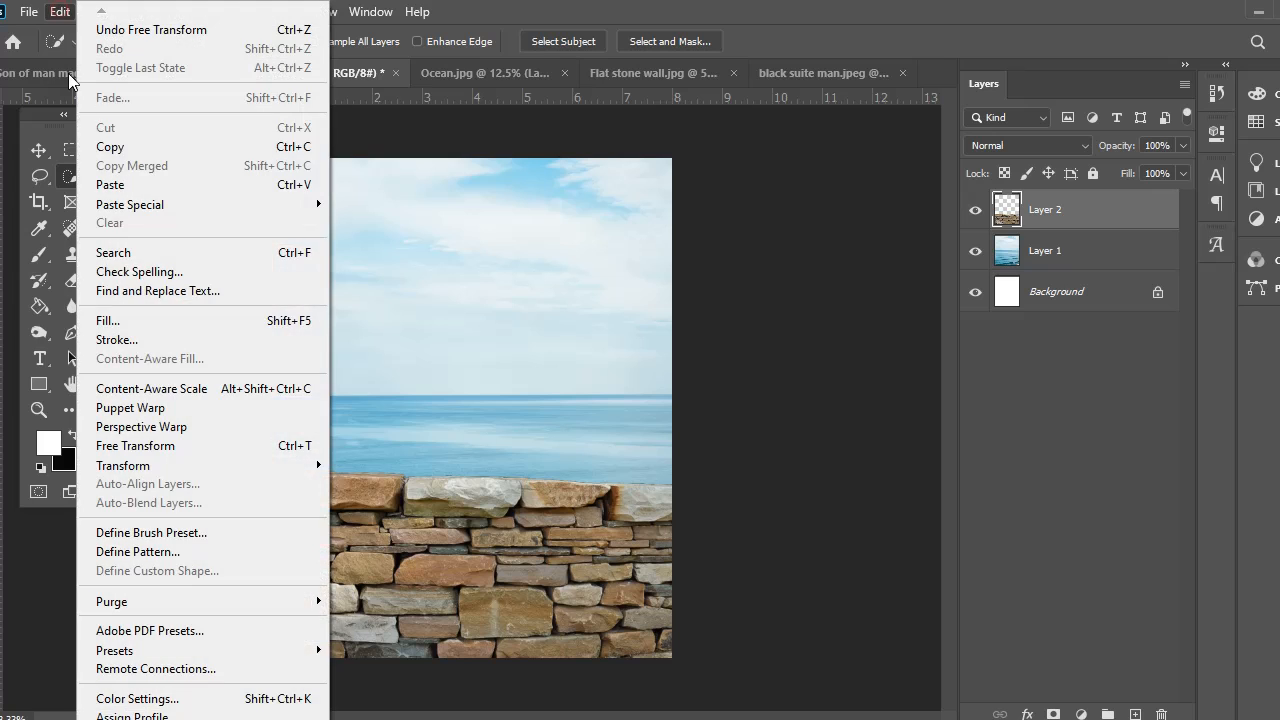
left_click(108, 185)
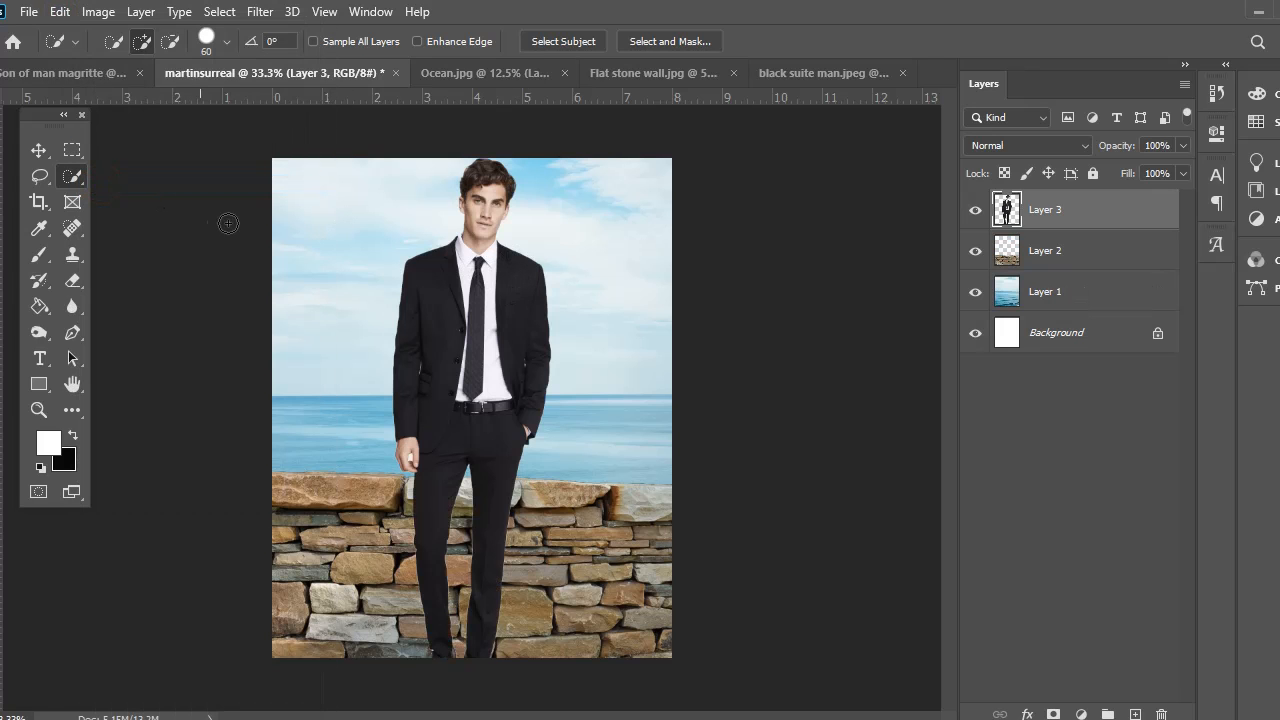
left_click(38, 150)
left_click_drag(531, 320, 504, 470)
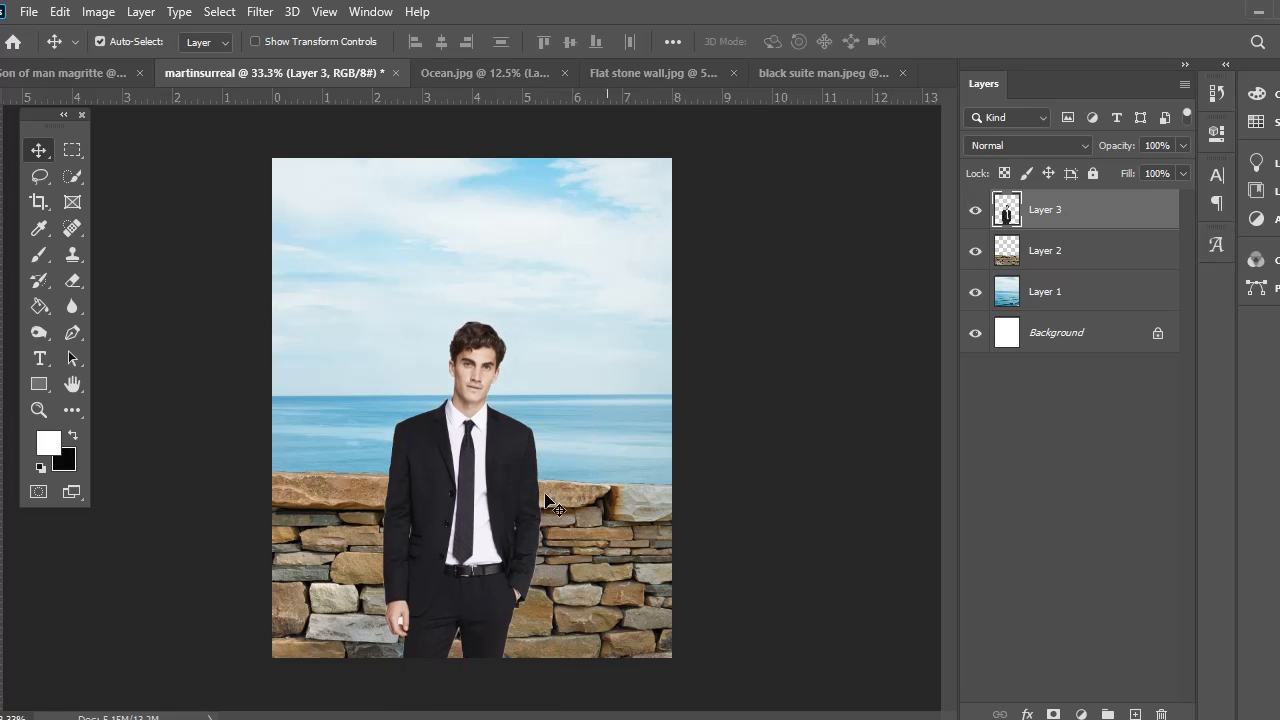
Step: Check the figure's placement in the Son of man magritte reference, and lower the man slightly in the martinsurreal document
left_click(73, 74)
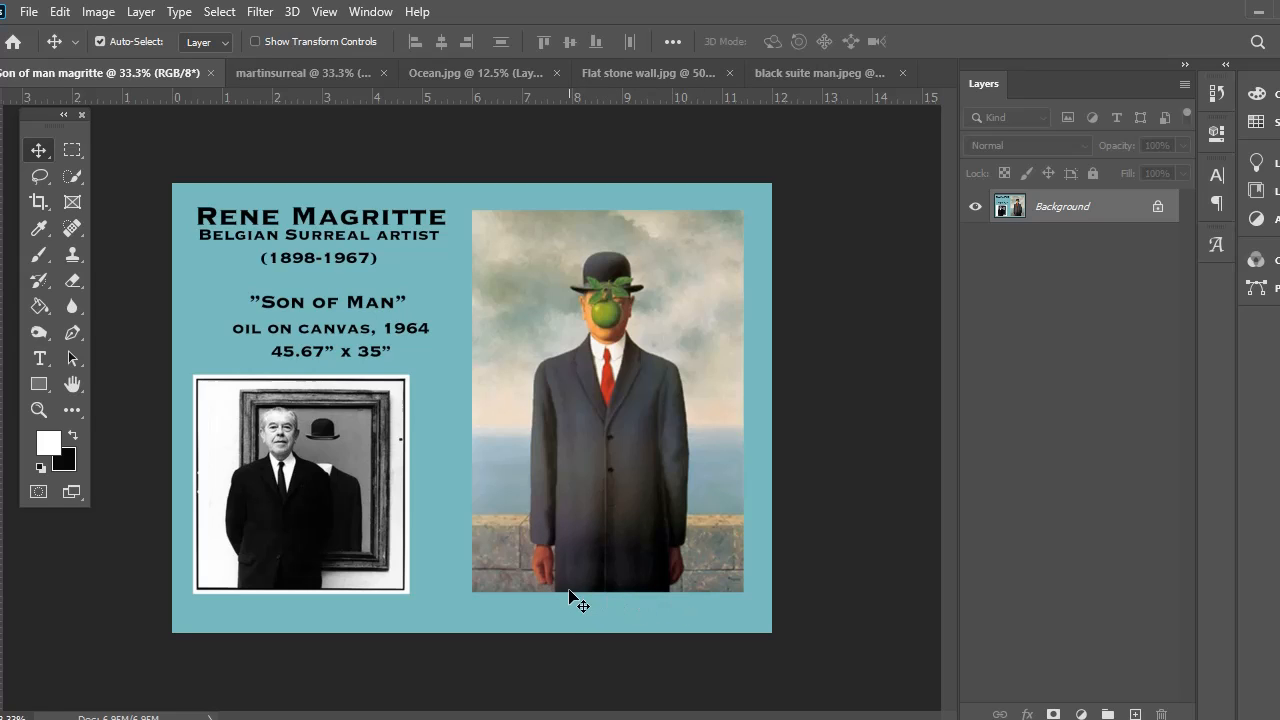
left_click(315, 72)
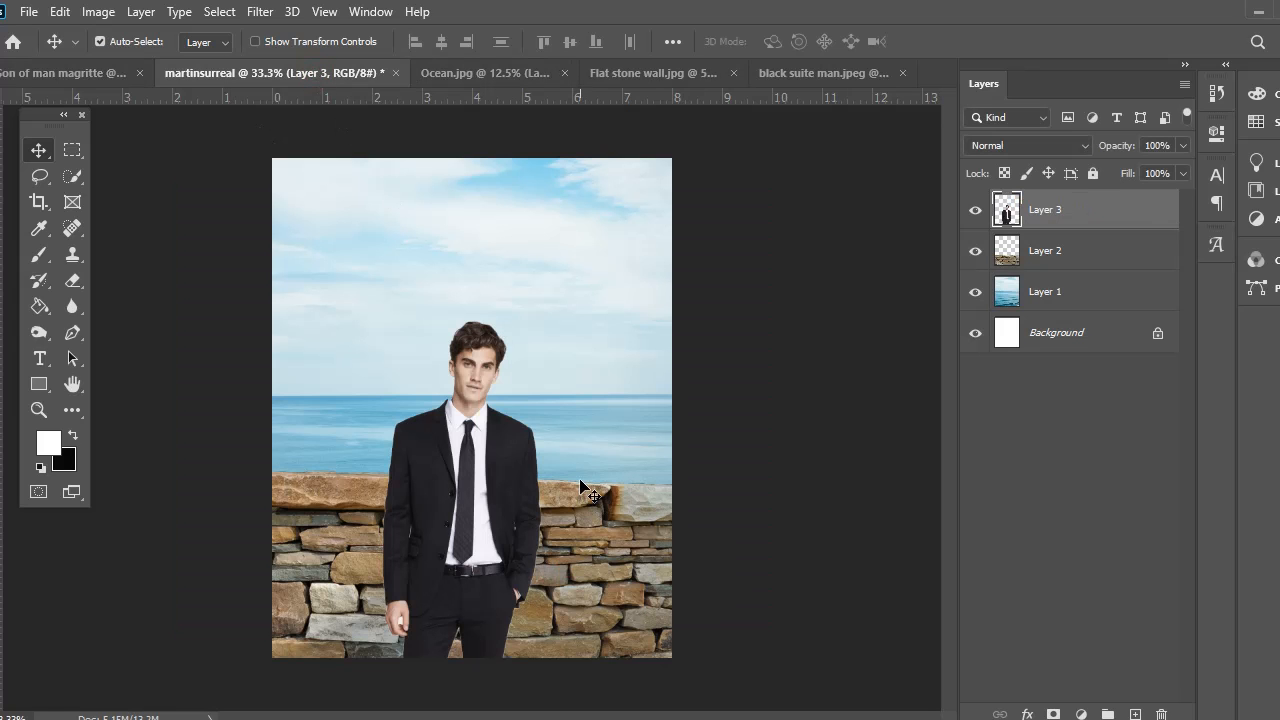
left_click_drag(445, 546, 445, 553)
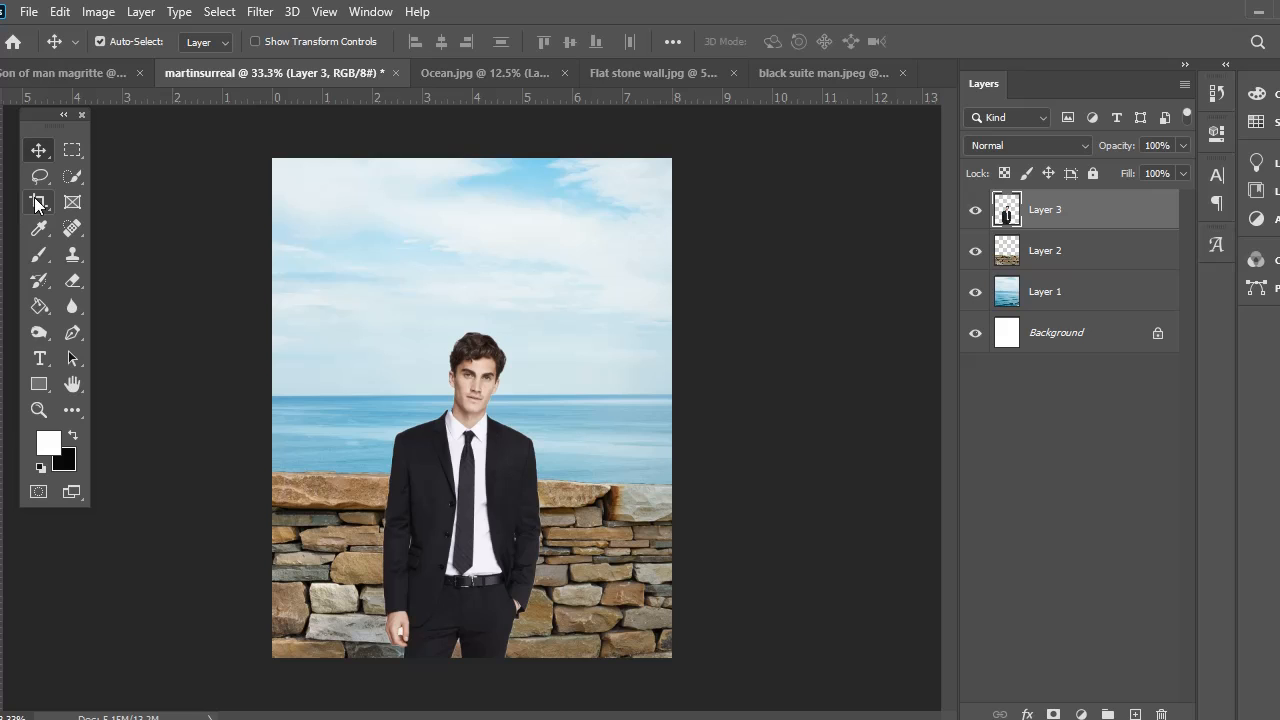
Step: Enlarge the suited man proportionally and position him near the canvas center, cropped at the thighs, with his head above the horizon
left_click(255, 41)
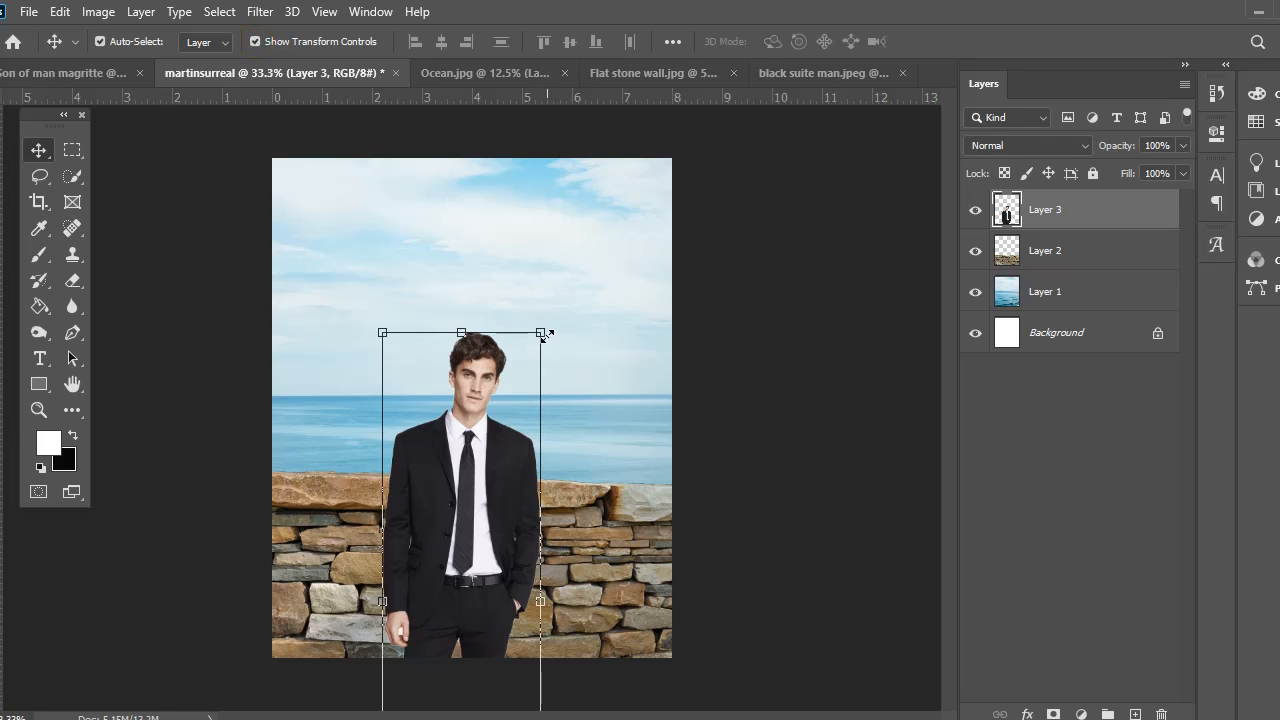
left_click_drag(541, 332, 684, 231)
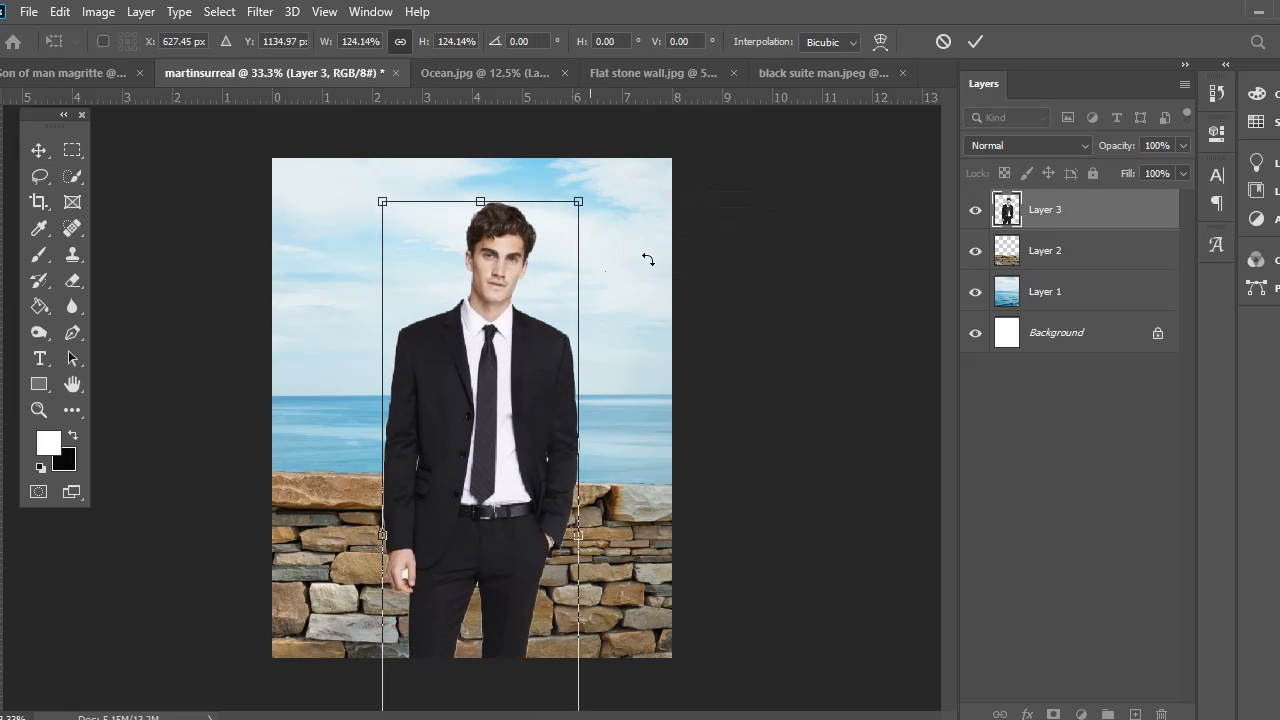
left_click_drag(506, 355, 497, 412)
left_click_drag(567, 260, 626, 211)
left_click_drag(532, 292, 532, 305)
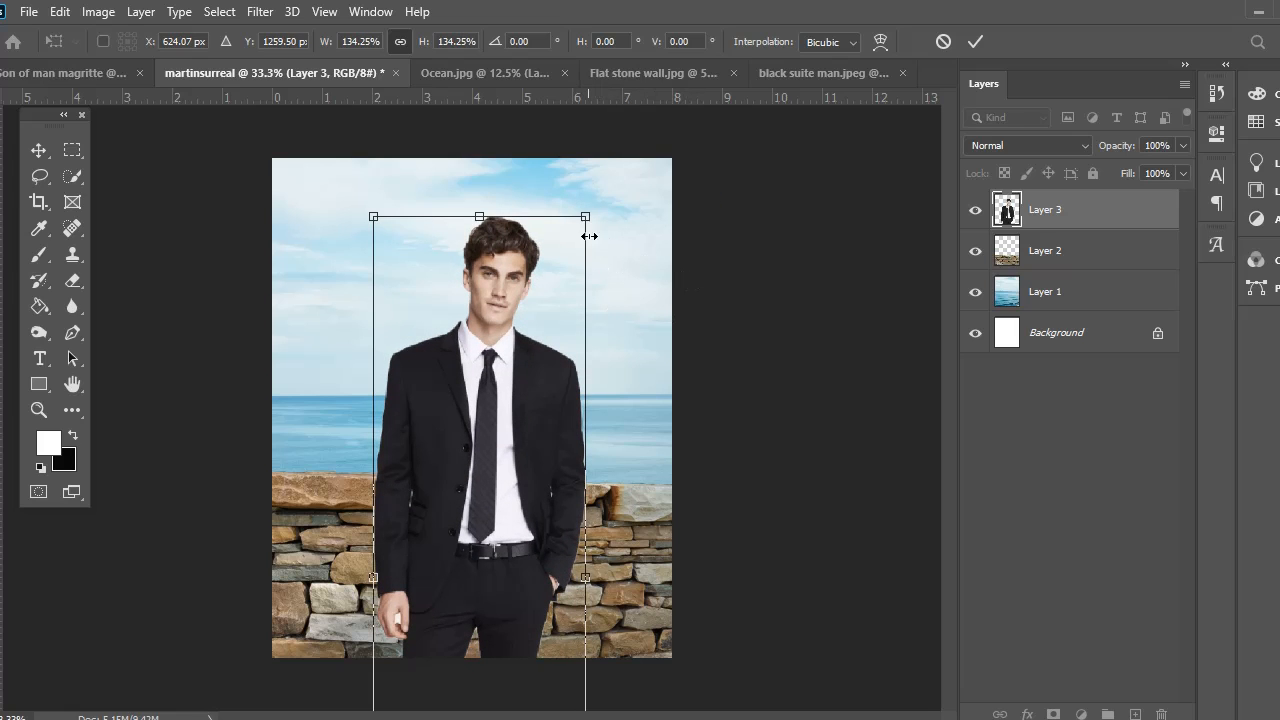
left_click_drag(585, 217, 580, 234)
left_click(804, 300)
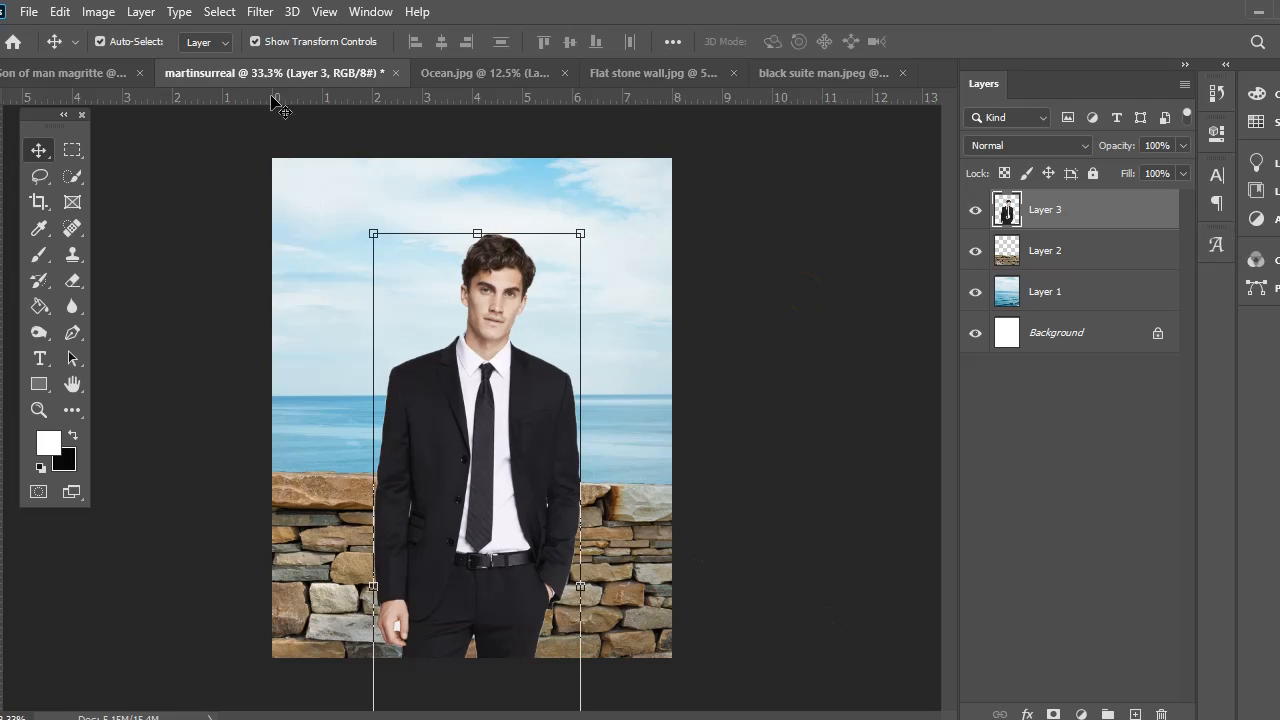
left_click(254, 42)
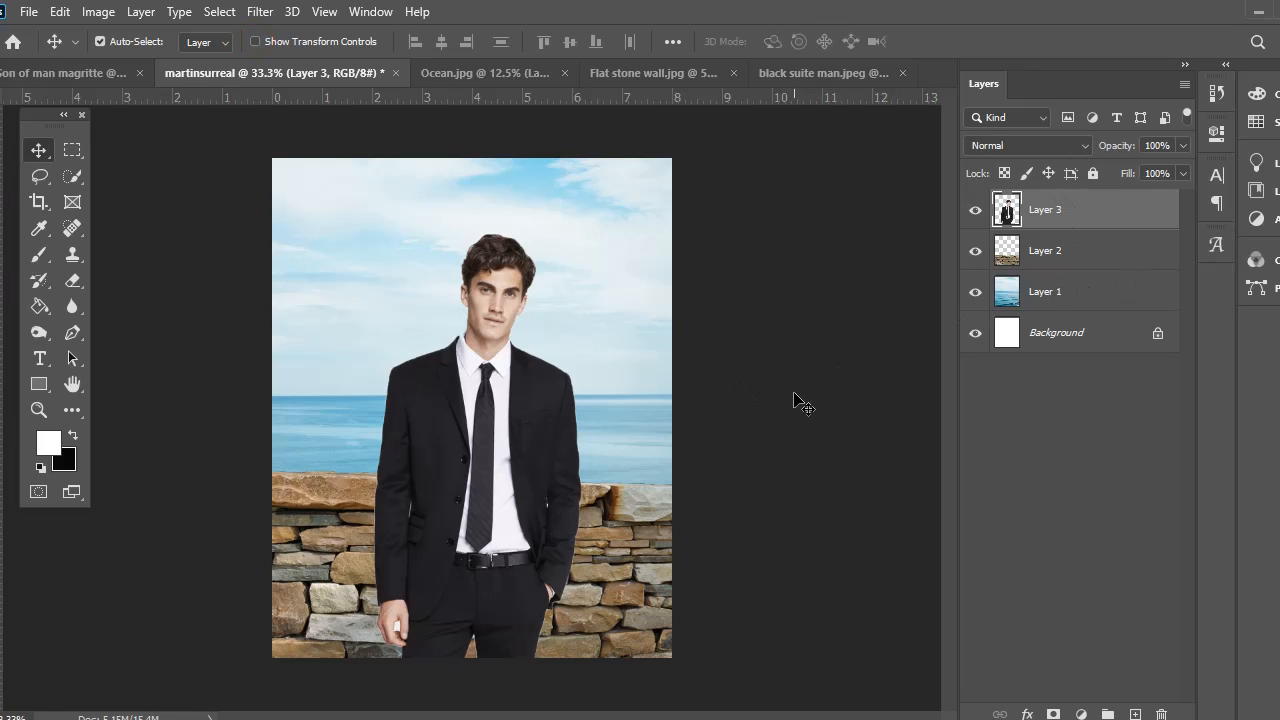
Step: Choose the Eraser tool for the hanging hand on Layer 3 and reduce its brush size to 4 px
left_click(38, 409)
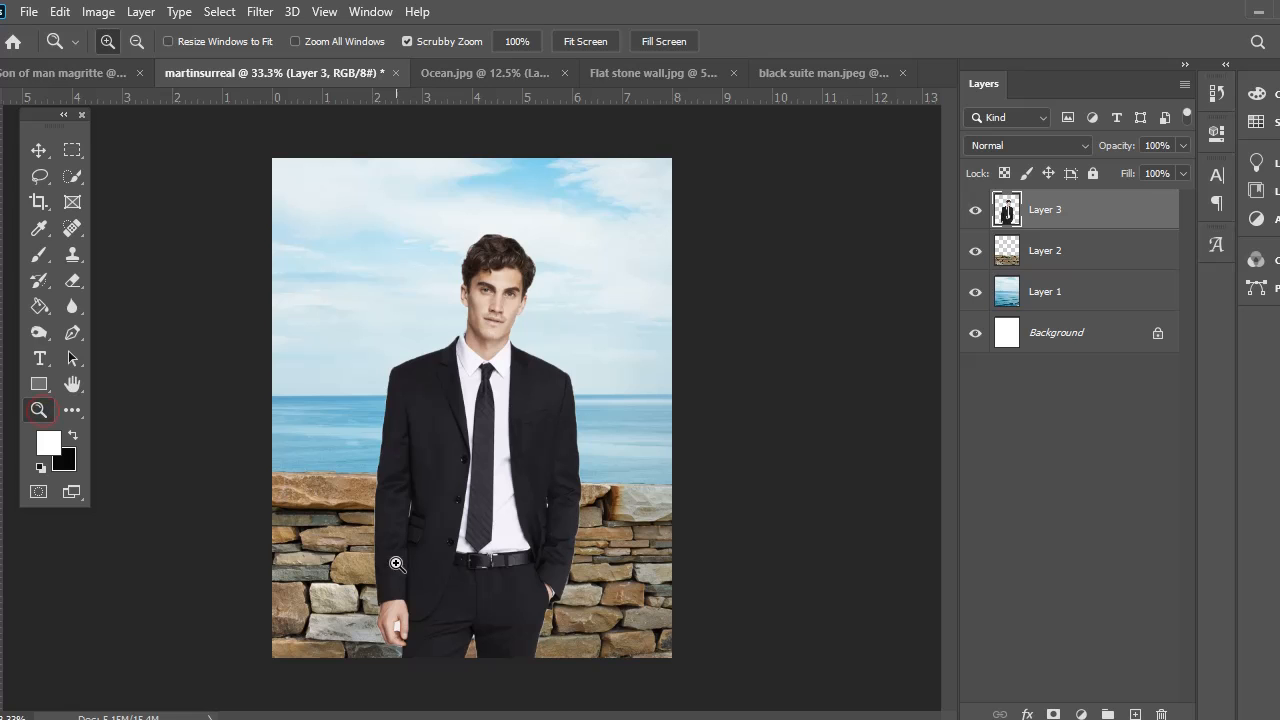
left_click(407, 503)
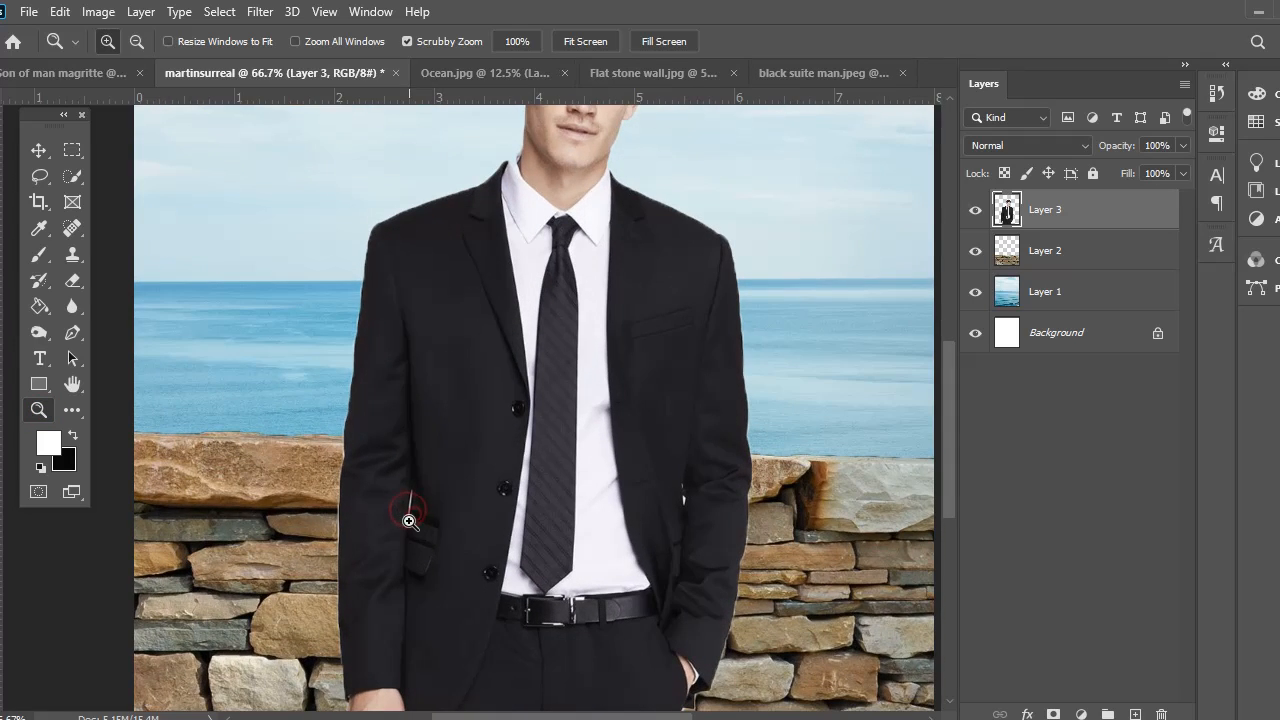
left_click(409, 520)
left_click(409, 516)
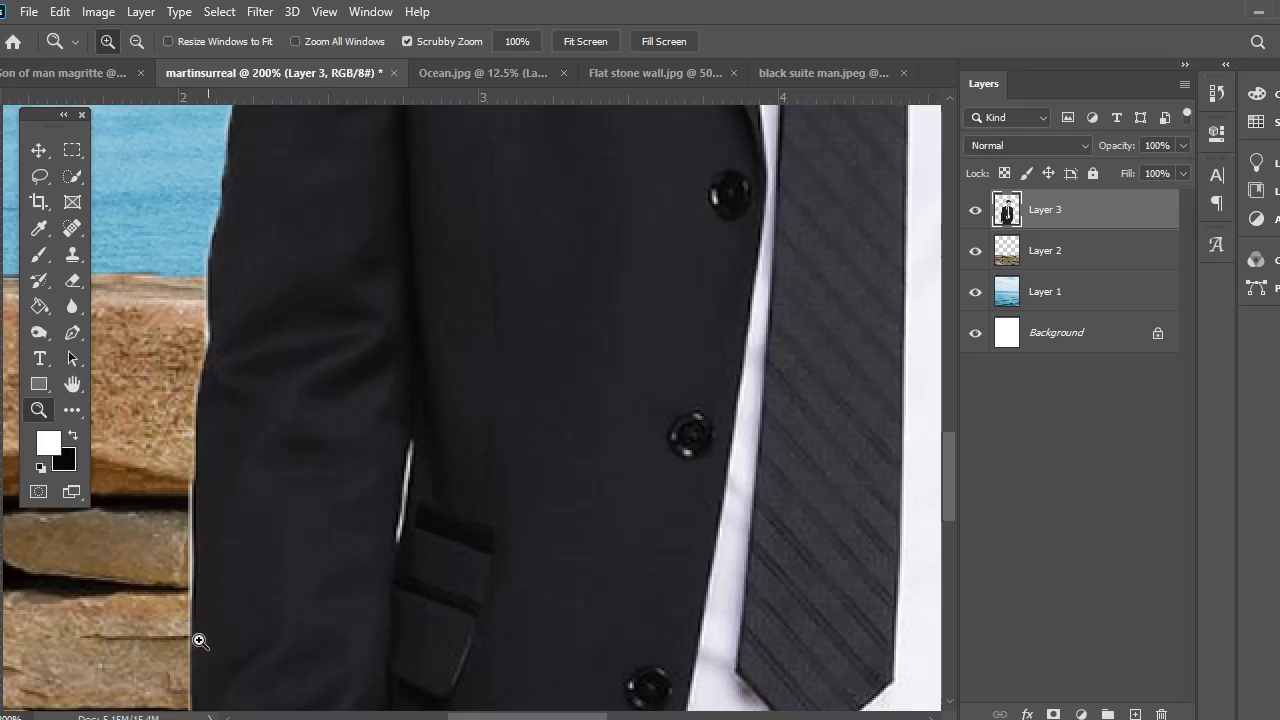
left_click(405, 490)
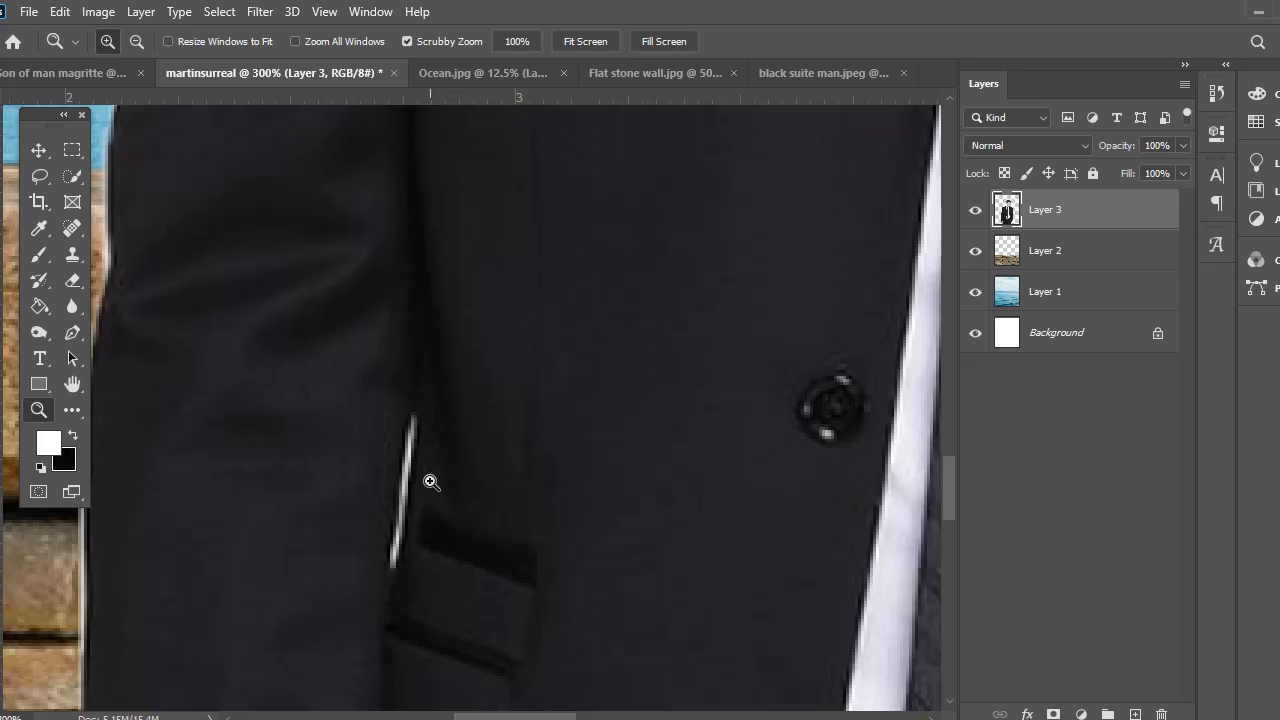
scroll(425, 459, "down", 10)
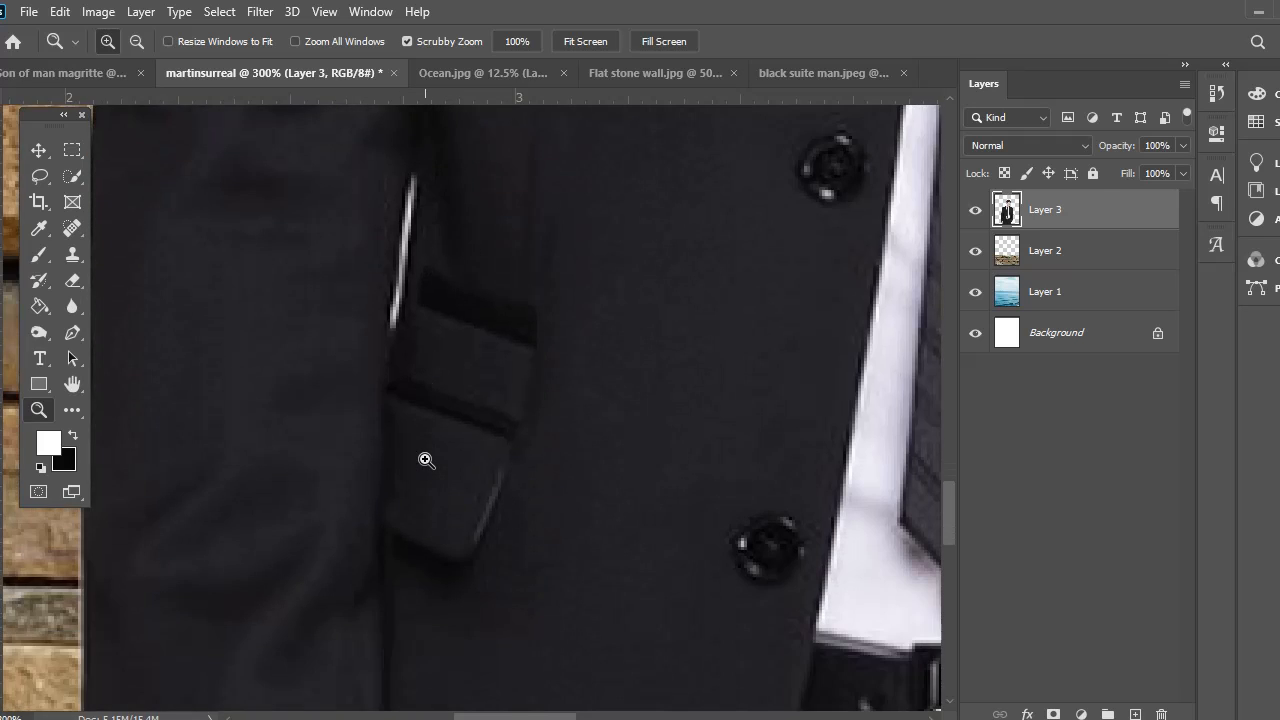
scroll(425, 459, "down", 5)
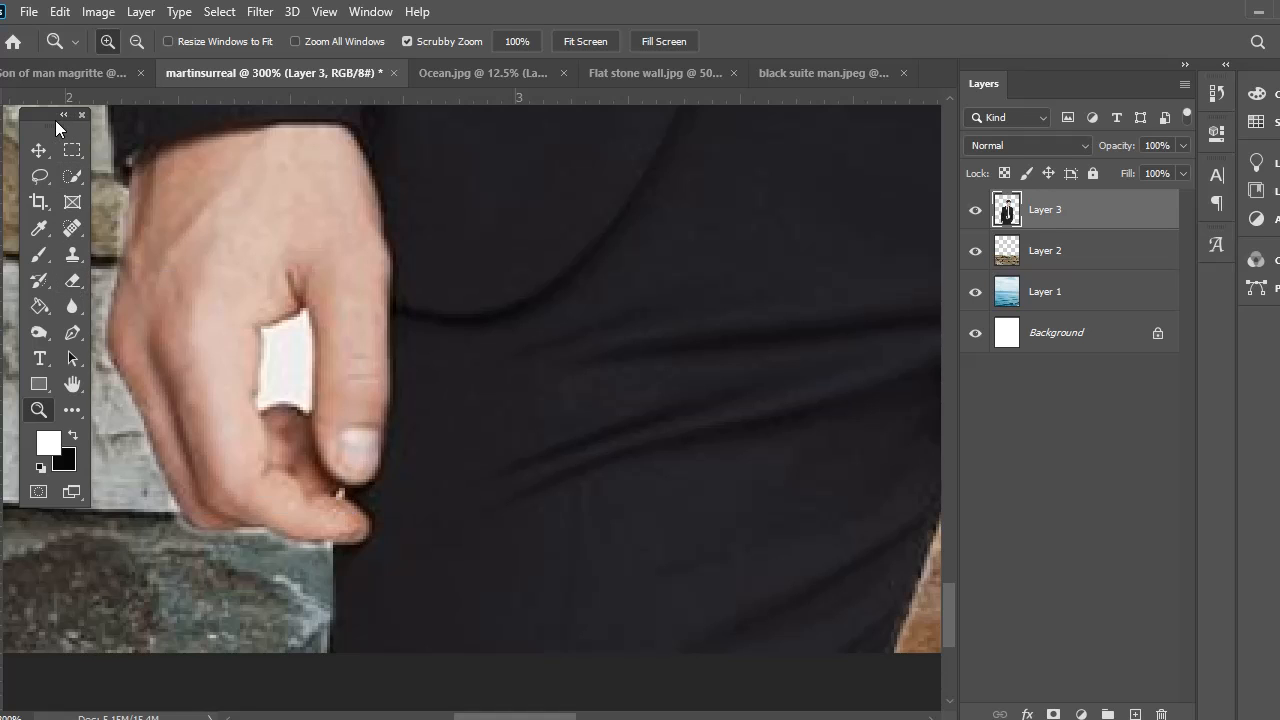
left_click_drag(63, 126, 31, 121)
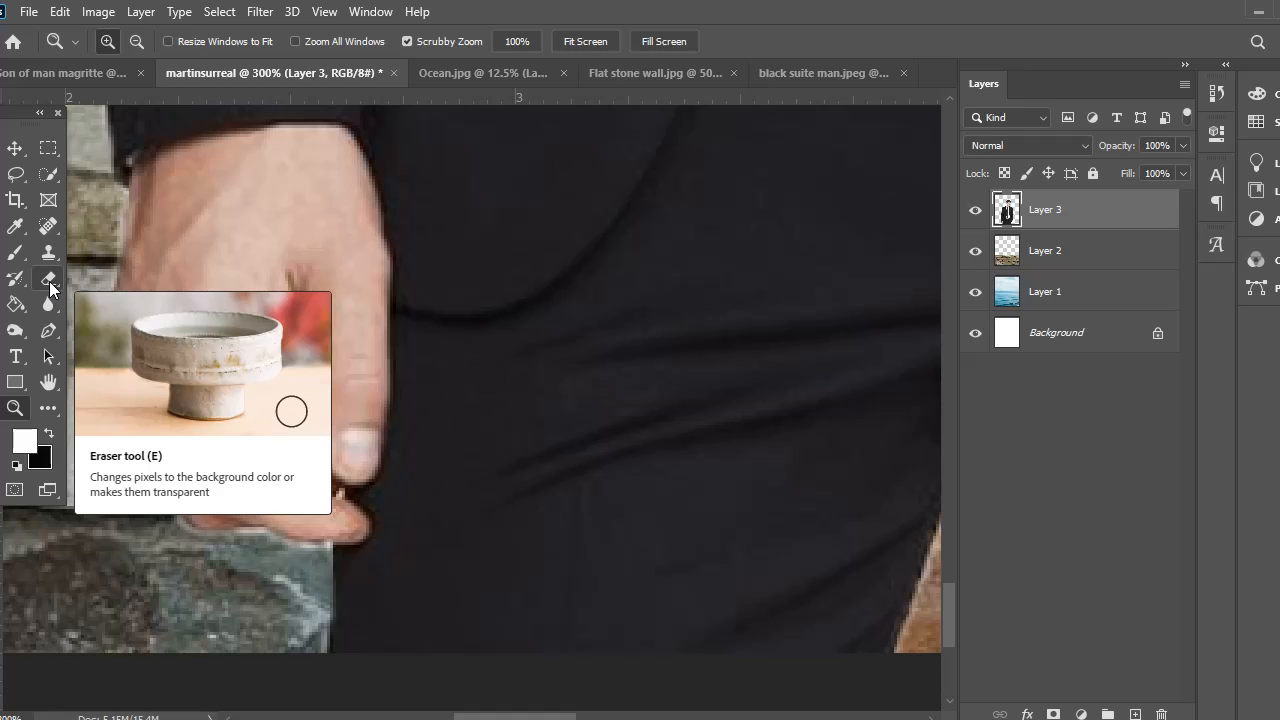
left_click(50, 279)
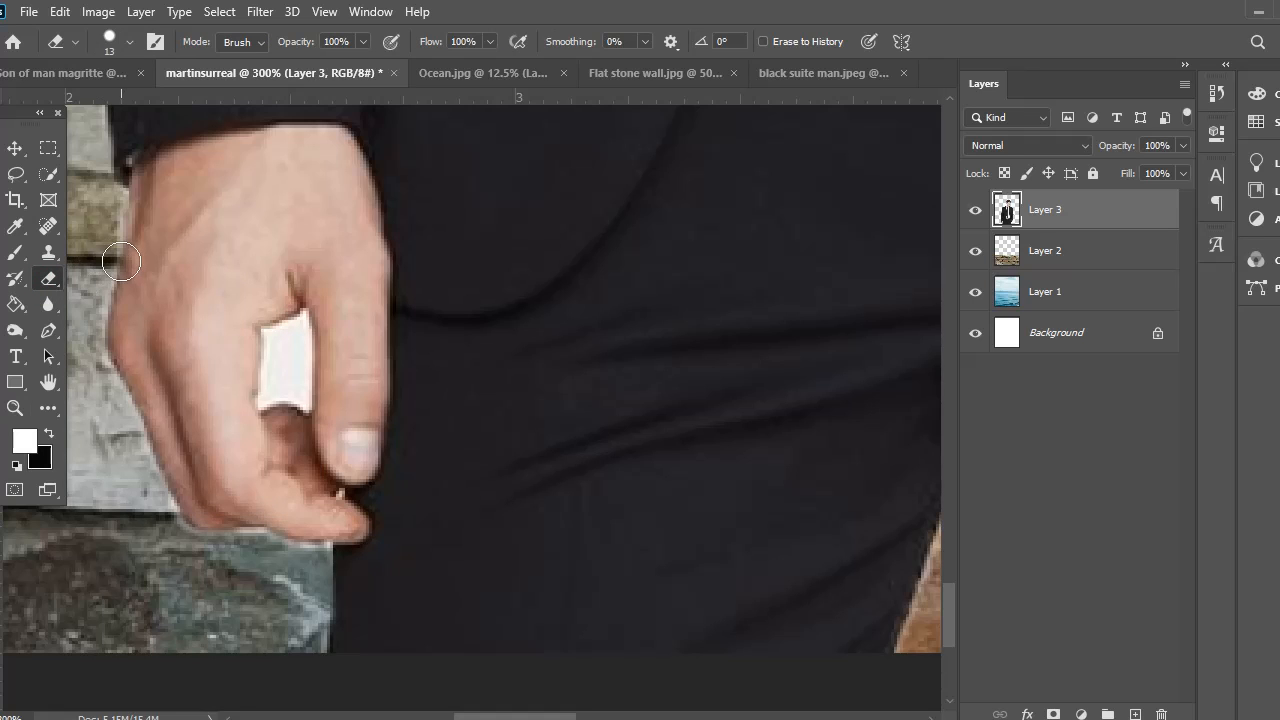
key("bracketleft")
key("bracketleft")
key("bracketleft")
key("bracketleft")
key("bracketleft")
key("bracketleft")
key("bracketleft")
key("bracketleft")
key("bracketleft")
key("bracketleft")
key("bracketleft")
key("bracketright")
Step: Raise the eraser's hardness and erase the white patch enclosed between the thumb and fingers
left_click(133, 42)
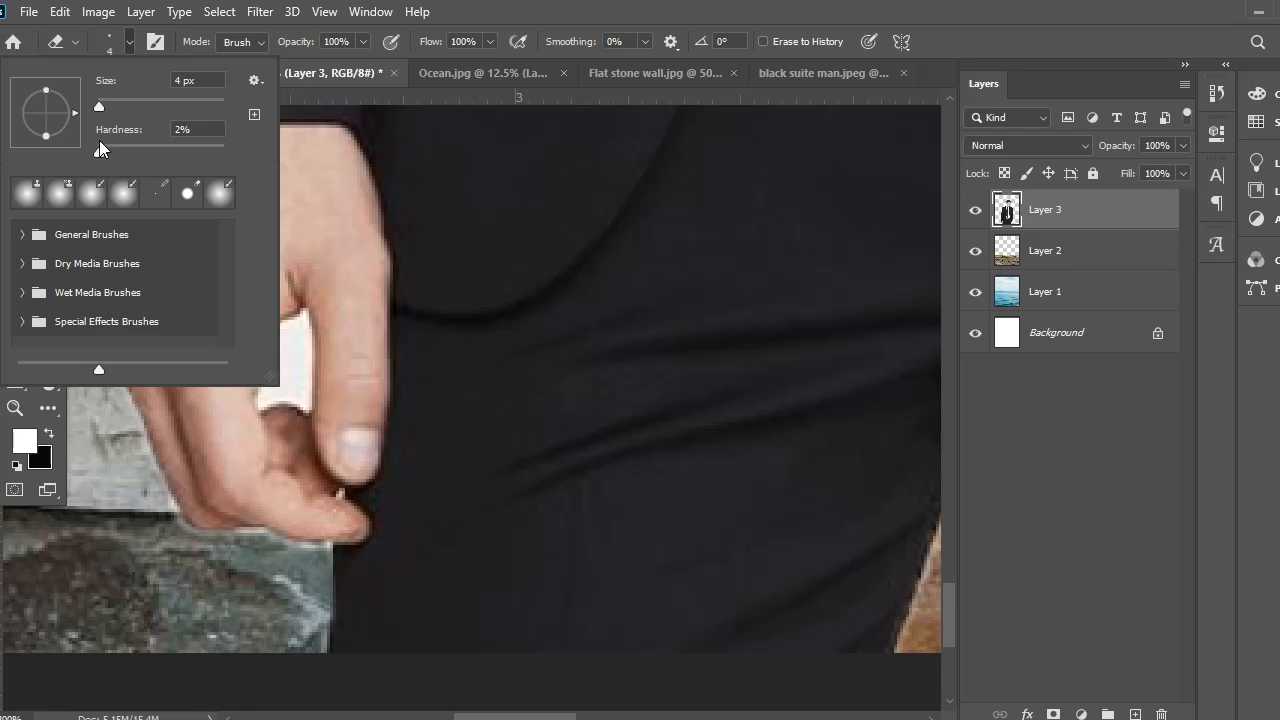
left_click_drag(100, 142, 123, 133)
left_click_drag(222, 144, 221, 147)
left_click(124, 42)
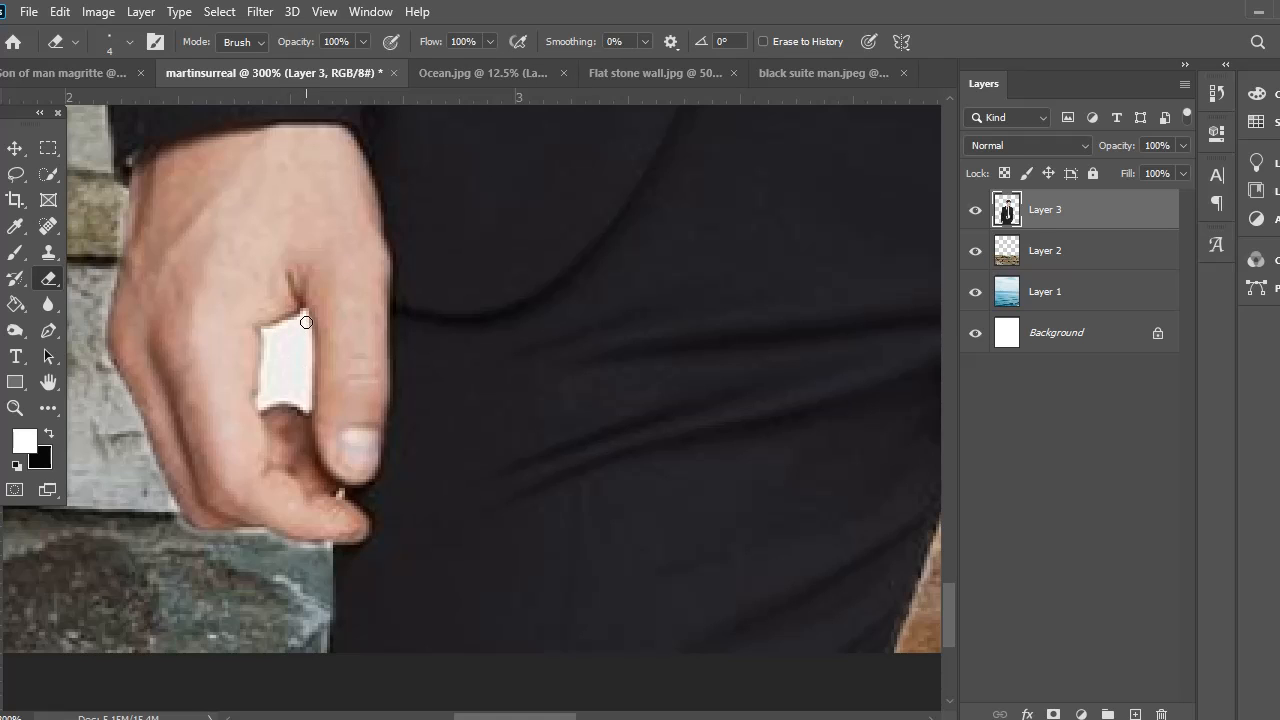
mouse_move(303, 316)
left_mouse_down()
mouse_move(301, 364)
mouse_move(301, 318)
mouse_move(264, 331)
mouse_move(255, 397)
mouse_move(274, 334)
mouse_move(265, 381)
mouse_move(290, 333)
mouse_move(291, 370)
mouse_move(296, 307)
mouse_move(306, 368)
mouse_move(305, 332)
mouse_move(312, 342)
mouse_move(306, 405)
mouse_move(301, 364)
mouse_move(297, 400)
mouse_move(292, 372)
mouse_move(265, 403)
mouse_move(292, 386)
mouse_move(268, 391)
mouse_move(290, 339)
left_mouse_up()
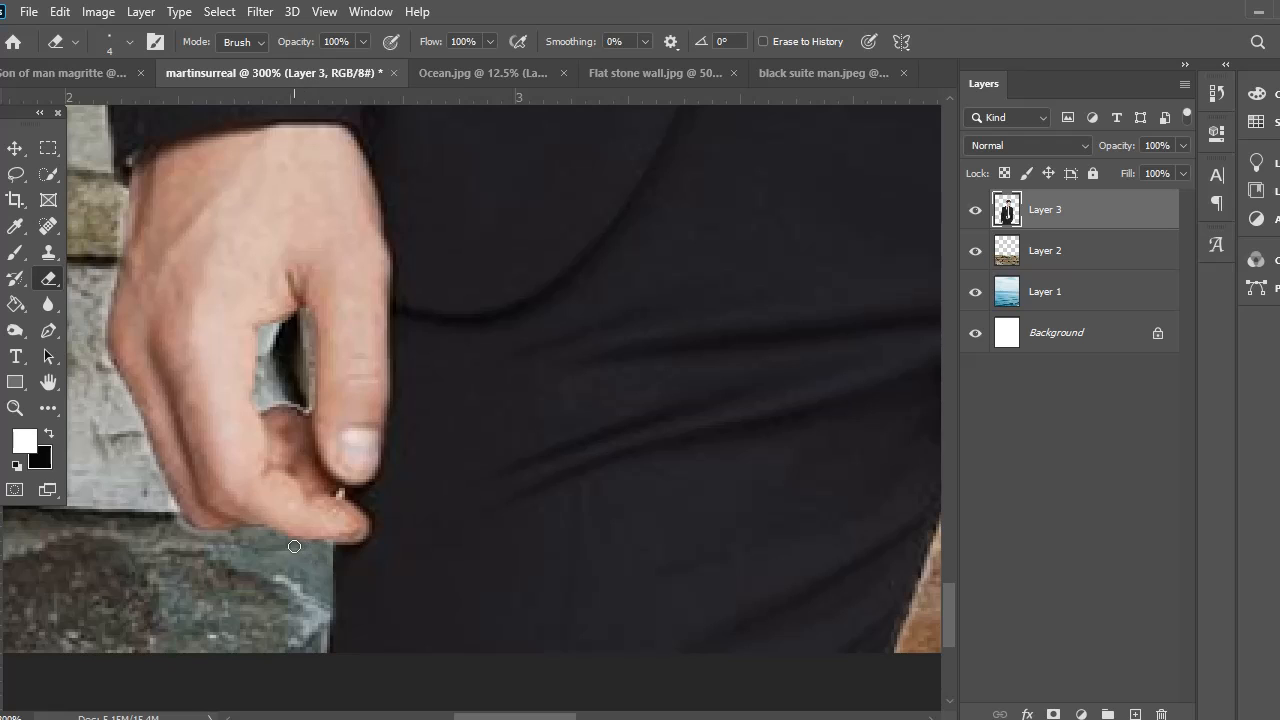
Step: Erase the leftover white fringe in the gap between the trouser legs with a 5 px eraser
key("bracketright")
key("bracketright")
key("bracketright")
key("bracketright")
key("bracketright")
key("bracketright")
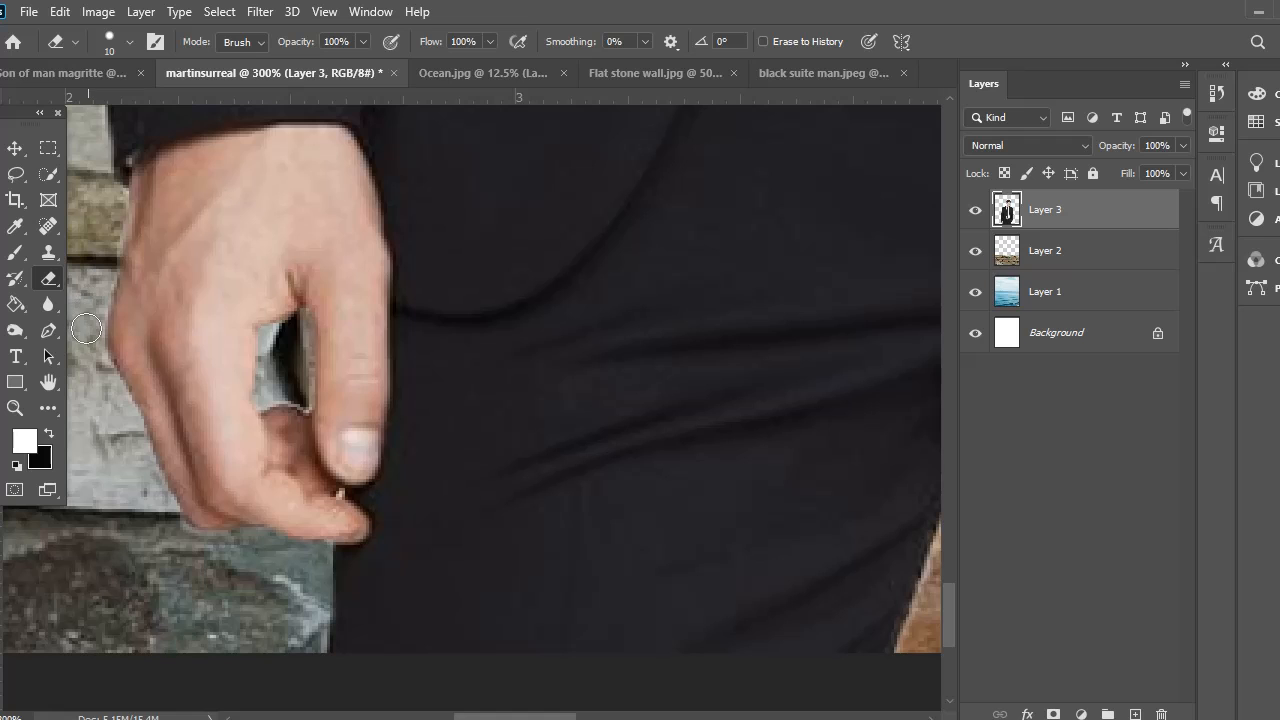
scroll(440, 421, "up", 2)
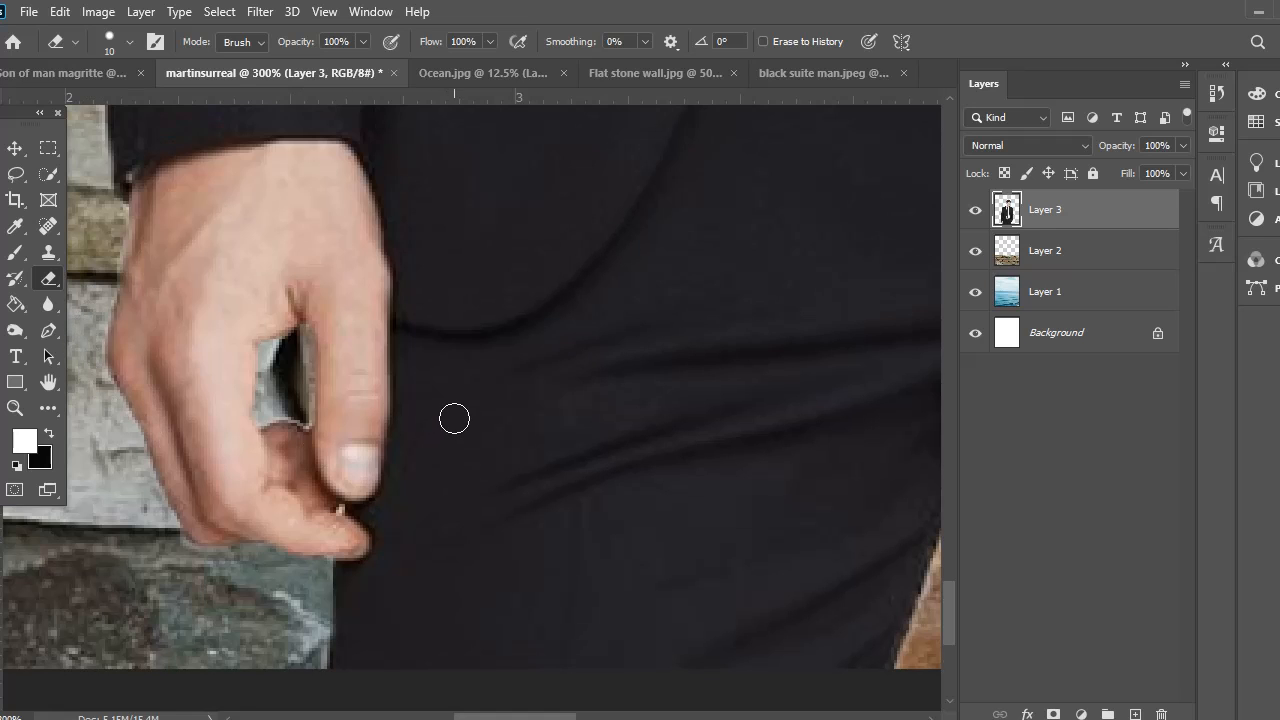
scroll(468, 415, "down", 2)
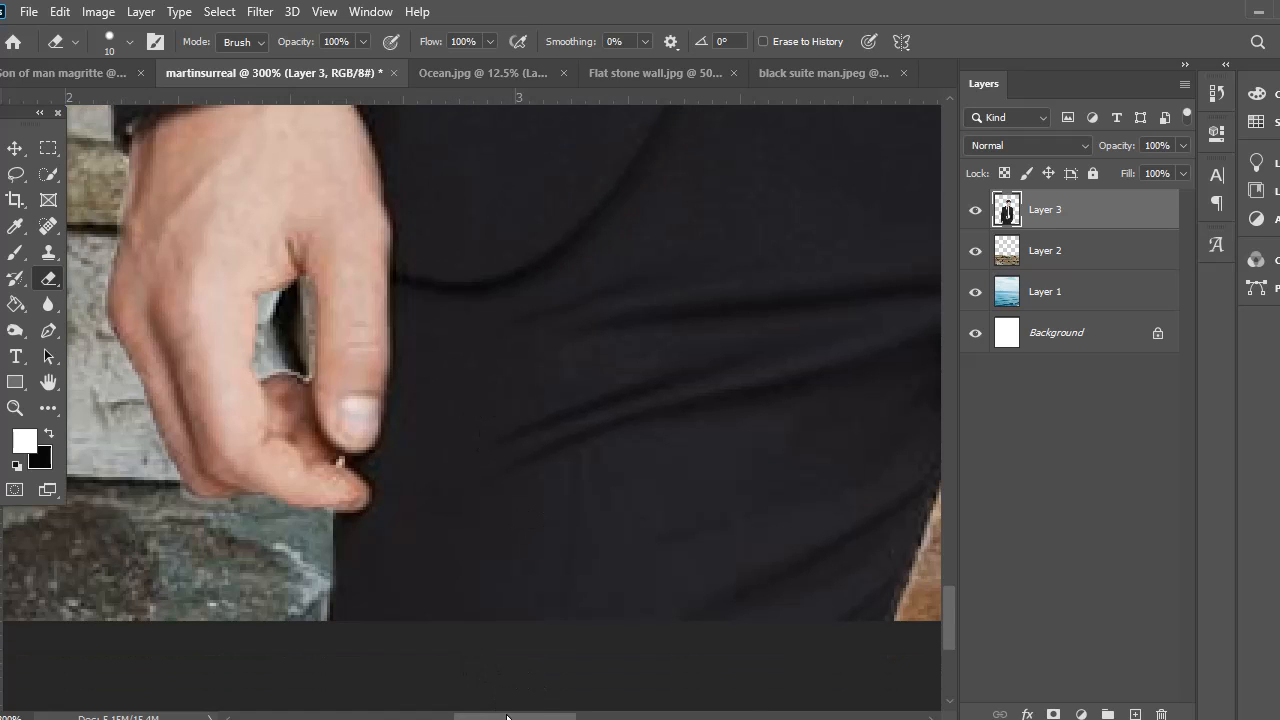
scroll(516, 716, "right", 2)
left_click_drag(516, 716, 550, 716)
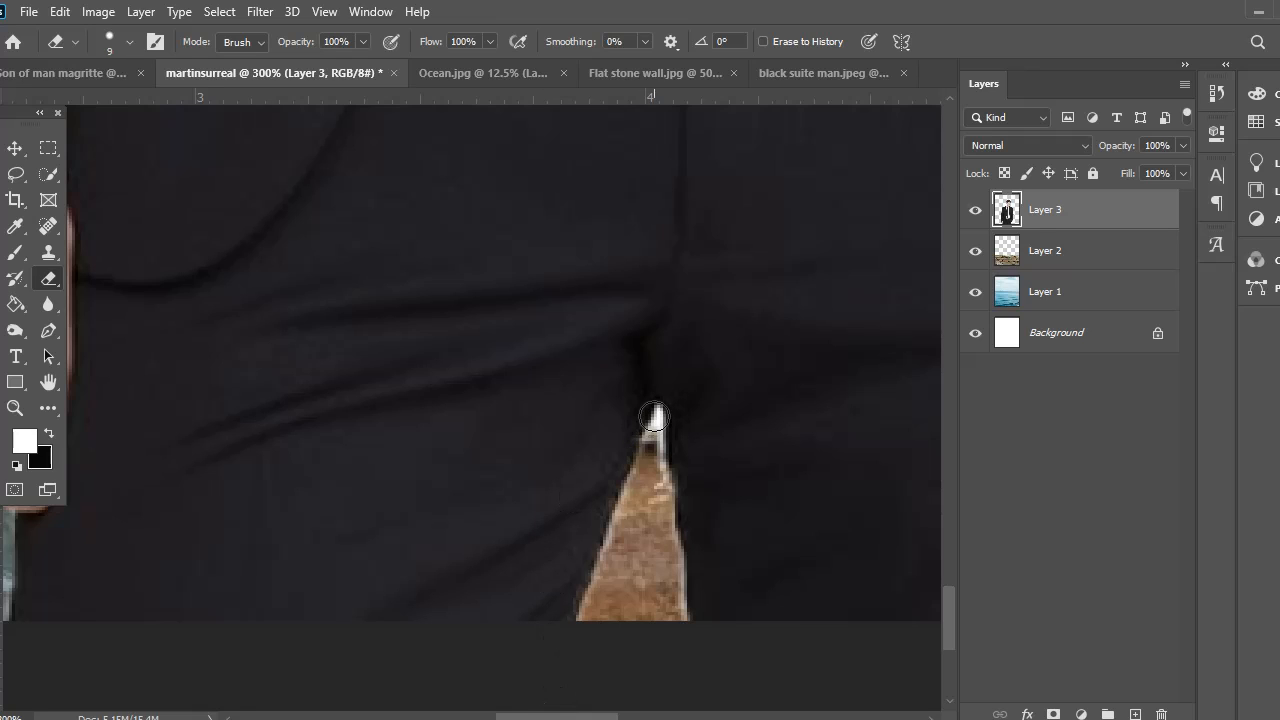
key("bracketleft")
key("bracketleft")
key("bracketleft")
key("bracketleft")
left_click_drag(656, 412, 684, 628)
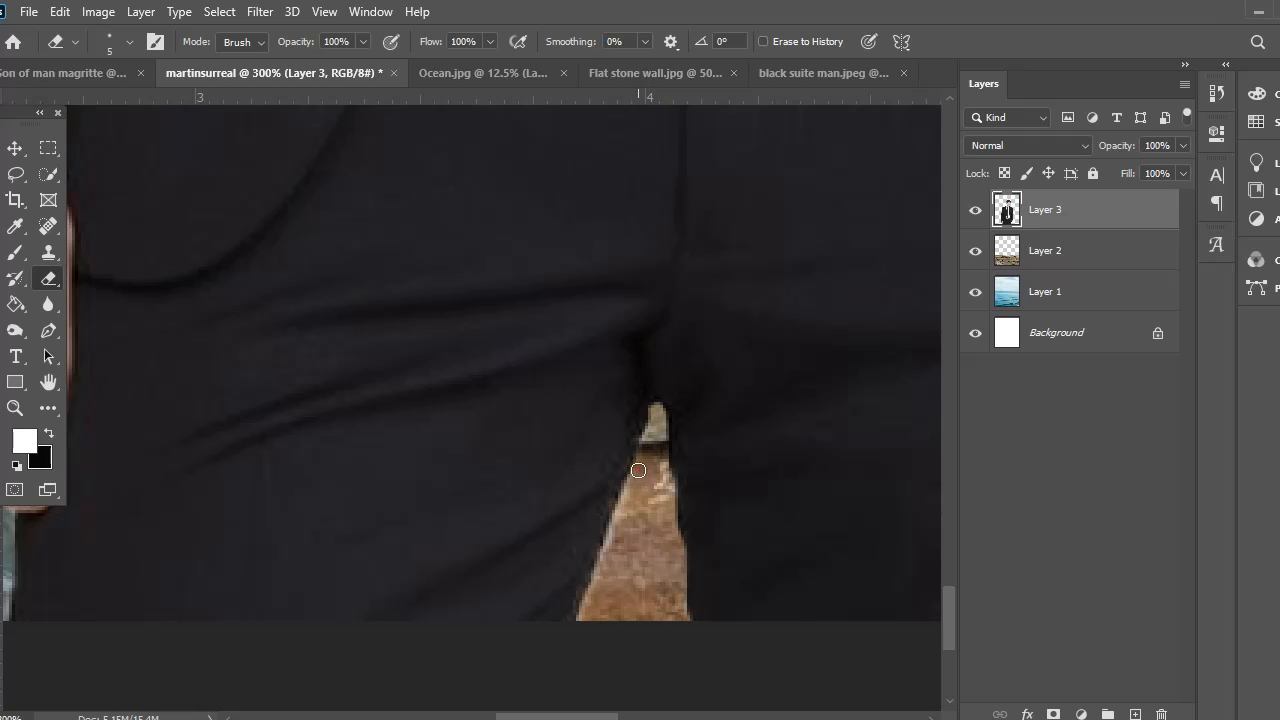
left_click_drag(629, 496, 588, 604)
Step: Erase the thin white sliver between the man's right sleeve and jacket with a 2 px eraser
scroll(634, 449, "up", 5)
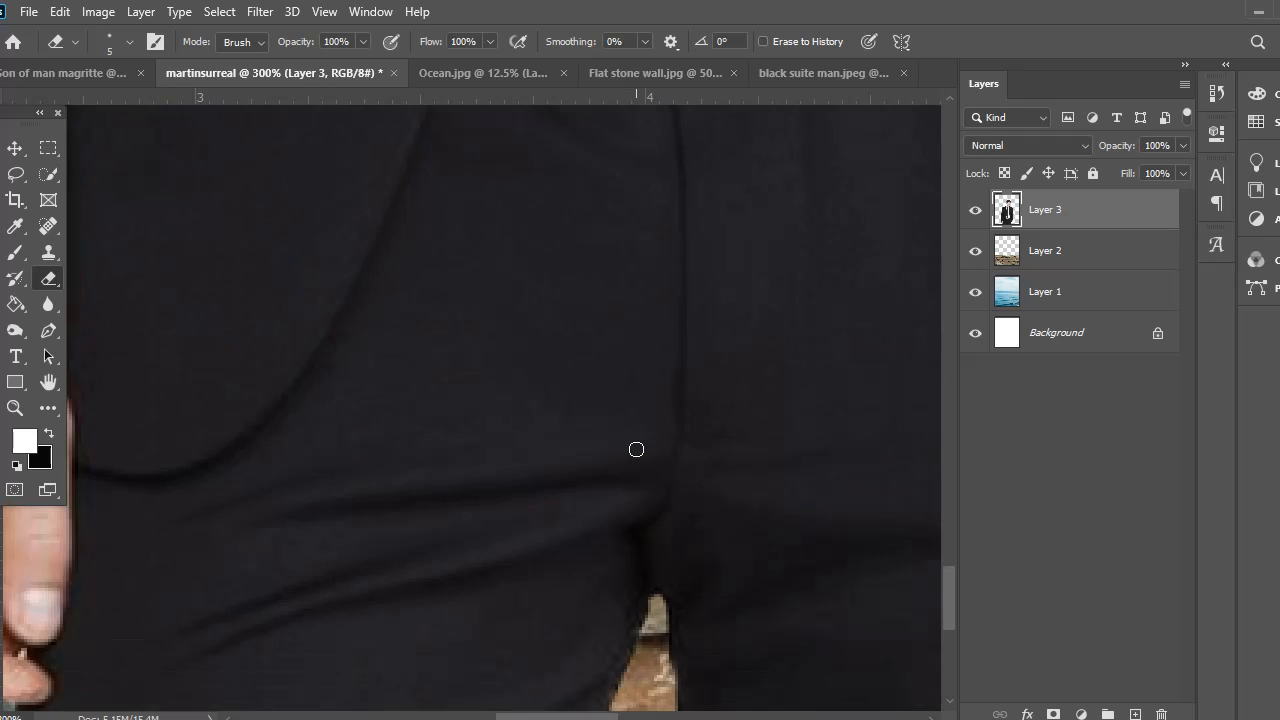
scroll(137, 263, "up", 10)
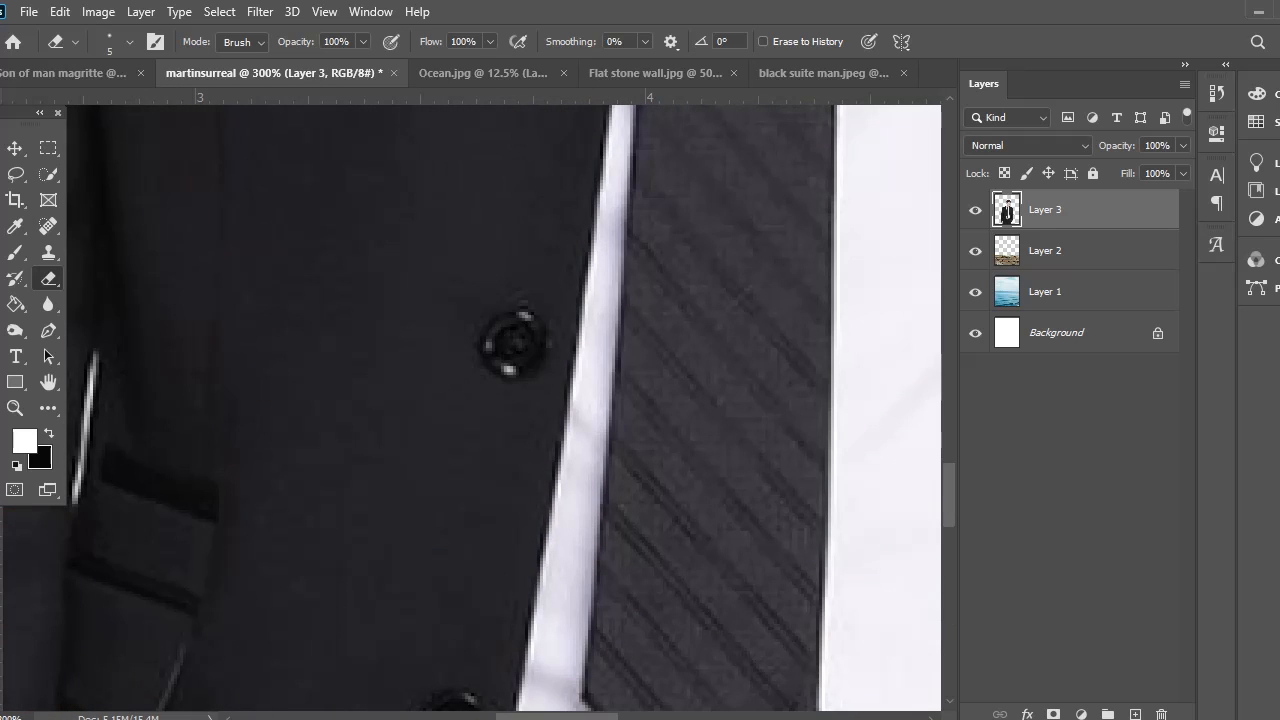
scroll(420, 697, "left", 8)
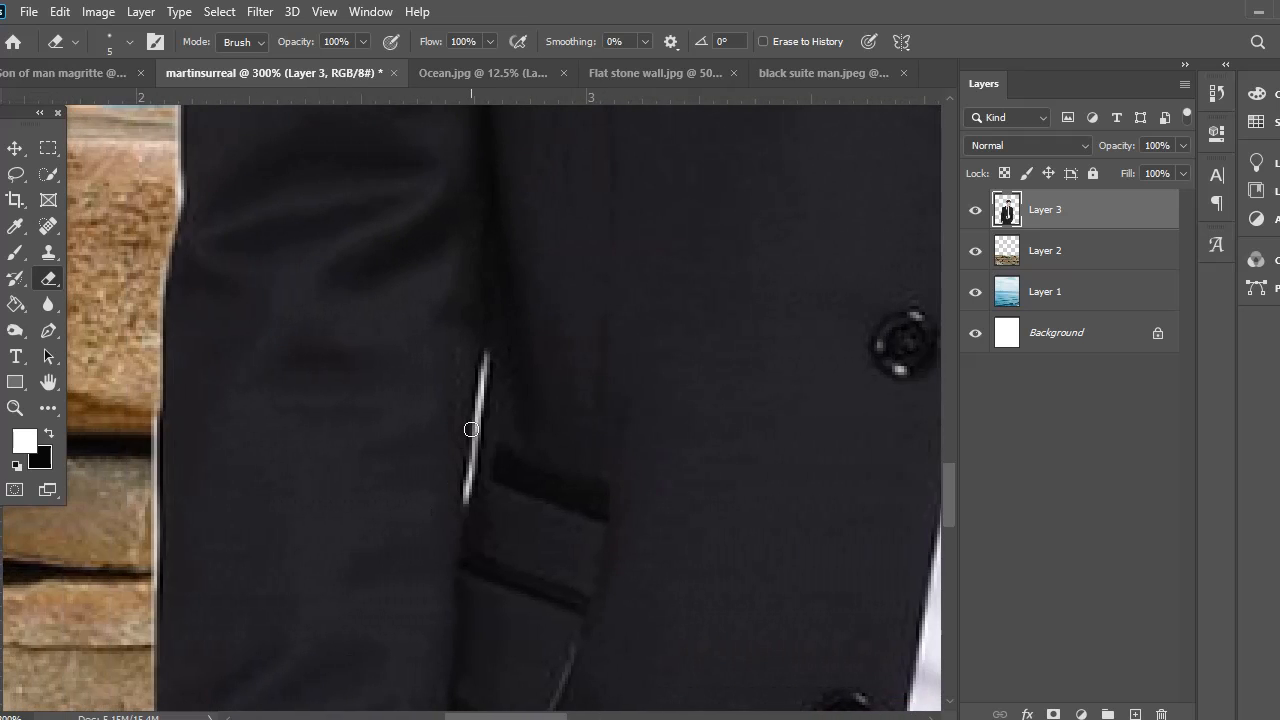
key("bracketleft")
mouse_move(486, 357)
left_mouse_down()
mouse_move(479, 408)
mouse_move(485, 370)
mouse_move(466, 488)
left_mouse_up()
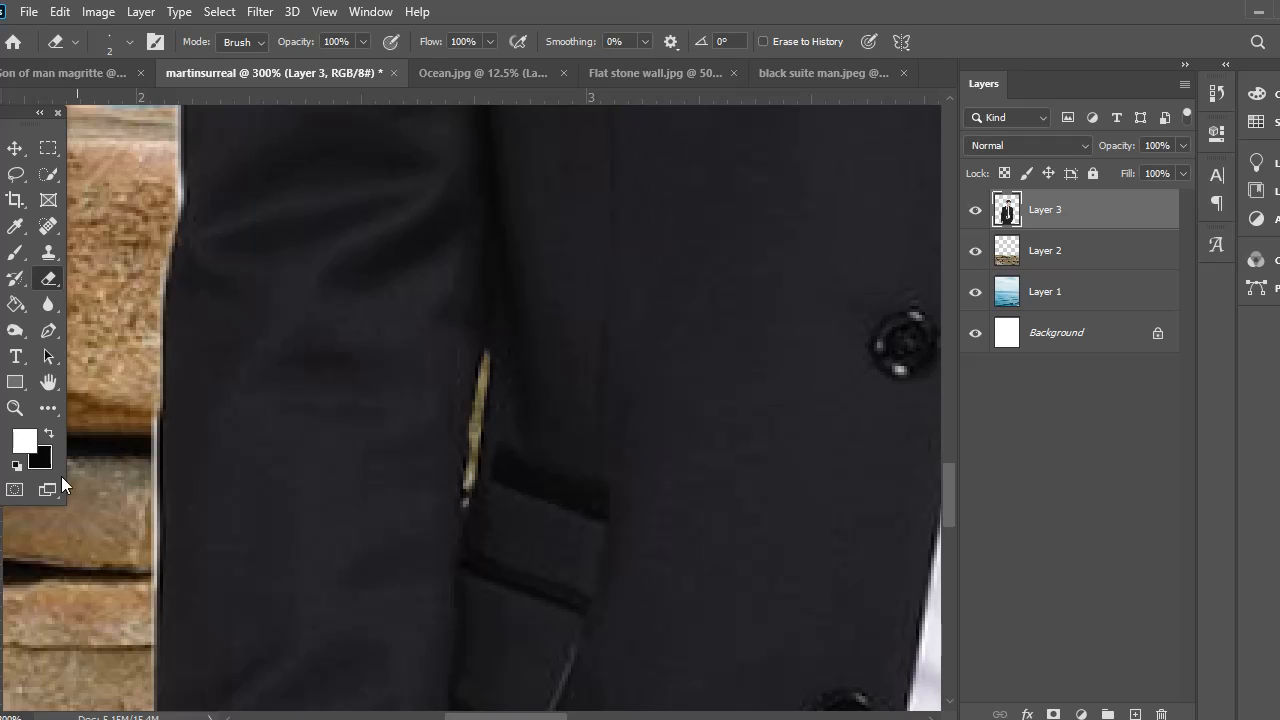
Step: Erase the white halo along the outer edge of the man's right sleeve, against the stone wall, with an 8 px eraser
key("bracketright")
key("bracketright")
key("bracketright")
key("bracketright")
key("bracketright")
key("bracketright")
mouse_move(169, 183)
left_mouse_down()
mouse_move(145, 316)
mouse_move(152, 434)
mouse_move(126, 519)
left_mouse_up()
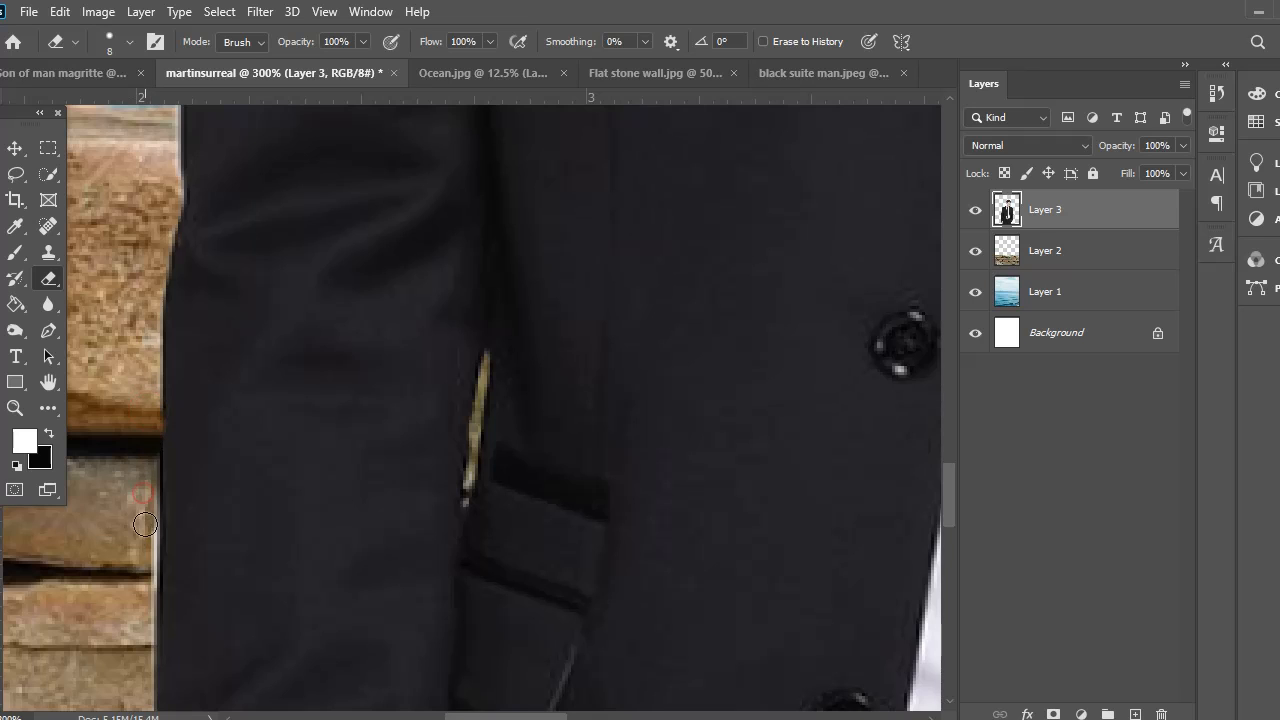
scroll(126, 655, "down", 2)
scroll(126, 655, "down", 3)
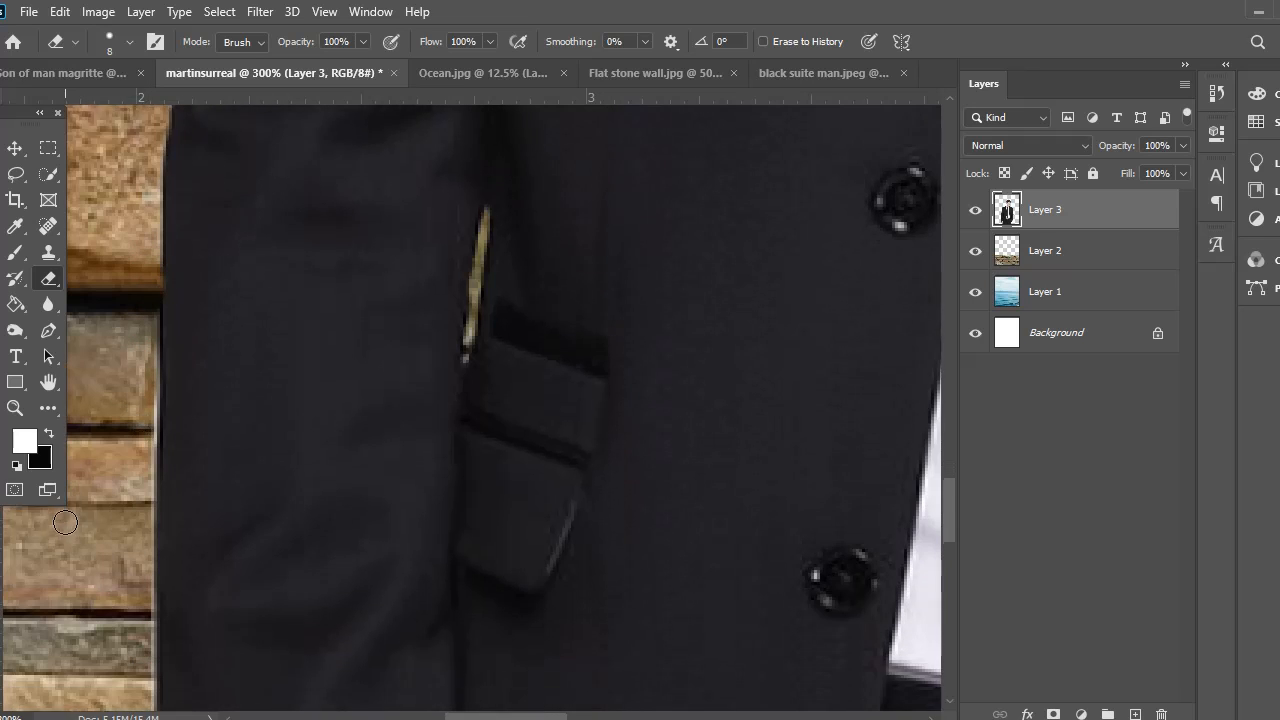
mouse_move(147, 337)
left_mouse_down()
mouse_move(138, 551)
mouse_move(93, 649)
mouse_move(116, 477)
mouse_move(138, 469)
mouse_move(142, 637)
left_mouse_up()
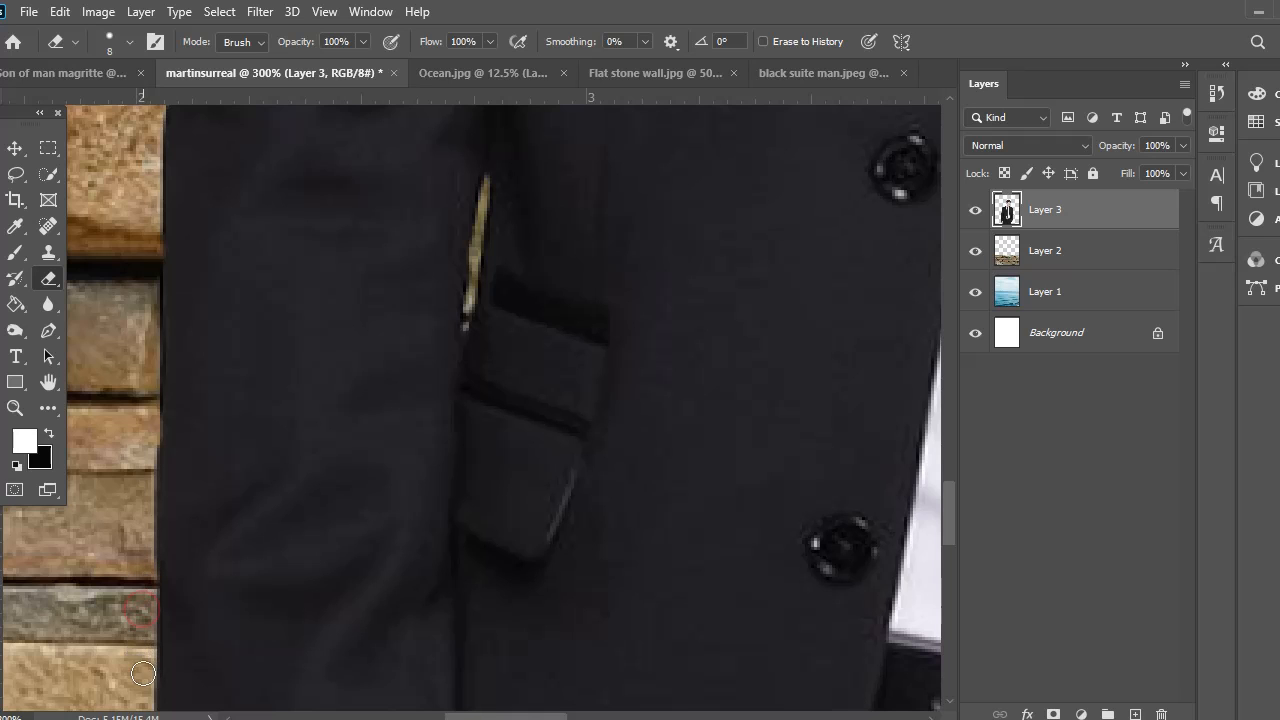
Step: Examine the cut-out edges around the upper sleeve, shoulders, collar and face for leftover fringe
scroll(400, 491, "up", 3)
scroll(393, 491, "up", 10)
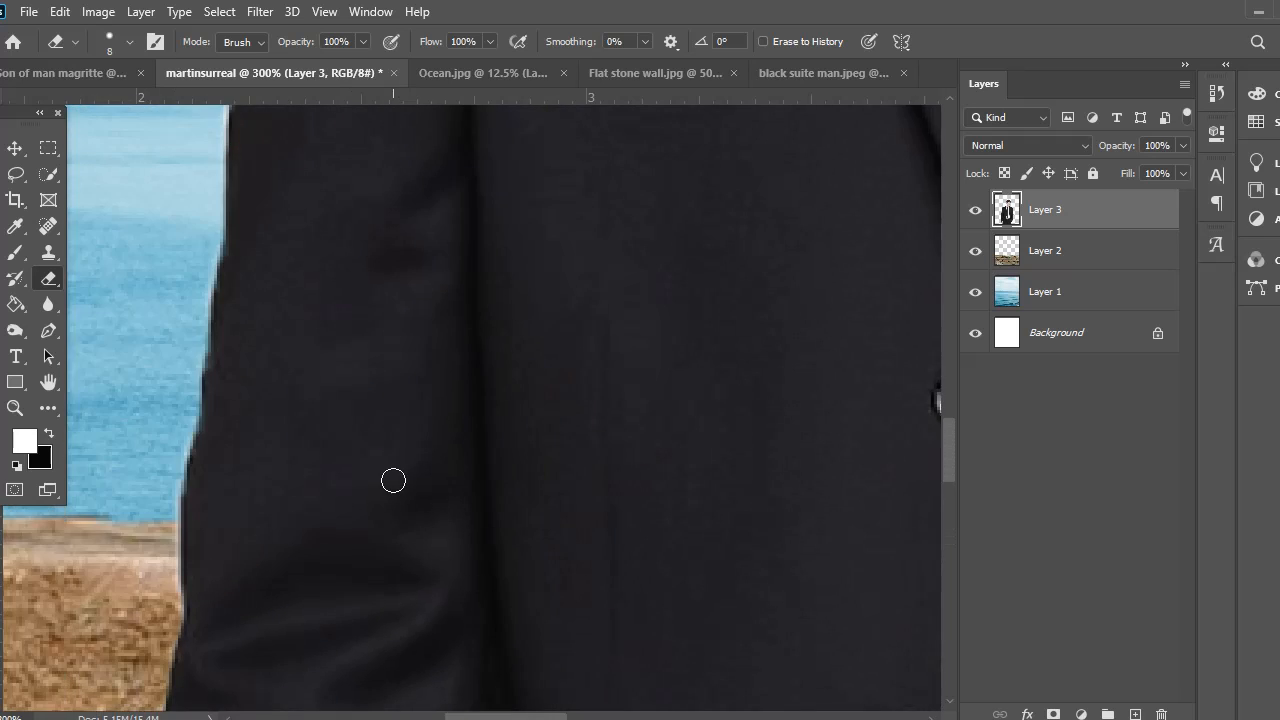
scroll(306, 261, "up", 4)
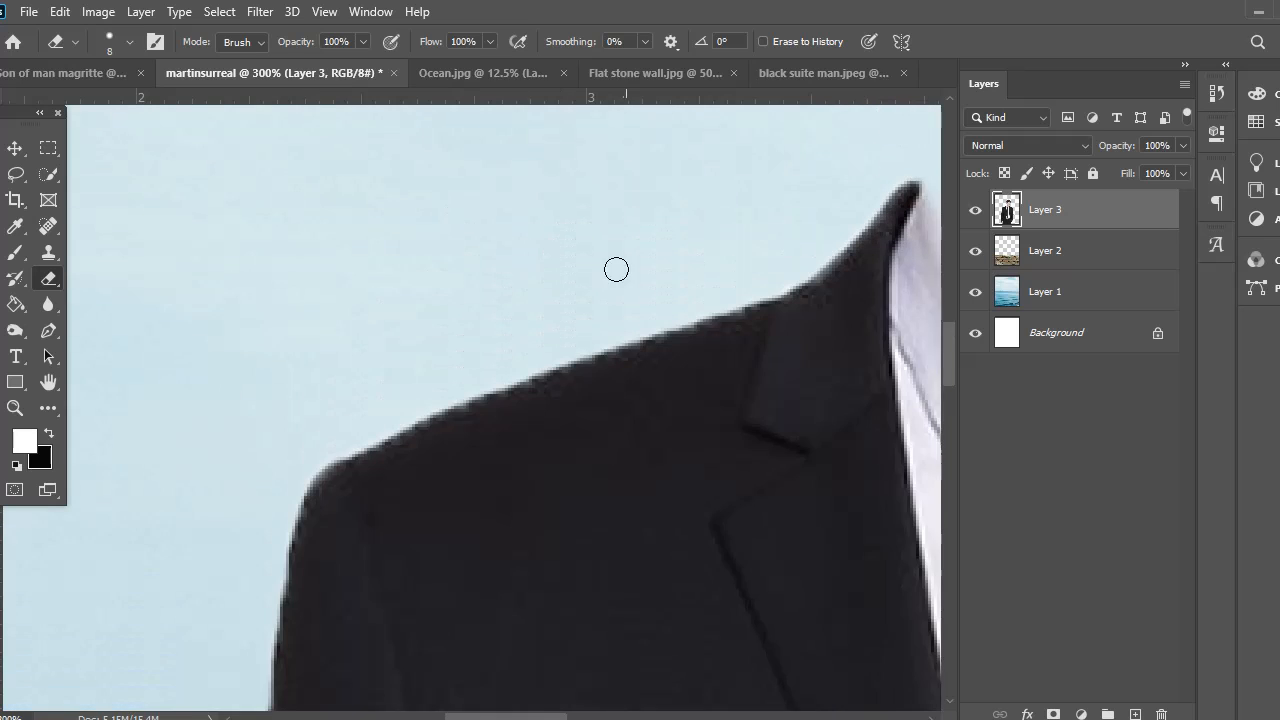
scroll(934, 708, "right", 4)
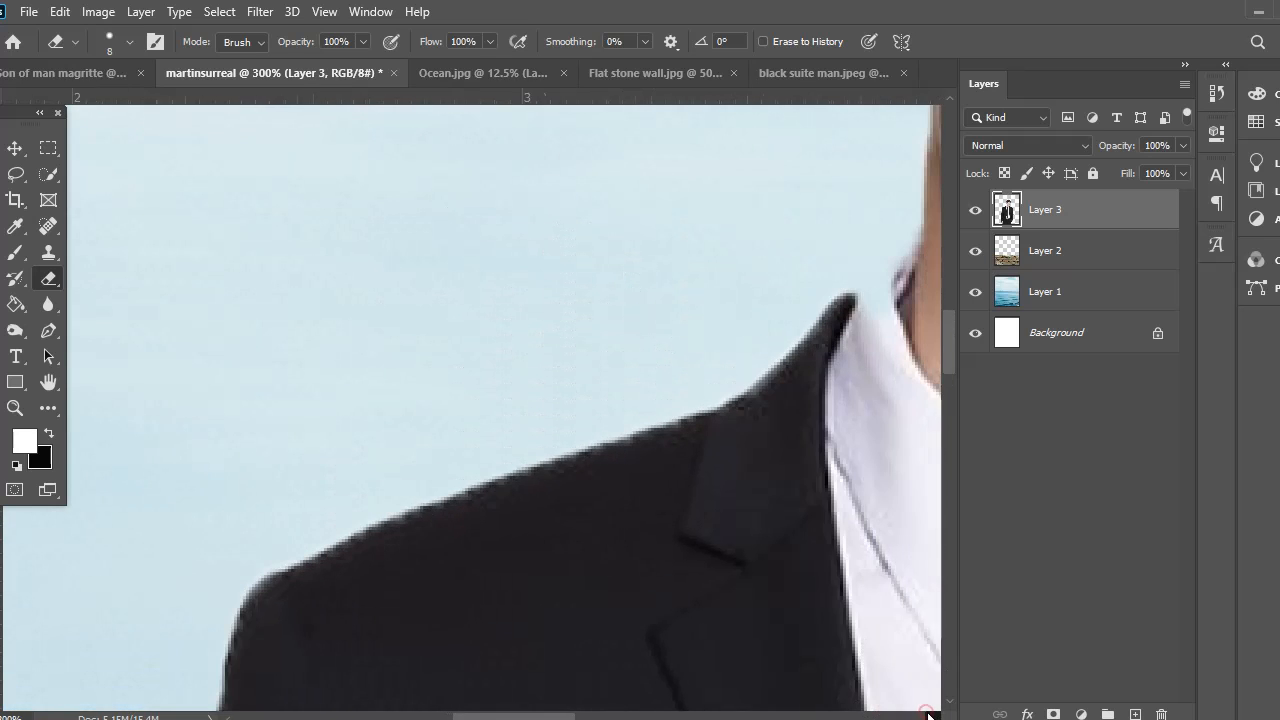
scroll(931, 716, "right", 6)
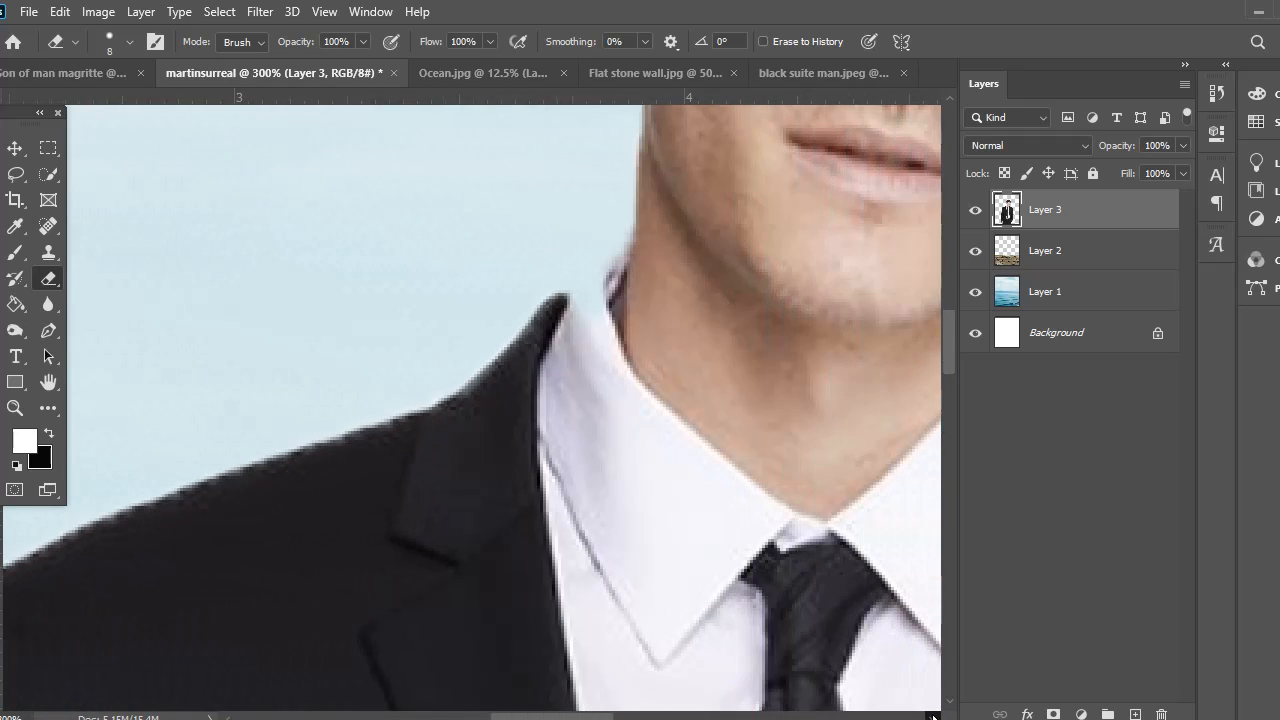
scroll(933, 716, "right", 6)
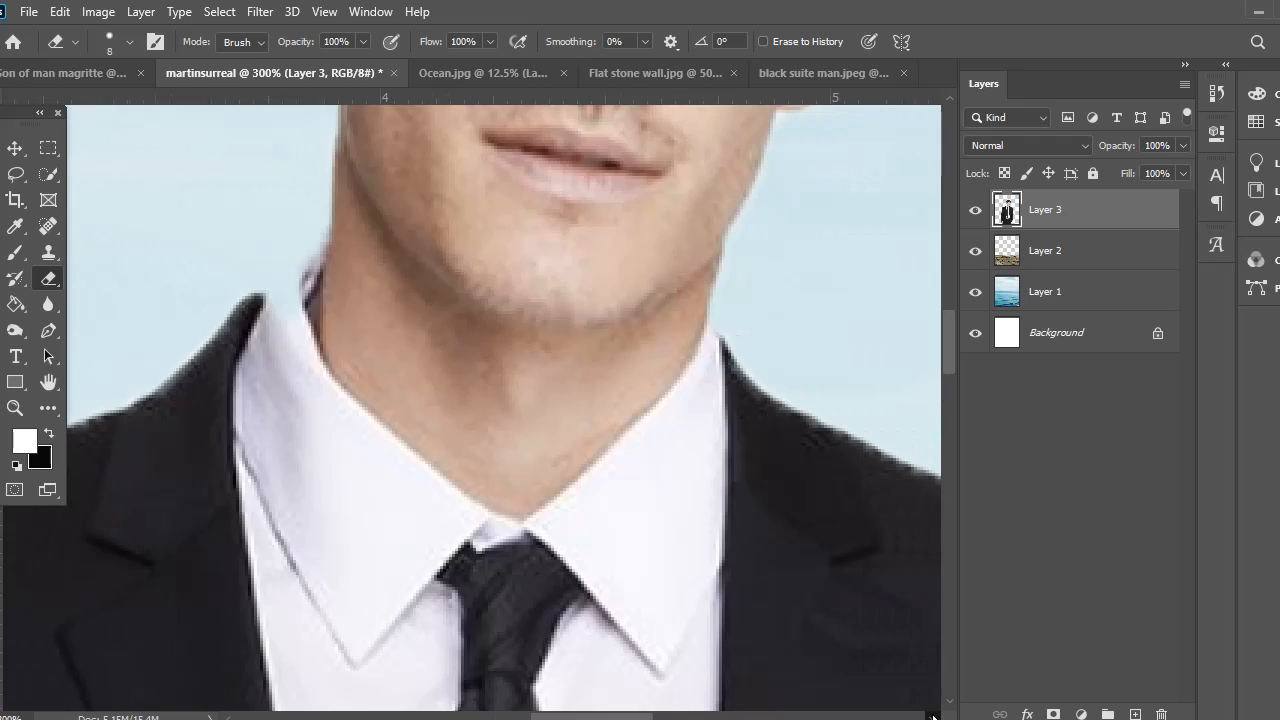
scroll(829, 534, "up", 5)
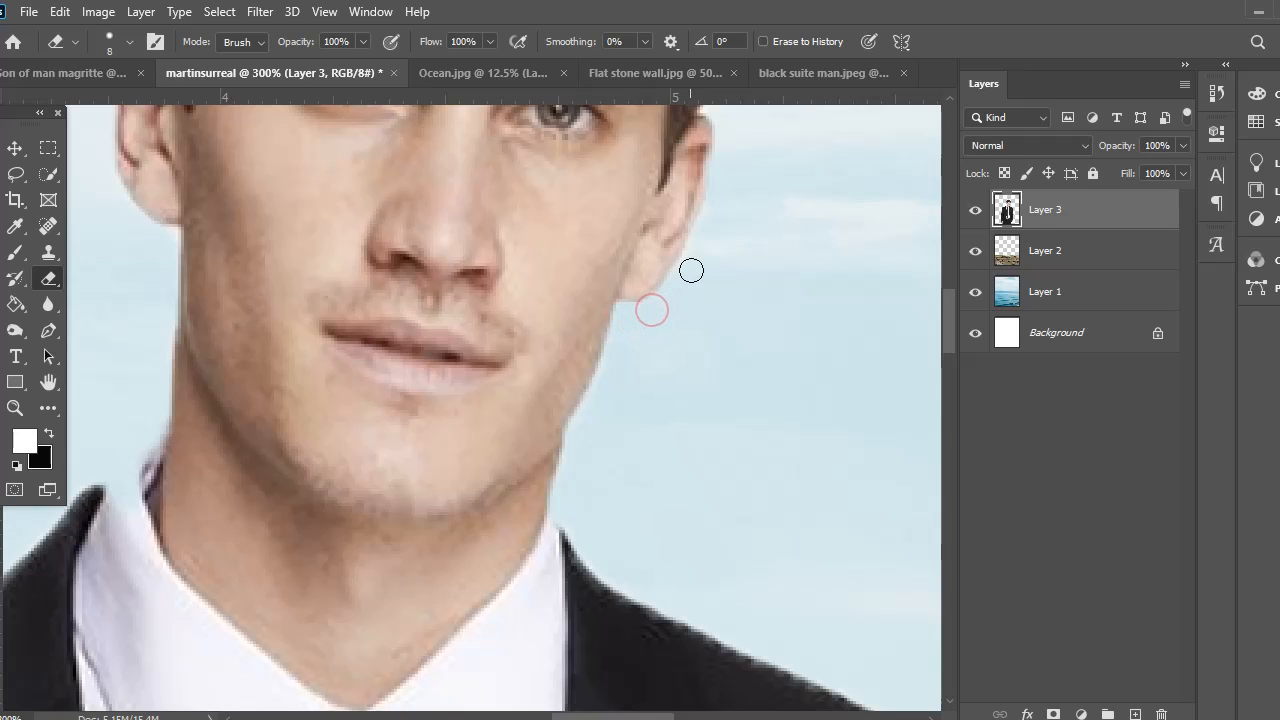
scroll(753, 385, "down", 1)
scroll(753, 385, "down", 3)
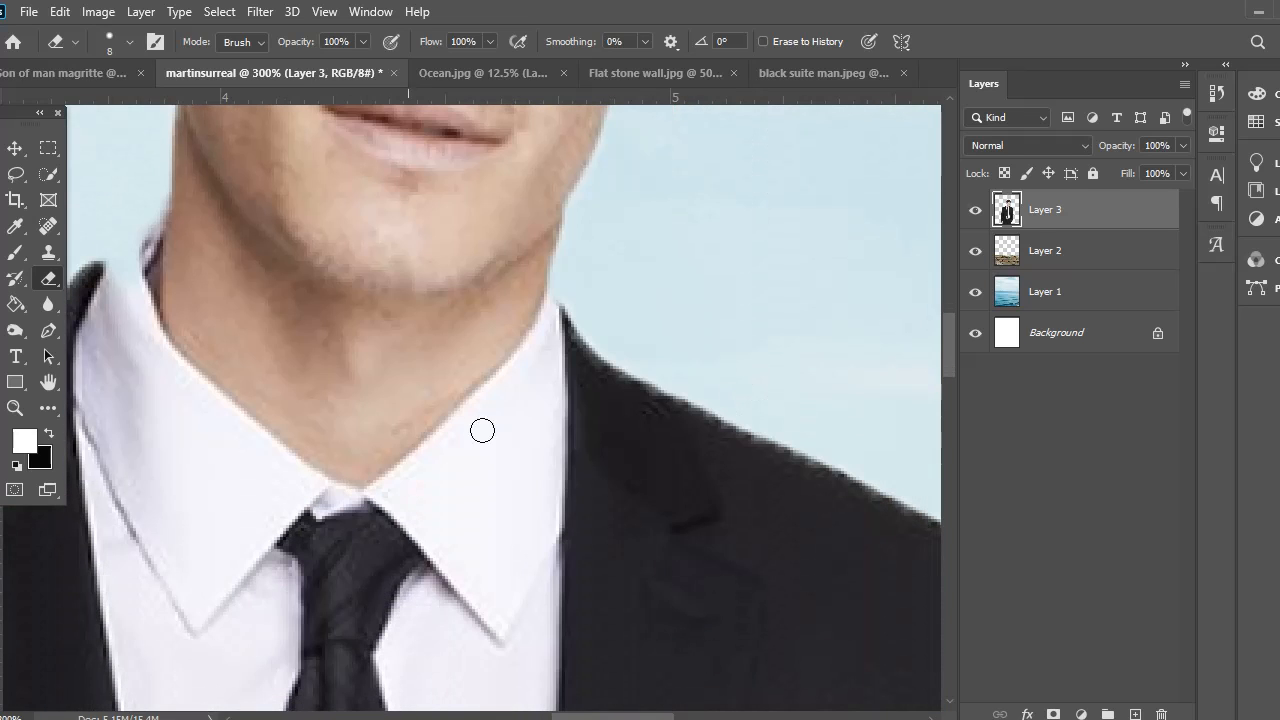
left_click_drag(556, 716, 516, 716)
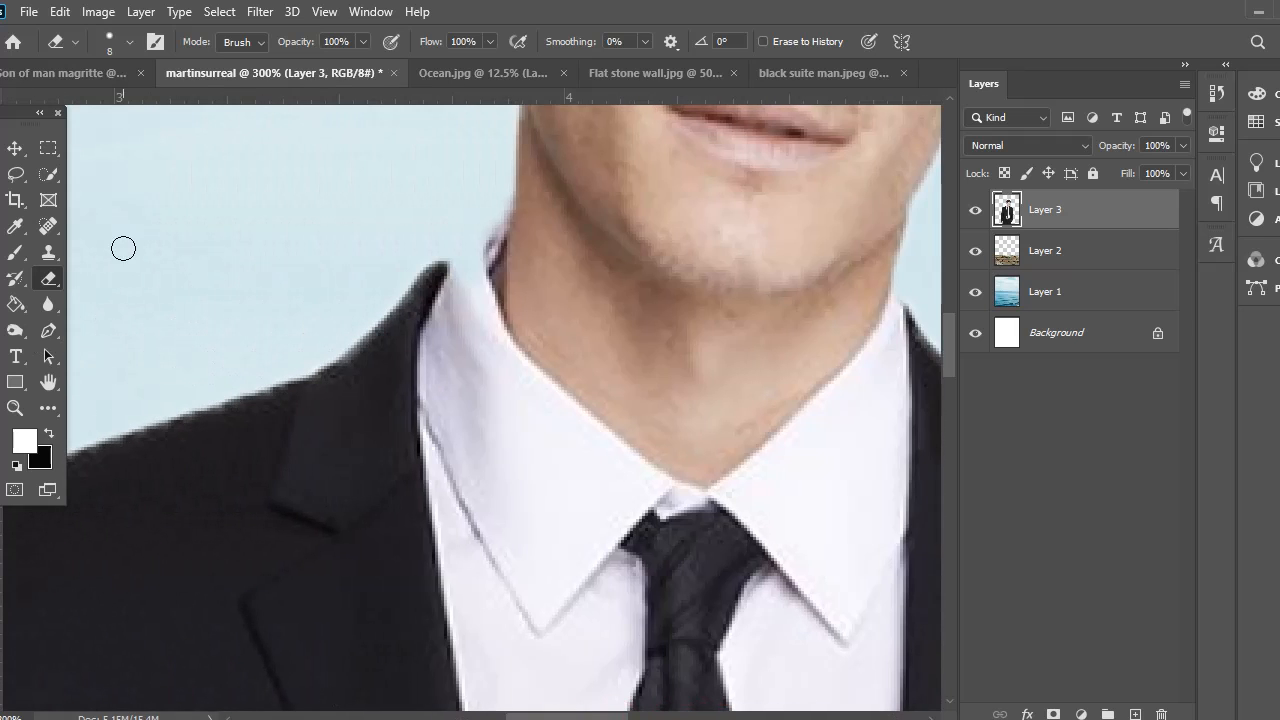
Step: Review the whole suited figure at 100% magnification, from the head down to the hands and belt
left_click(15, 410)
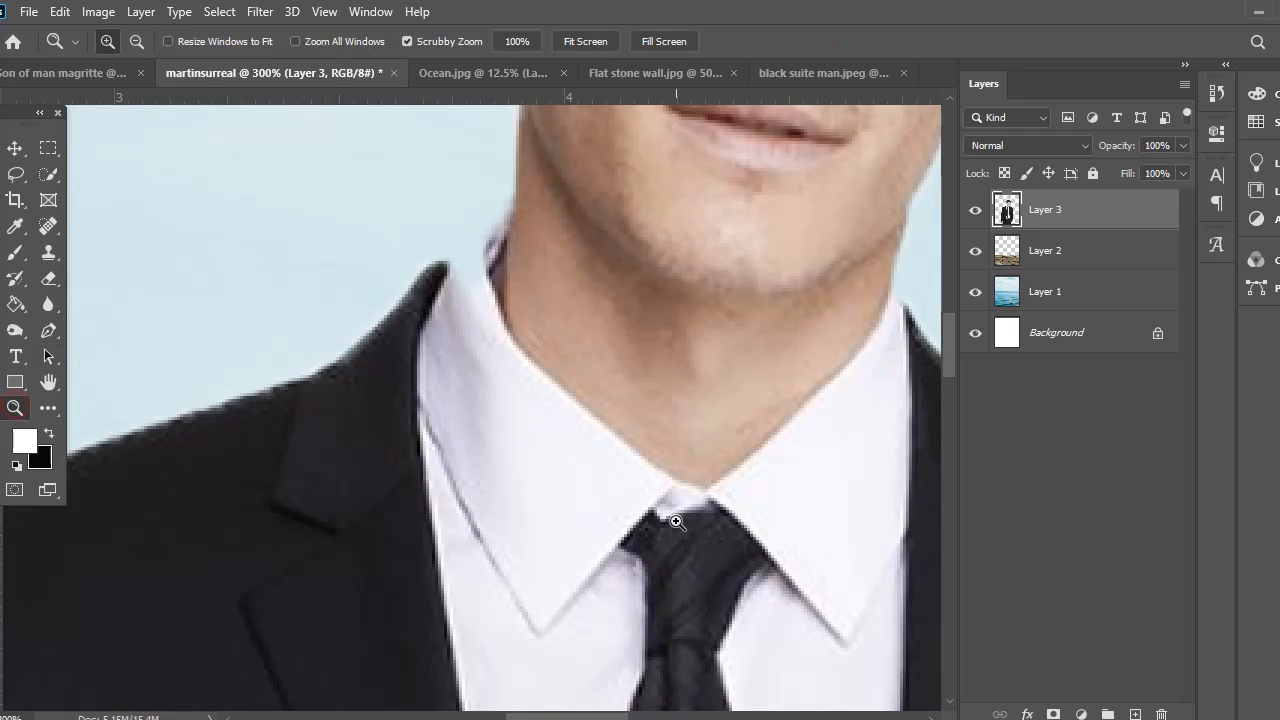
left_click(668, 530, "alt")
left_click(671, 548, "alt")
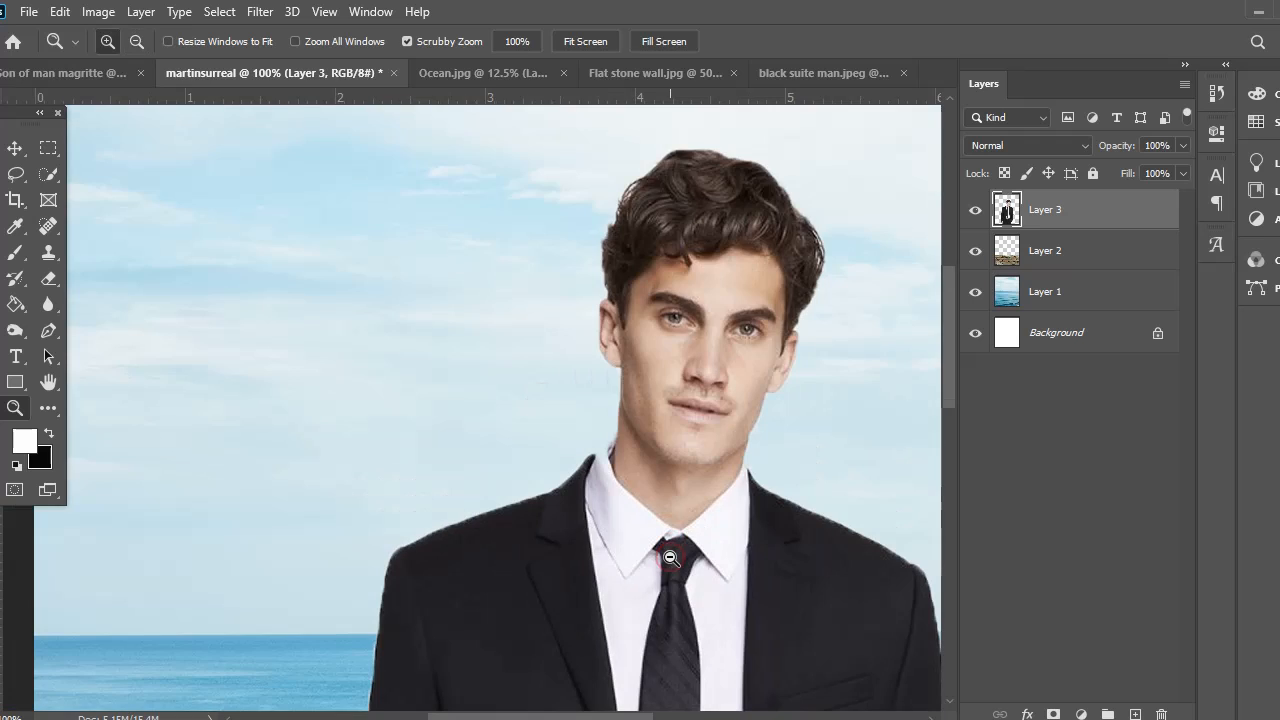
scroll(670, 557, "down", 5)
scroll(670, 557, "down", 8)
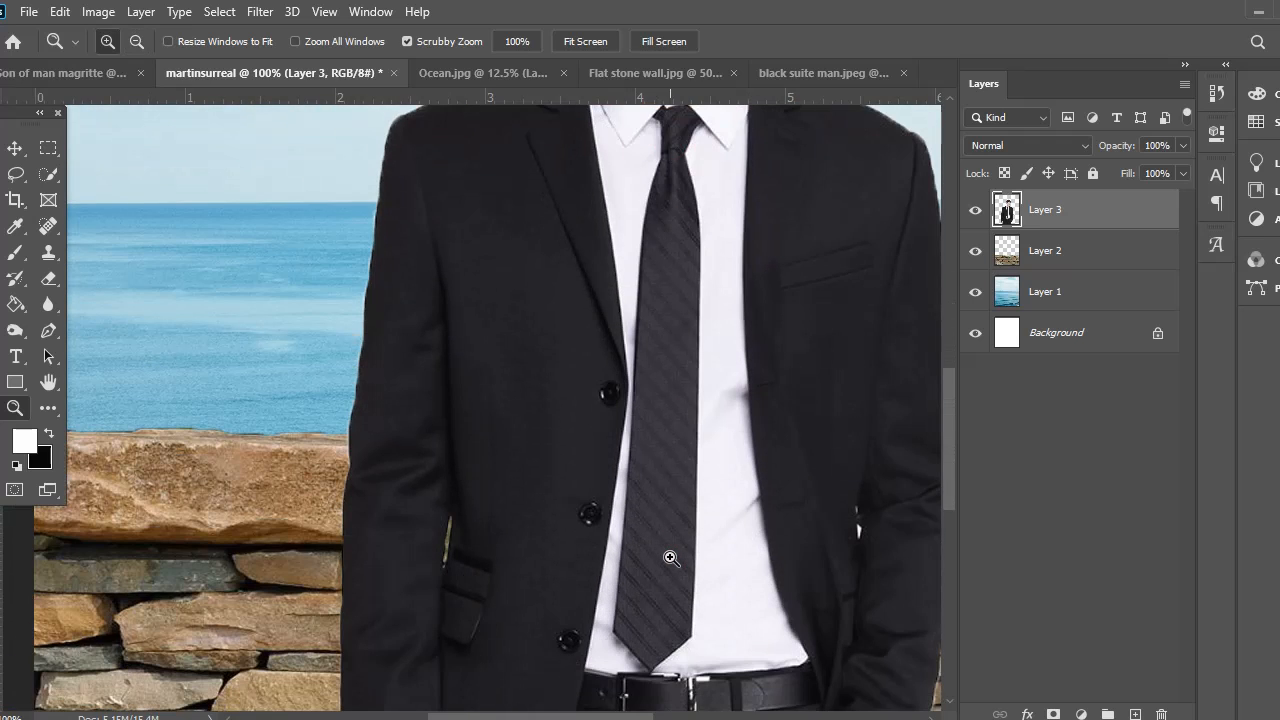
scroll(668, 555, "up", 4)
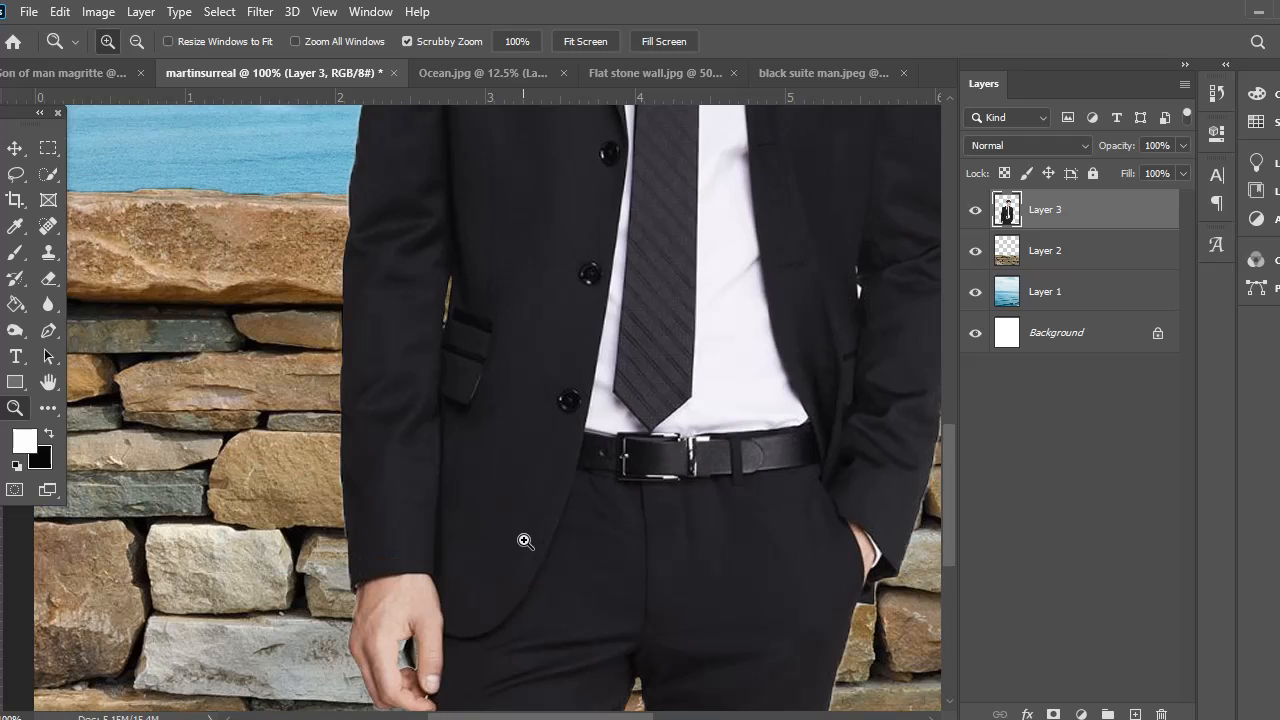
Step: Check the suited figure down to its lower edge and compare it with the Son of Man reference painting
scroll(526, 536, "down", 4)
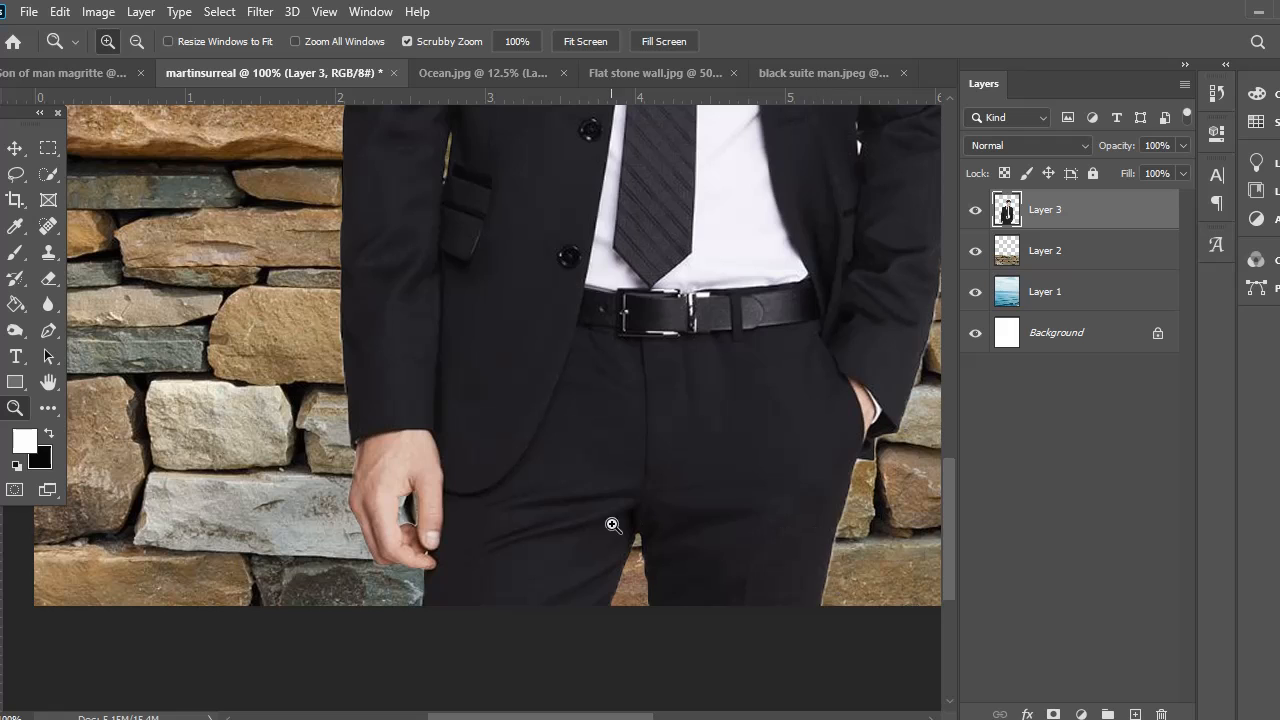
scroll(757, 476, "up", 5)
scroll(757, 476, "up", 7)
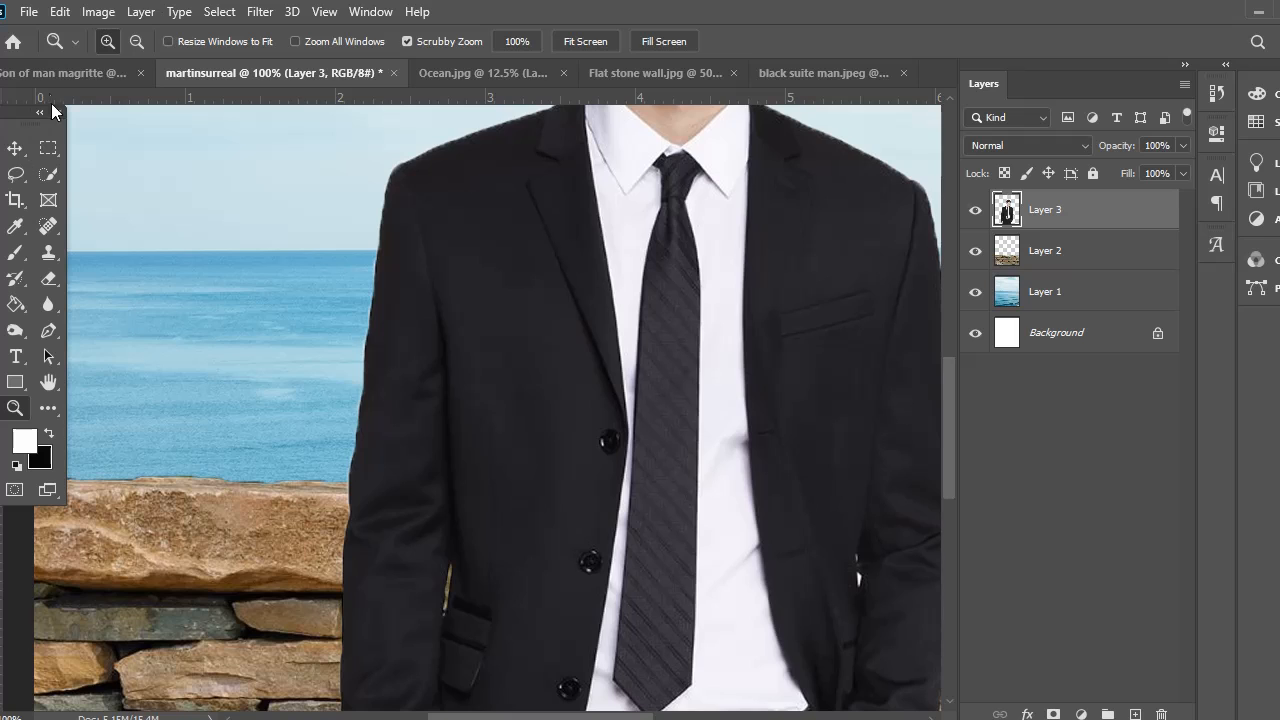
left_click(46, 72)
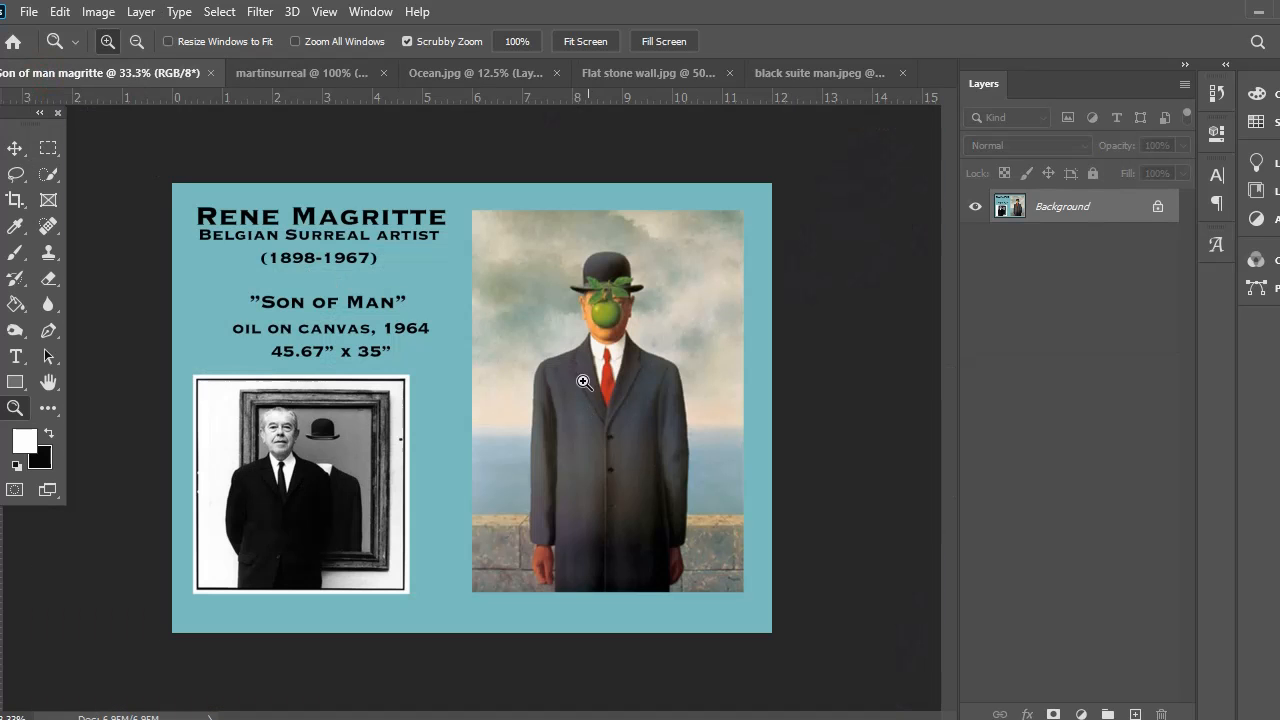
left_click(271, 72)
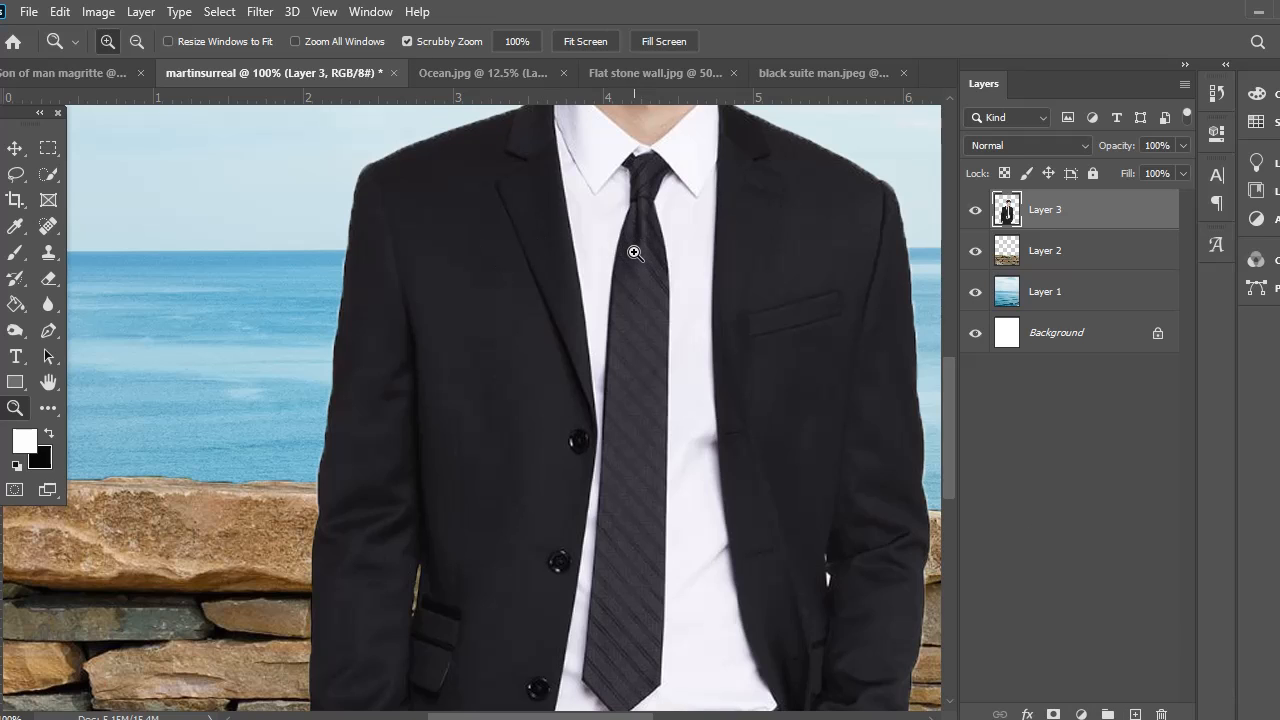
Step: Select the man's whole tie, from knot to tip, with the Quick Selection tool at a 20 px brush
left_click(43, 177)
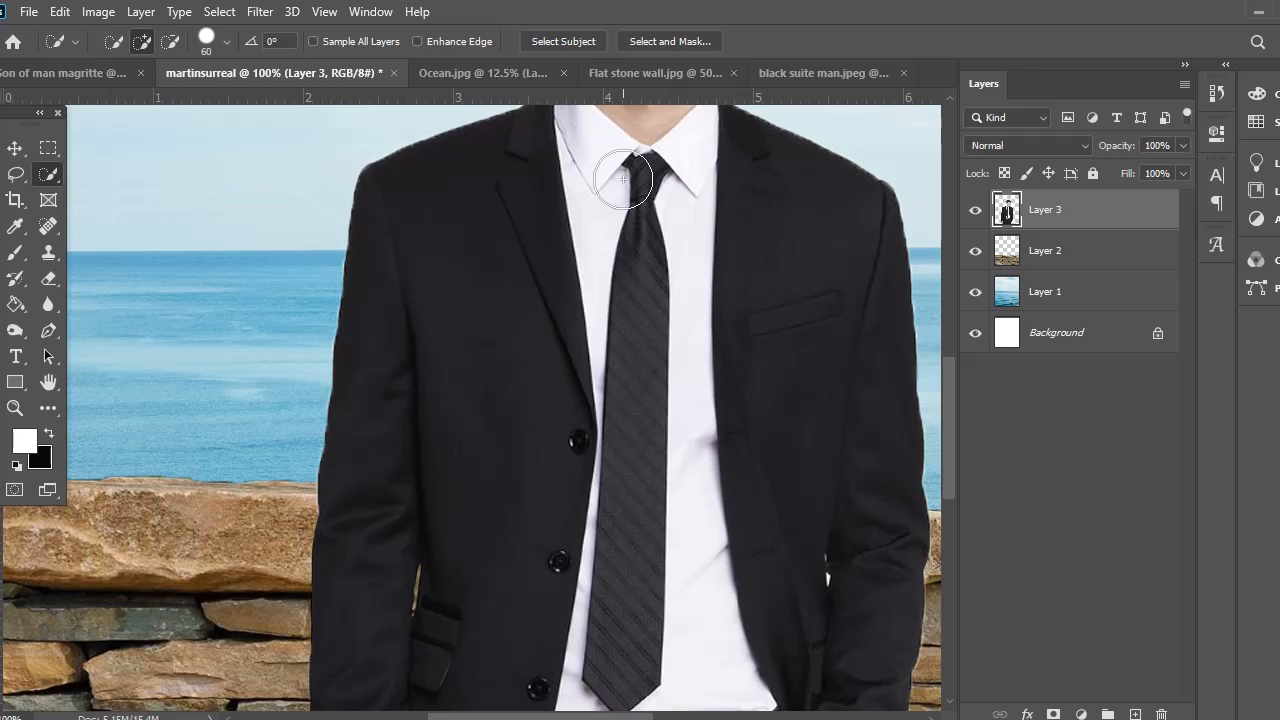
key("bracketleft")
key("bracketleft")
key("bracketleft")
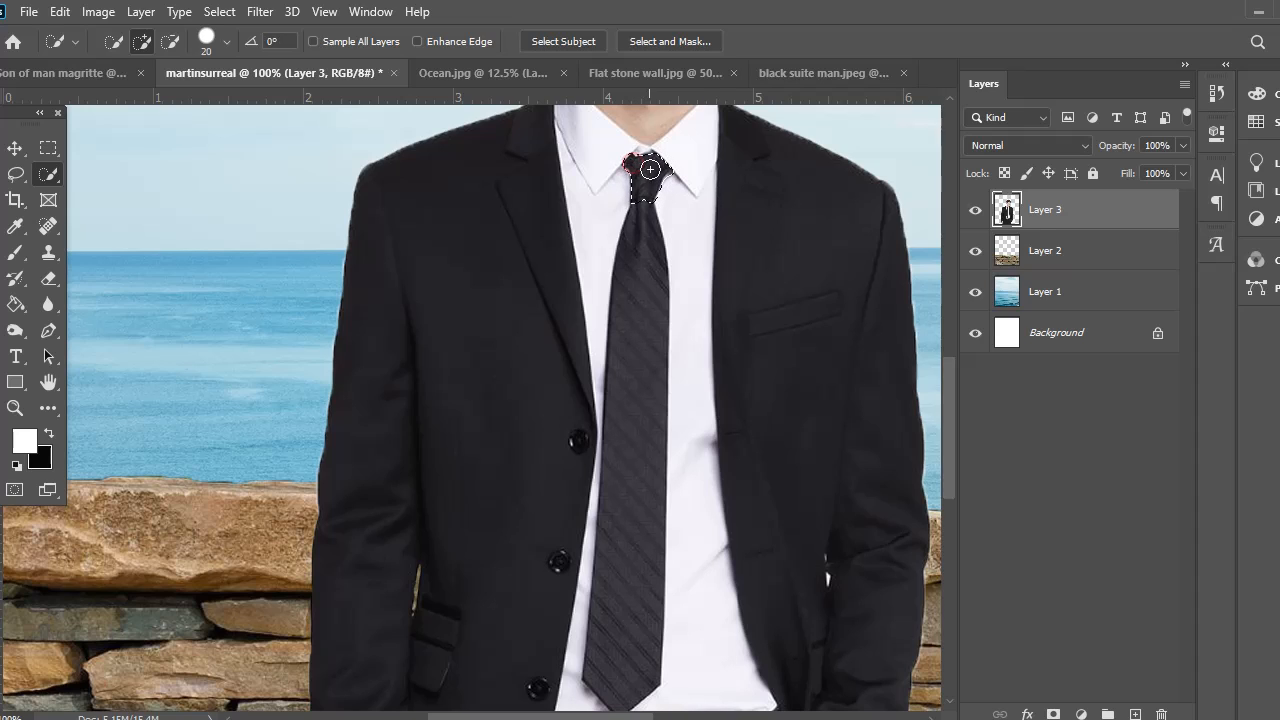
left_click_drag(642, 218, 643, 253)
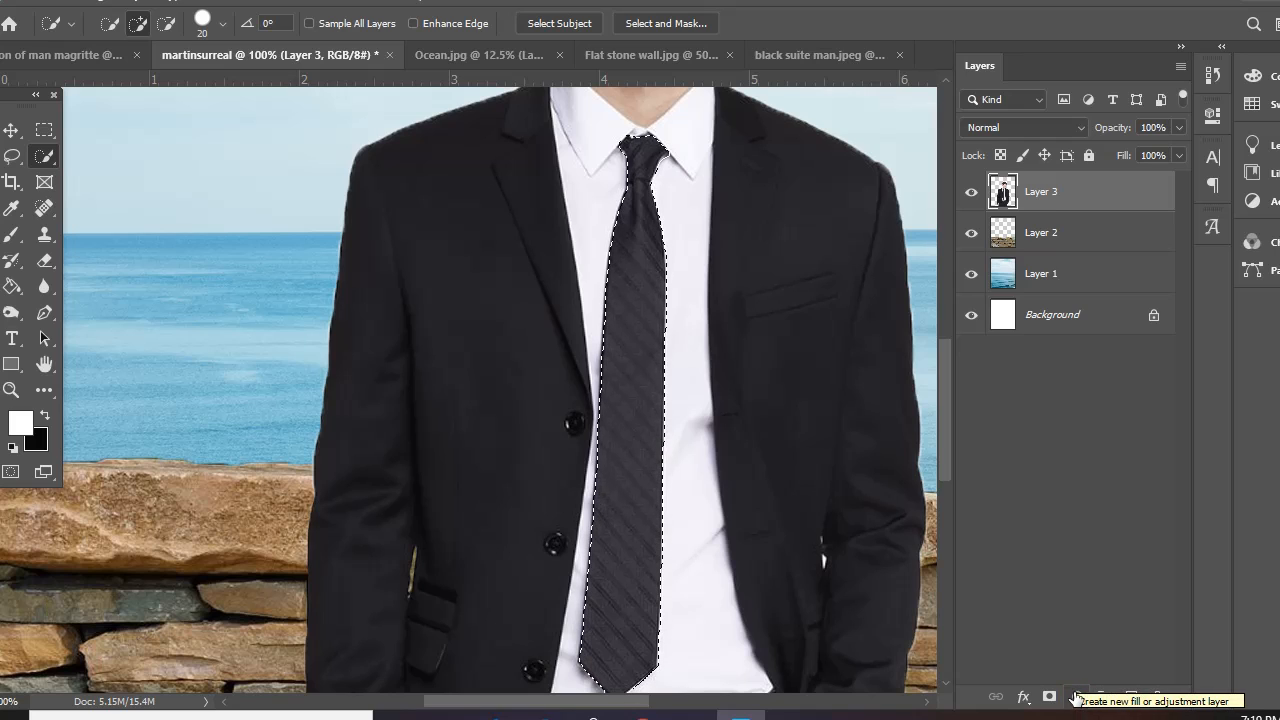
Step: Add a Hue/Saturation adjustment layer limited to the selected tie and enable Colorize
left_click(1077, 697)
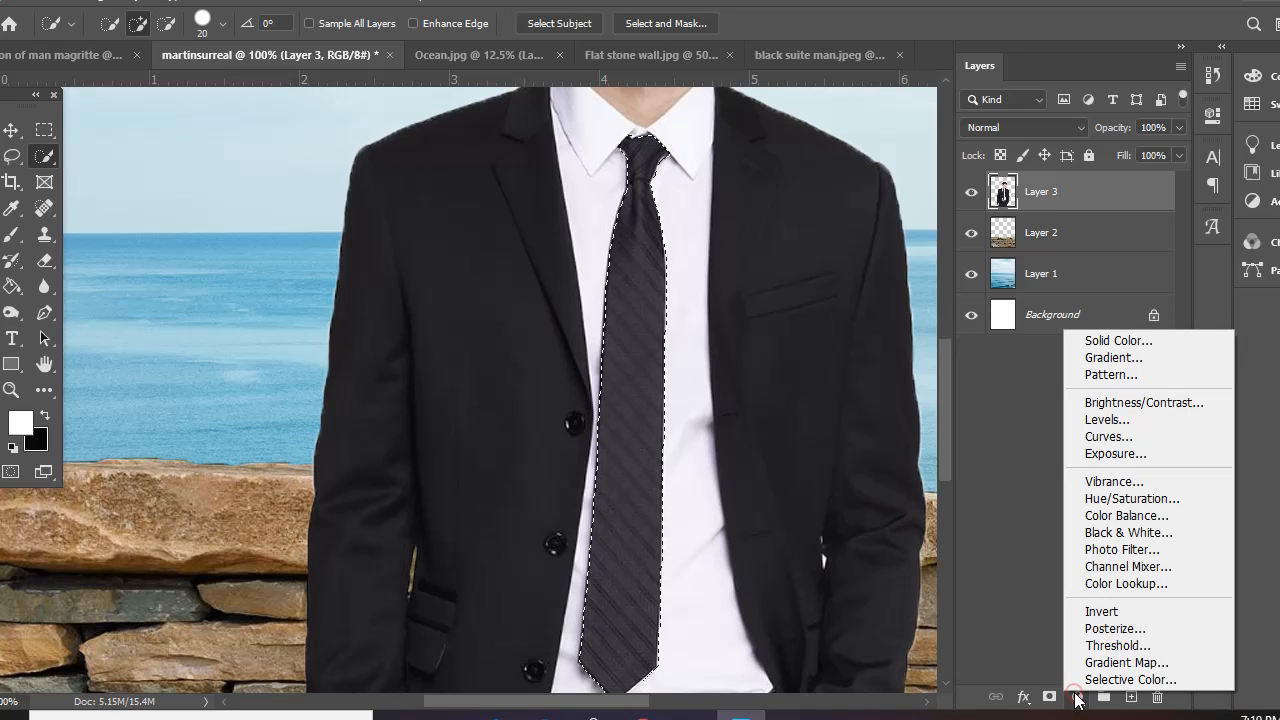
left_click(1110, 500)
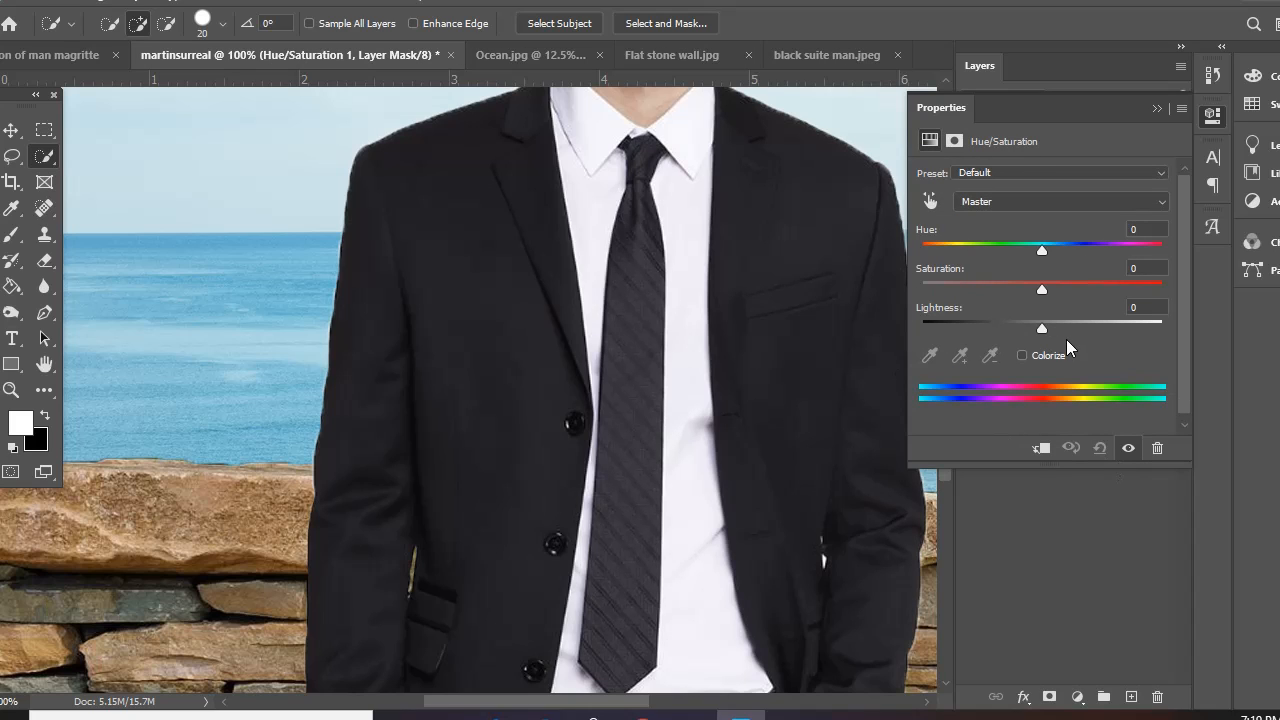
left_click(1021, 356)
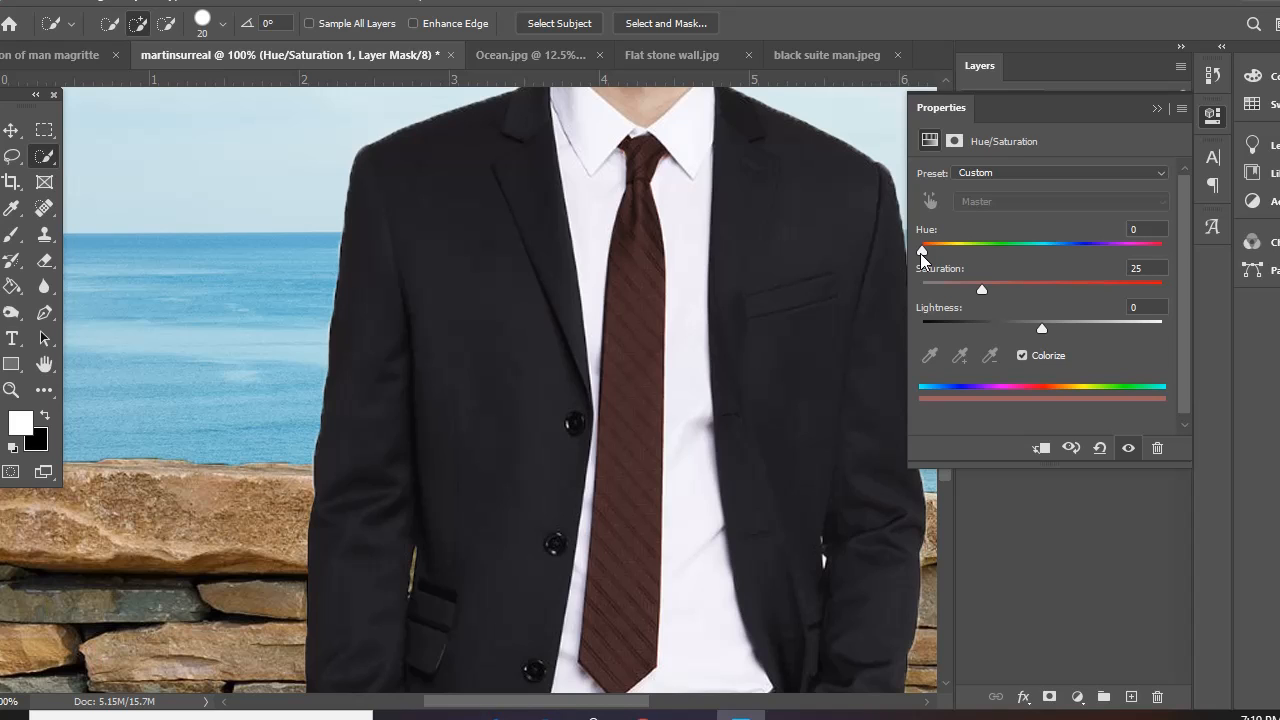
Step: Turn the tie a rich red by keeping hue at 0, raising the saturation and setting lightness to +10
left_click_drag(982, 290, 1167, 287)
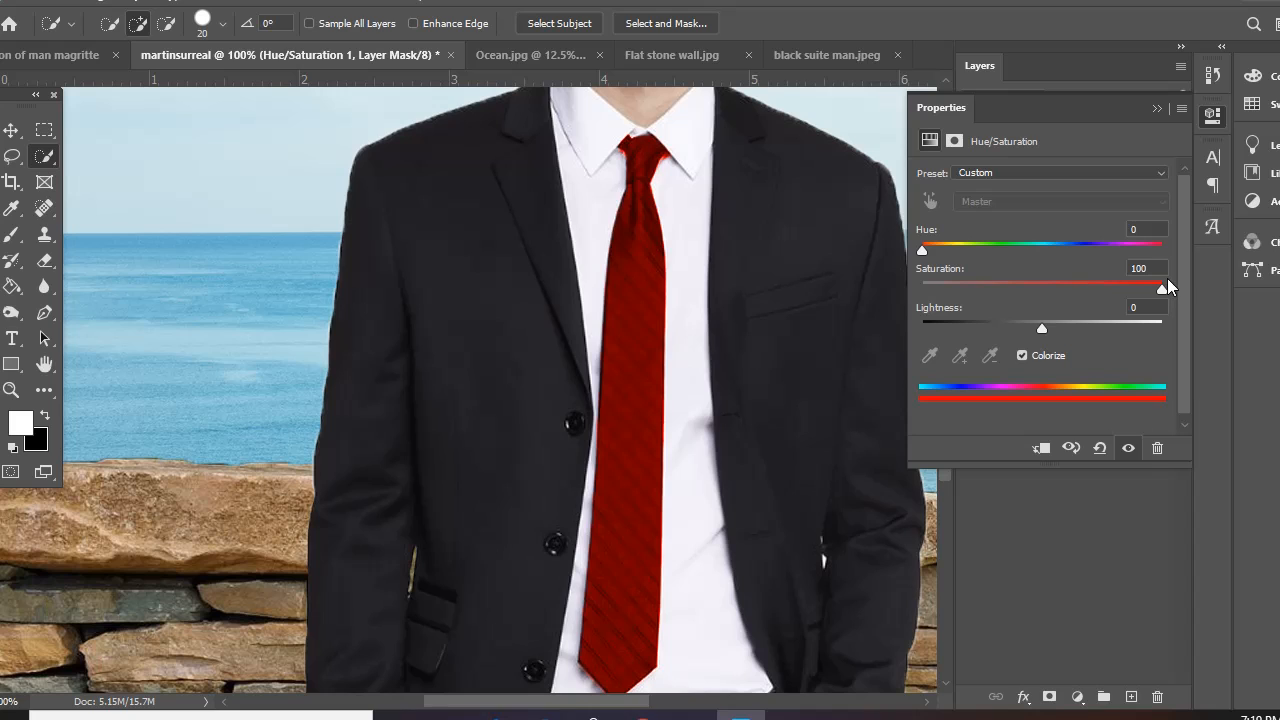
left_click_drag(1168, 287, 1049, 274)
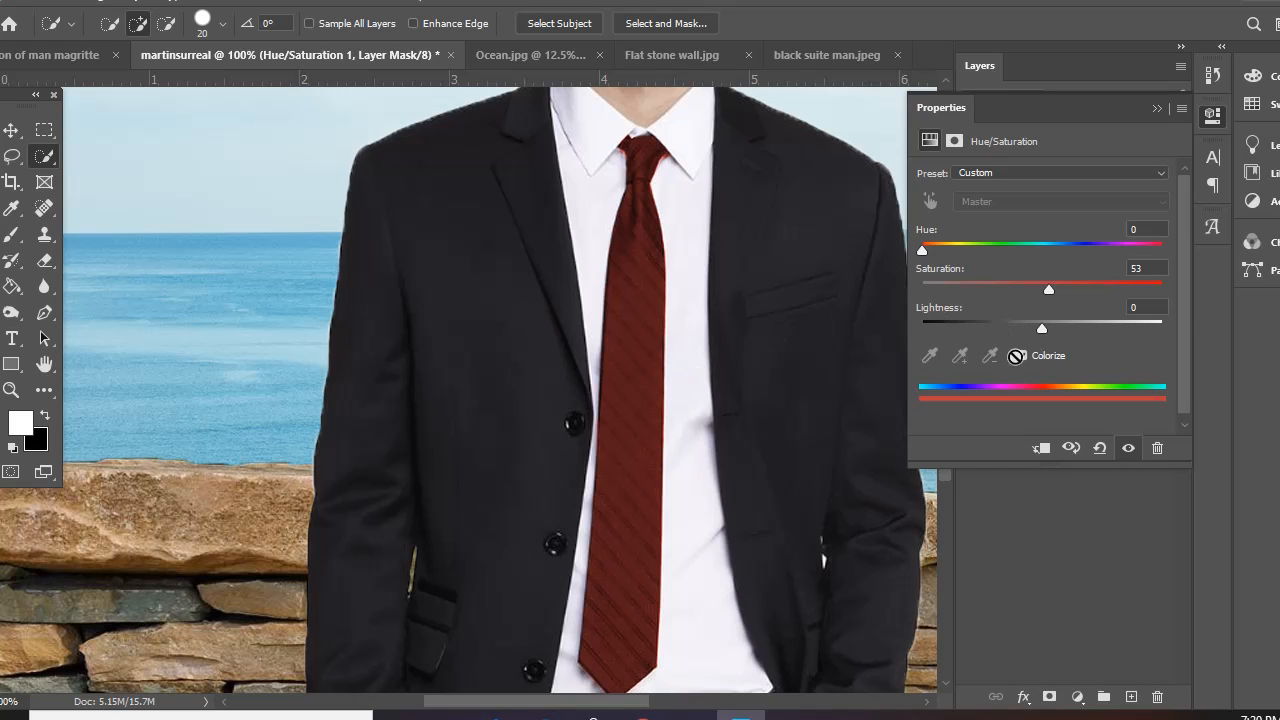
mouse_move(1047, 290)
left_mouse_down()
mouse_move(1142, 280)
mouse_move(1045, 284)
left_mouse_up()
left_click_drag(1042, 328, 1055, 324)
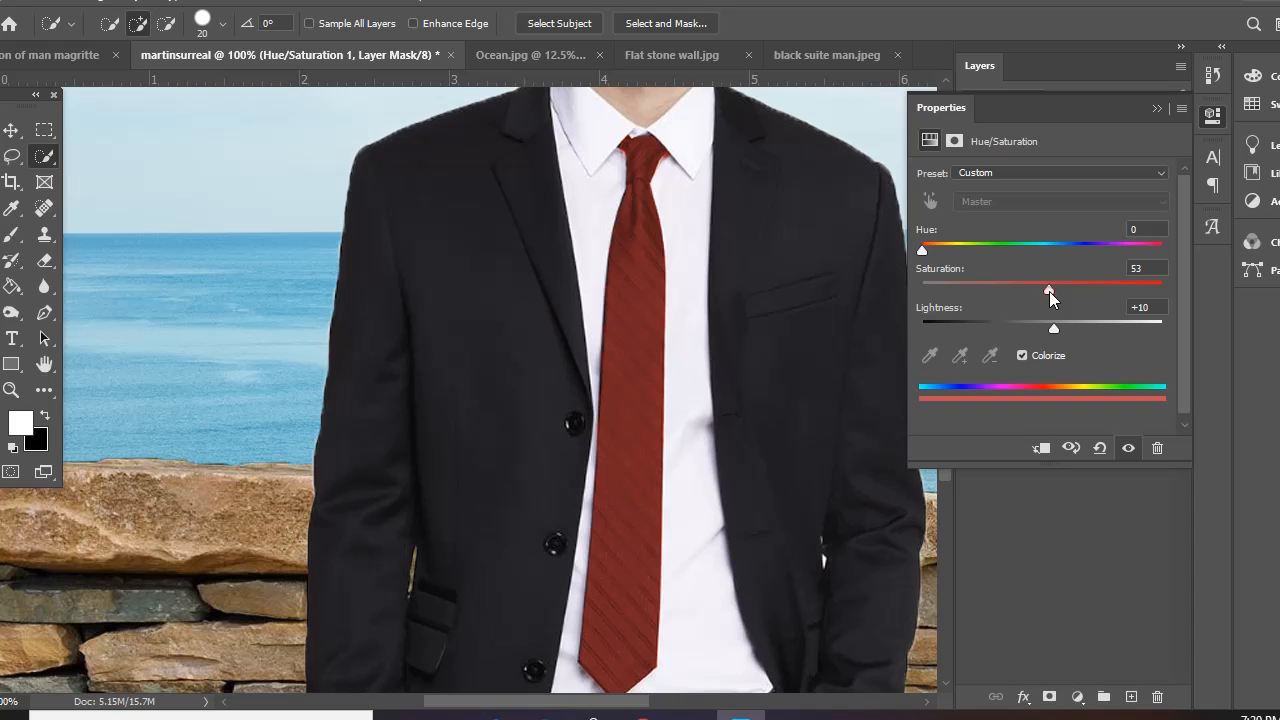
left_click_drag(1049, 291, 1064, 288)
left_click_drag(1072, 291, 1078, 292)
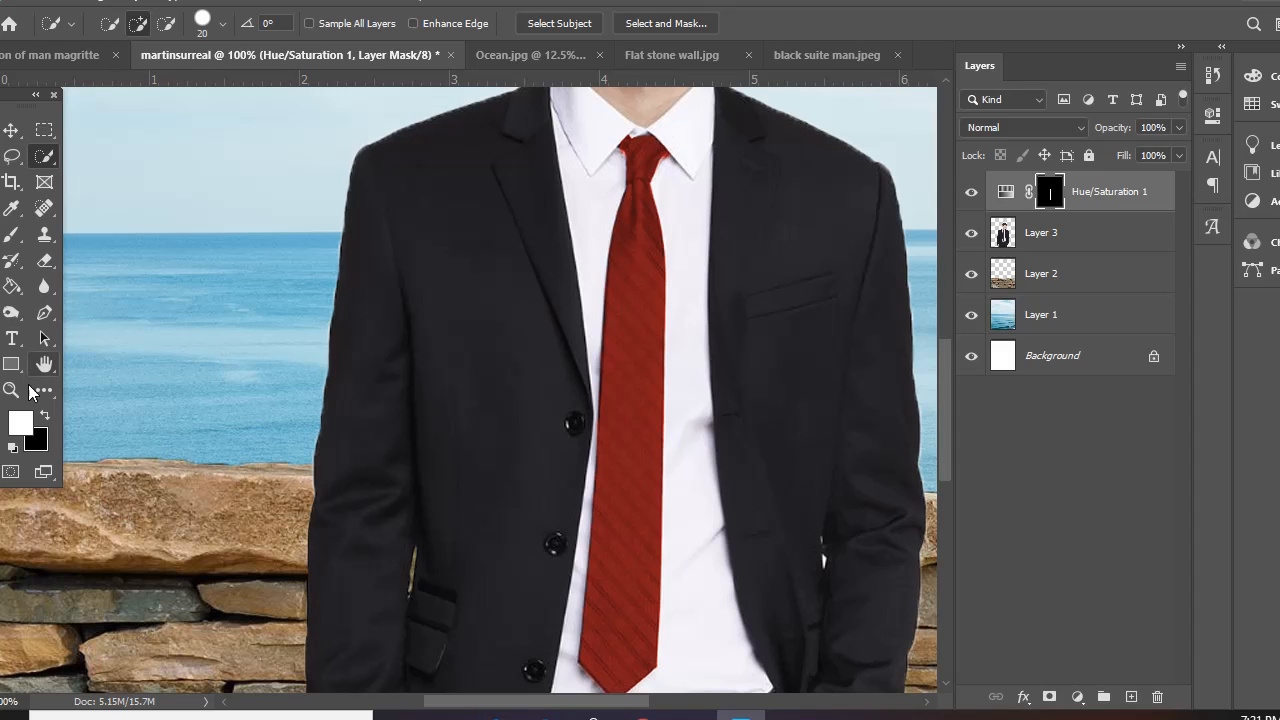
Step: Prepare an 8 px brush with black as the foreground colour for touching up the adjustment mask at the tie knot
left_click(12, 390)
left_click(664, 172)
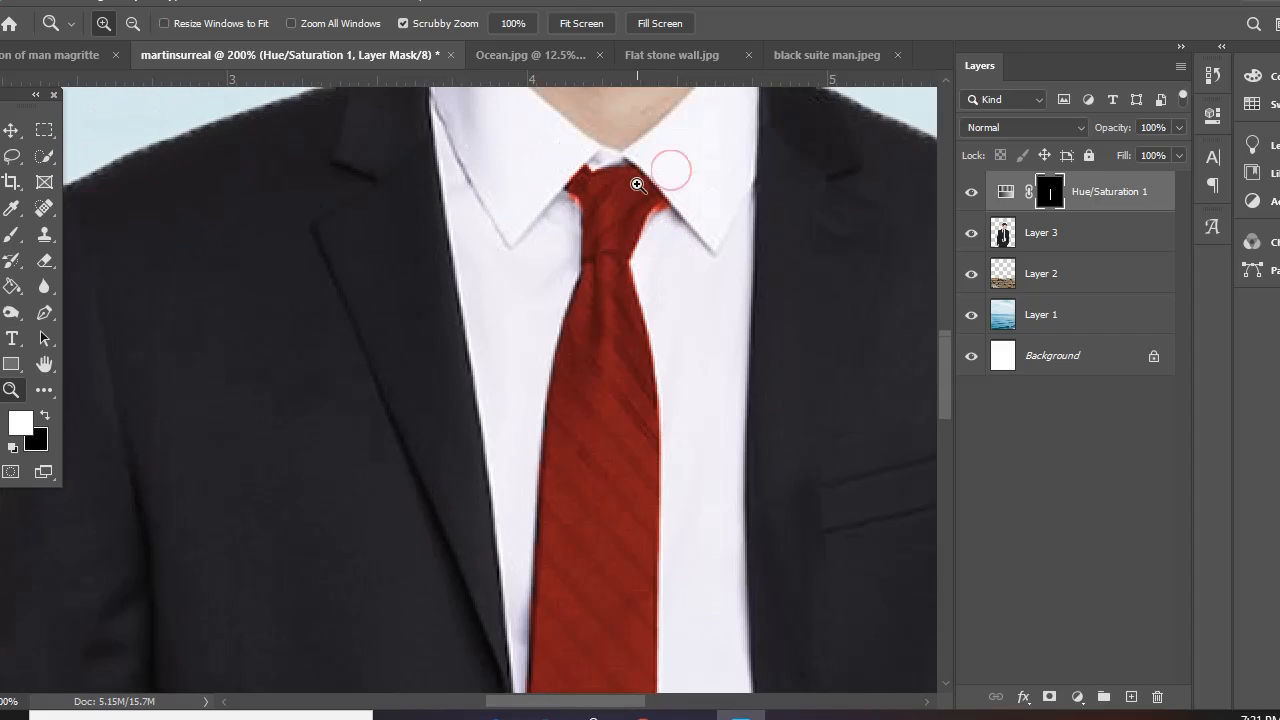
scroll(637, 184, "up", 2)
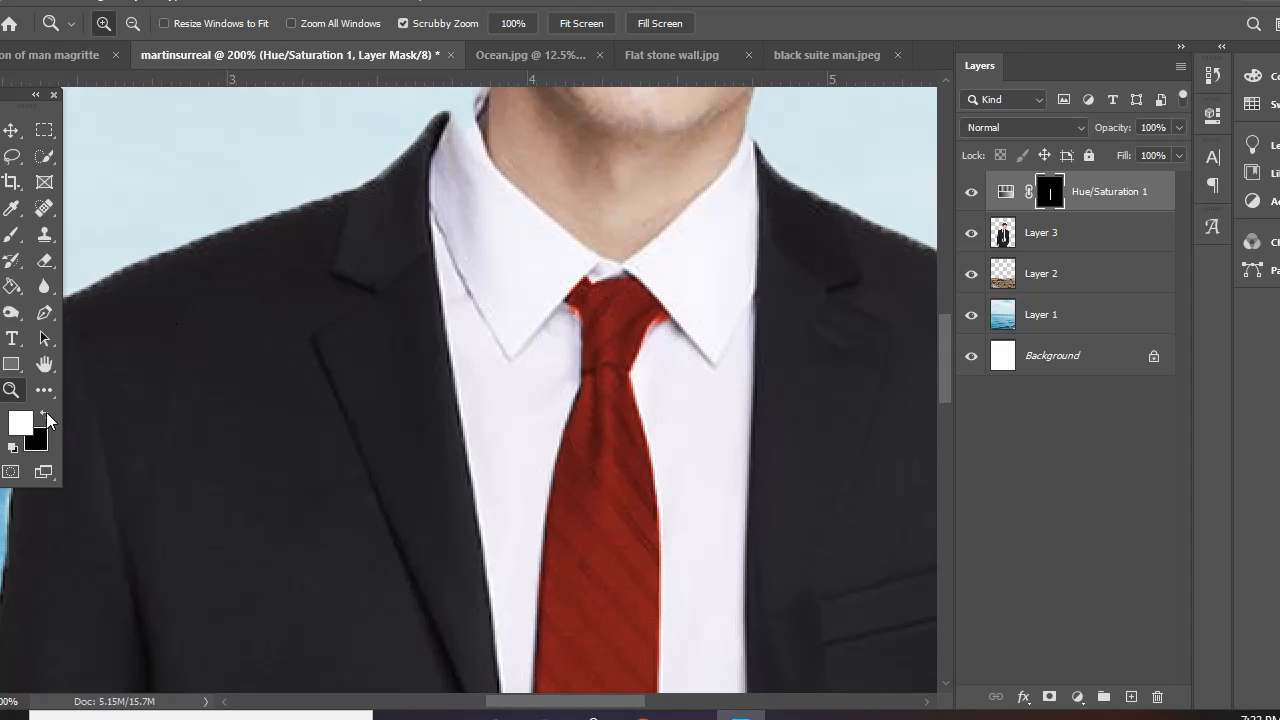
left_click(12, 236)
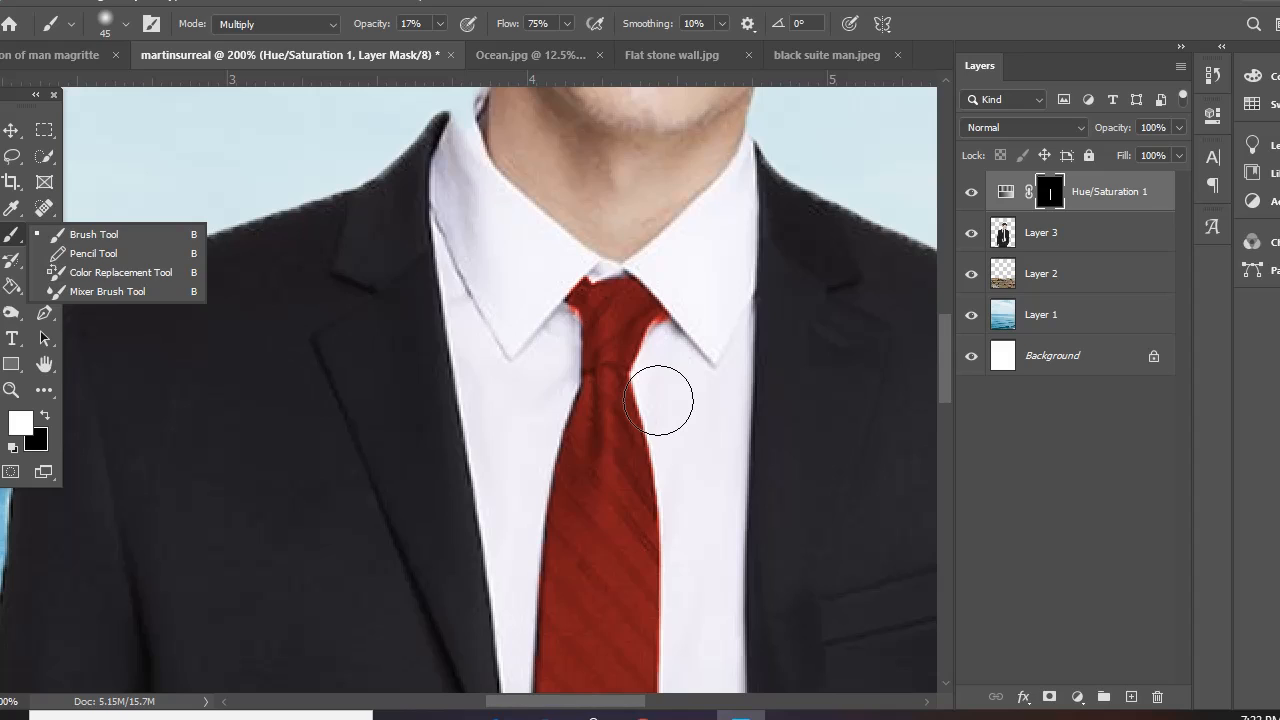
key("bracketleft")
key("bracketleft")
key("bracketleft")
key("bracketleft")
key("bracketleft")
key("bracketleft")
key("bracketleft")
key("bracketleft")
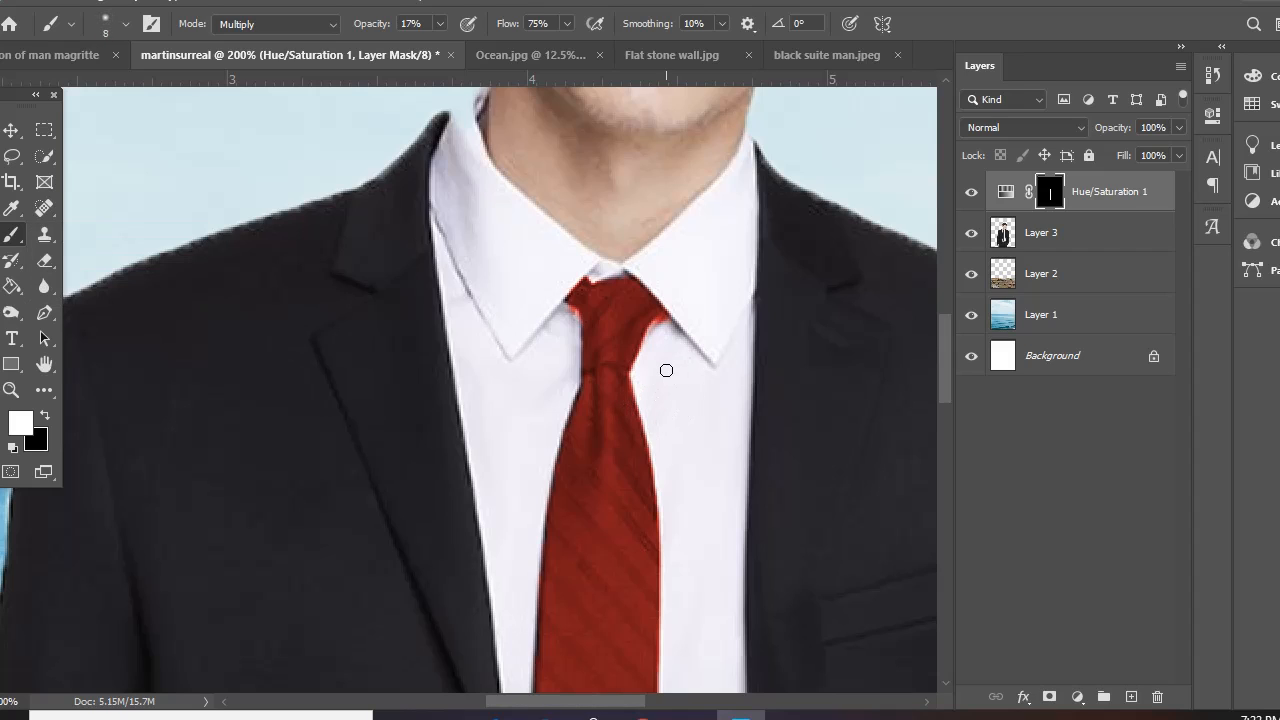
left_click(44, 414)
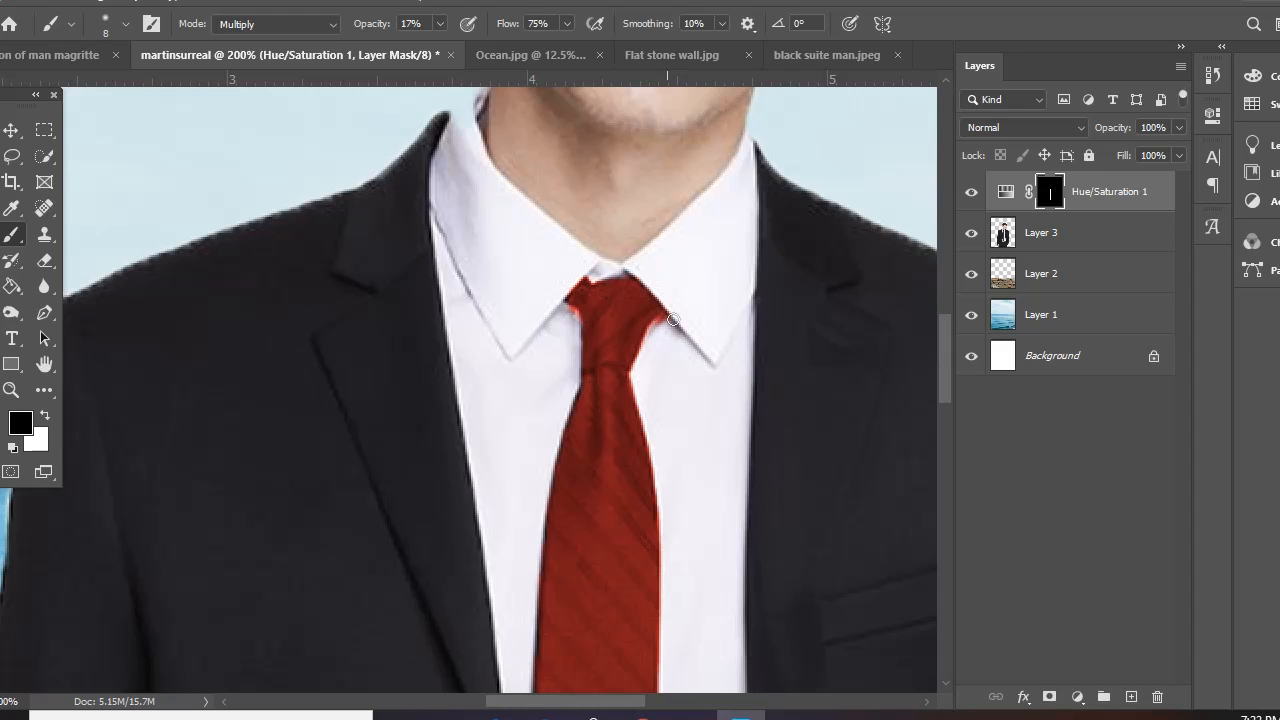
Step: Mask out the red spill on both sides of the tie knot with the brush at 100% opacity in Normal mode
left_click(437, 24)
left_click_drag(435, 46, 520, 46)
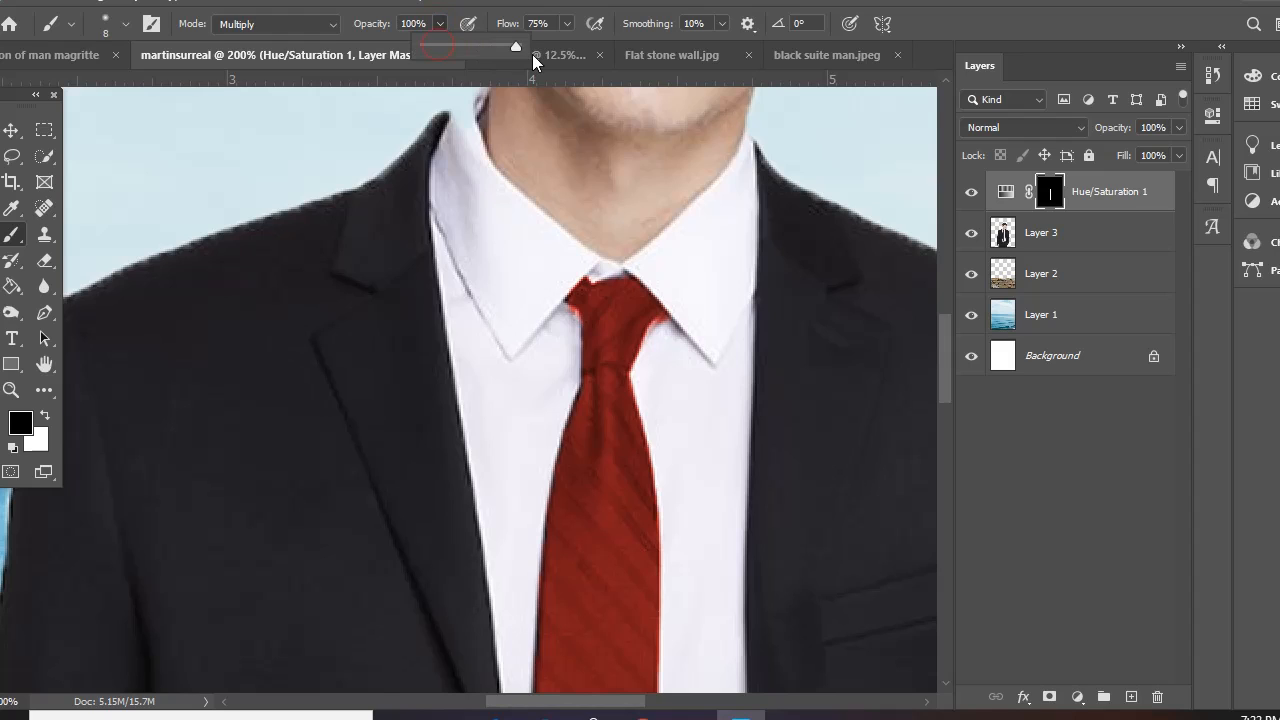
left_click(330, 24)
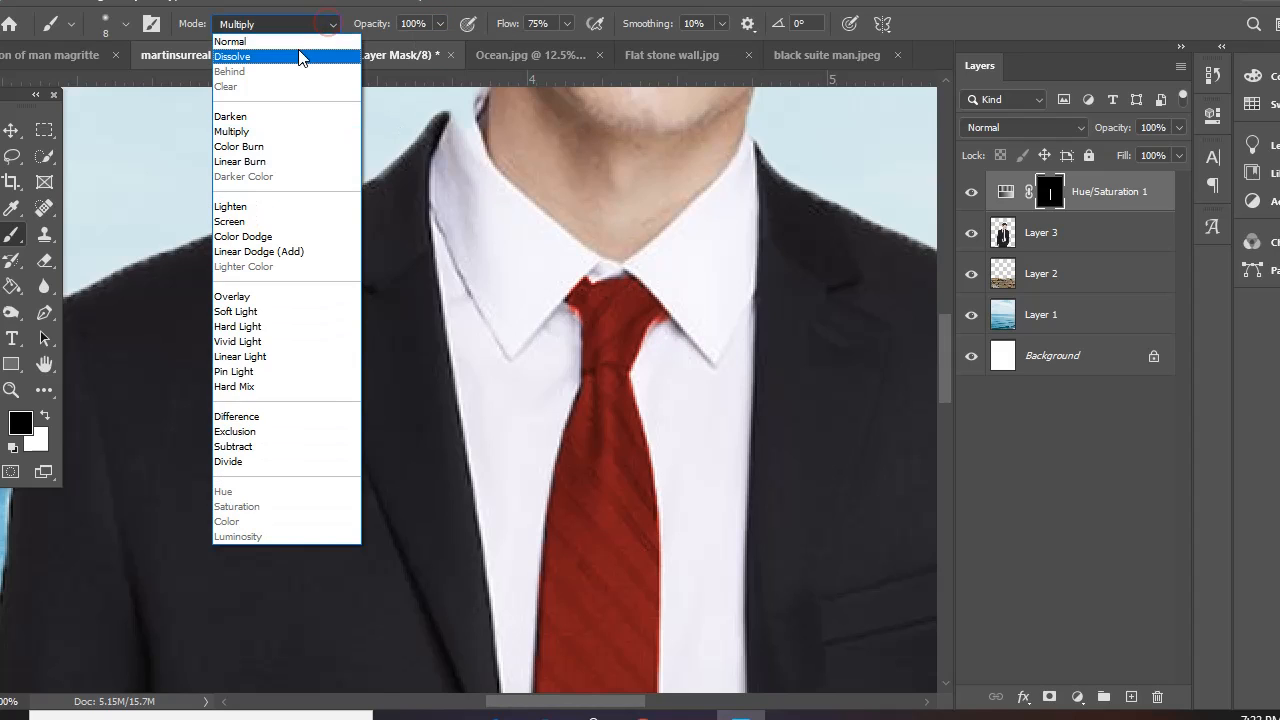
left_click(299, 42)
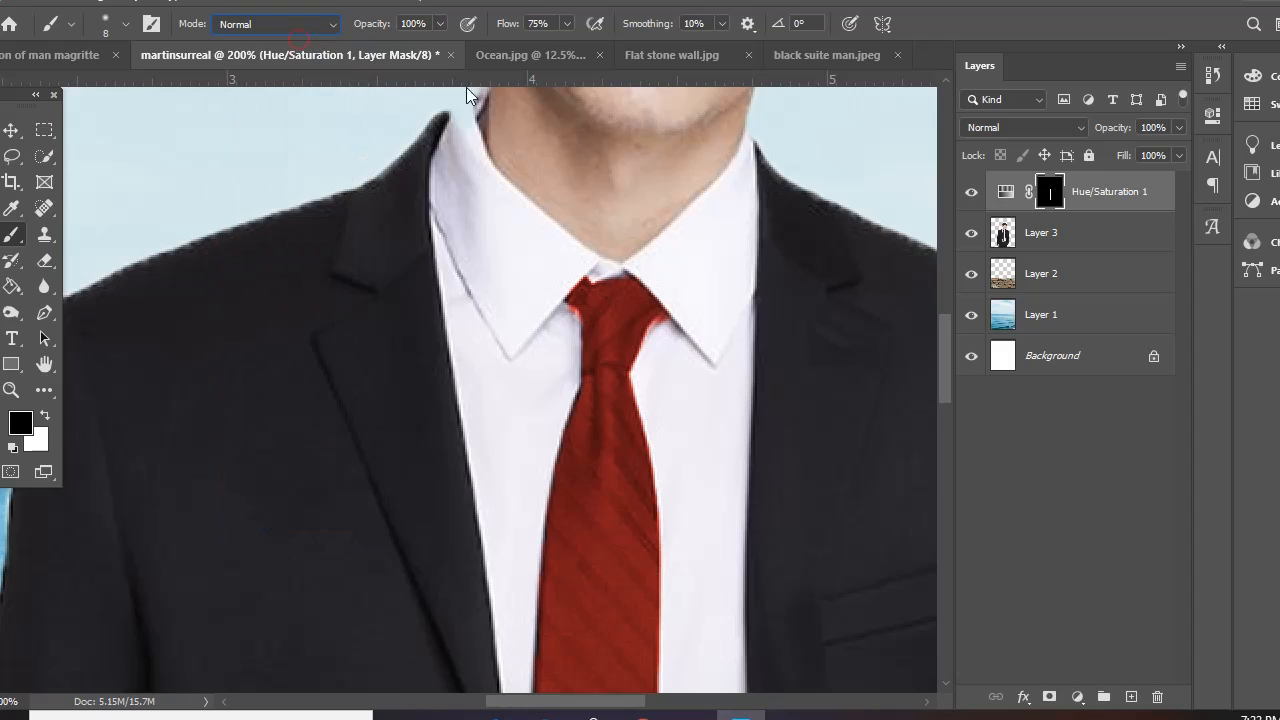
left_click_drag(673, 319, 663, 320)
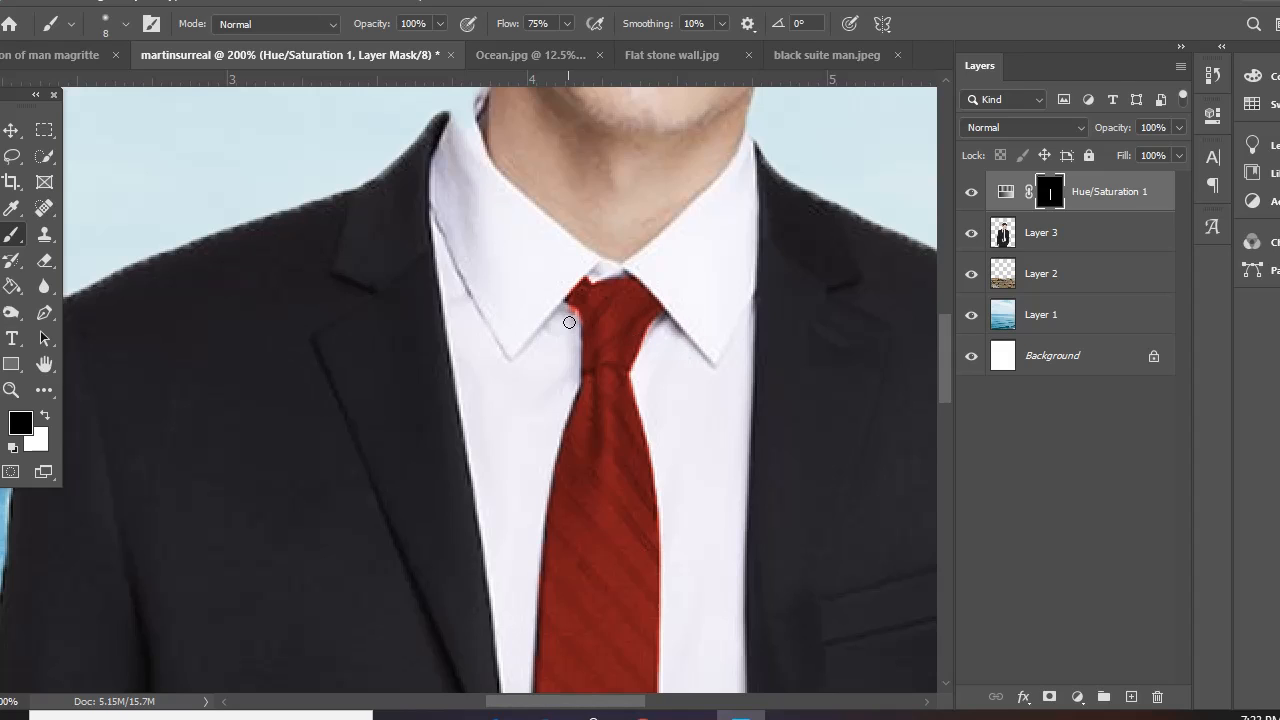
left_click_drag(567, 311, 572, 311)
Step: Mask out the red spill on the shirt beside the tie's tip, just above the belt buckle
scroll(720, 360, "down", 5)
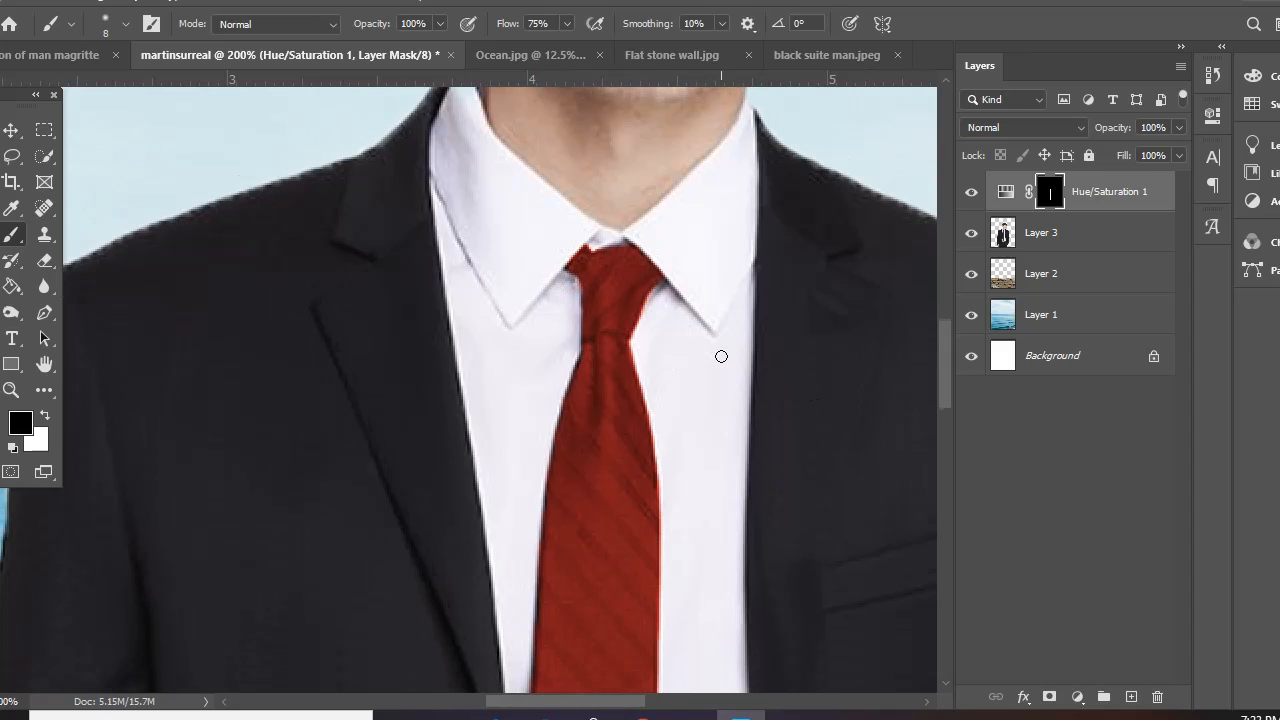
scroll(717, 367, "down", 5)
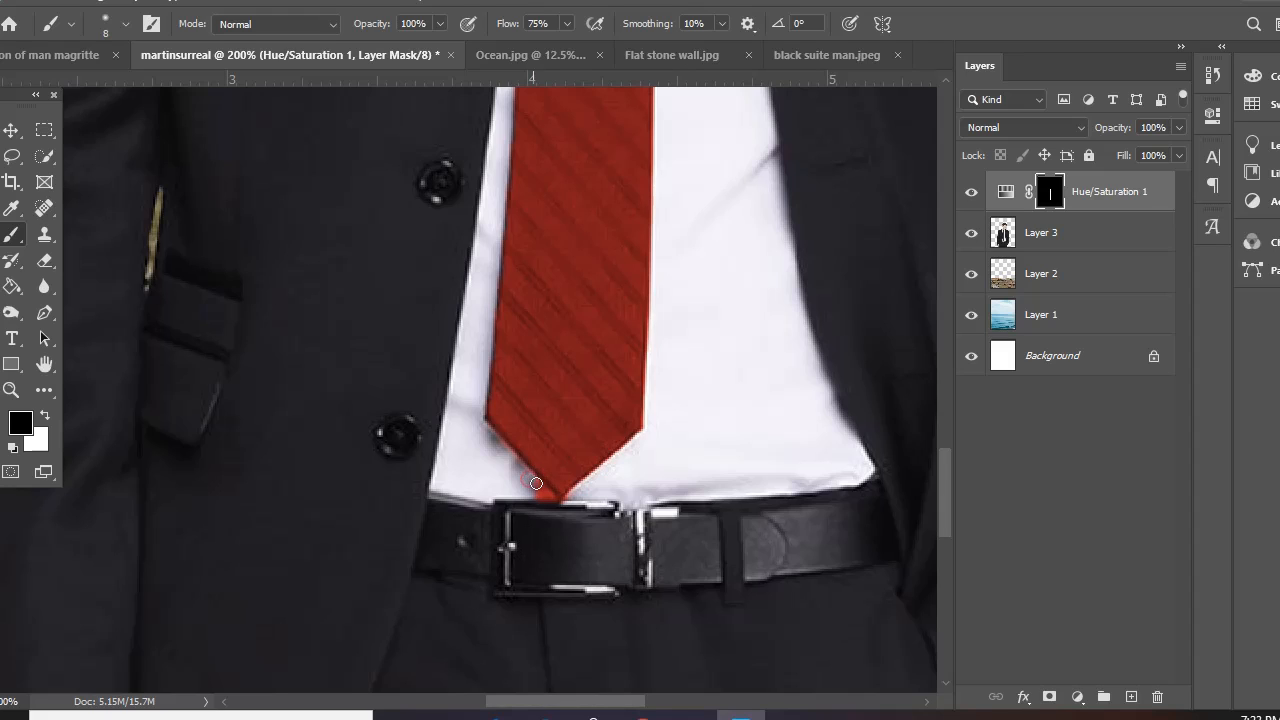
left_click_drag(536, 483, 559, 502)
Step: Review the recoloured tie and the man's head, ending on the upper part of the composite at 66.7%
scroll(790, 483, "up", 3)
scroll(790, 483, "up", 8)
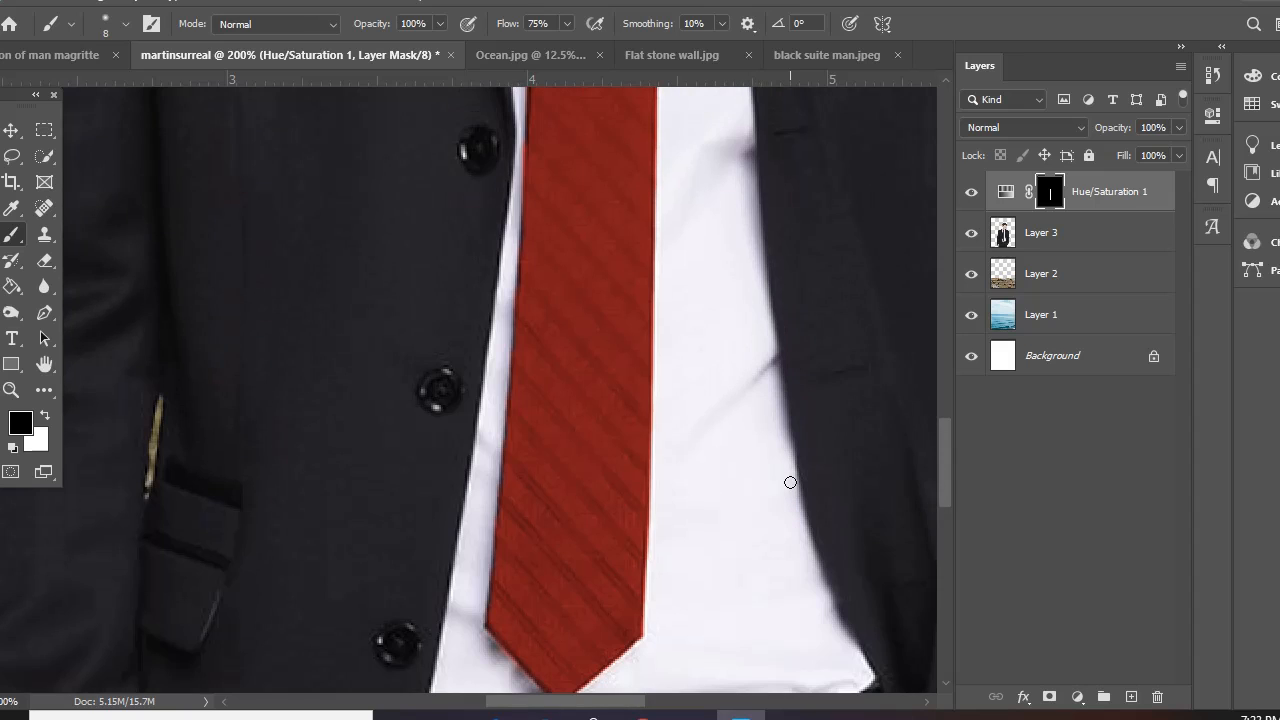
scroll(790, 483, "up", 6)
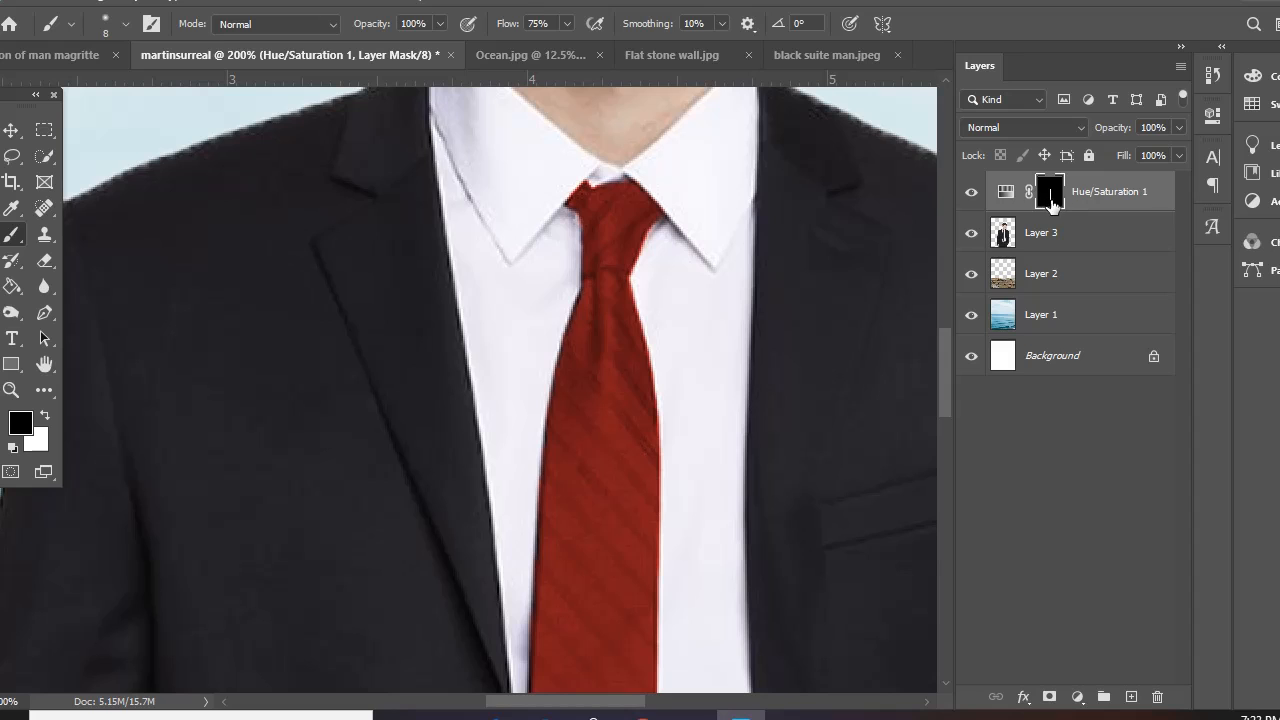
scroll(843, 409, "up", 6)
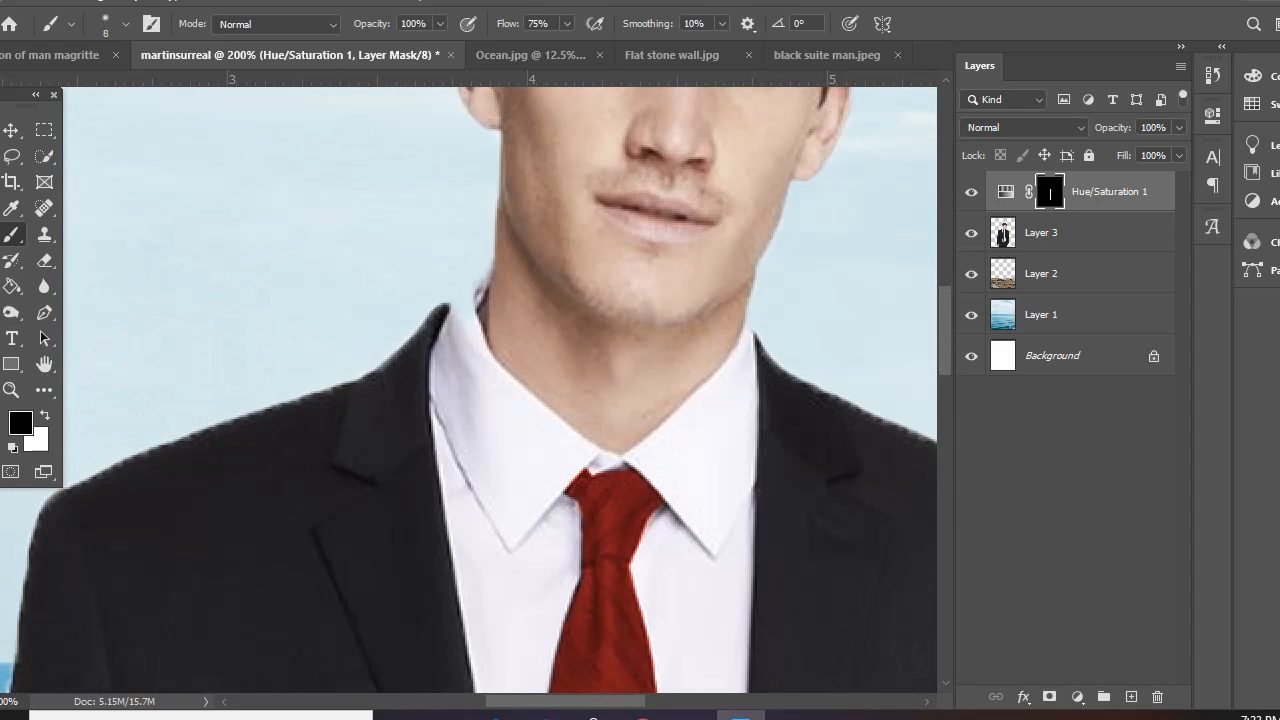
left_click(11, 131)
scroll(603, 403, "up", 8)
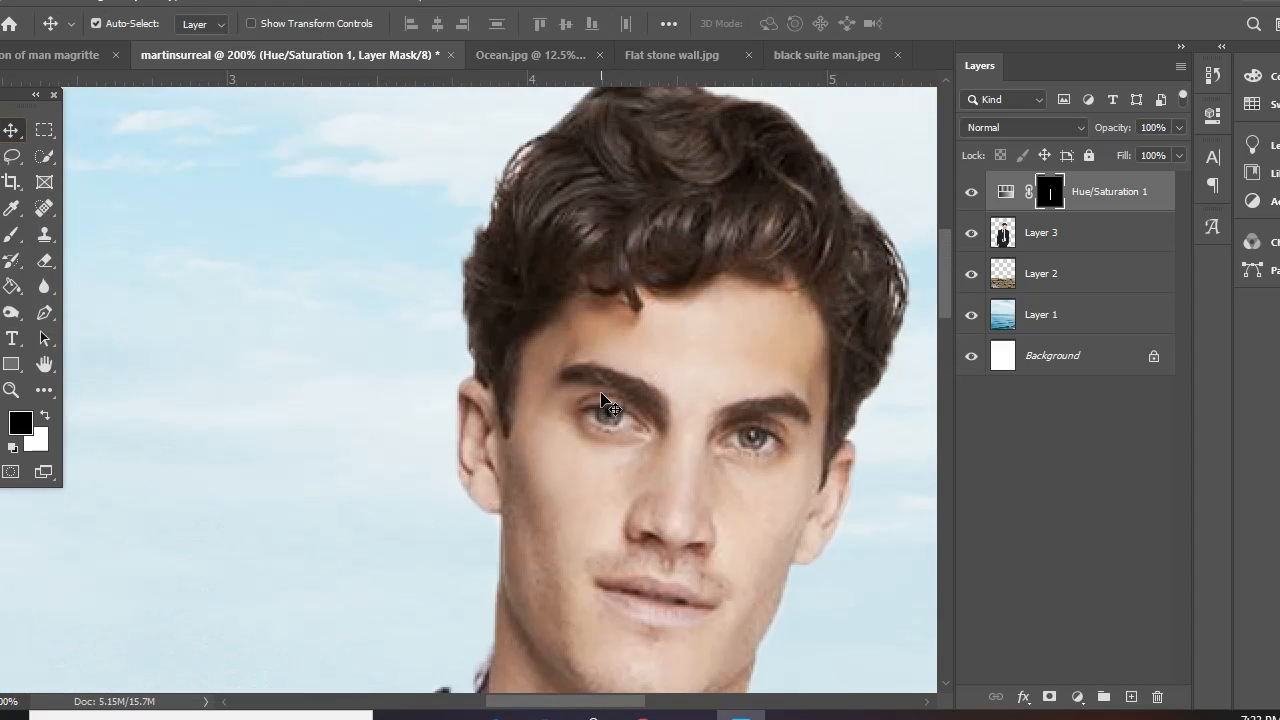
scroll(605, 398, "up", 5)
left_click(11, 390)
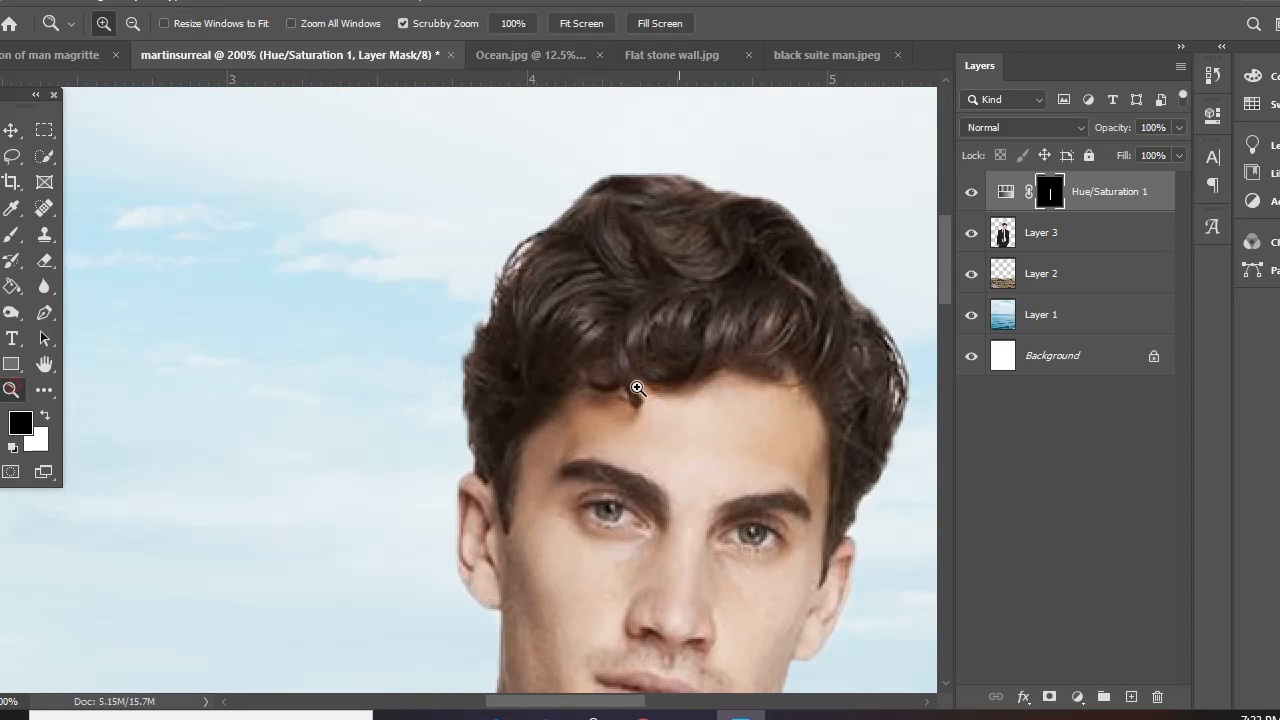
left_click(737, 403, "alt")
left_click(729, 420, "alt")
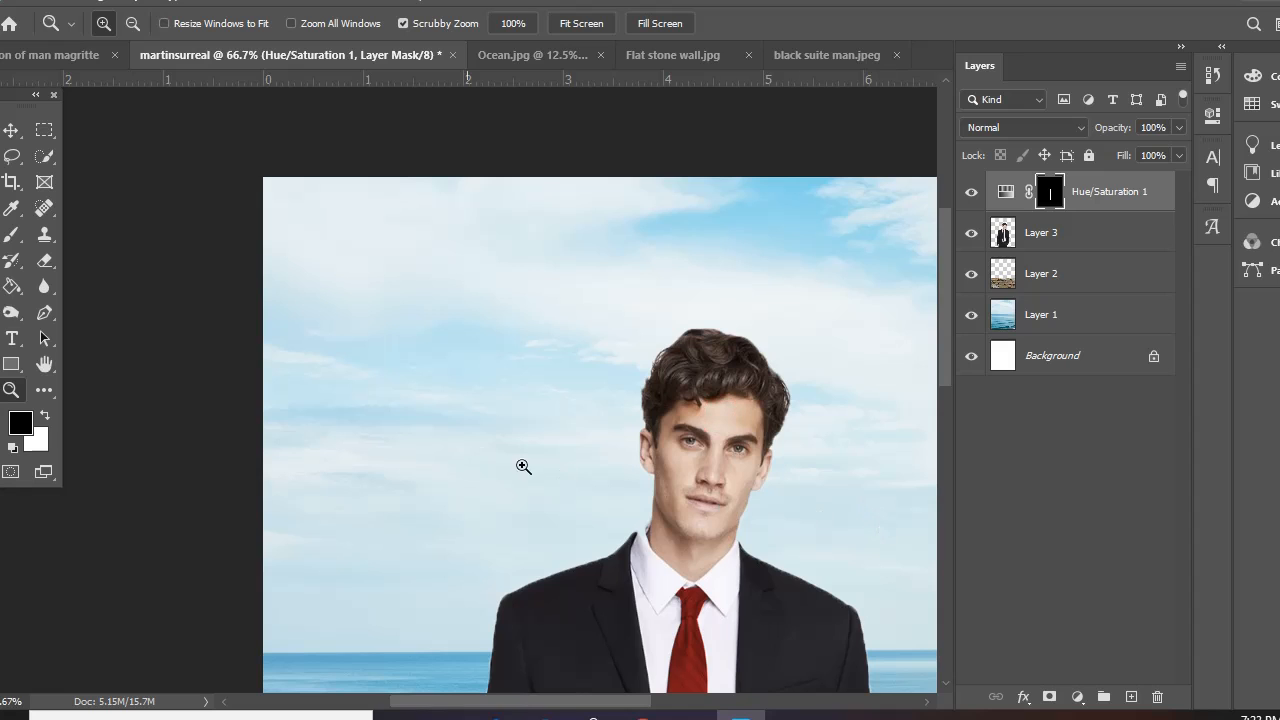
left_click(41, 368)
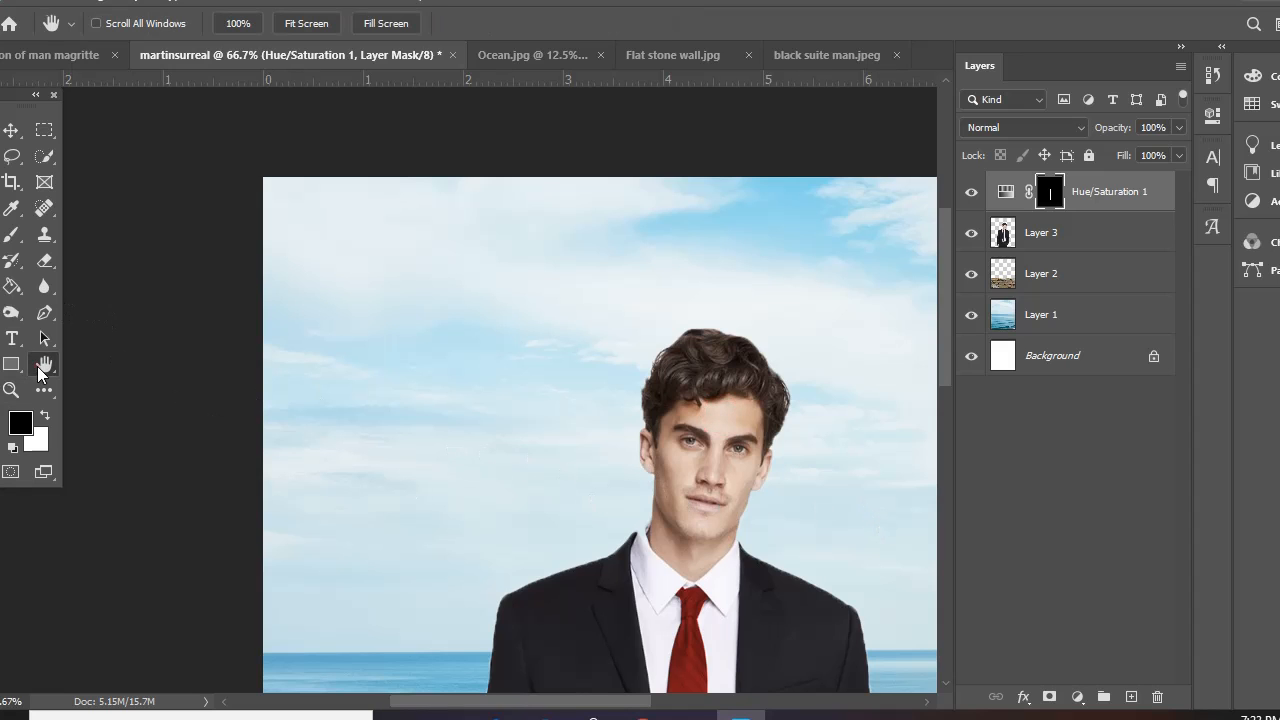
left_click_drag(506, 394, 317, 346)
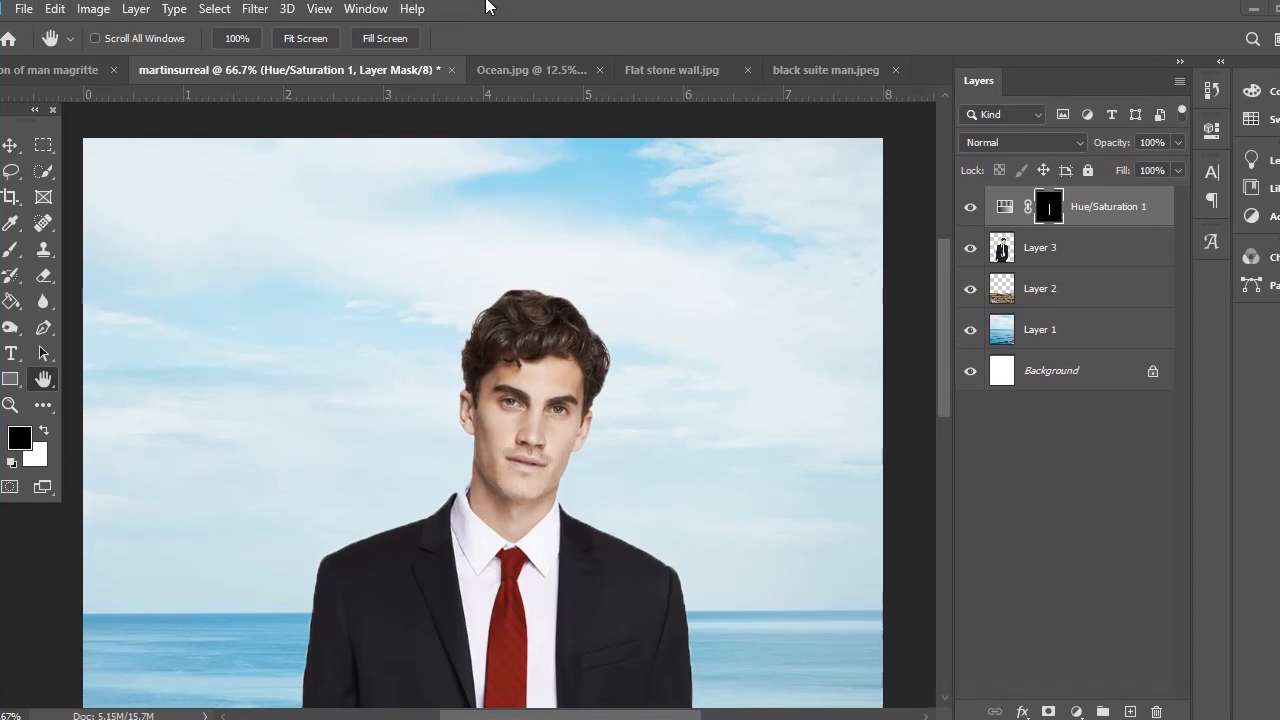
Step: Open the bowler hat image and convert its locked background into a normal layer
left_click(24, 10)
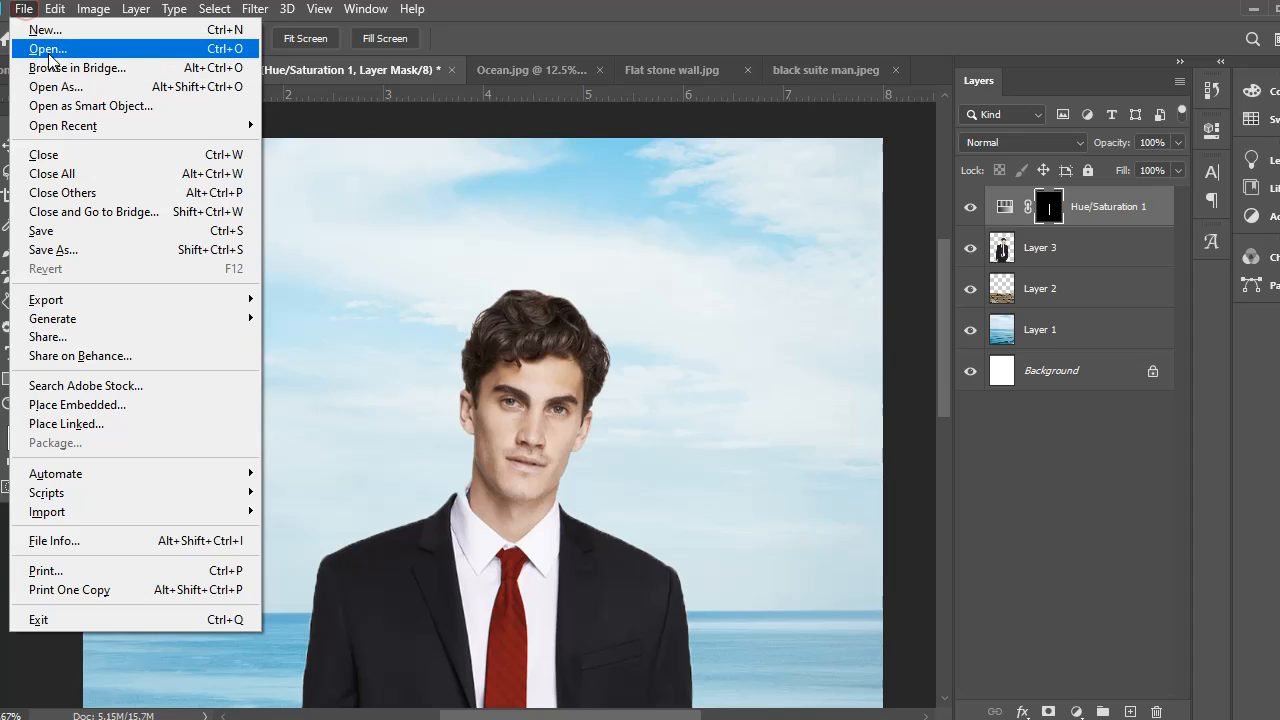
left_click(48, 48)
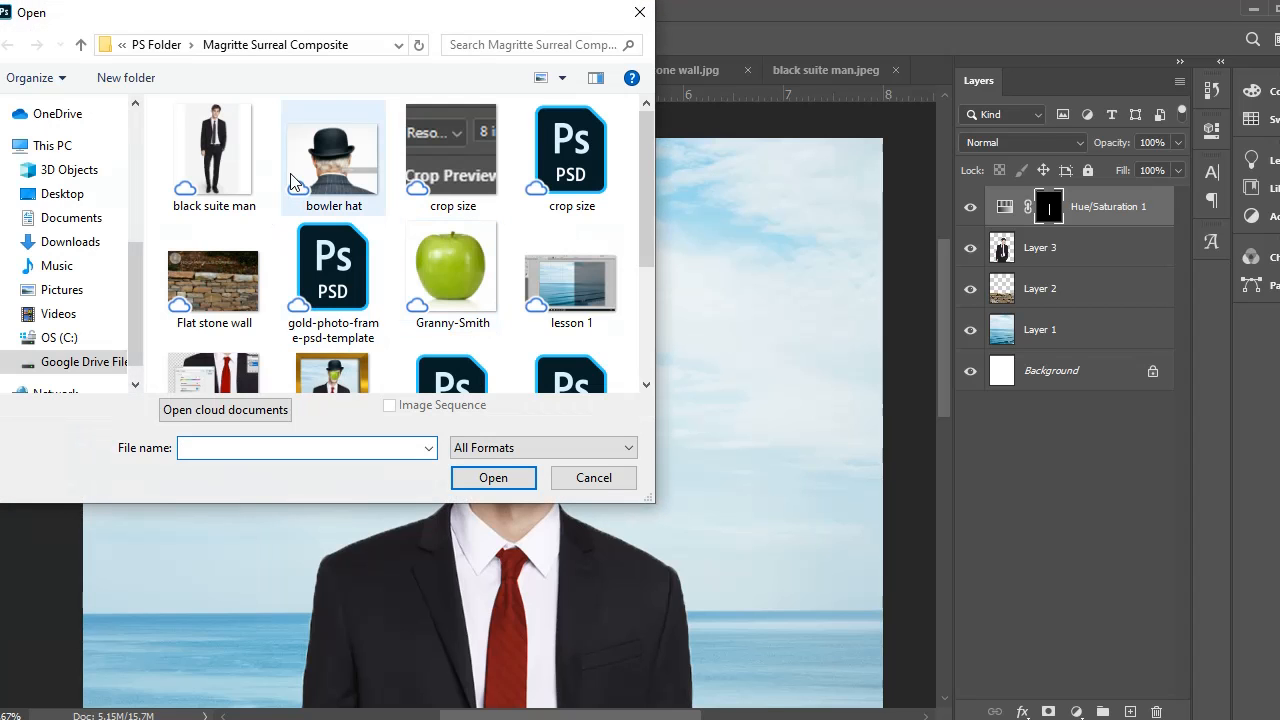
double_click(340, 168)
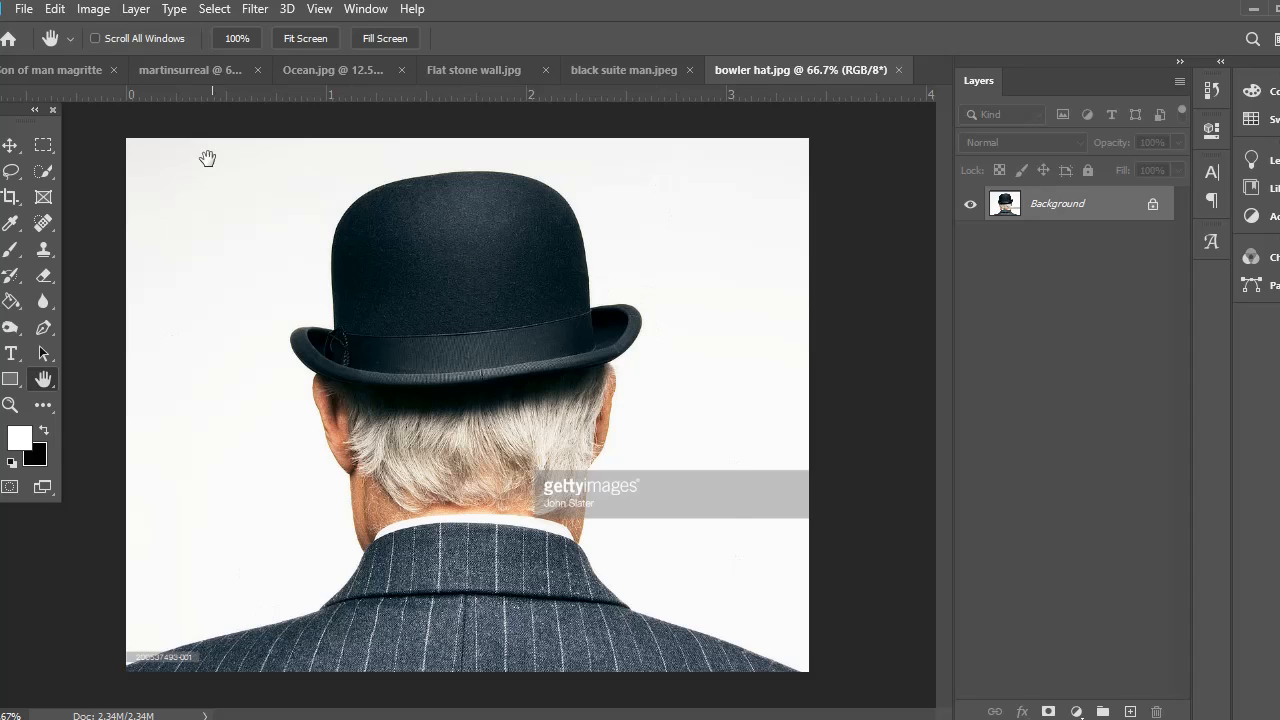
left_click(43, 171)
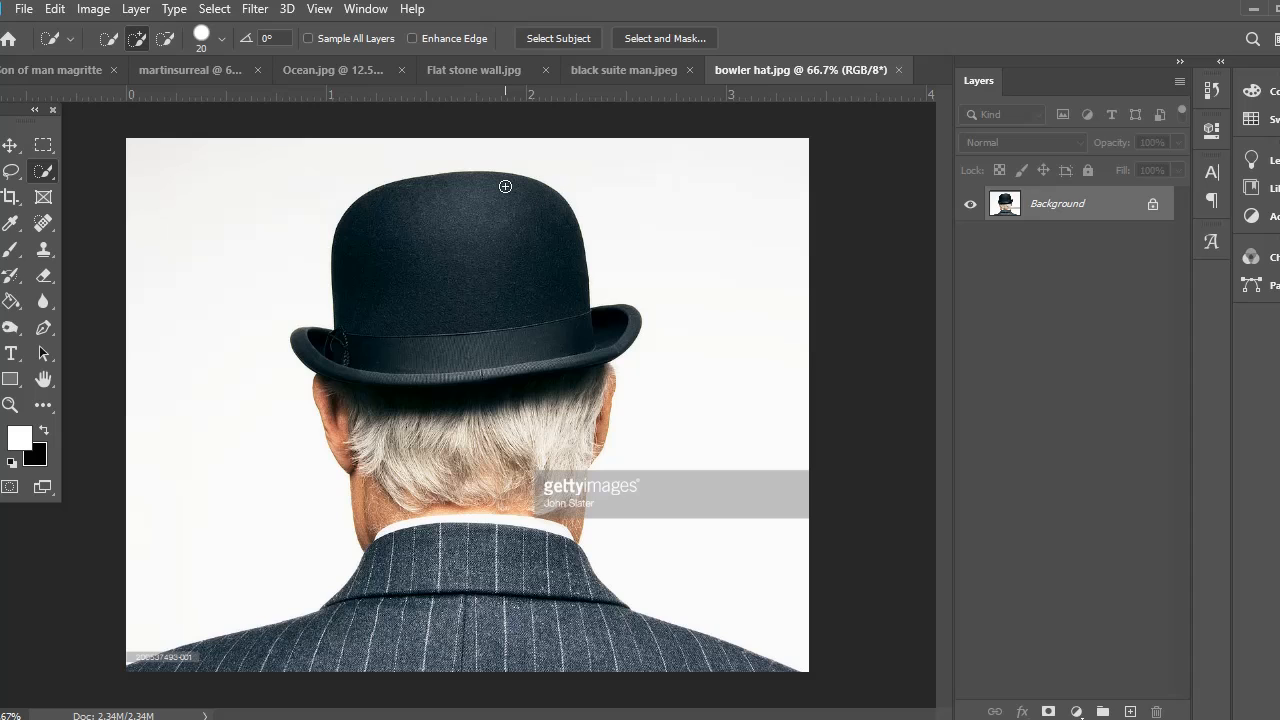
double_click(1113, 205)
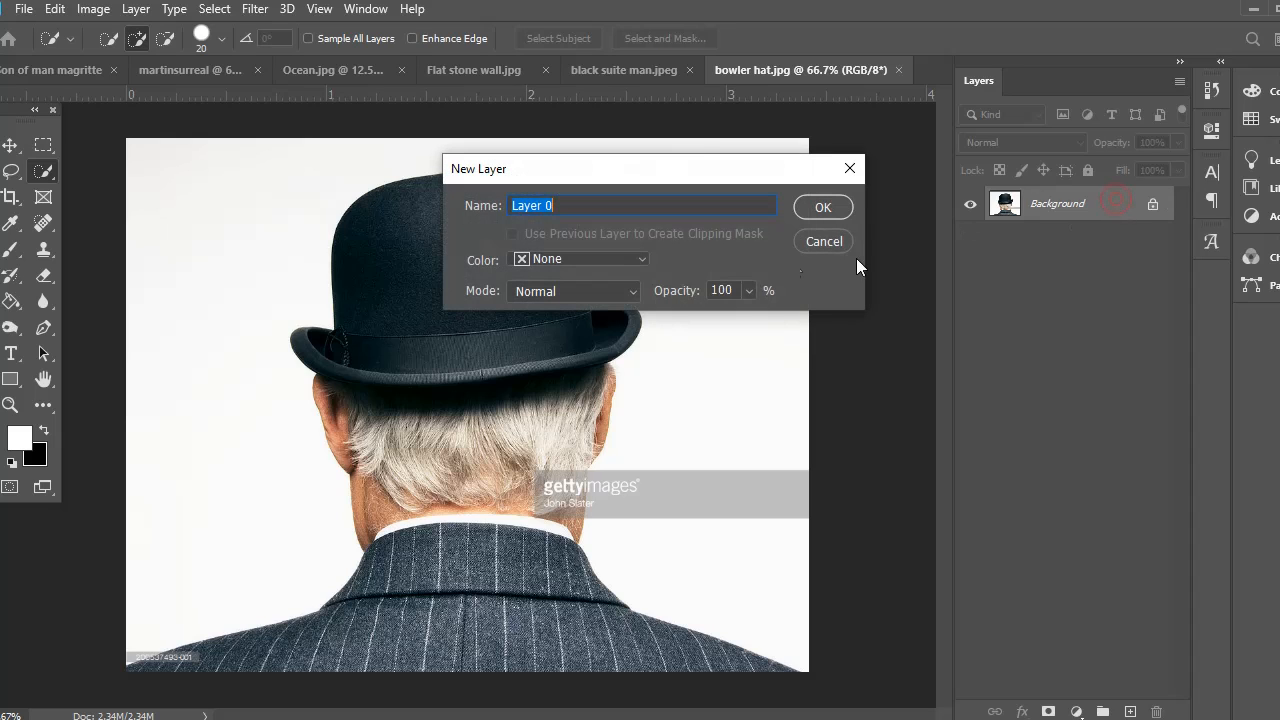
left_click(803, 207)
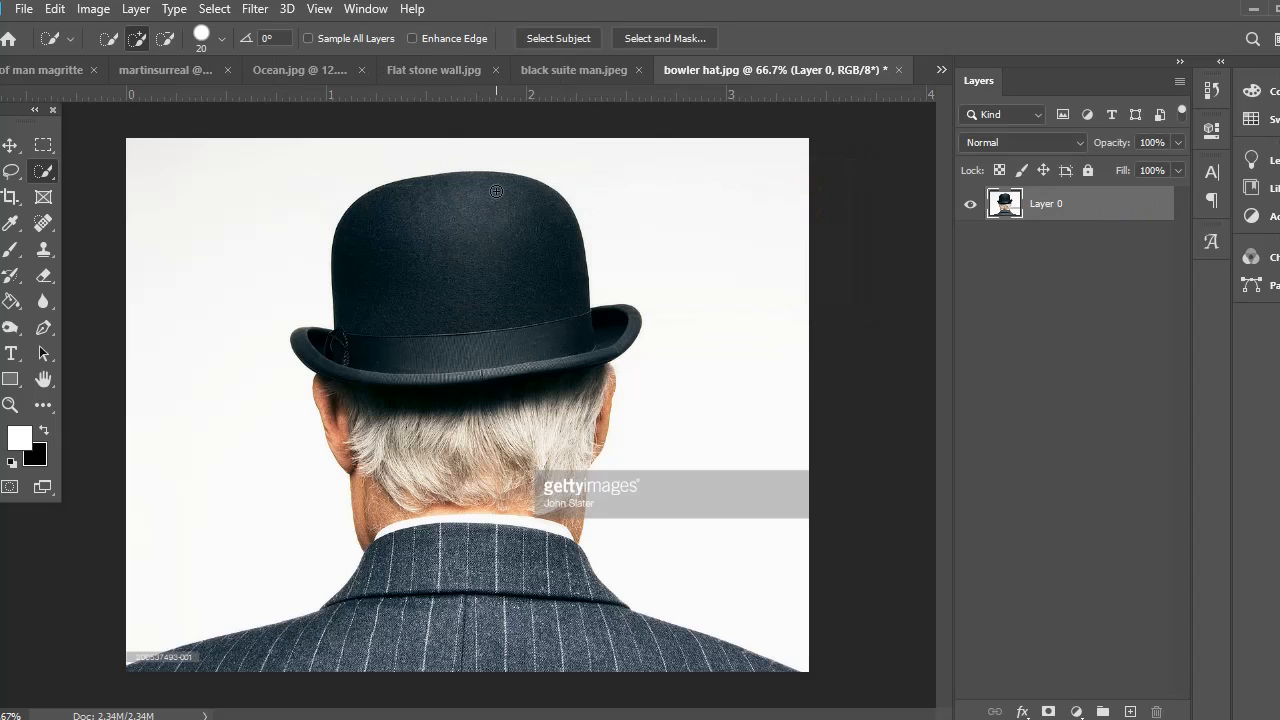
Step: Quick-select the bowler hat with the 20 px brush, covering the crown, the band and the whole curled brim
mouse_move(501, 184)
left_mouse_down()
mouse_move(449, 209)
mouse_move(425, 246)
mouse_move(466, 269)
left_mouse_up()
mouse_move(523, 307)
left_mouse_down()
mouse_move(585, 332)
mouse_move(572, 348)
mouse_move(472, 365)
left_mouse_up()
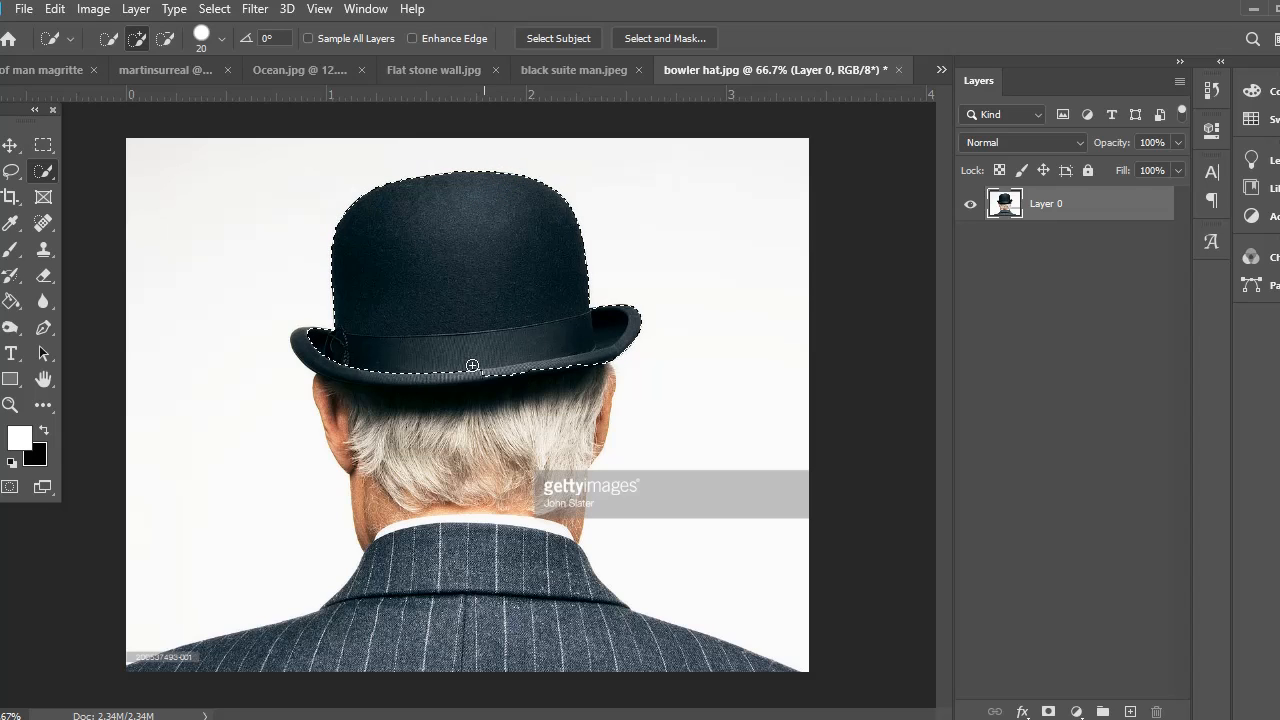
left_click(315, 342)
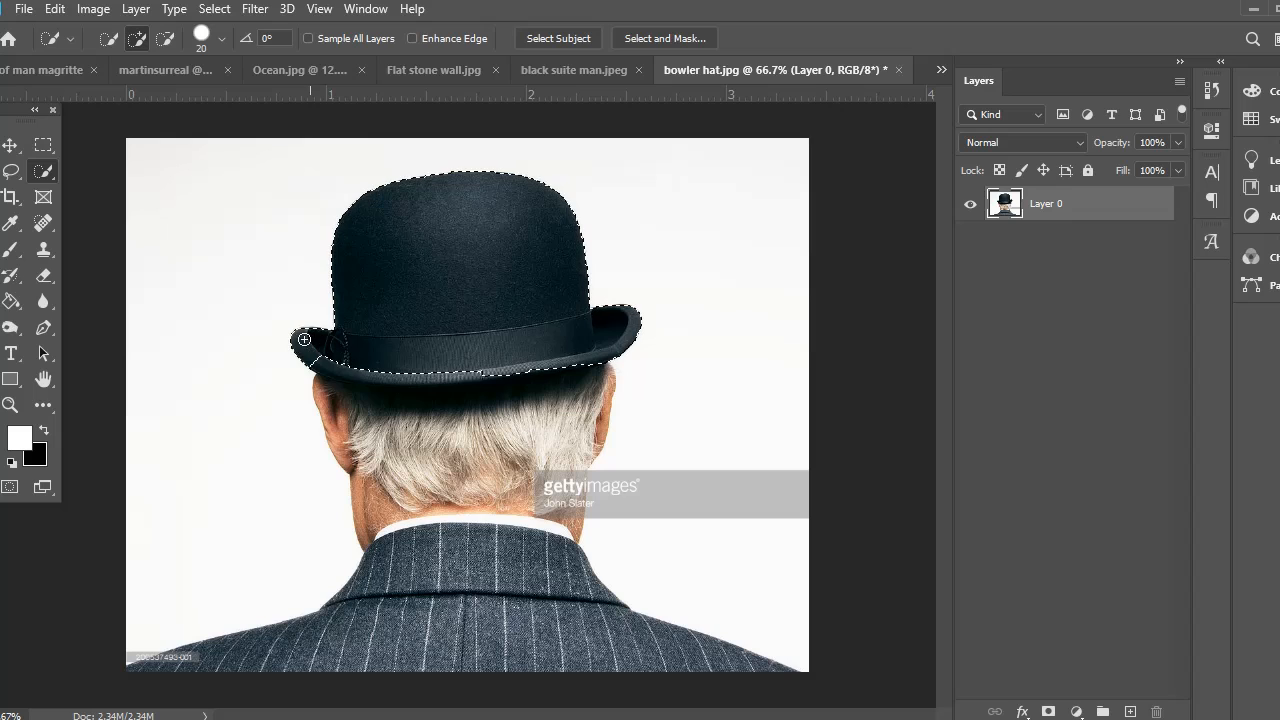
left_click_drag(382, 367, 411, 369)
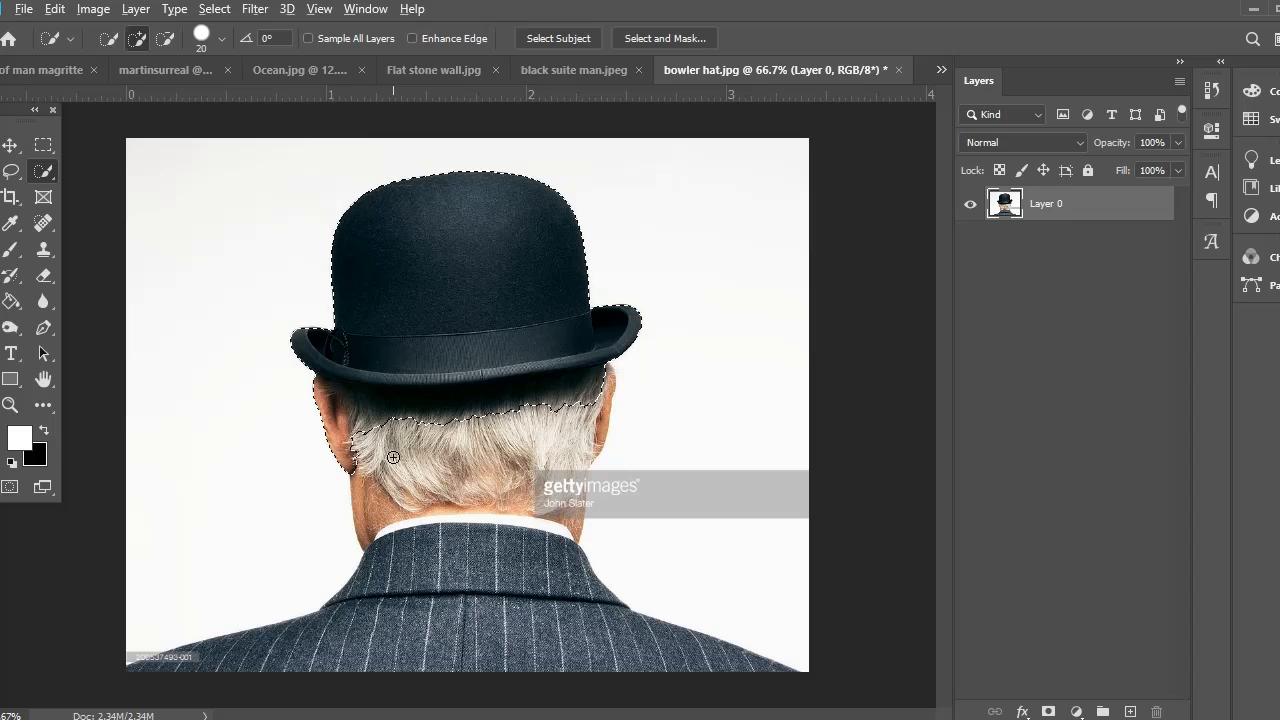
Step: Subtract the ear and hair below the brim from the hat selection and refine its lower edge
key("alt")
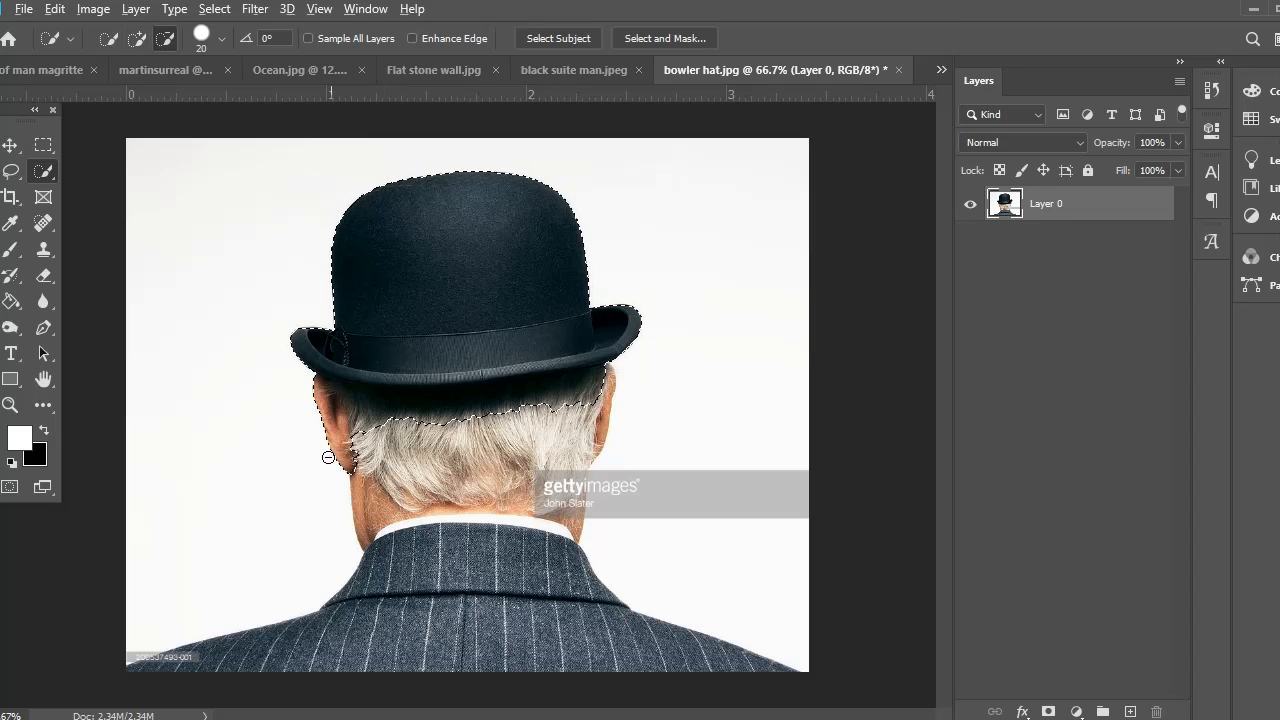
mouse_move(352, 463)
left_mouse_down()
mouse_move(341, 434)
mouse_move(324, 449)
mouse_move(314, 395)
mouse_move(330, 419)
mouse_move(342, 407)
mouse_move(365, 424)
mouse_move(443, 419)
left_mouse_up()
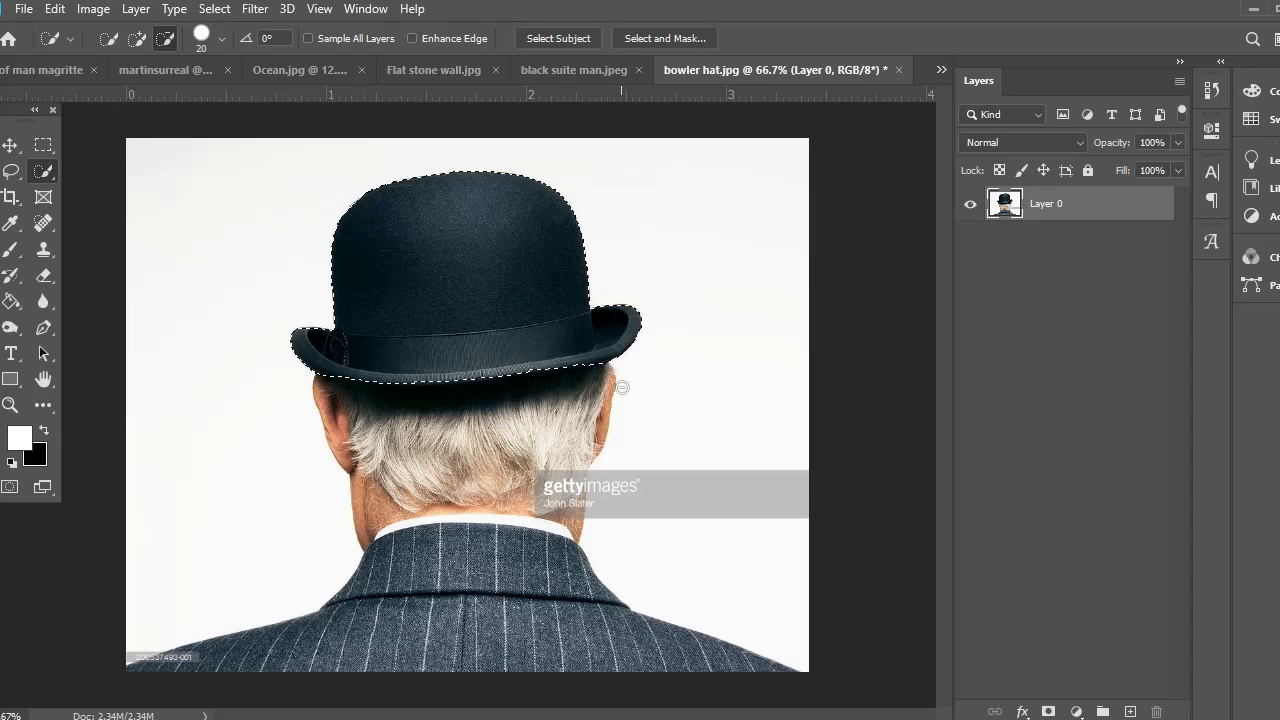
left_click_drag(326, 364, 343, 370)
left_click(320, 389, "alt")
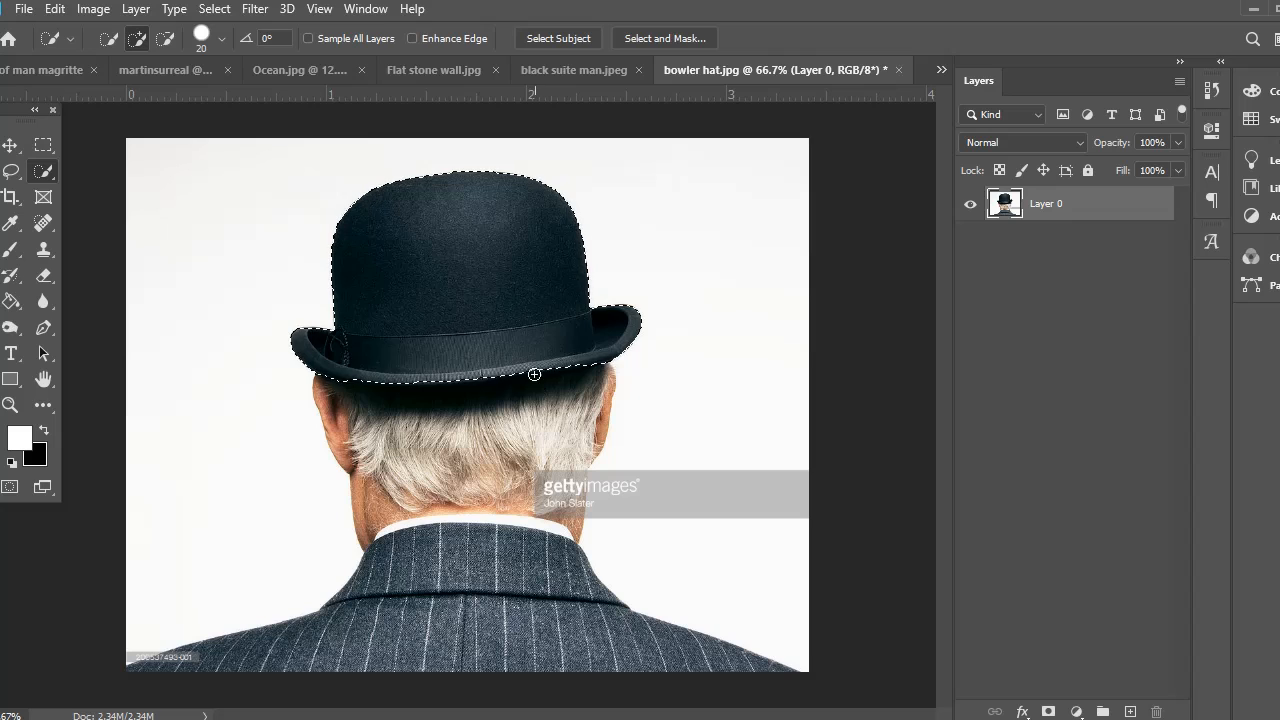
Step: Invert the selection and delete everything around the hat
left_click(214, 10)
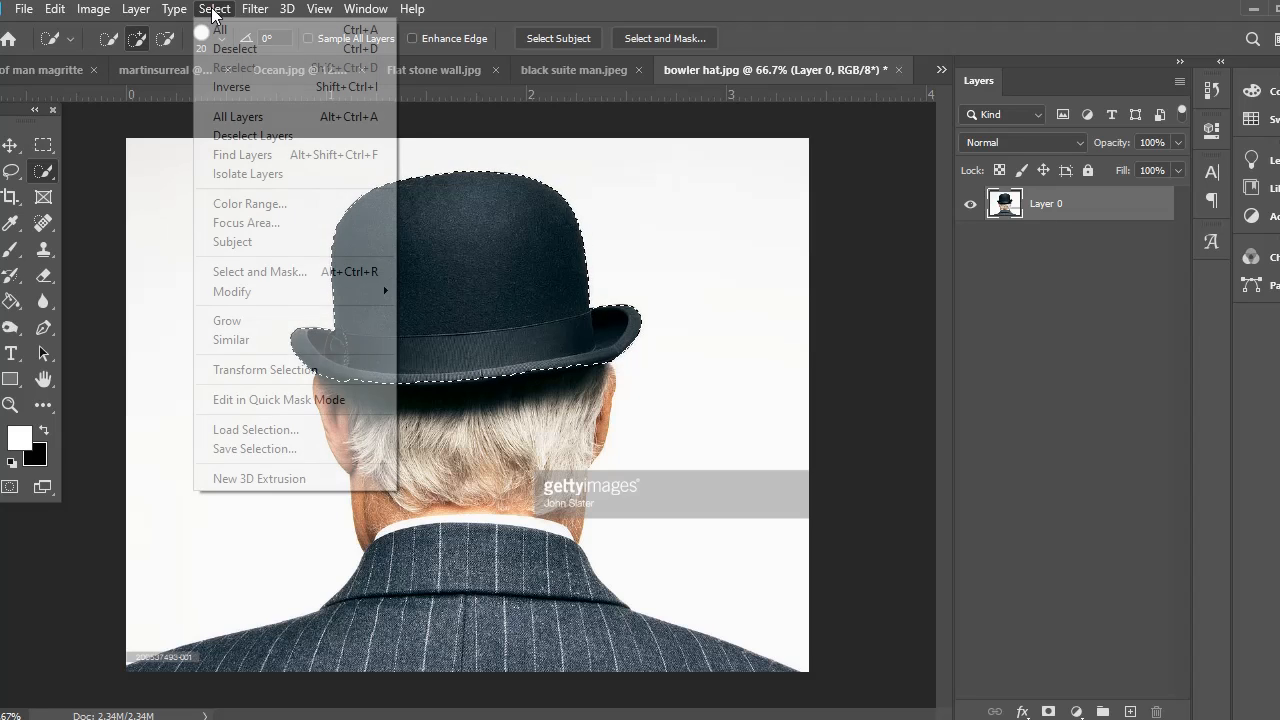
left_click(232, 87)
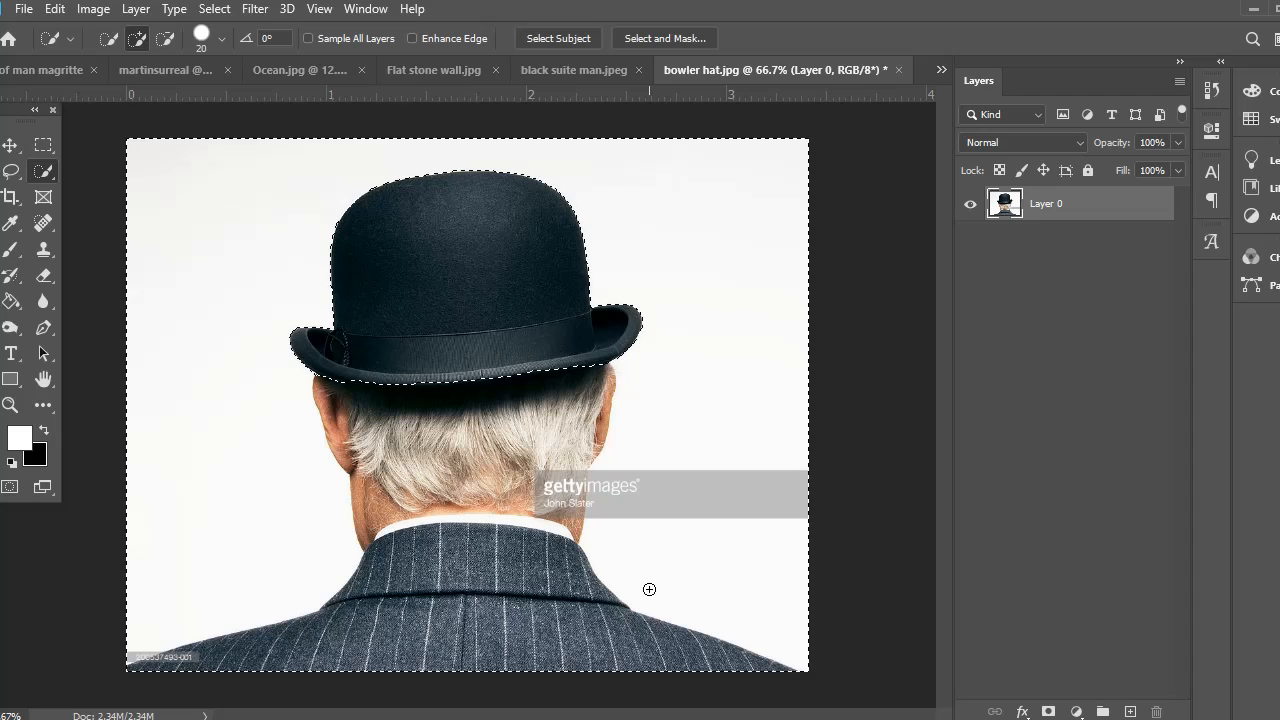
key("Delete")
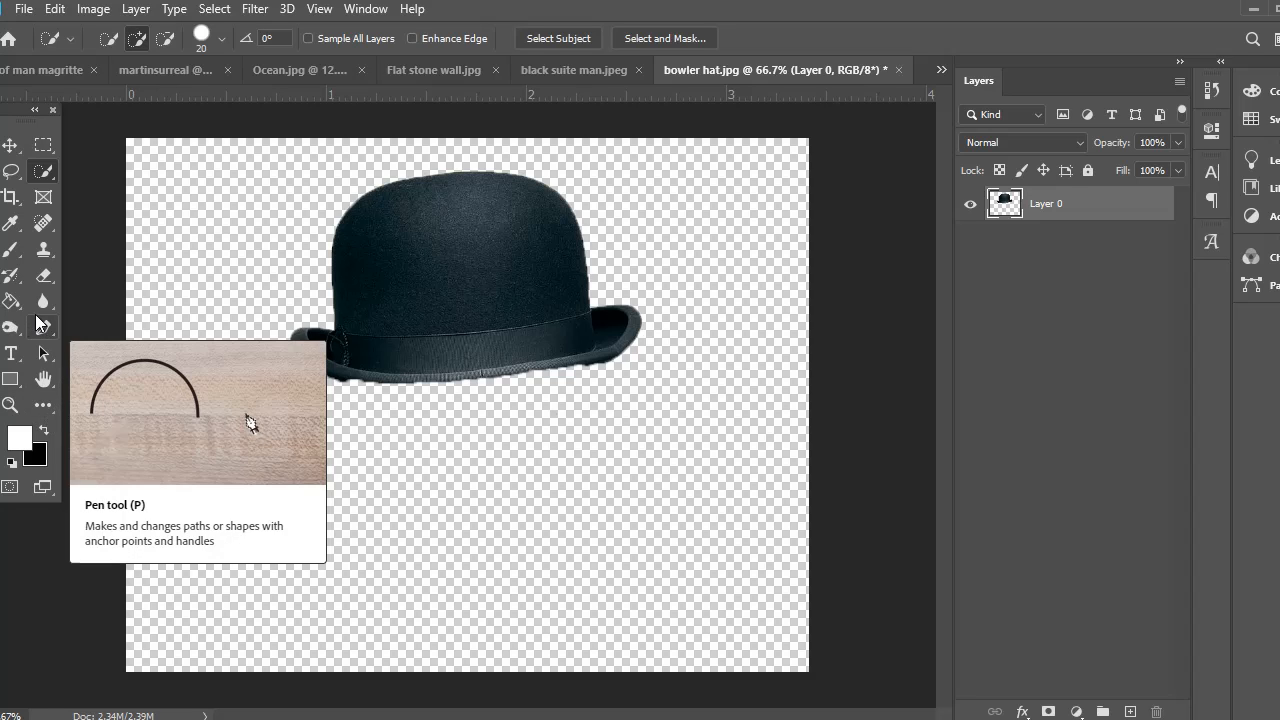
Step: Set up a 30 px Eraser with reduced hardness for cleaning the hat's edge at 100% zoom
left_click(10, 405)
left_click(402, 309)
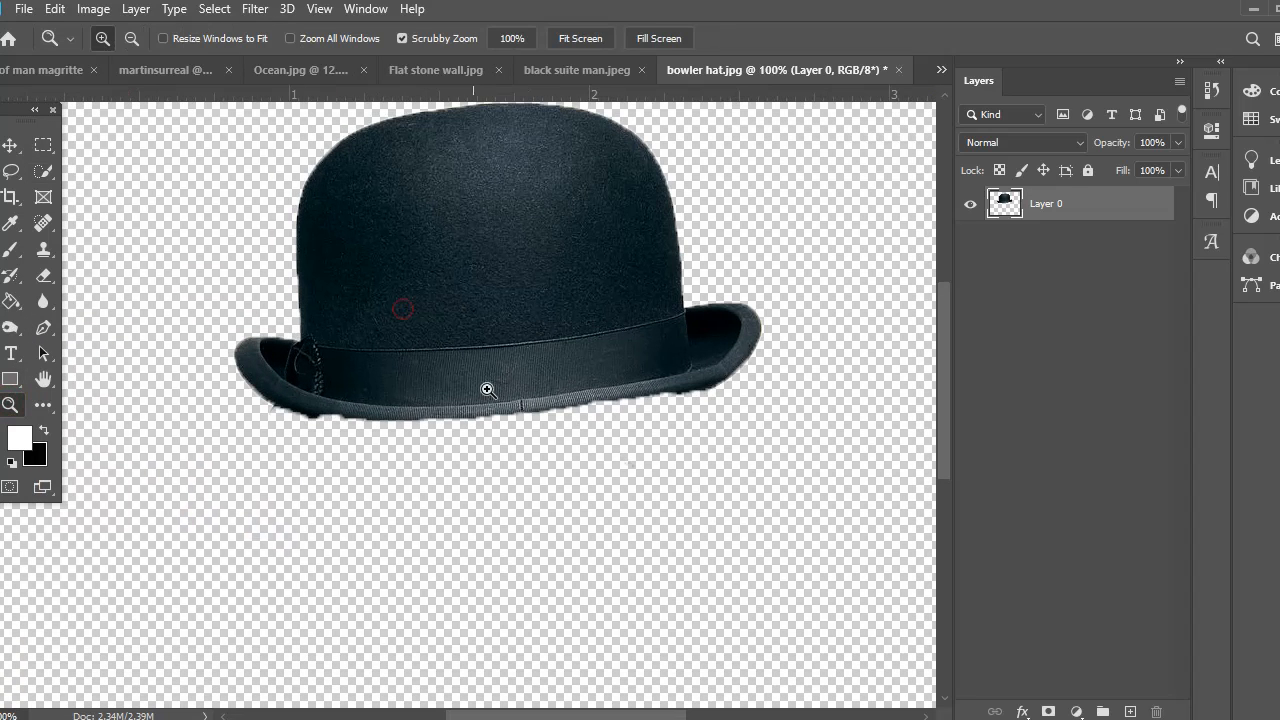
left_click(43, 275)
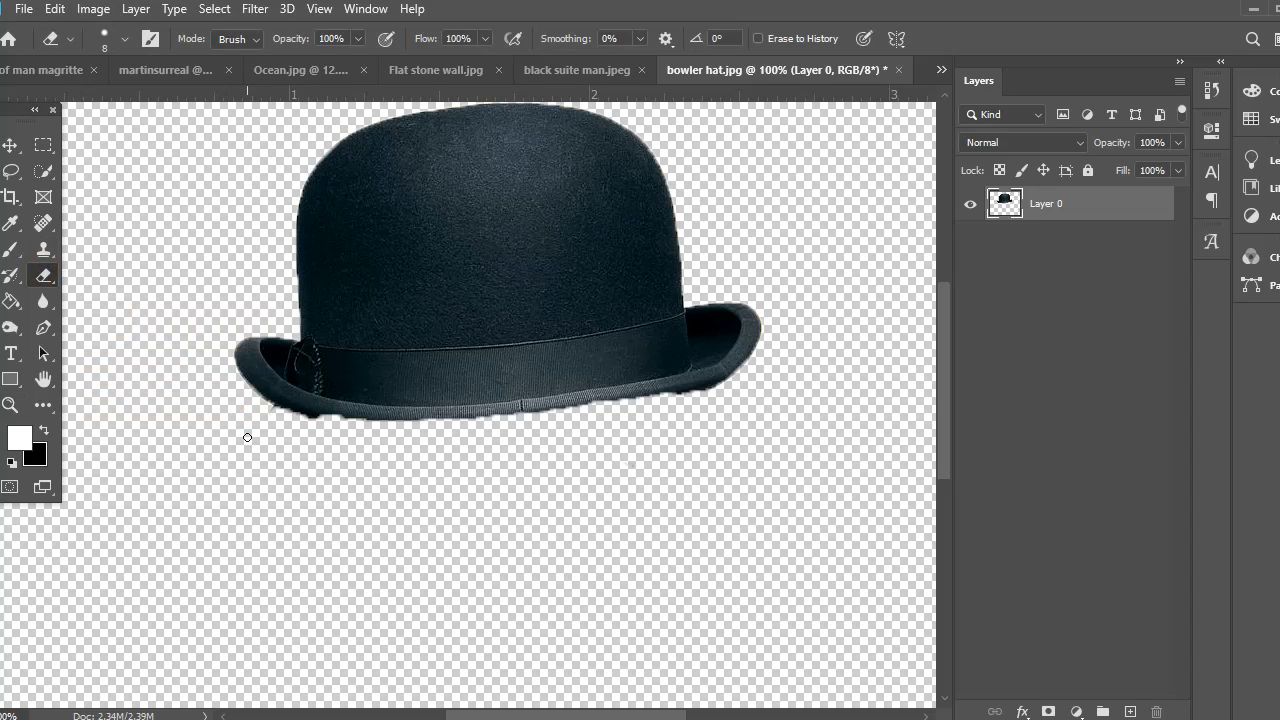
key("bracketright")
key("bracketright")
key("bracketright")
key("bracketright")
left_click(121, 35)
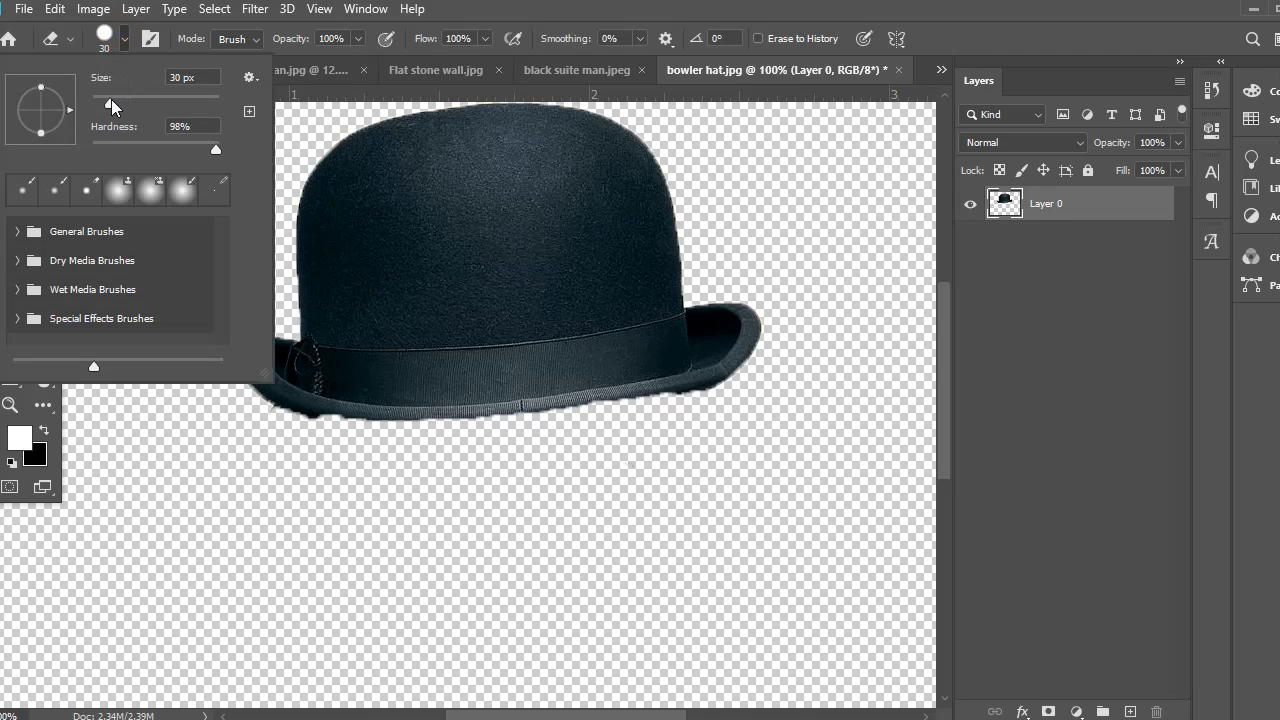
left_click_drag(213, 151, 142, 151)
left_click(250, 425)
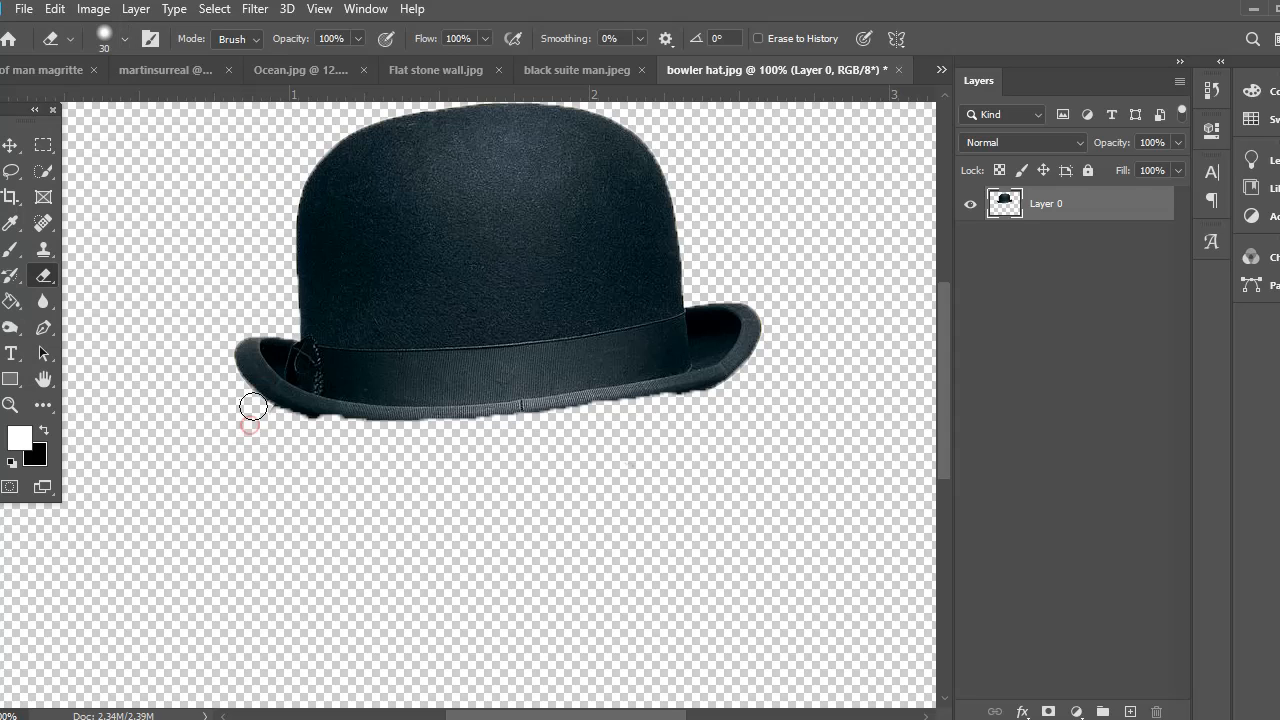
Step: Erase the rough leftover bits along the underside of the hat's brim, from one curled end to the other
left_click(248, 406)
left_click_drag(263, 416, 313, 427)
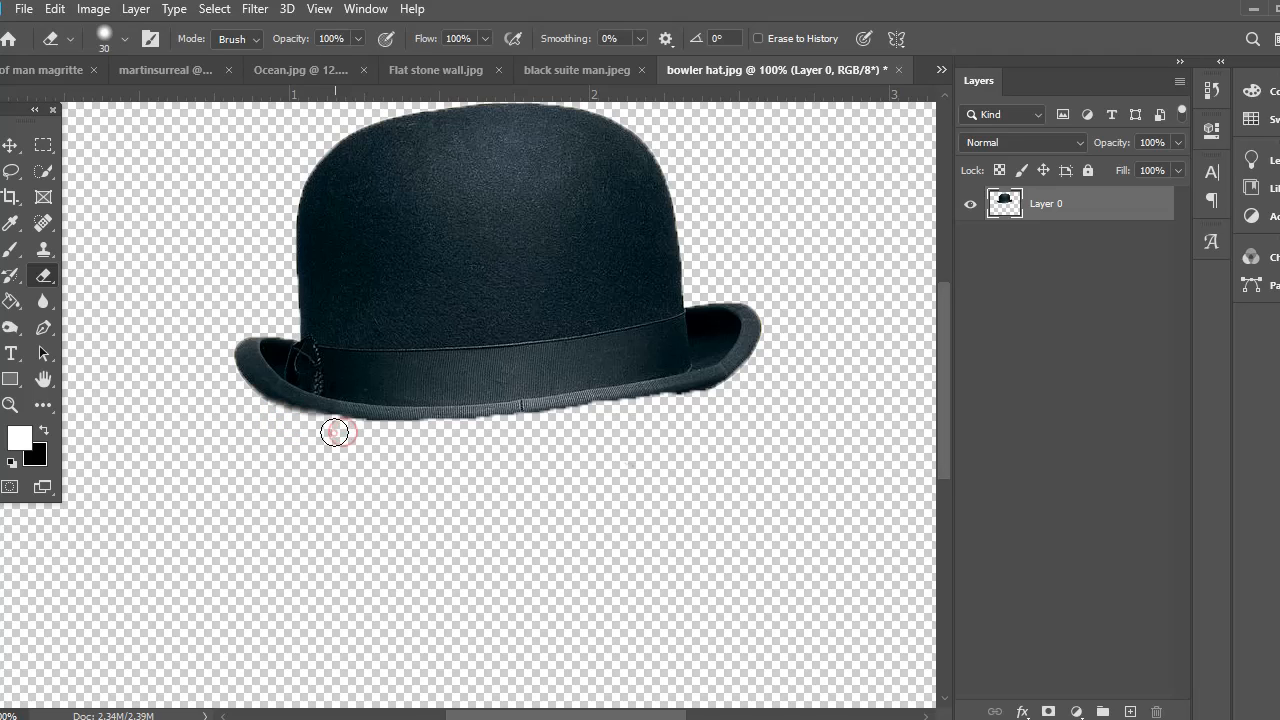
left_click(733, 400)
left_click(718, 396)
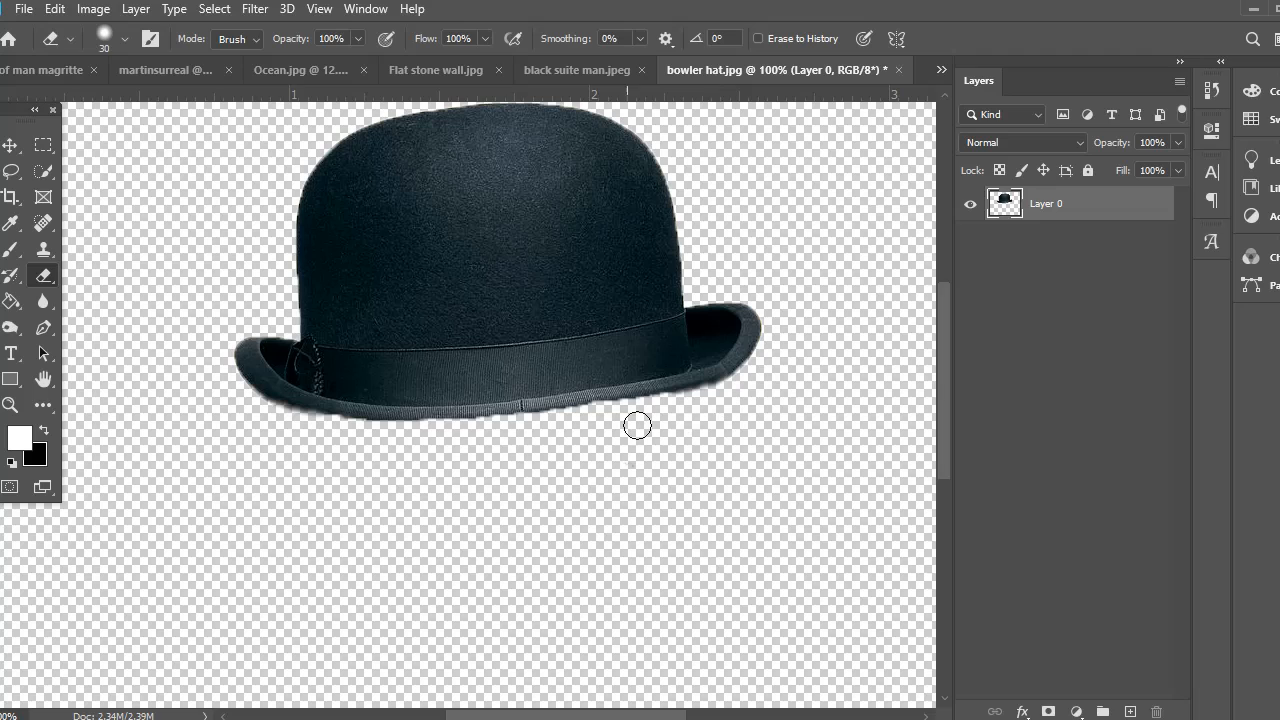
left_click(361, 435)
left_click(465, 435)
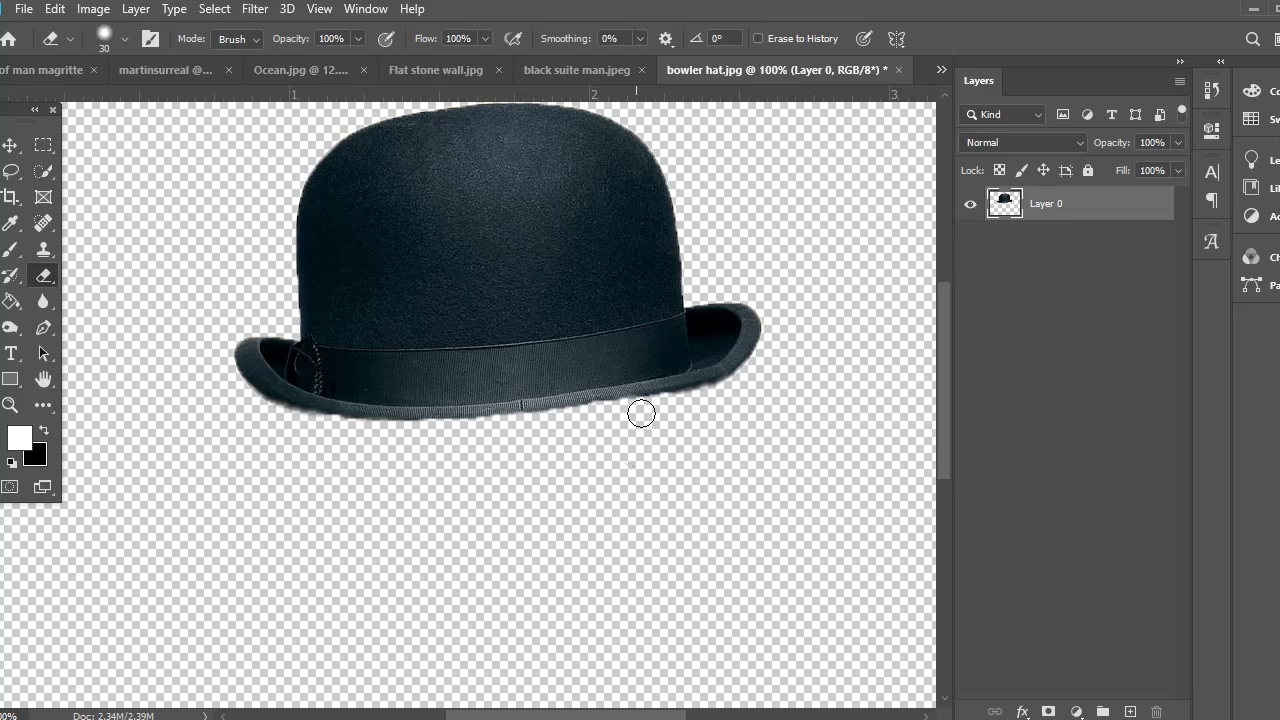
left_click_drag(674, 406, 697, 403)
scroll(137, 635, "up", 2)
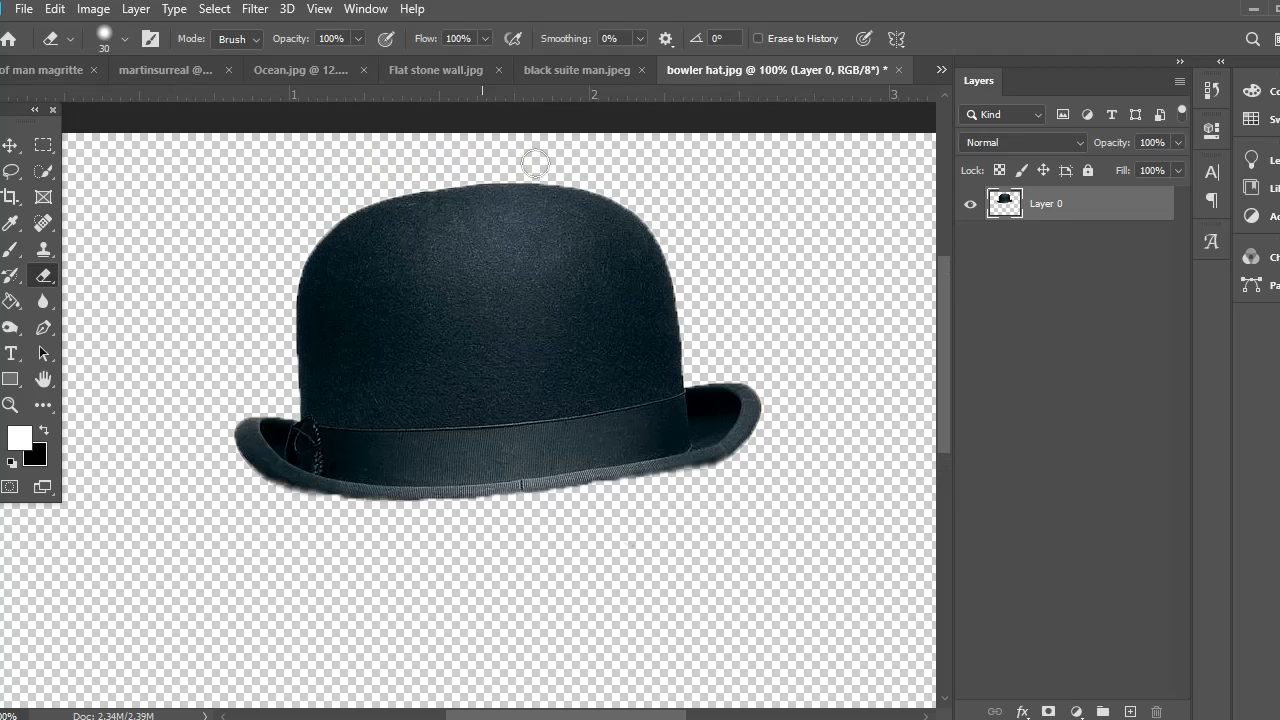
Step: Copy the entire hat cutout and paste it as a new layer into the martinsurreal document
left_click(214, 10)
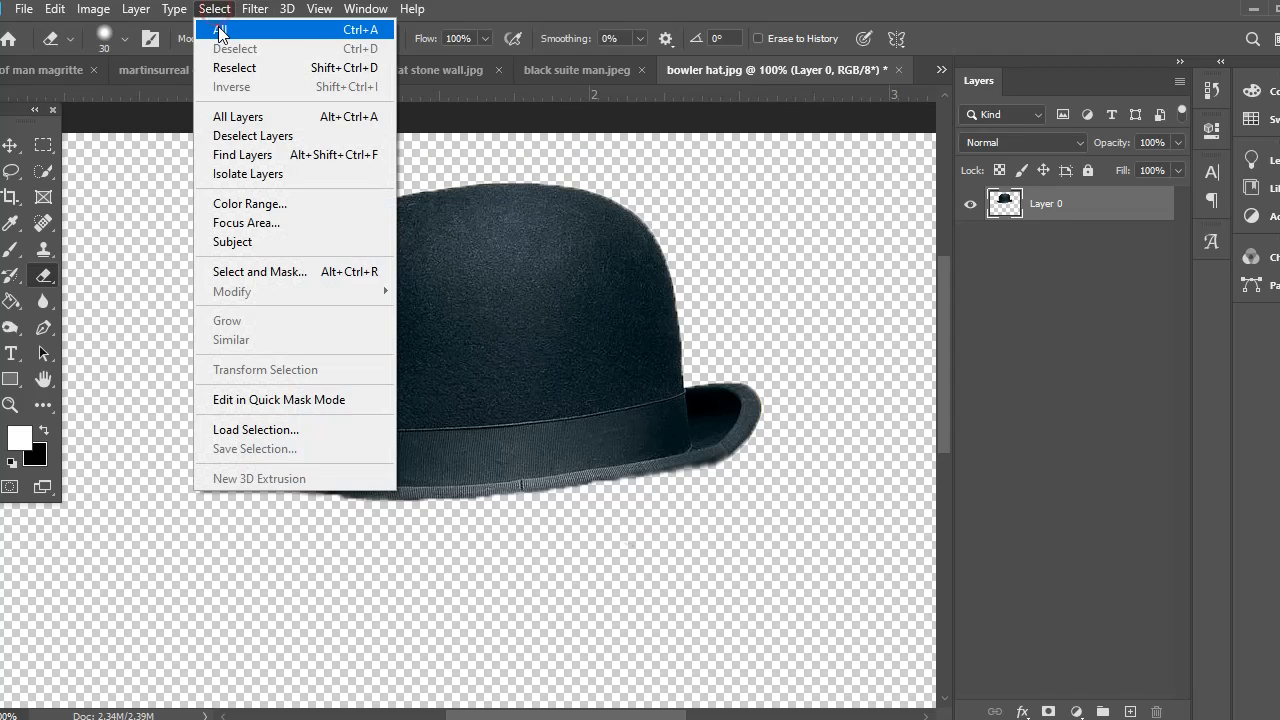
left_click(220, 30)
left_click(50, 9)
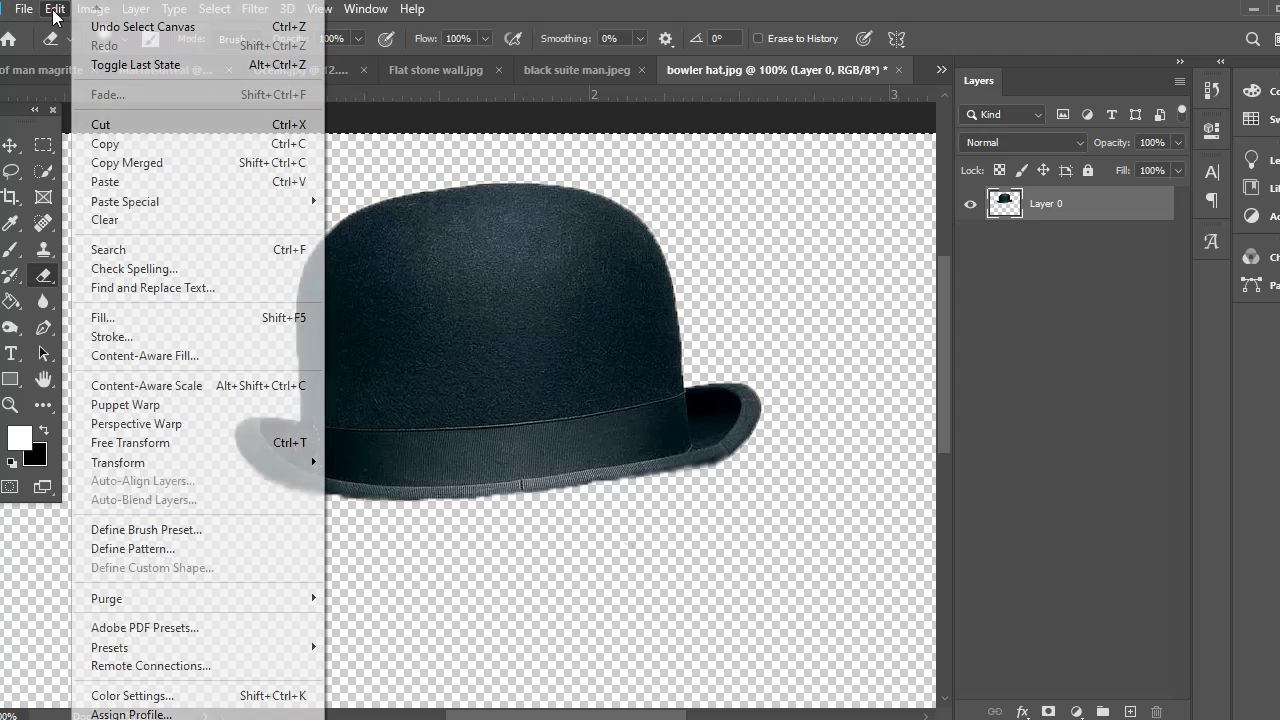
left_click(98, 138)
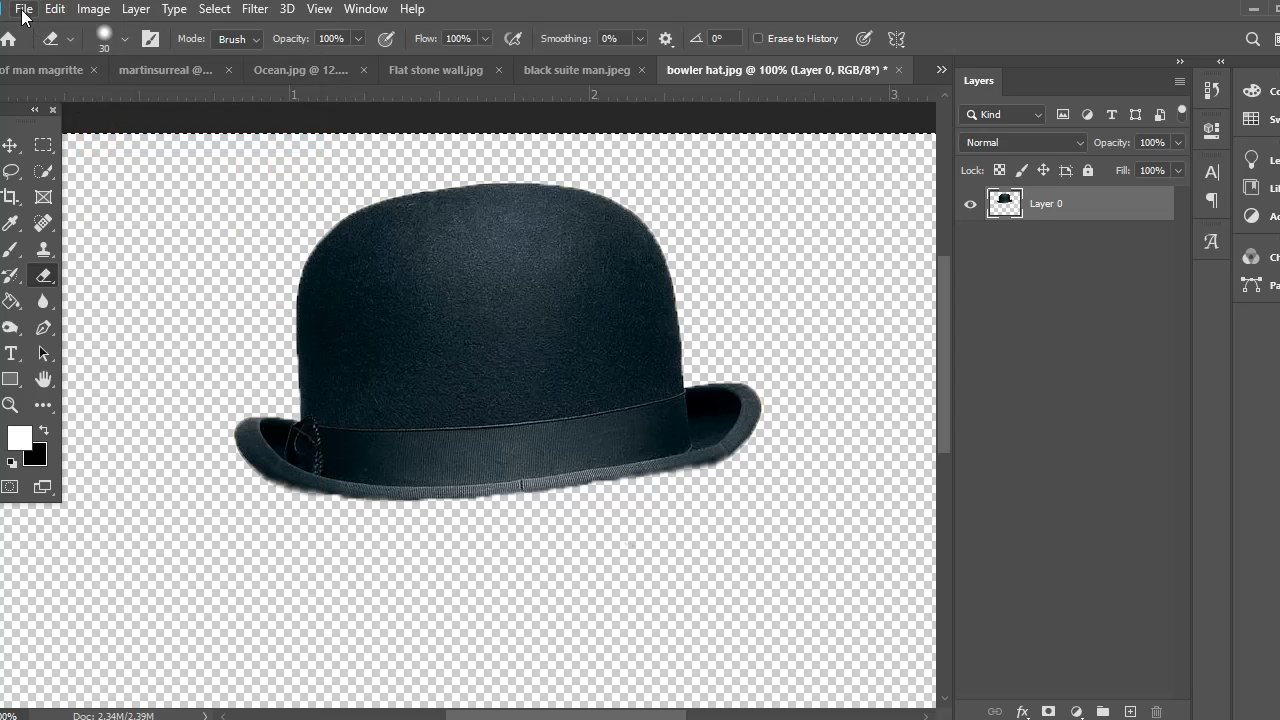
left_click(22, 9)
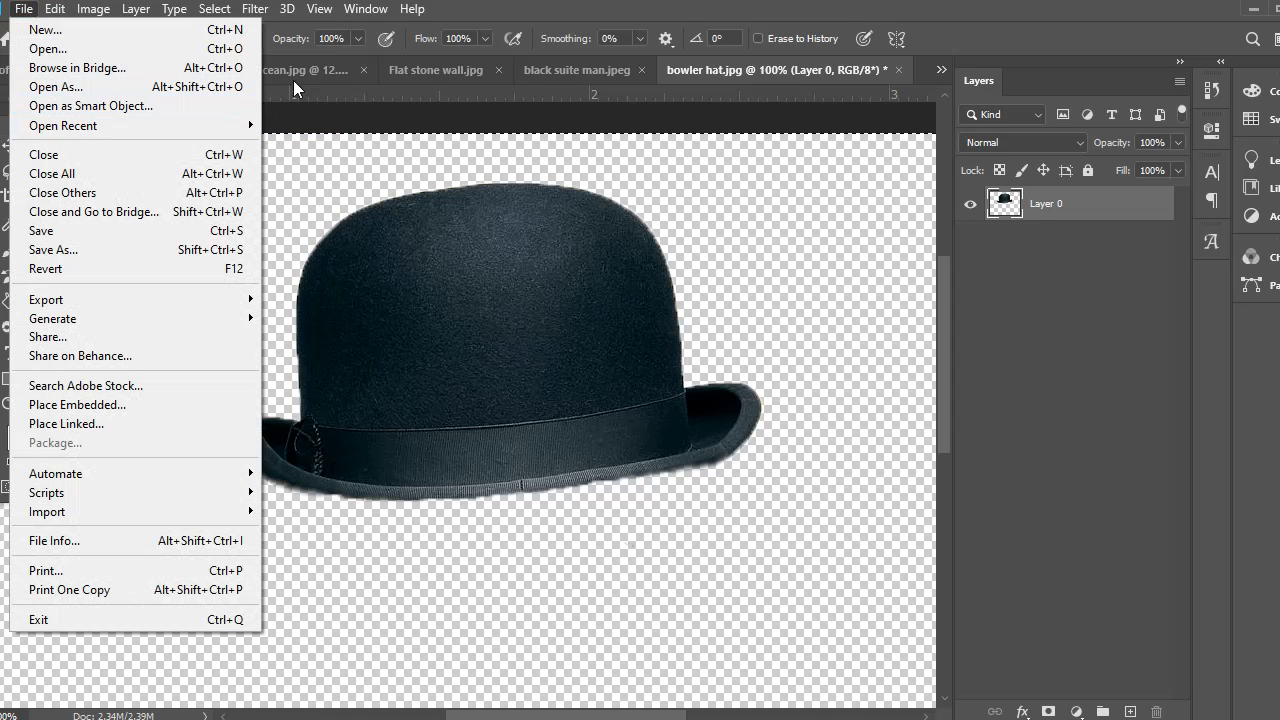
left_click(355, 88)
left_click(166, 69)
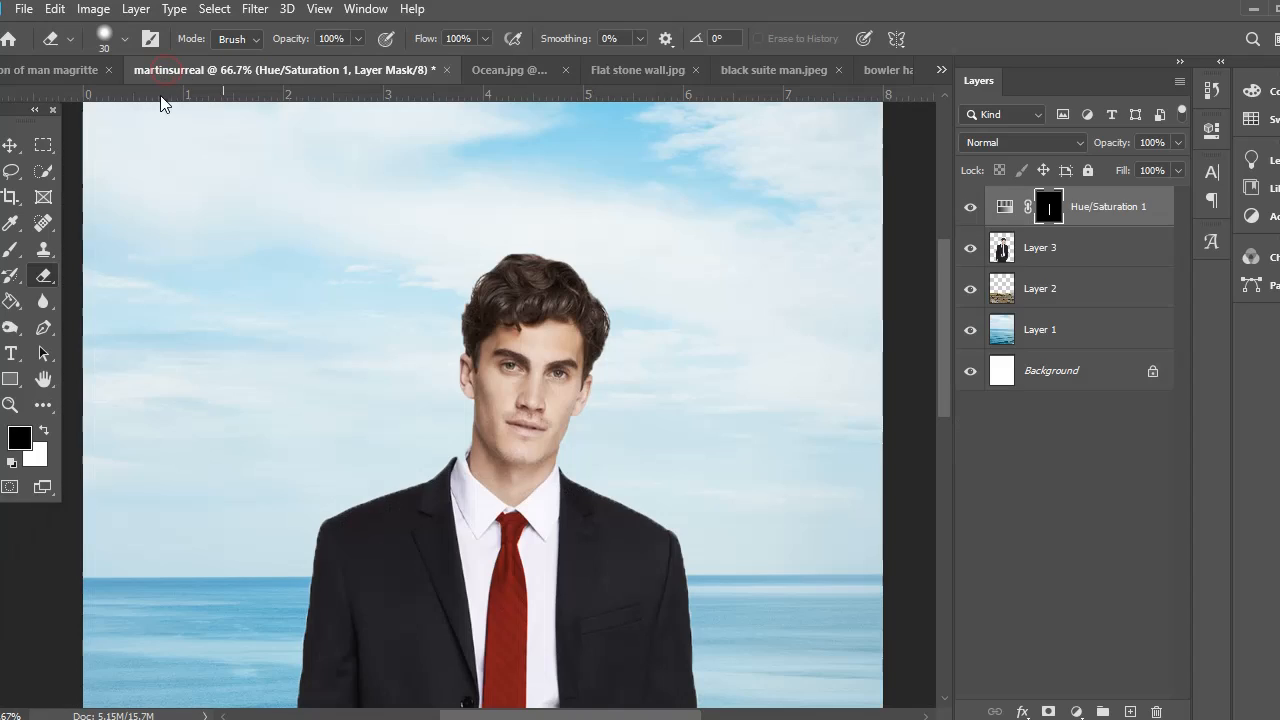
left_click(52, 9)
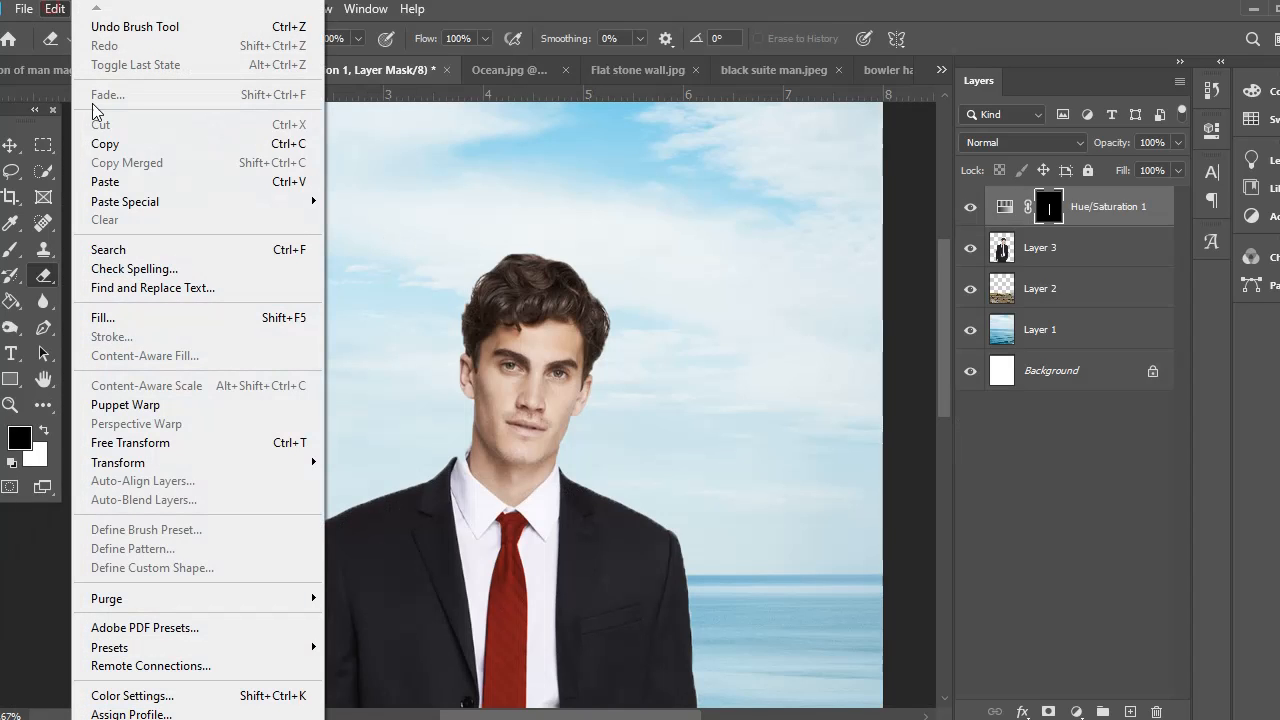
left_click(113, 186)
key("x")
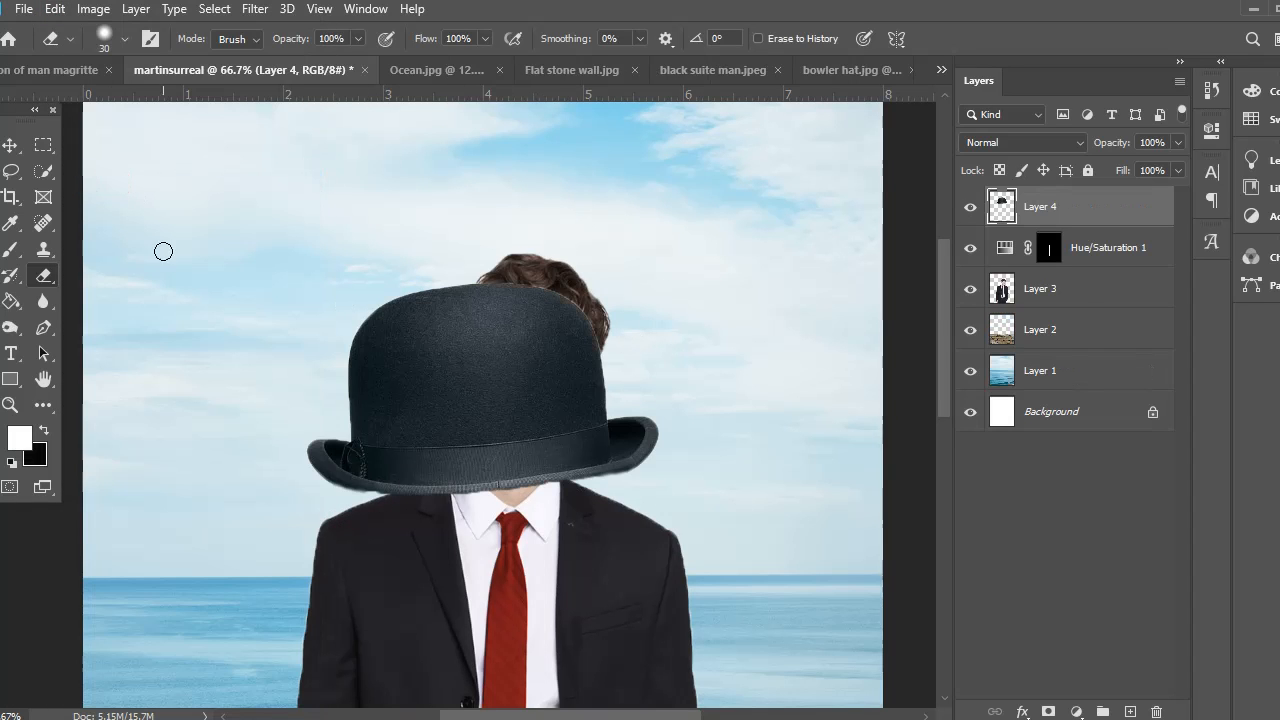
Step: Move the pasted hat up above the man's face and turn on the transform controls
left_click(10, 147)
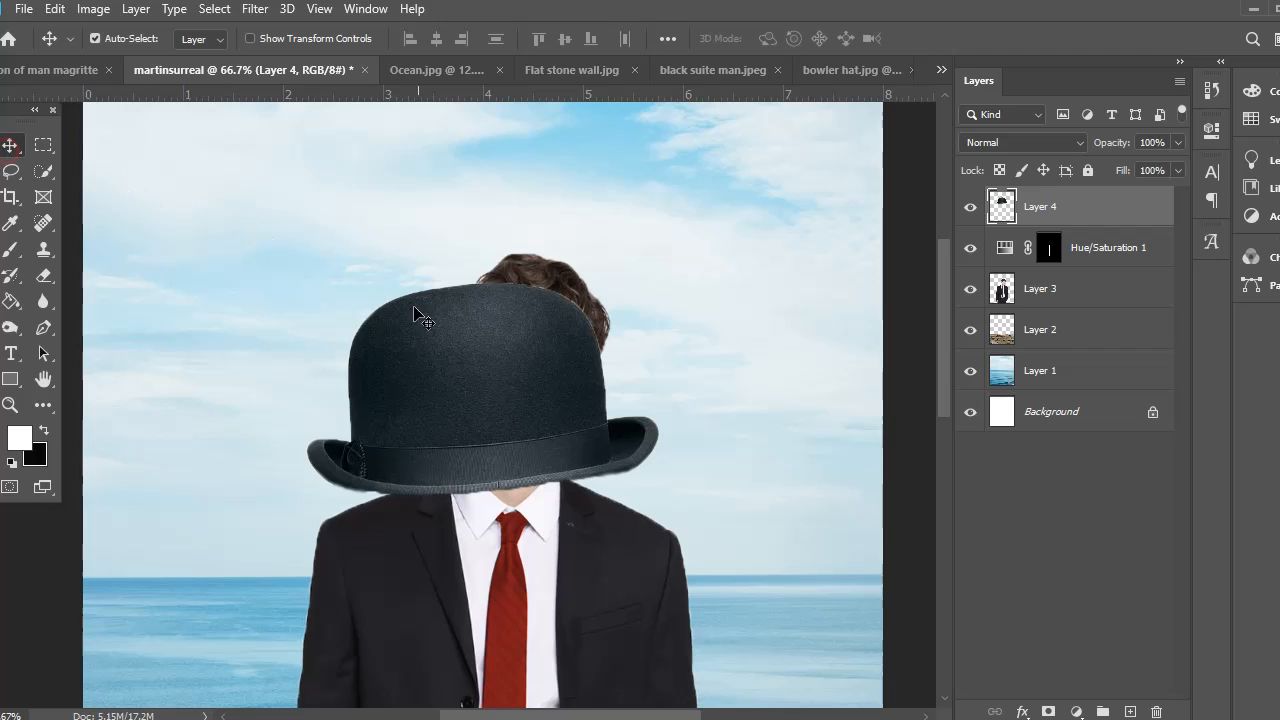
left_click_drag(466, 358, 514, 226)
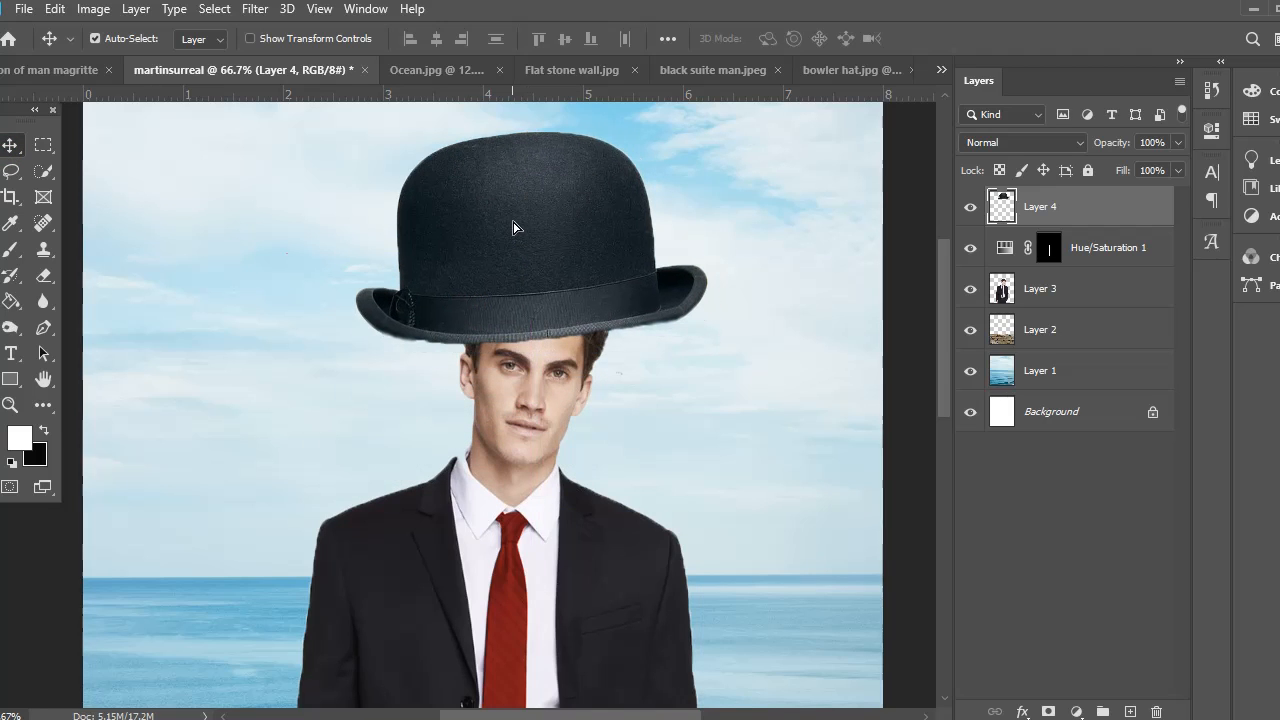
left_click(250, 39)
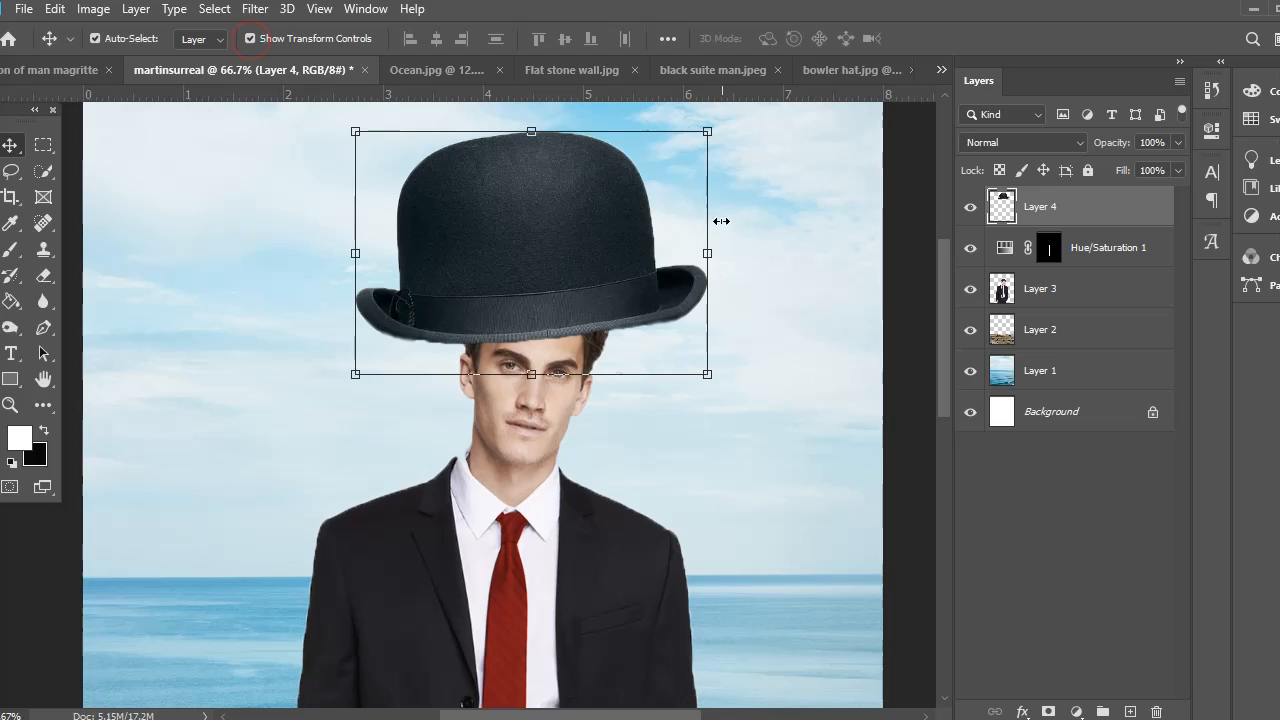
Step: Scale the bowler hat to about 51%, rotate it about 7.8° and fit it onto the man's head, then hide the transform controls
left_click_drag(709, 131, 540, 266)
left_click_drag(472, 327, 546, 291)
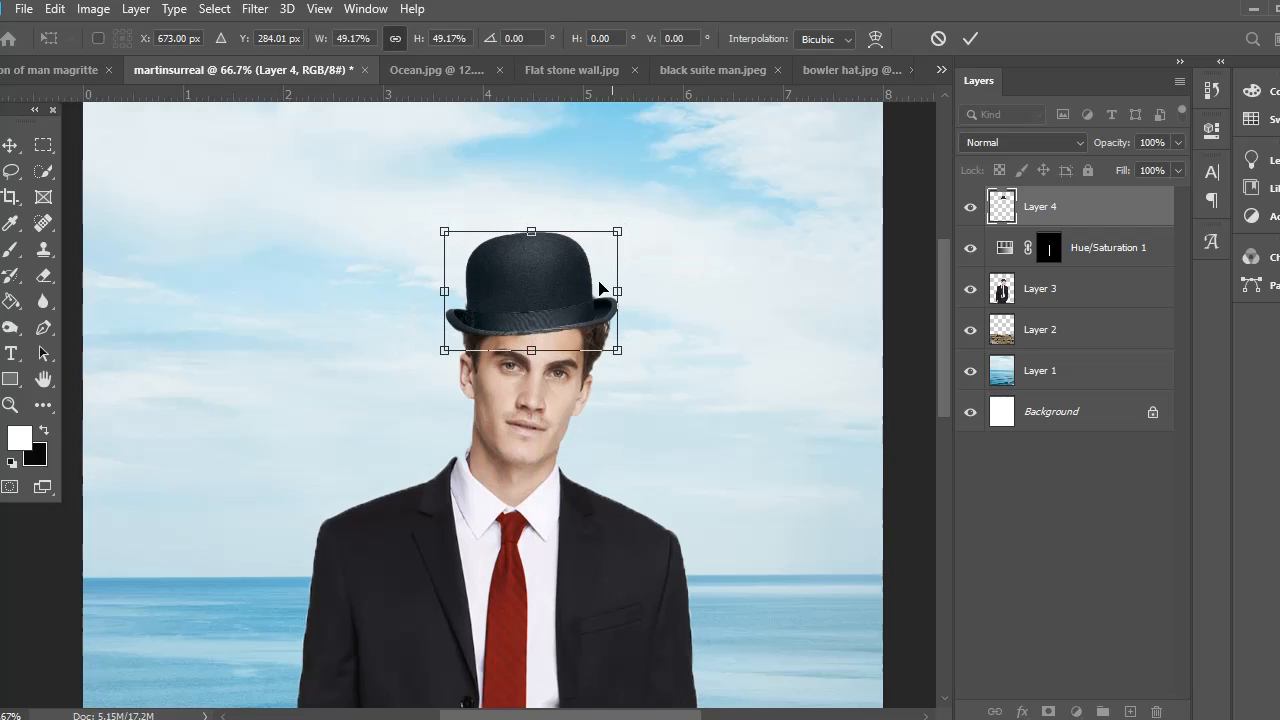
left_click_drag(630, 224, 633, 250)
left_click_drag(583, 300, 583, 310)
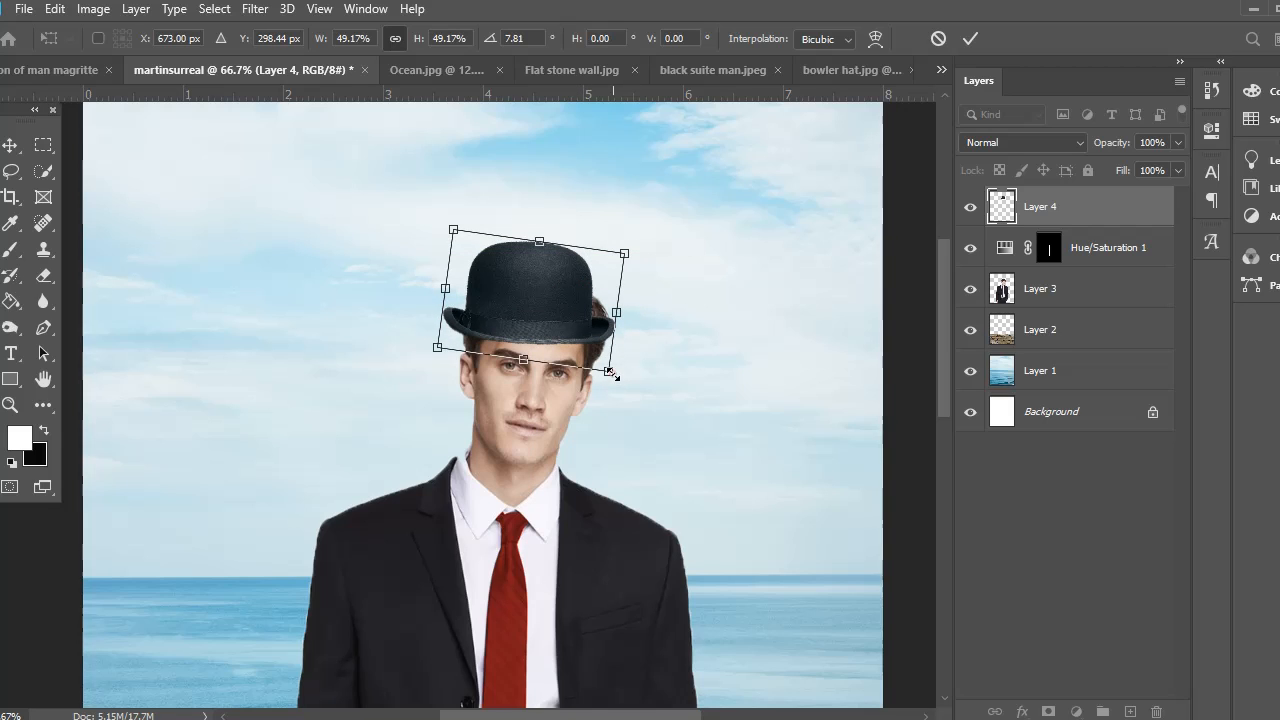
left_click_drag(613, 376, 618, 380)
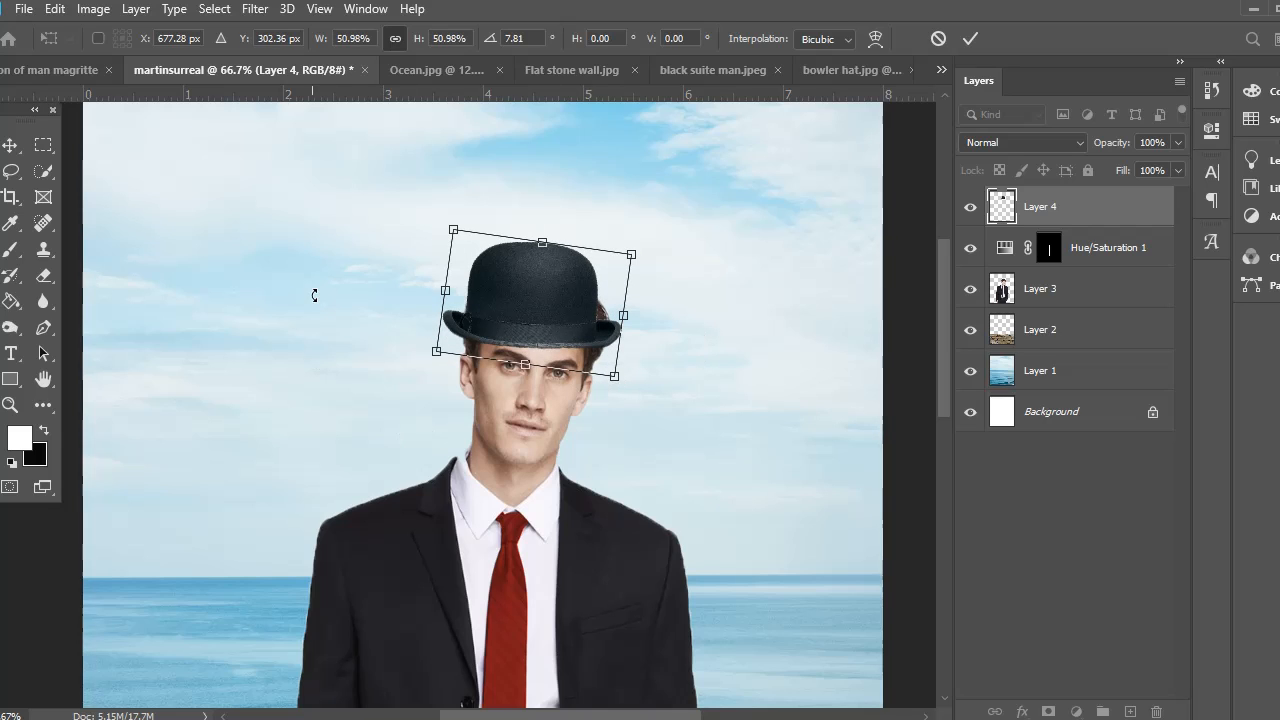
left_click(9, 145)
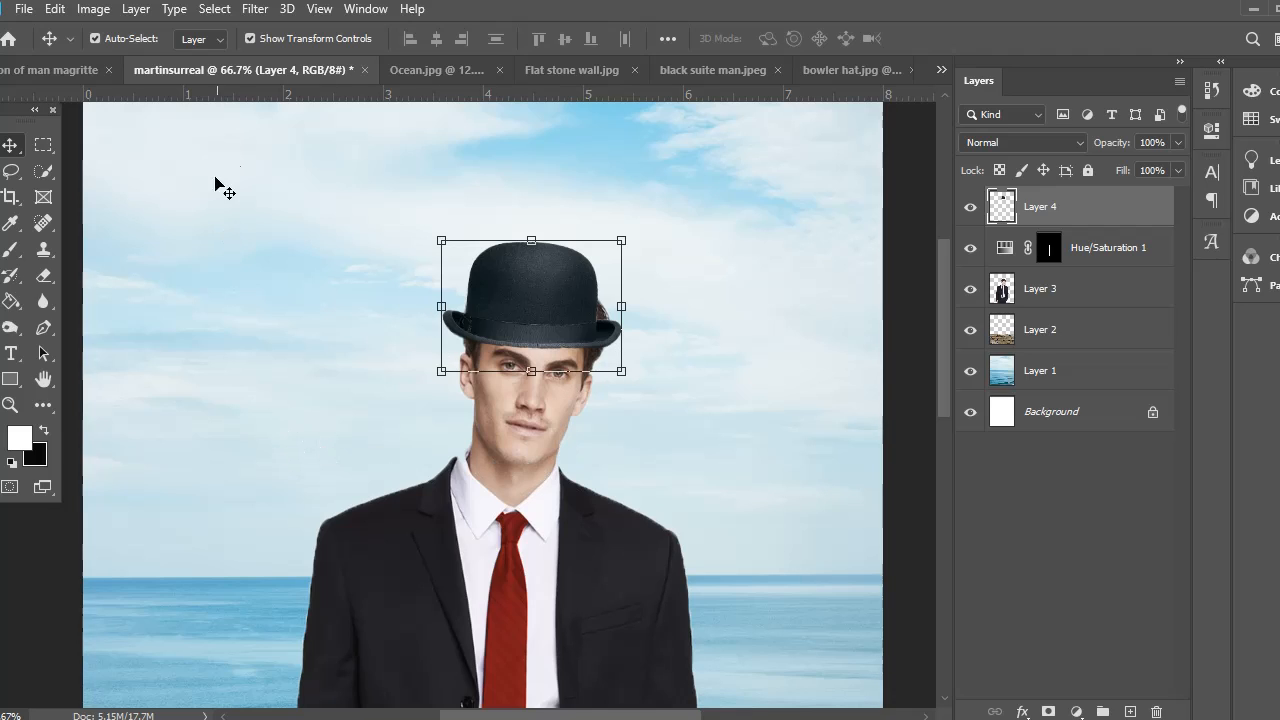
left_click(250, 39)
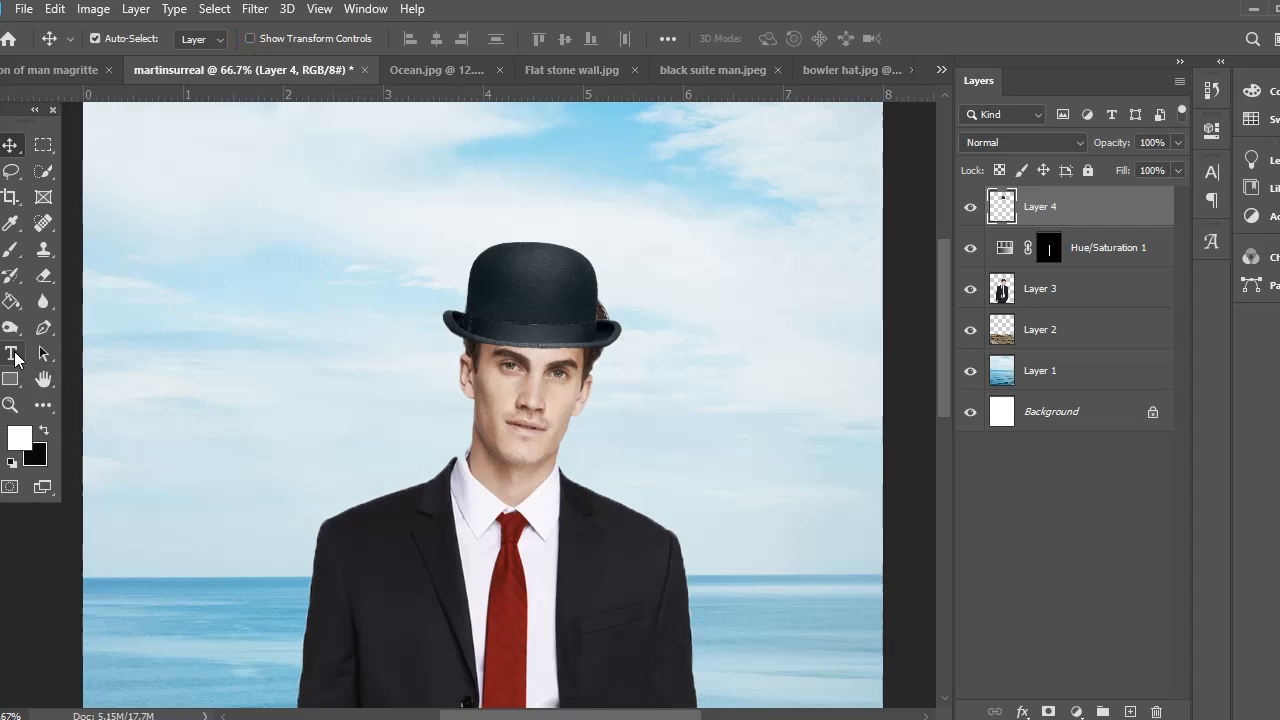
Step: Erase the man's hair sticking out above the hat's brim on Layer 3 with the 30 px Eraser
left_click(43, 275)
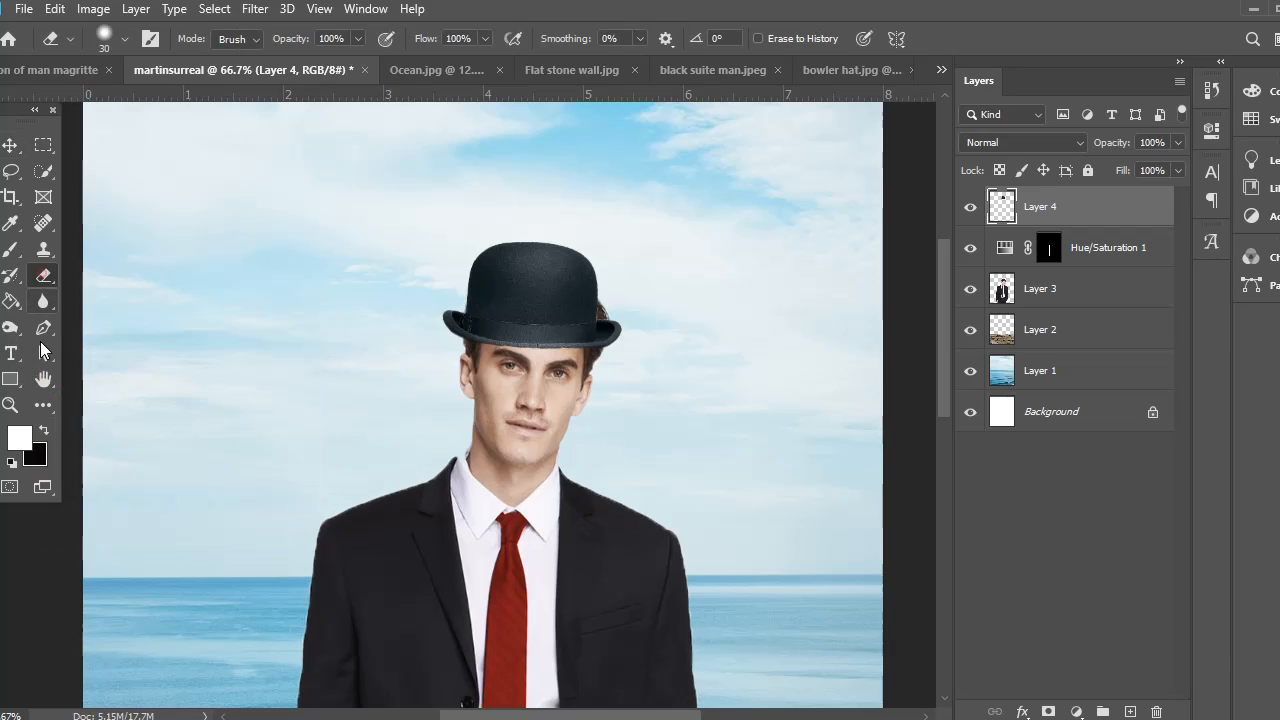
left_click(10, 404)
left_click(590, 348)
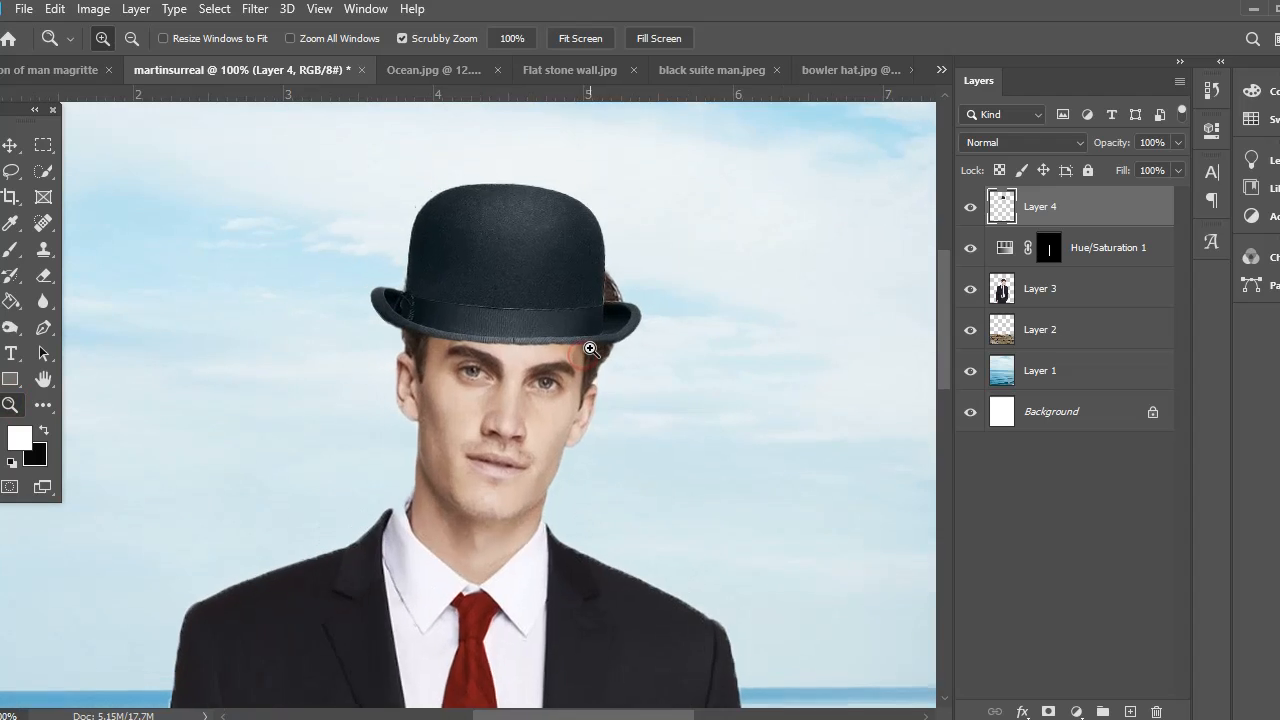
left_click(590, 348)
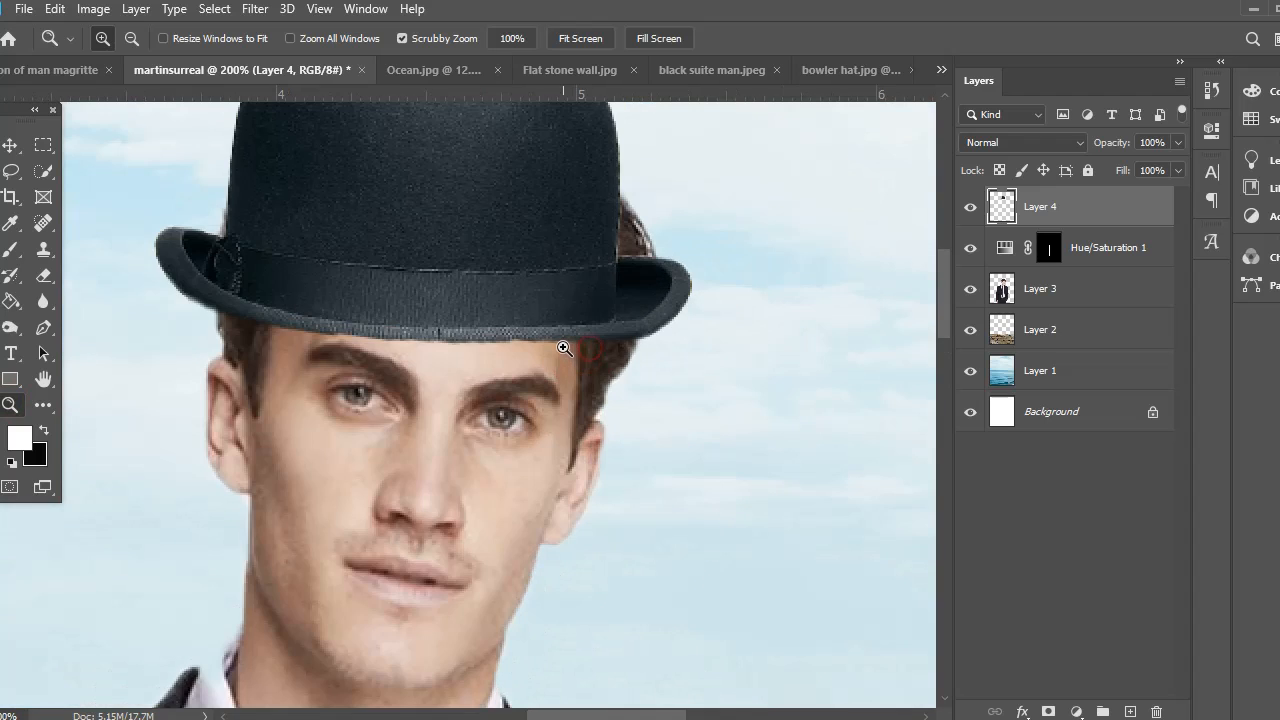
left_click(1103, 292)
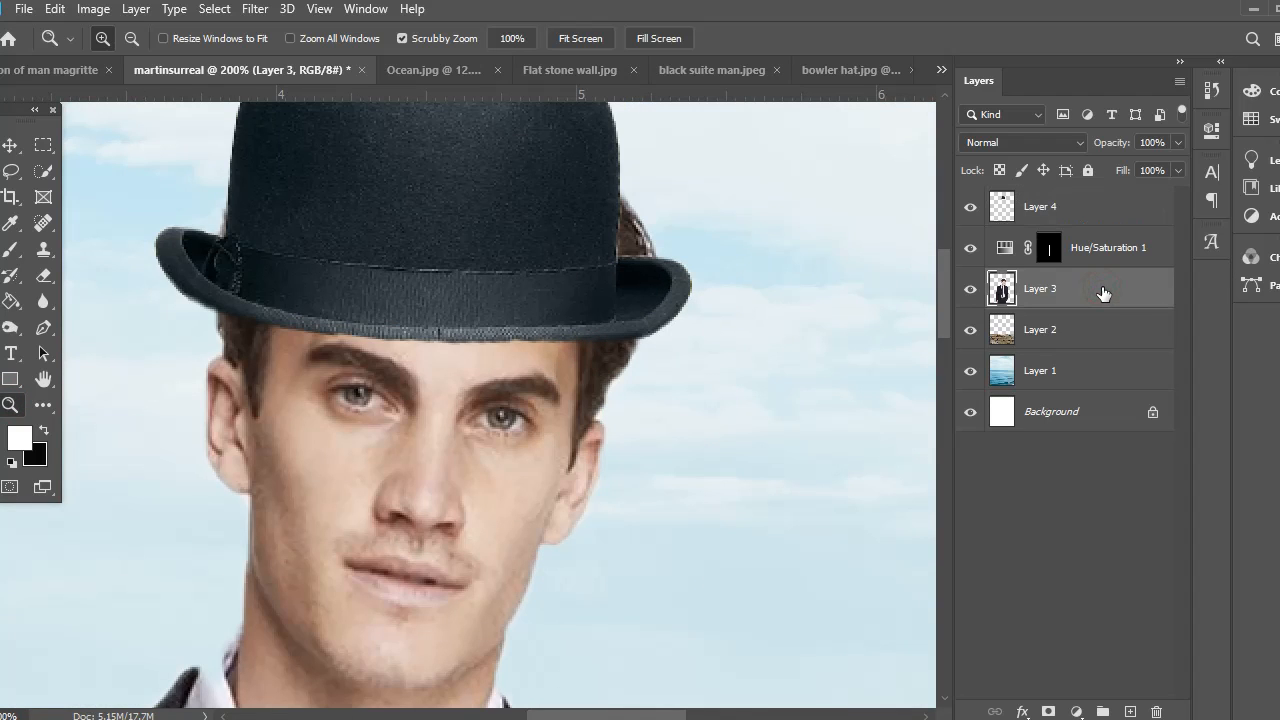
left_click(43, 275)
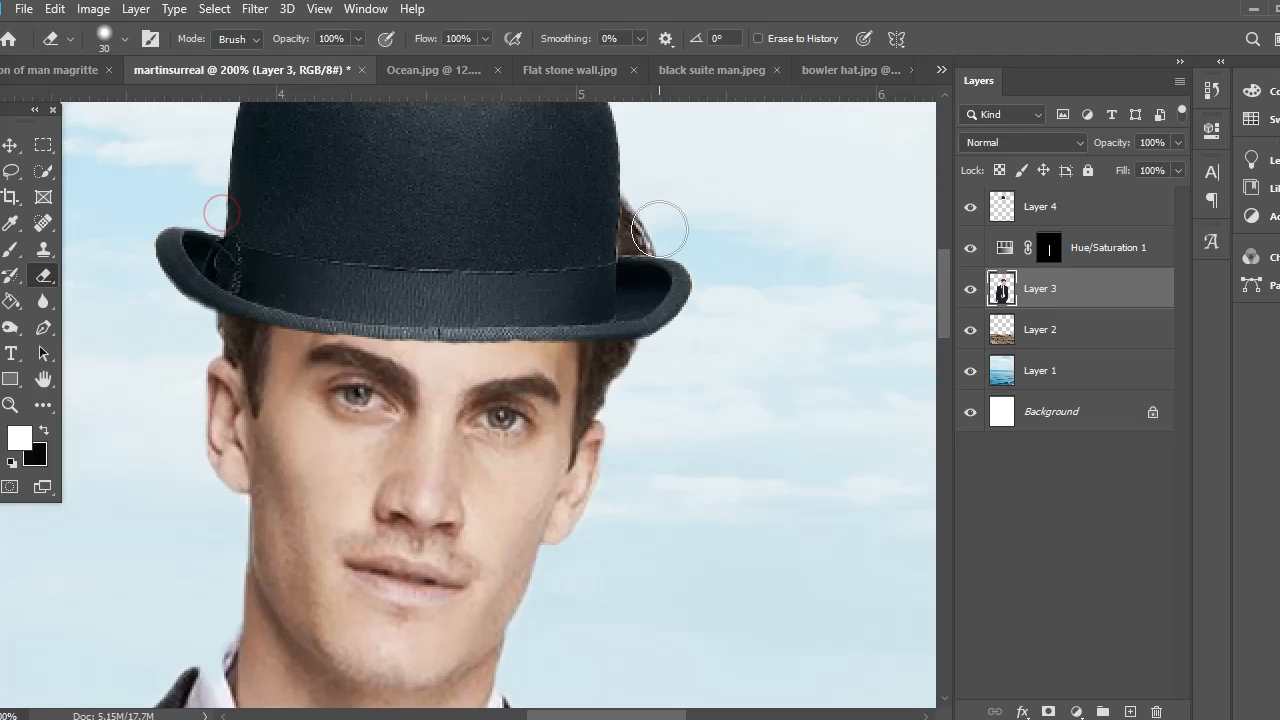
left_click_drag(638, 200, 641, 247)
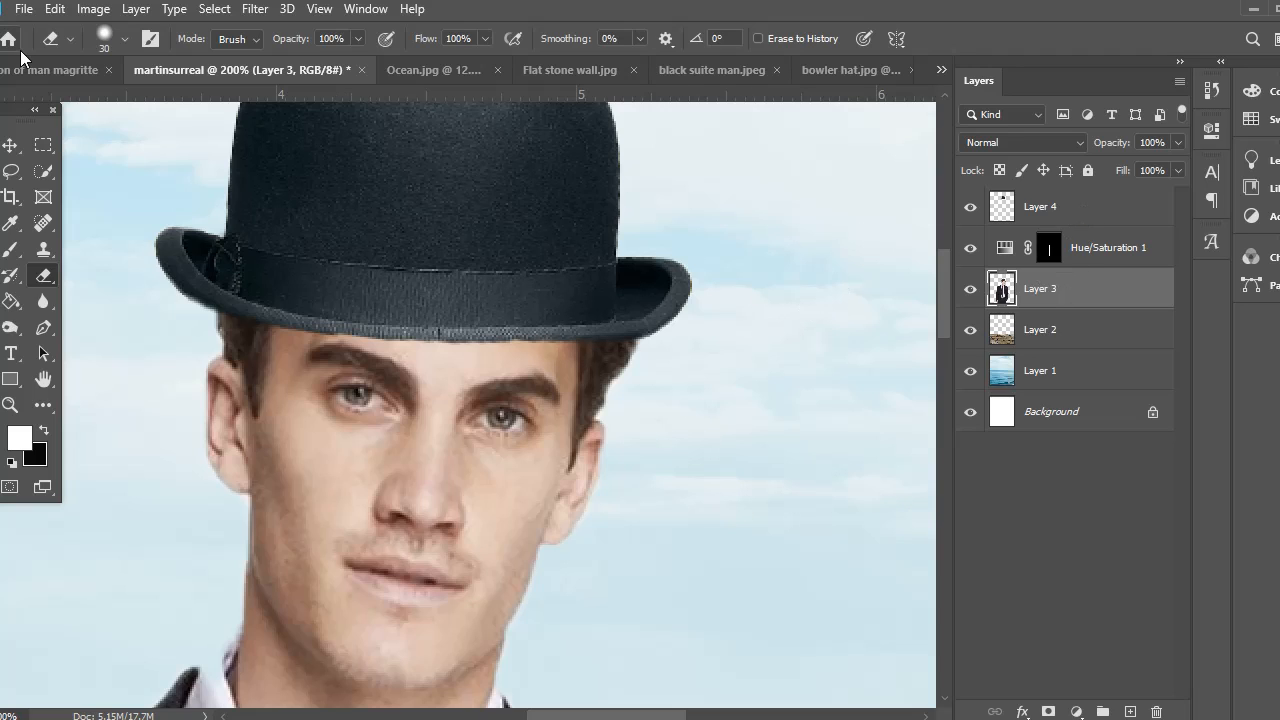
Step: Open the Granny-Smith image from the Magritte Surreal Composite folder
left_click(10, 405)
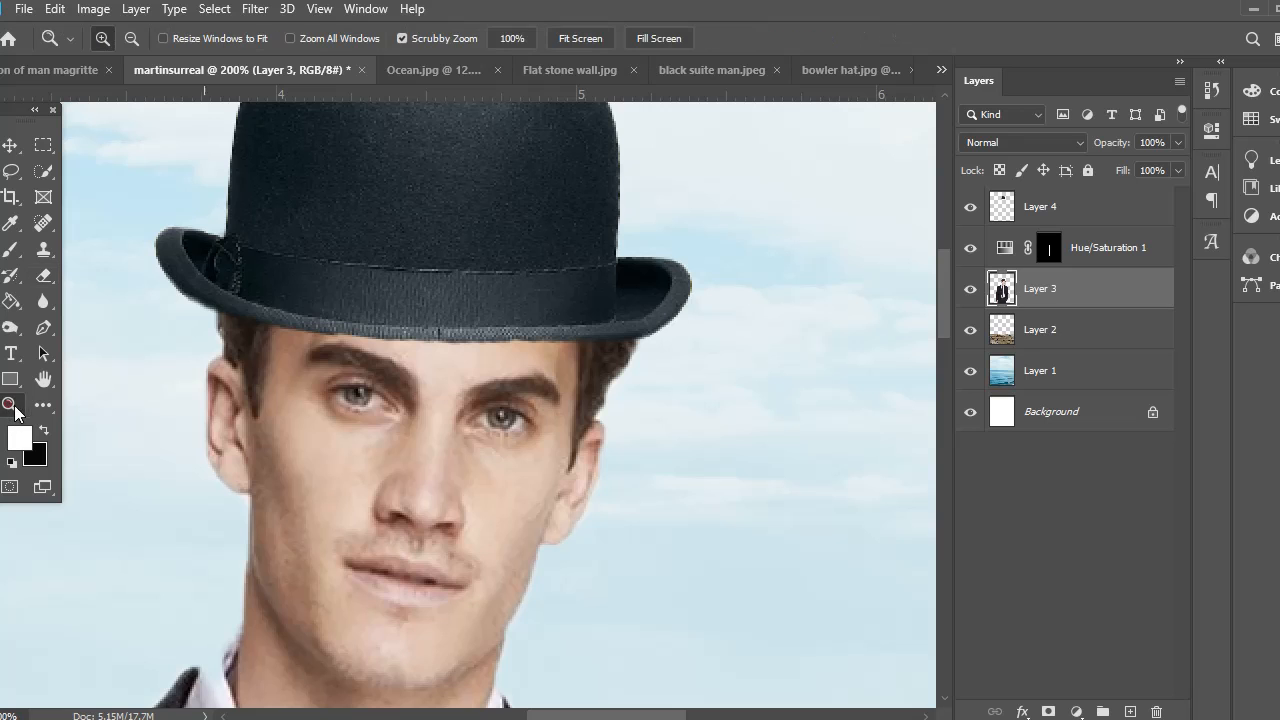
left_click(466, 444, "alt")
left_click(418, 450, "alt")
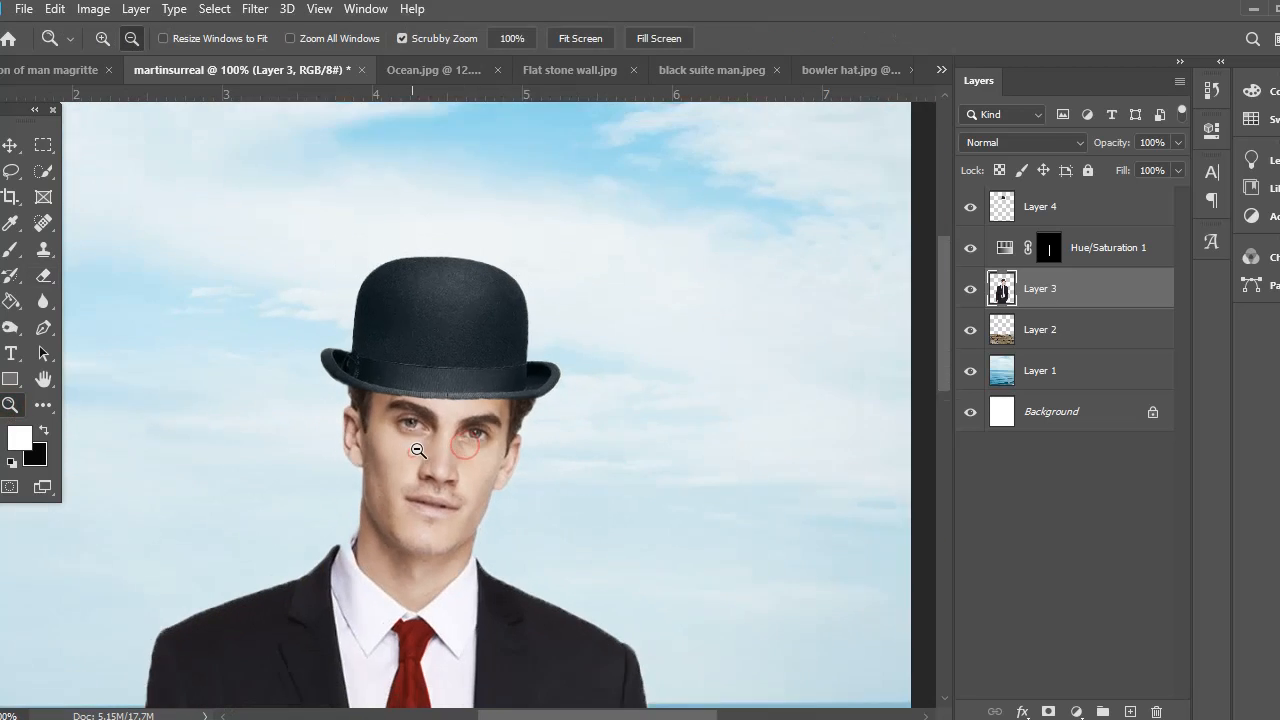
left_click(413, 467, "alt")
left_click(413, 467, "alt")
scroll(305, 480, "down", 3)
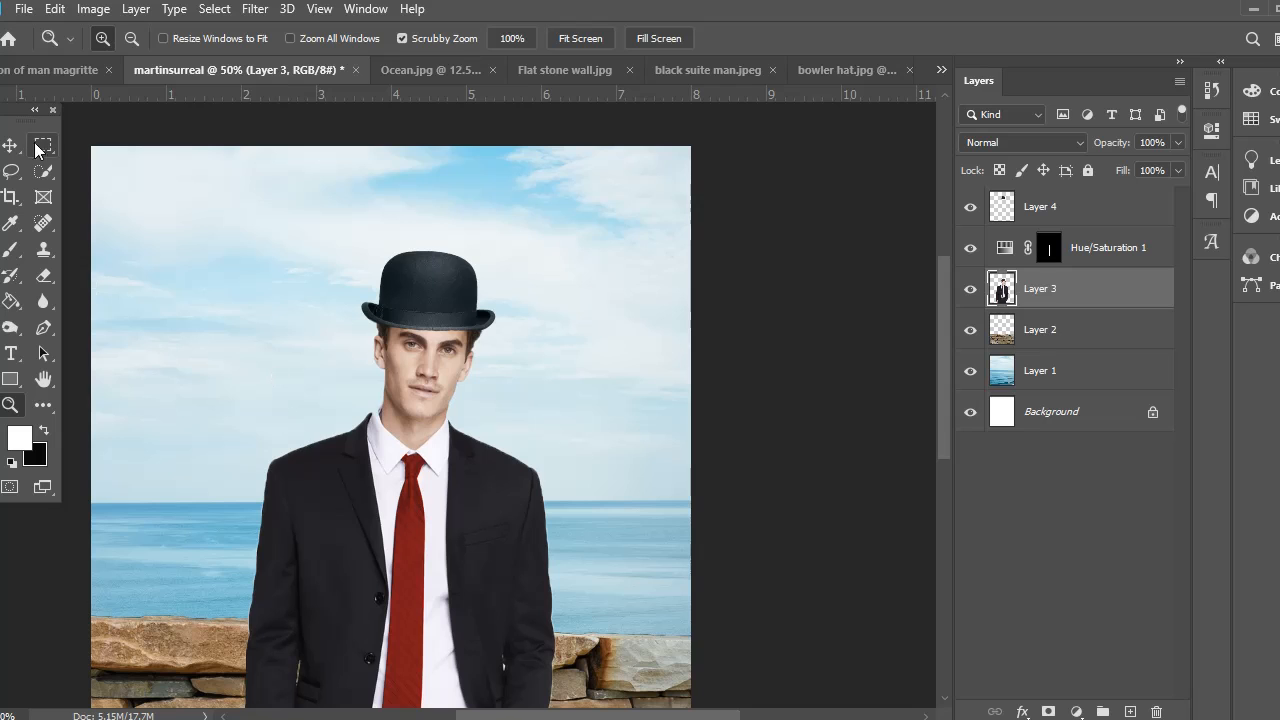
left_click(20, 9)
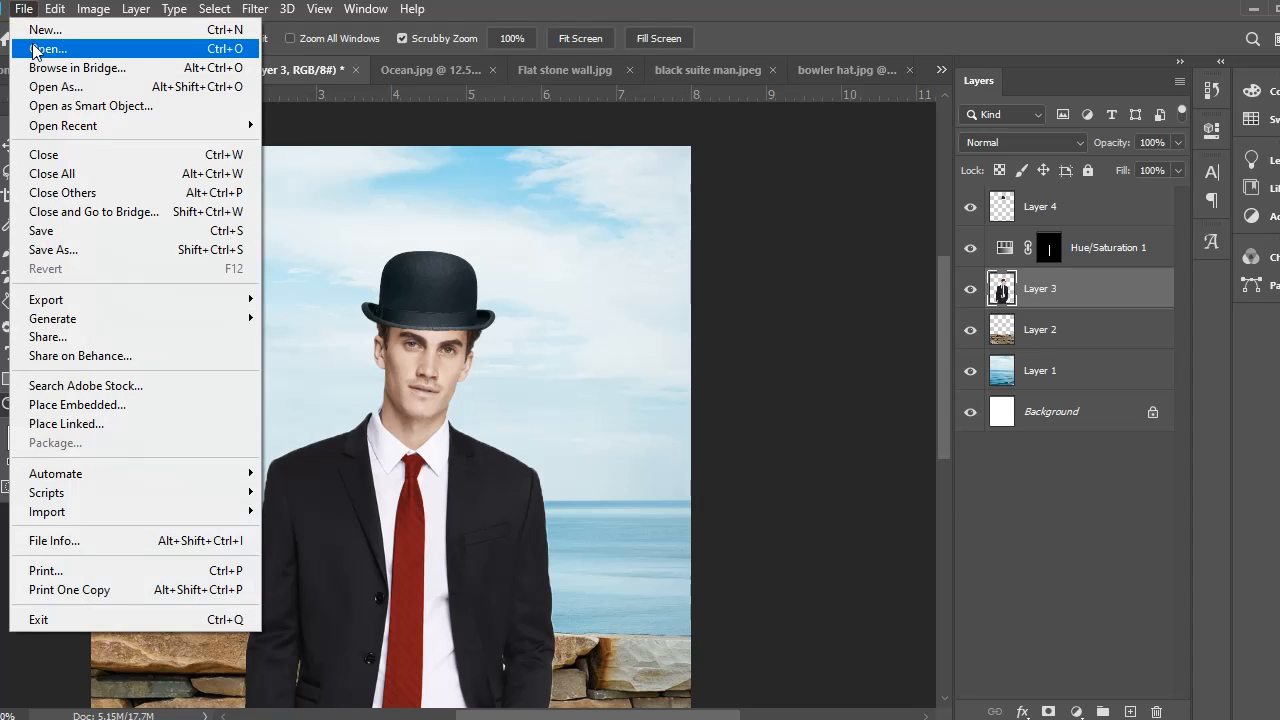
left_click(35, 50)
left_click(442, 268)
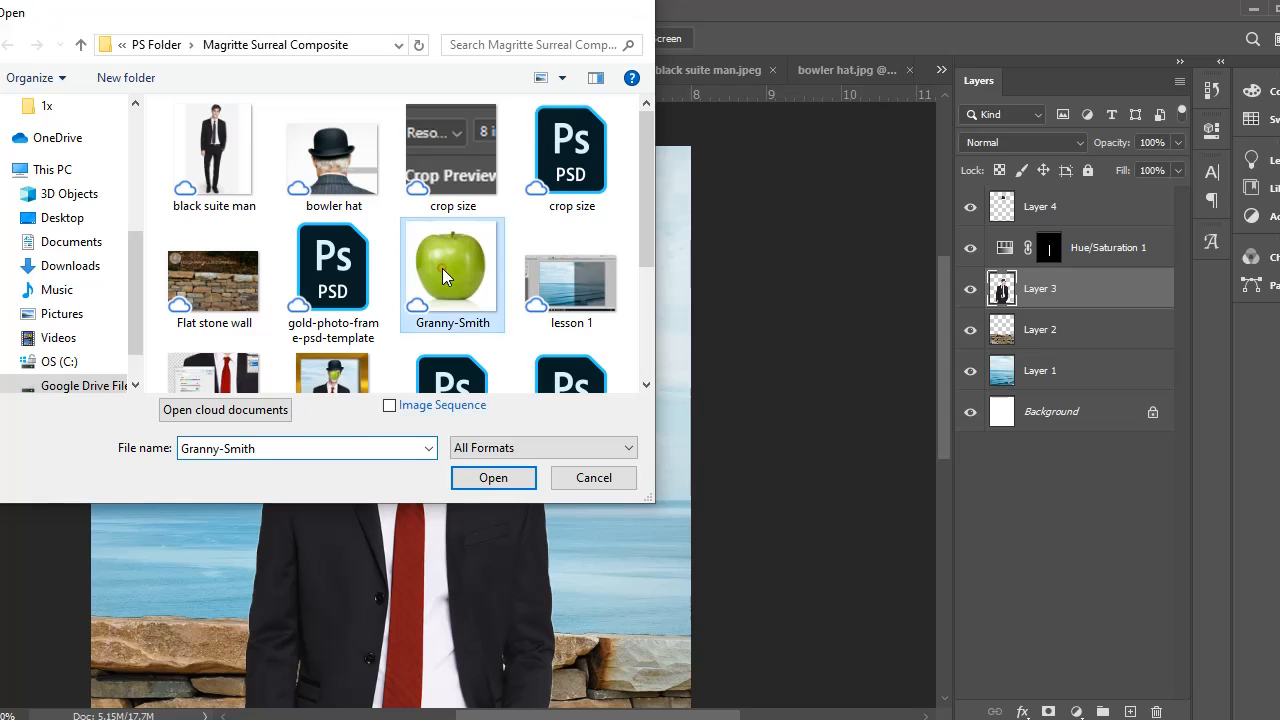
double_click(442, 268)
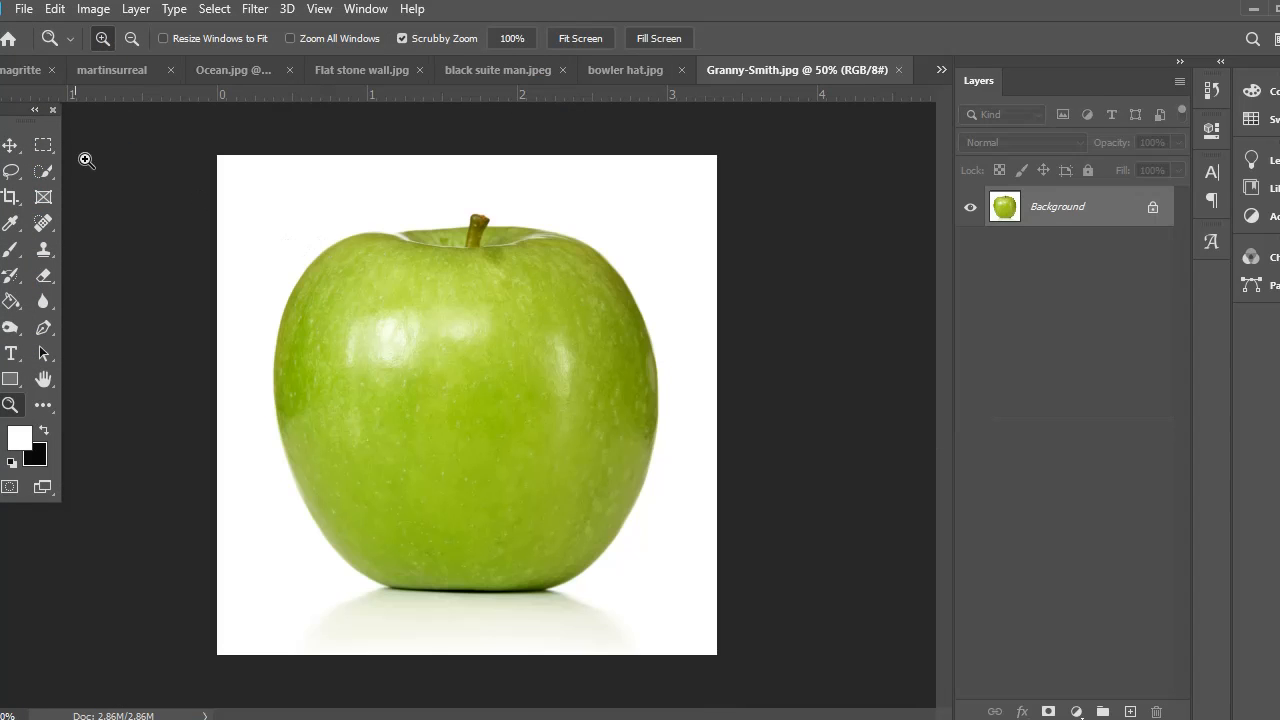
Step: Convert the apple image's locked background into a regular layer and delete the white area around the apple using Quick Selection
left_click(43, 171)
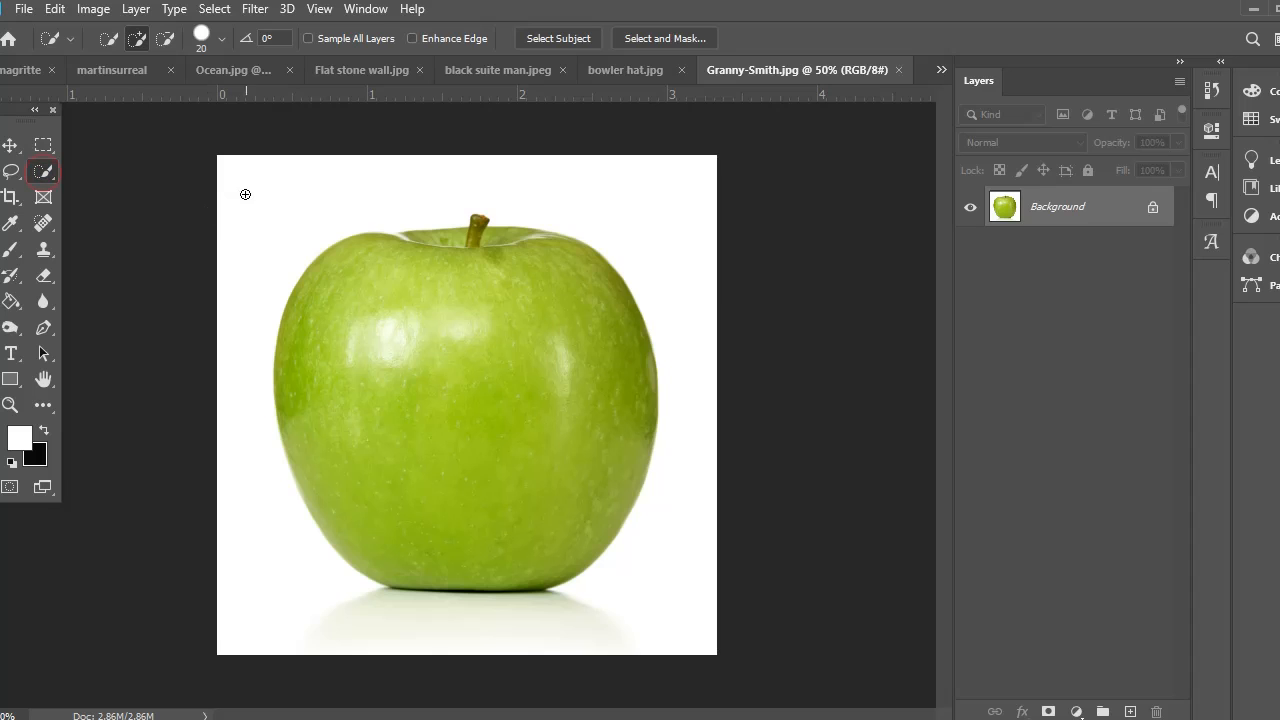
mouse_move(246, 181)
left_mouse_down()
mouse_move(314, 200)
mouse_move(259, 301)
mouse_move(261, 468)
left_mouse_up()
left_click_drag(429, 635, 733, 524)
double_click(1123, 213)
left_click(823, 206)
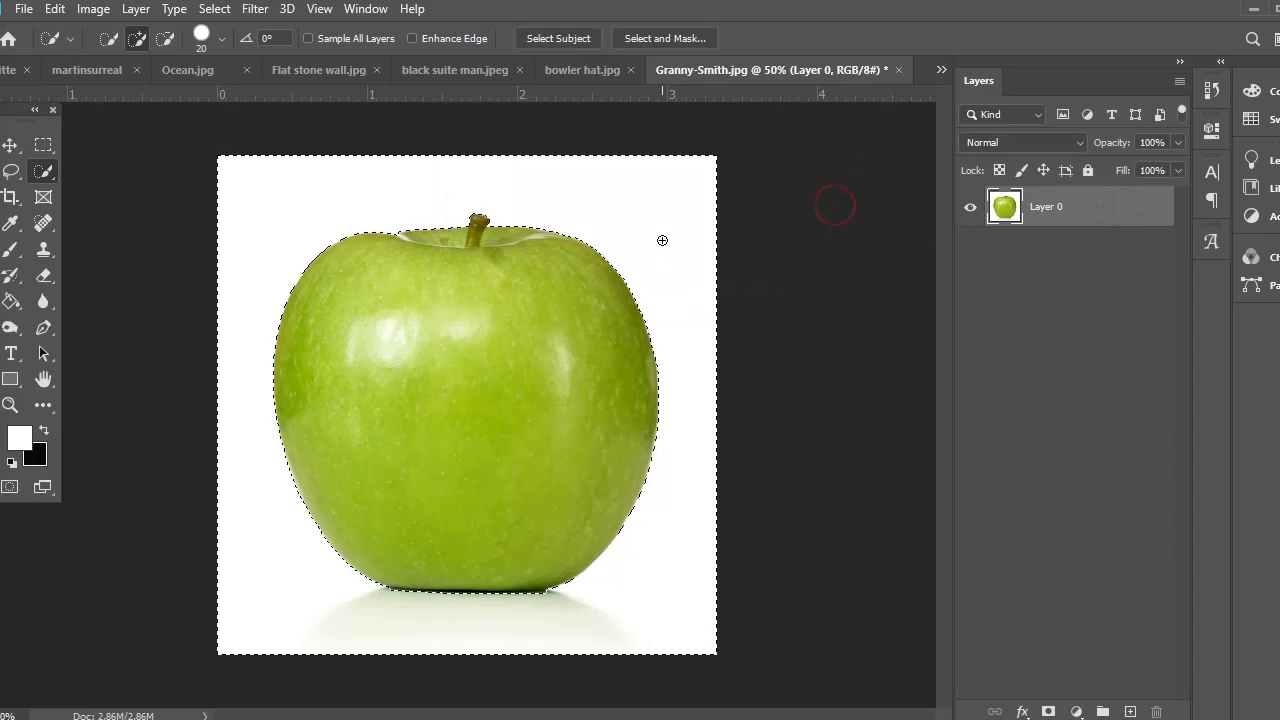
key("Delete")
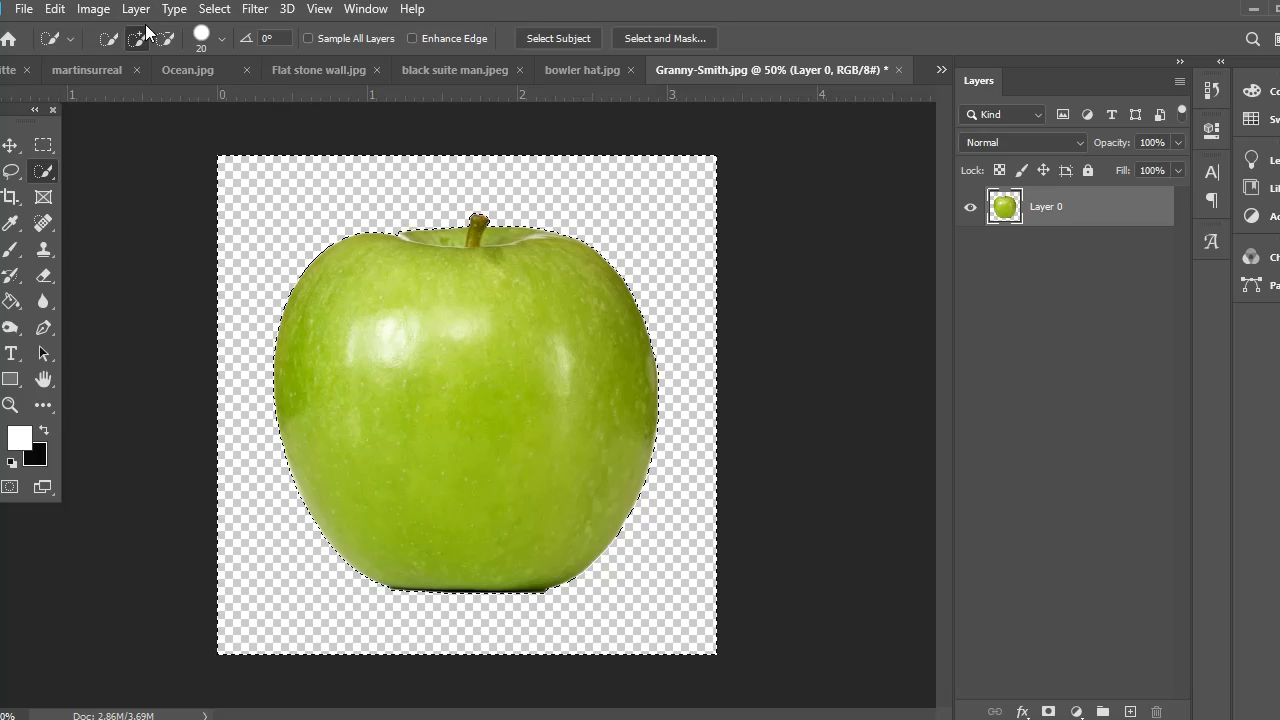
key("ctrl+d")
Step: Copy the whole apple cutout into the martinsurreal document and place its layer at the top of the stack, above the hat
left_click(216, 12)
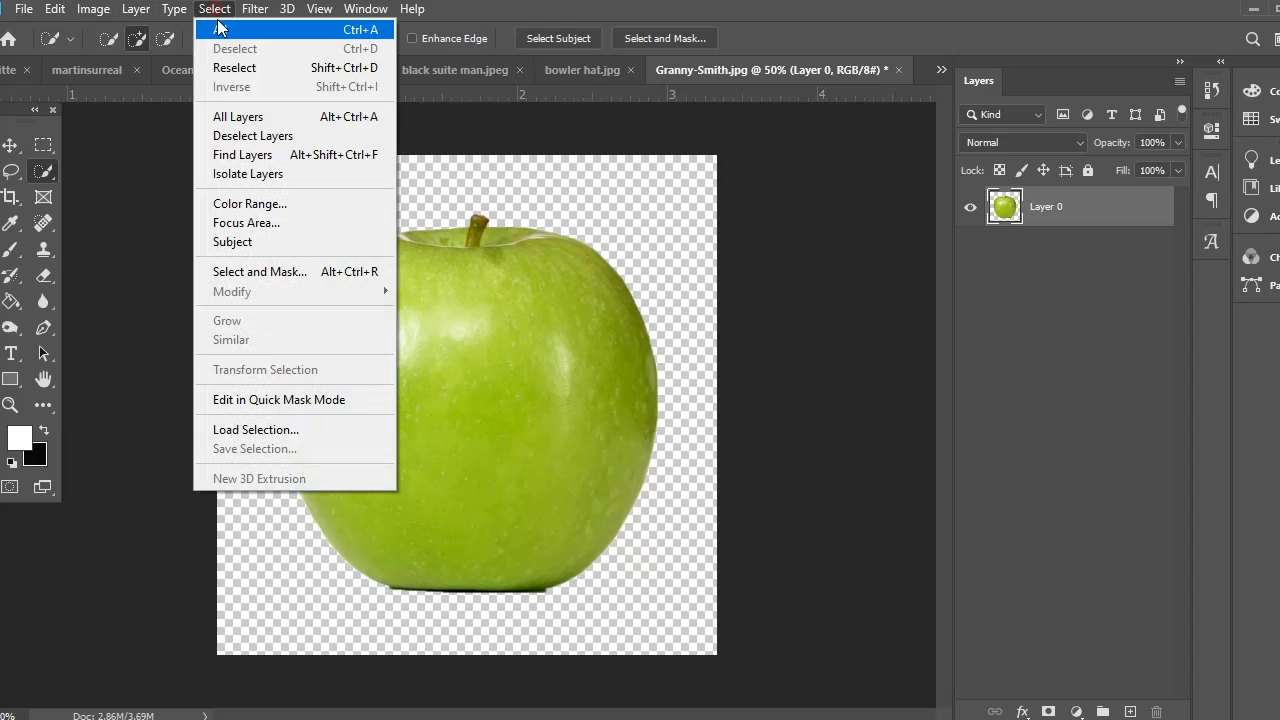
left_click(218, 28)
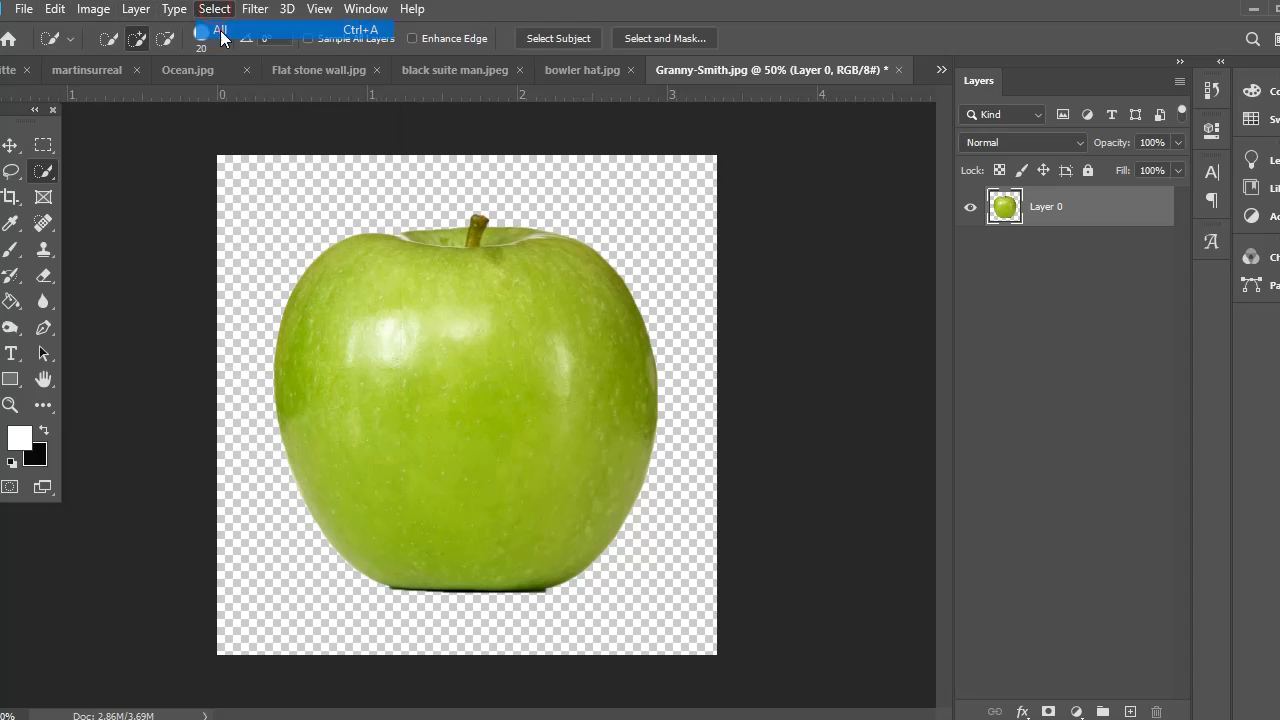
left_click(53, 10)
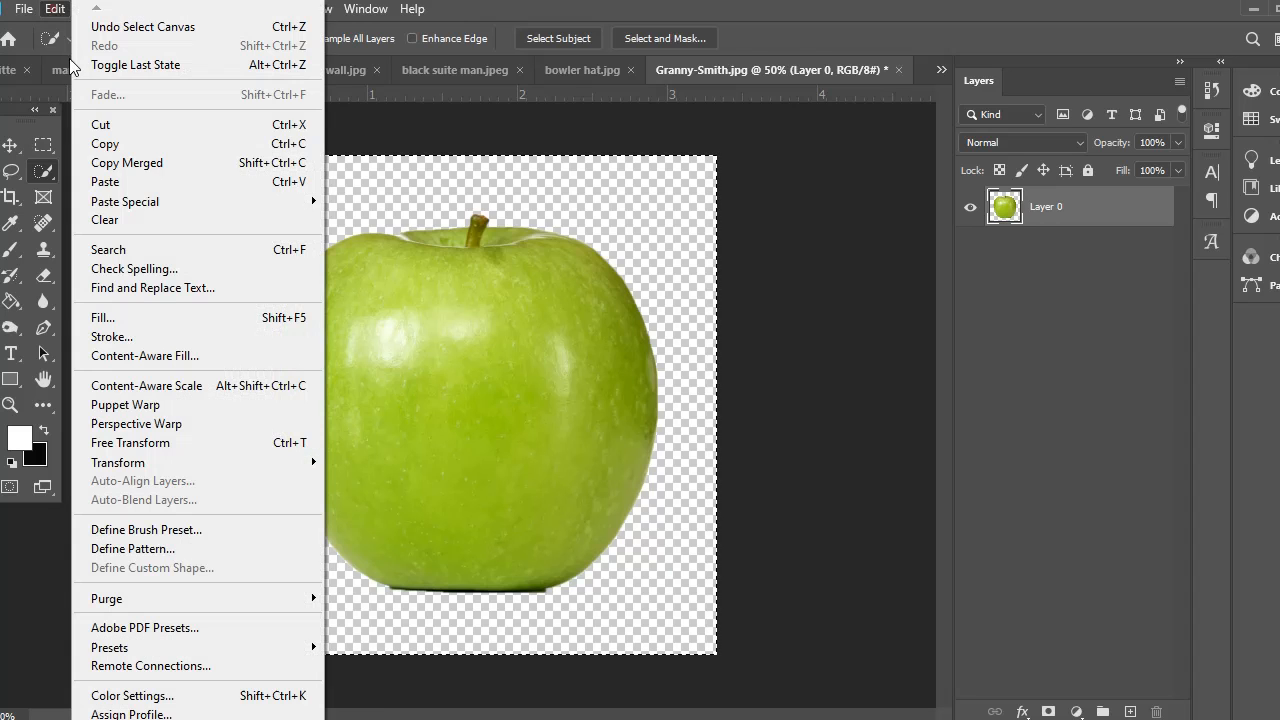
left_click(103, 142)
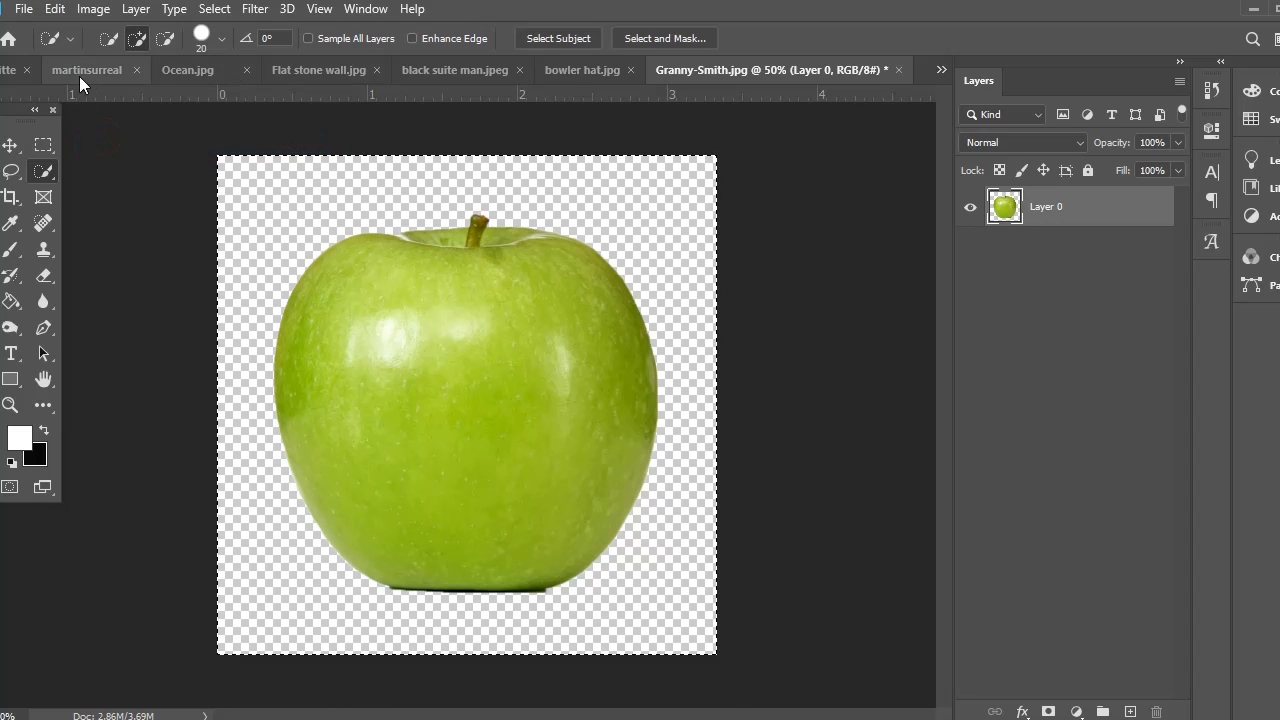
left_click(79, 76)
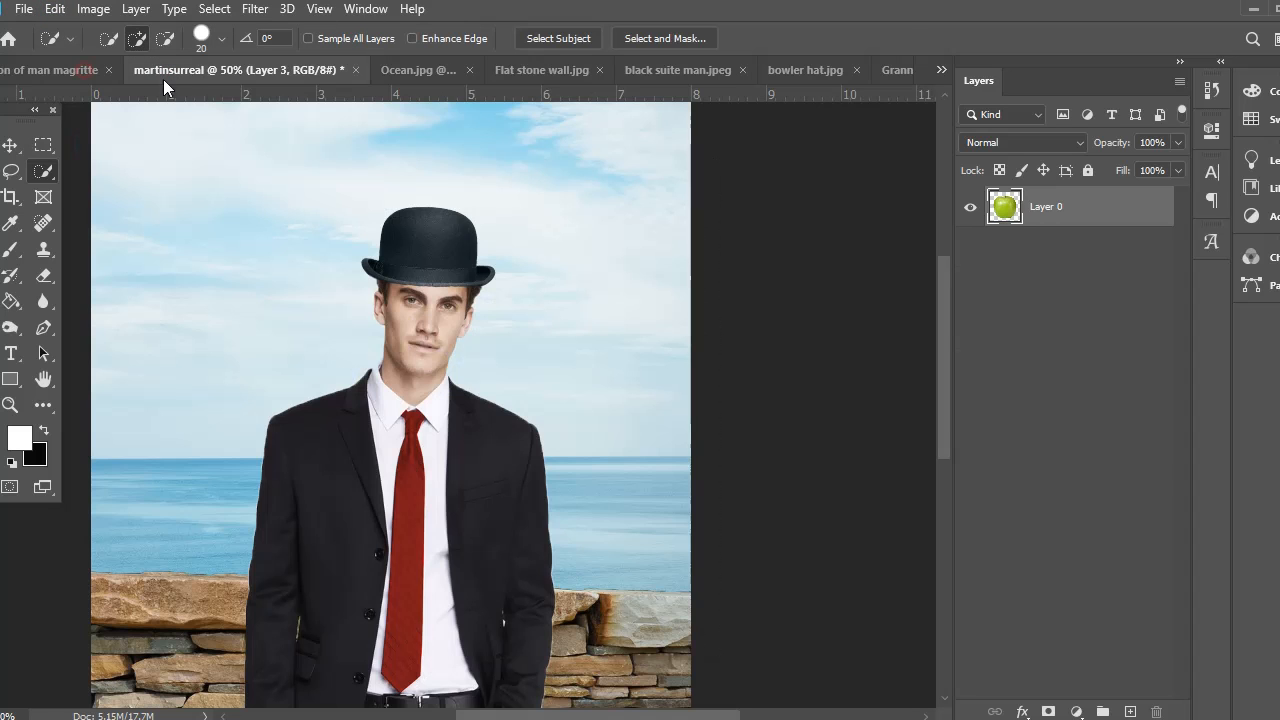
left_click(57, 10)
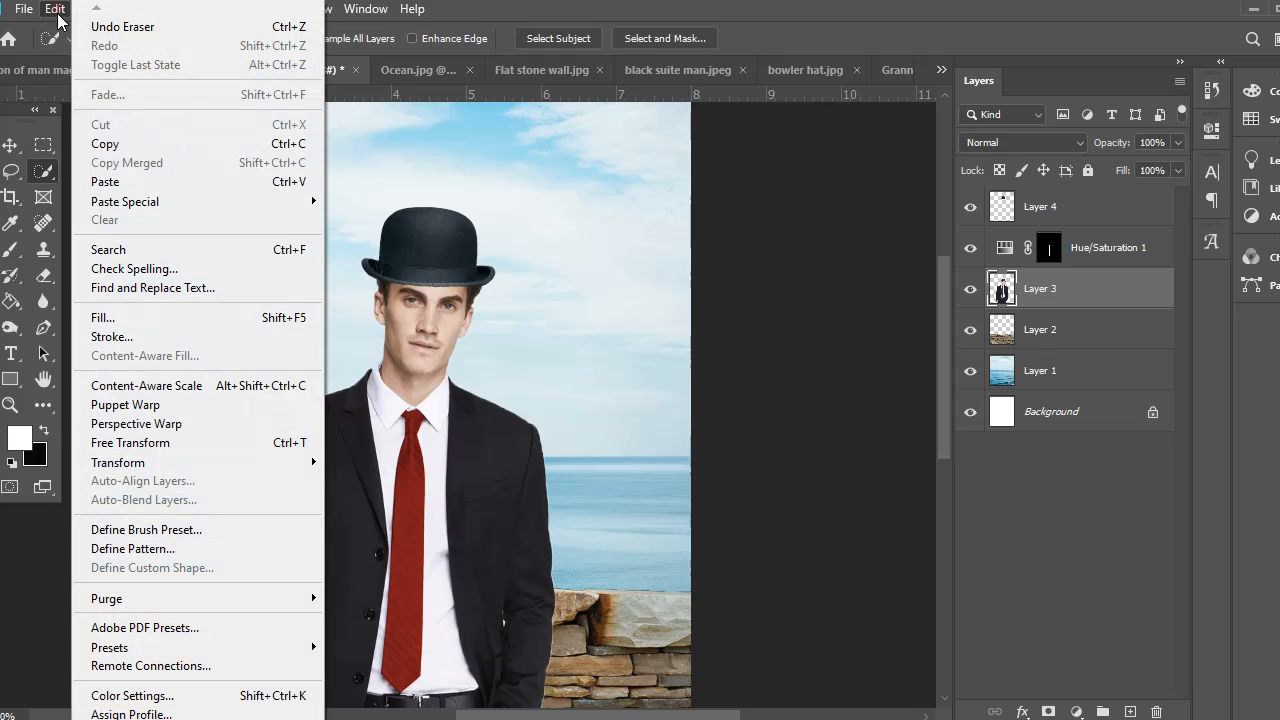
left_click(107, 180)
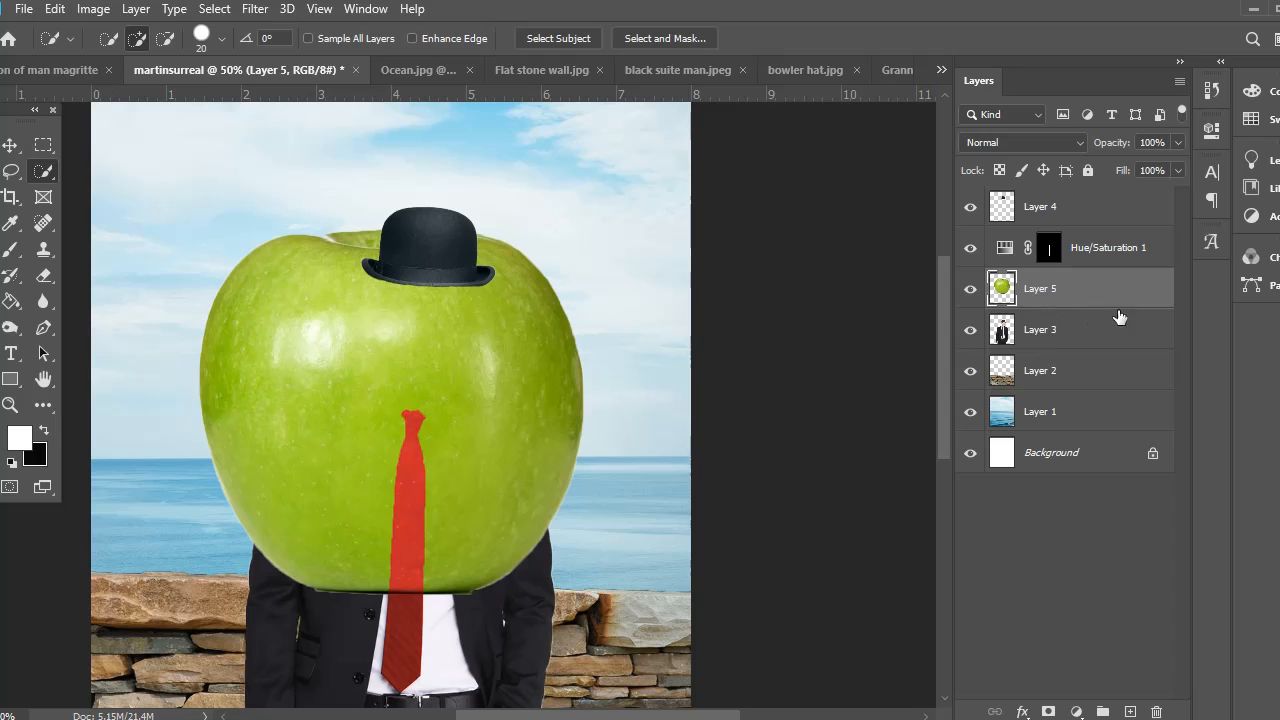
left_click_drag(1122, 290, 1114, 194)
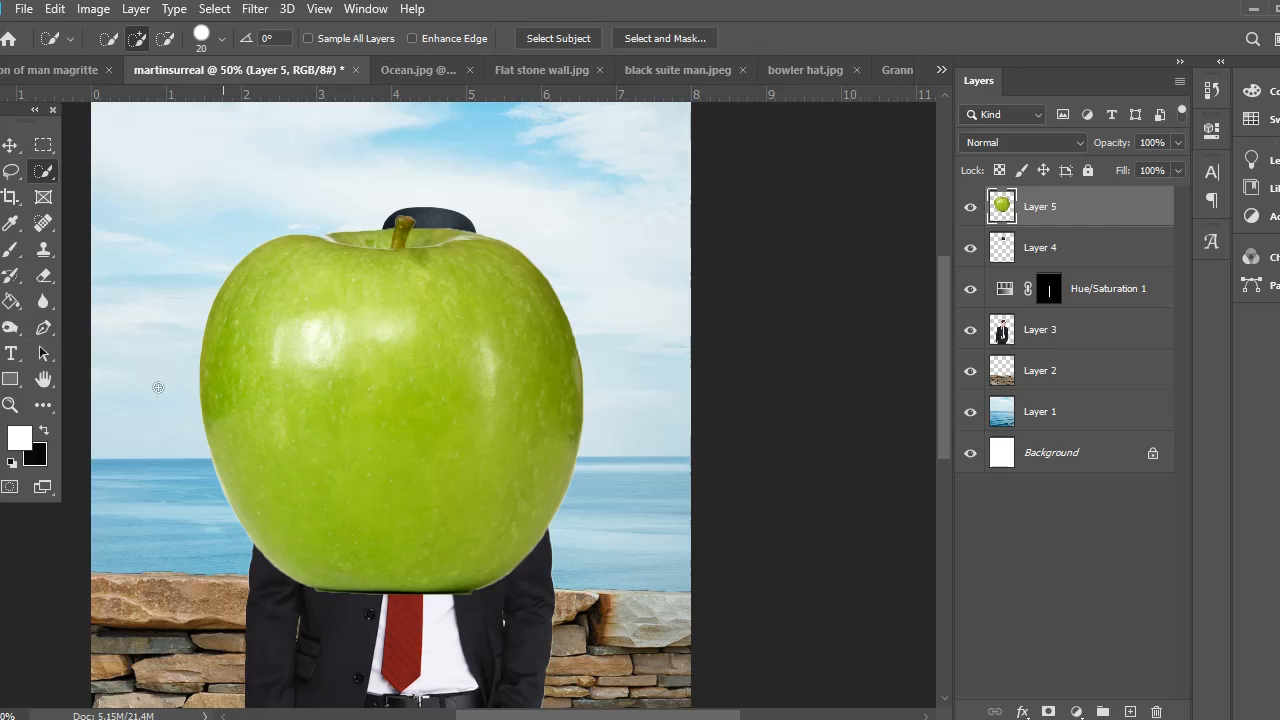
Step: Erase the dark shadow remnants along the apple's bottom edge at 100% zoom, undoing the stroke that cuts into the fruit
left_click(10, 404)
left_click(380, 552)
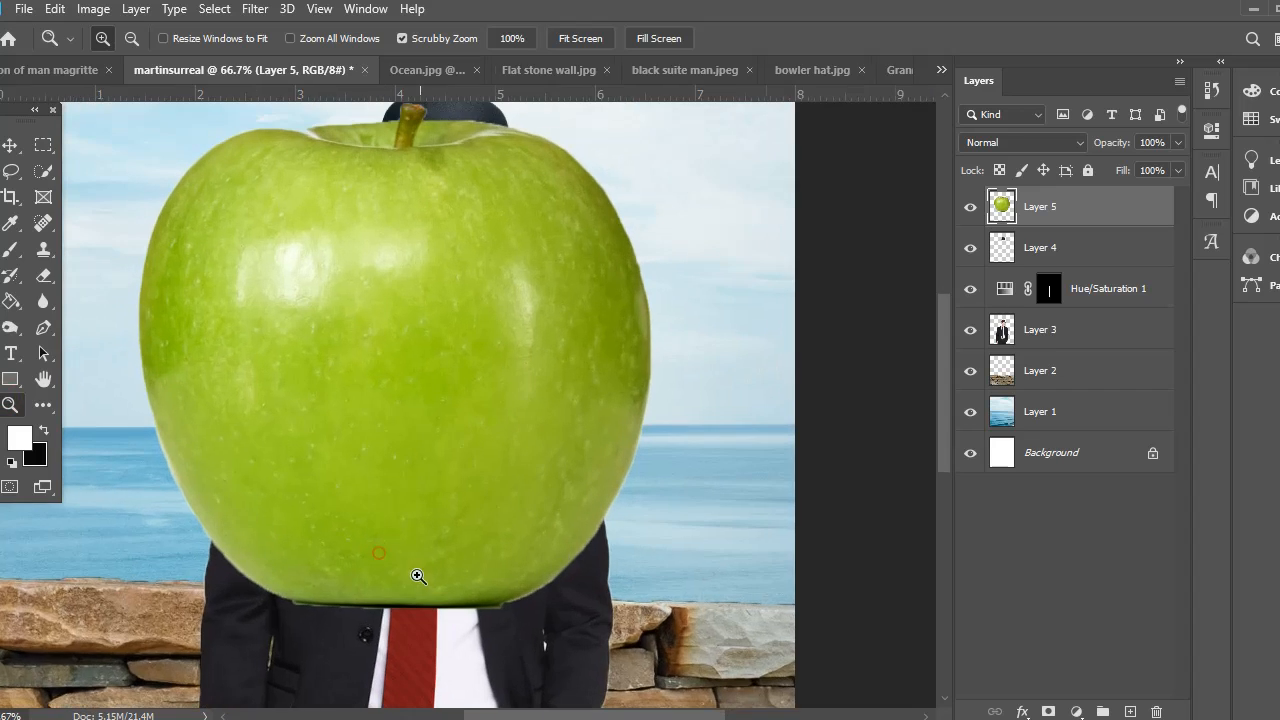
left_click(416, 567)
scroll(416, 566, "down", 5)
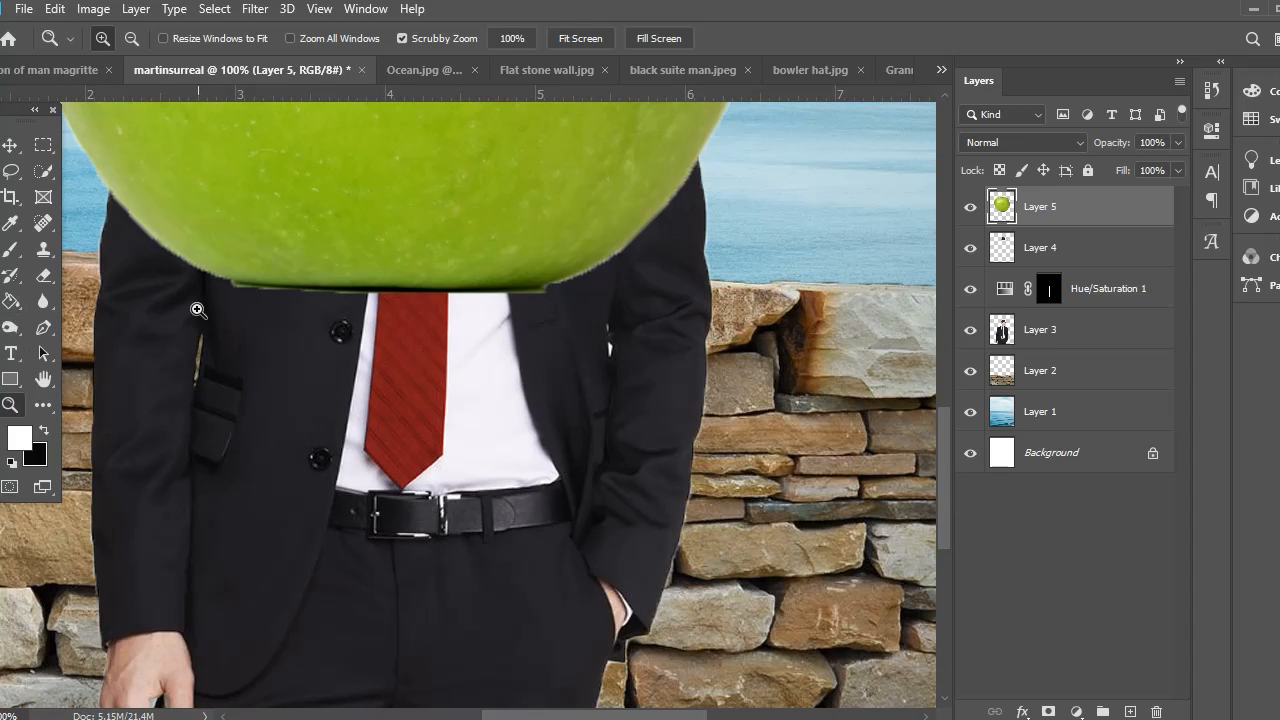
left_click(44, 276)
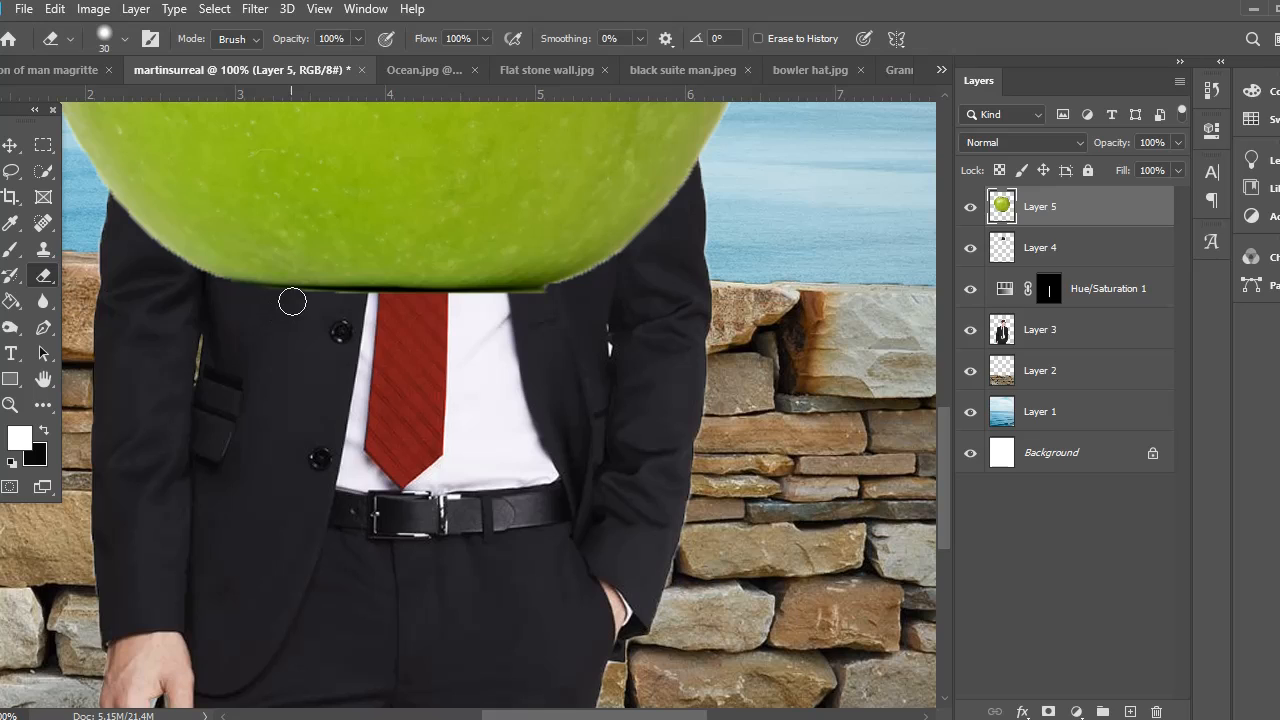
mouse_move(292, 301)
left_mouse_down()
mouse_move(332, 303)
mouse_move(245, 302)
mouse_move(306, 335)
mouse_move(329, 302)
mouse_move(389, 302)
mouse_move(320, 300)
left_mouse_up()
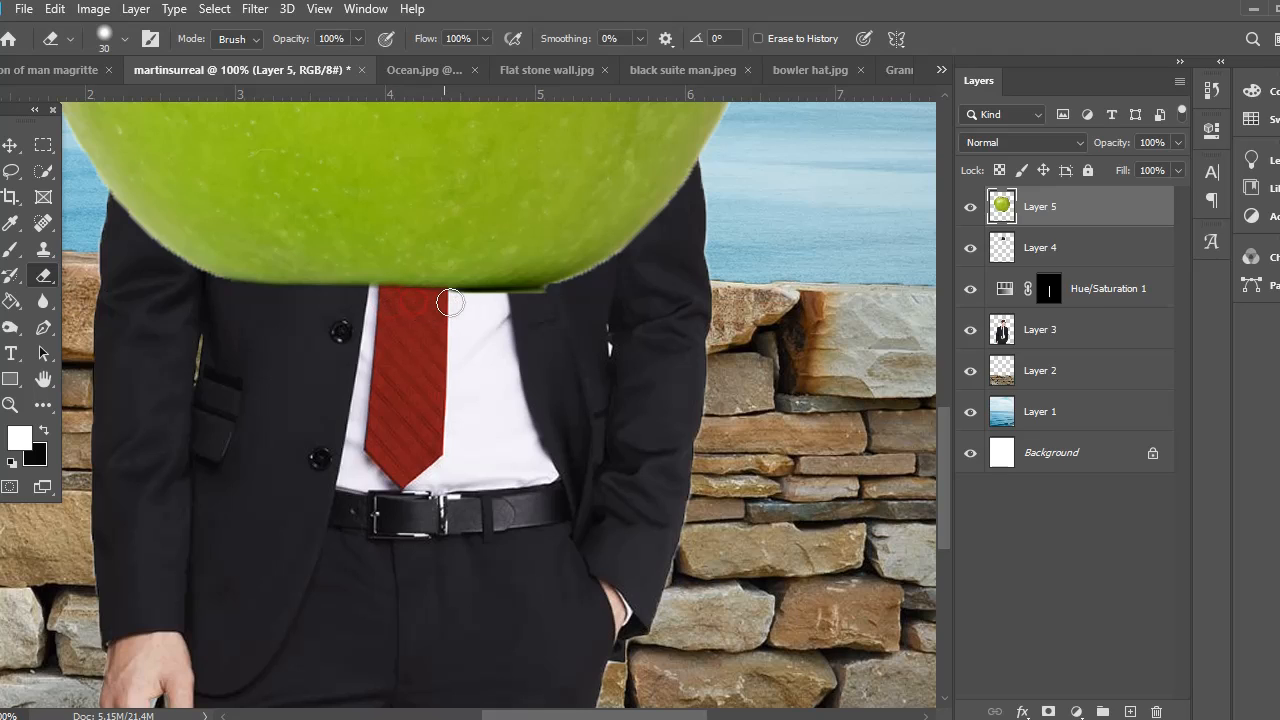
mouse_move(450, 300)
left_mouse_down()
mouse_move(512, 317)
mouse_move(455, 305)
mouse_move(542, 304)
mouse_move(529, 331)
mouse_move(553, 327)
mouse_move(480, 304)
mouse_move(557, 304)
left_mouse_up()
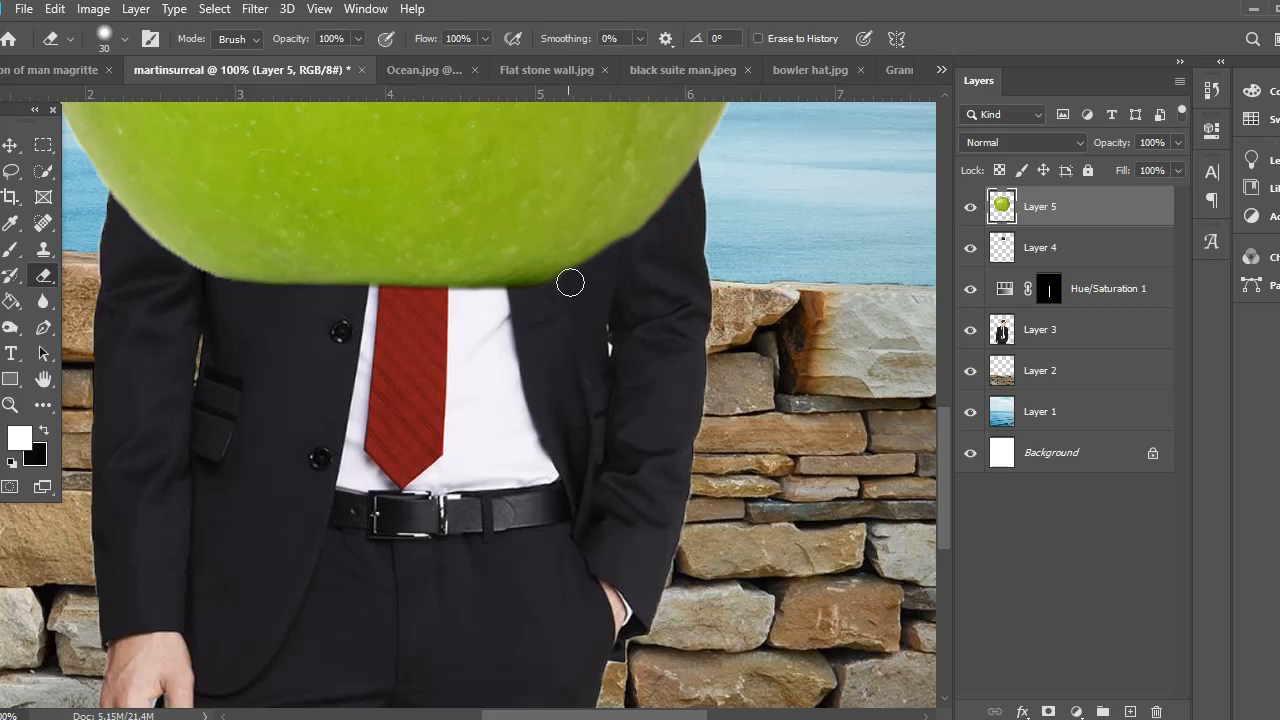
mouse_move(570, 283)
left_mouse_down()
mouse_move(527, 292)
mouse_move(352, 266)
left_mouse_up()
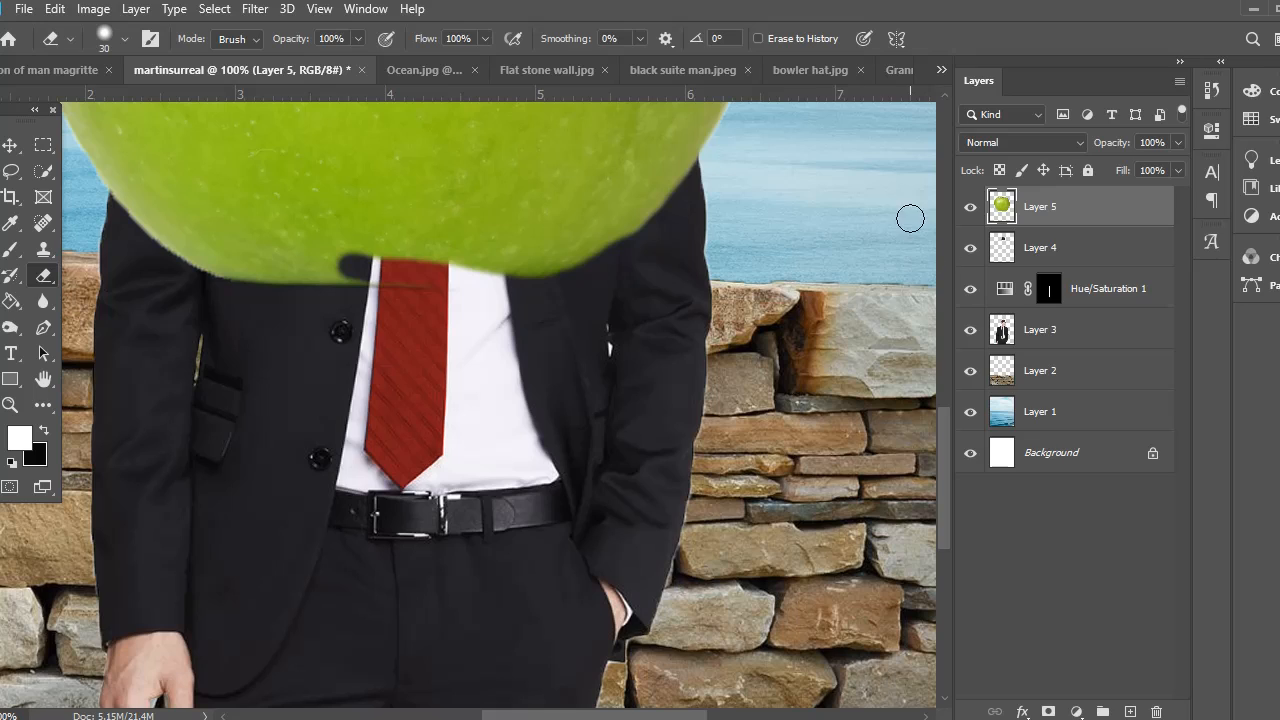
key("ctrl+z")
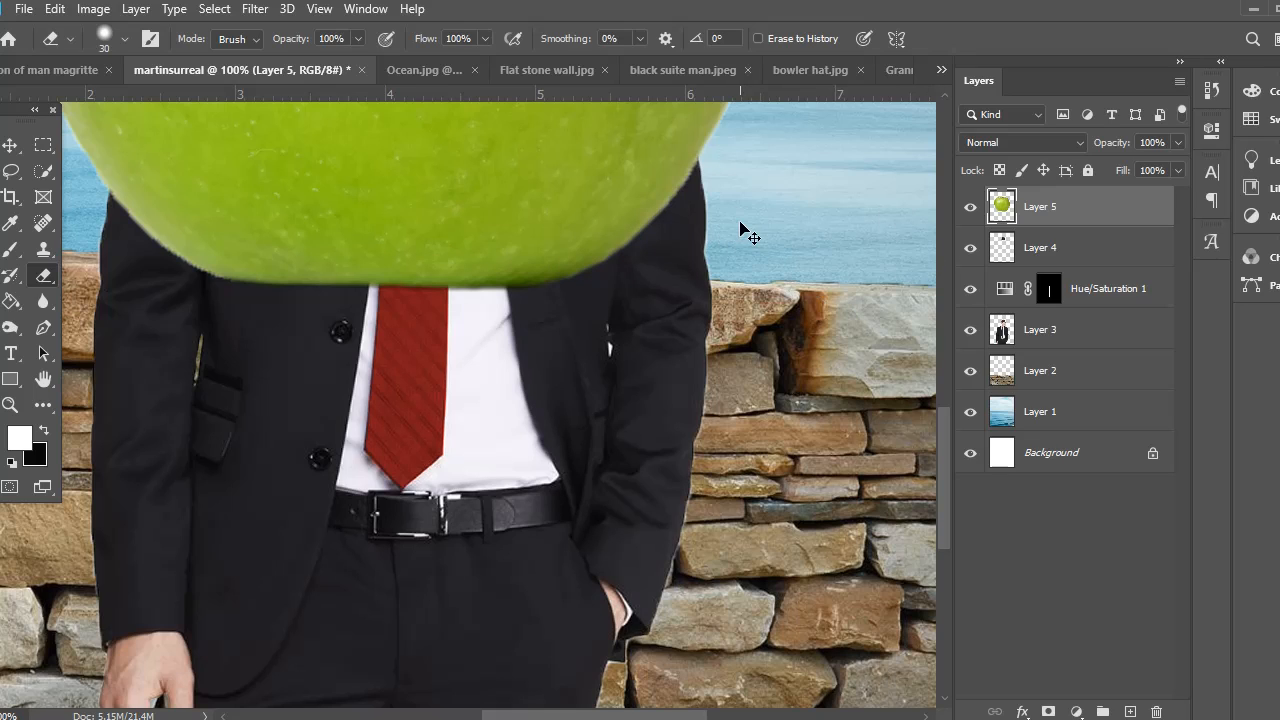
Step: Switch to the Move tool and turn on the transform controls for the apple layer
left_click(10, 145)
key("ctrl+z")
scroll(406, 311, "up", 5)
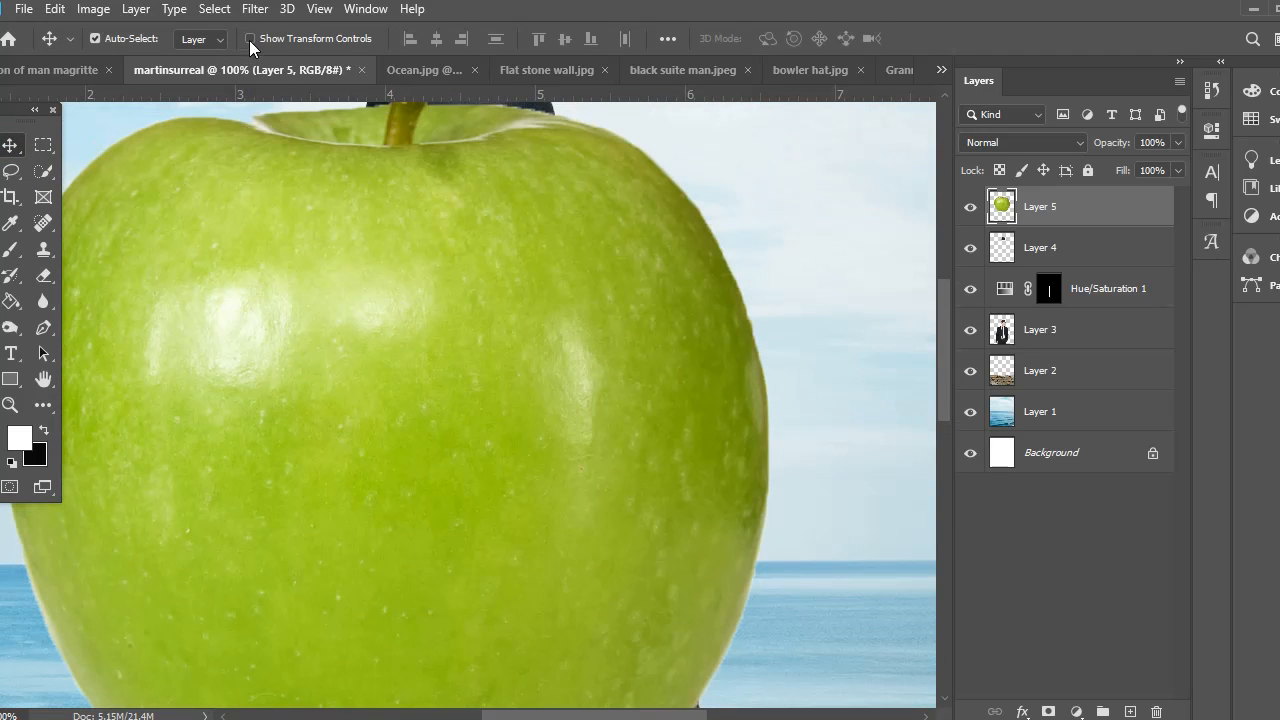
left_click(249, 39)
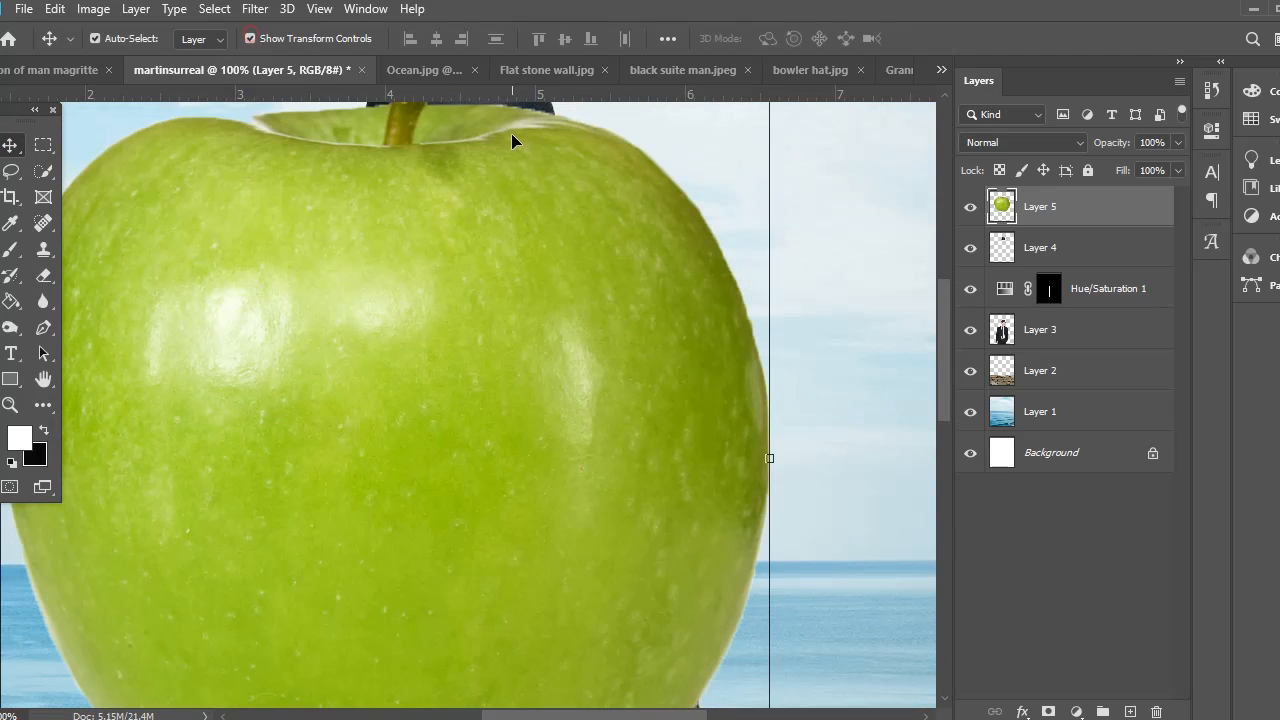
scroll(616, 350, "up", 3)
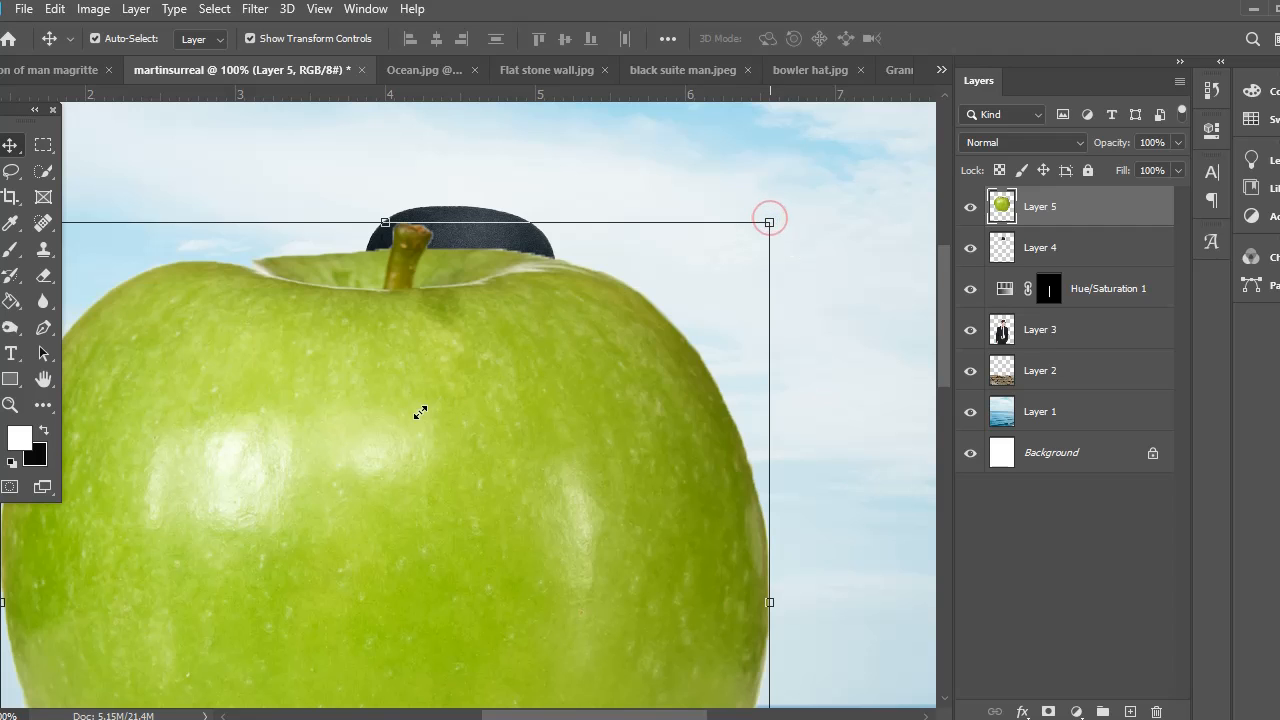
left_click_drag(769, 220, 493, 493)
left_click_drag(100, 629, 418, 356)
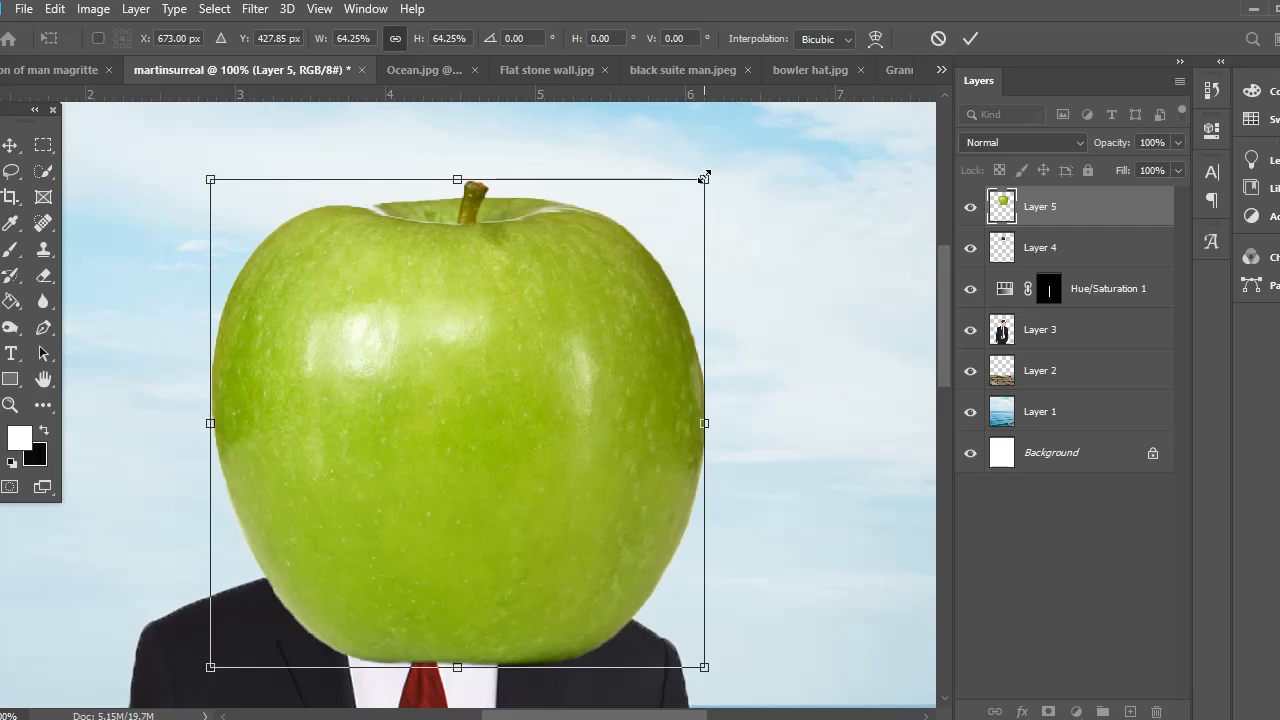
left_click_drag(704, 177, 454, 427)
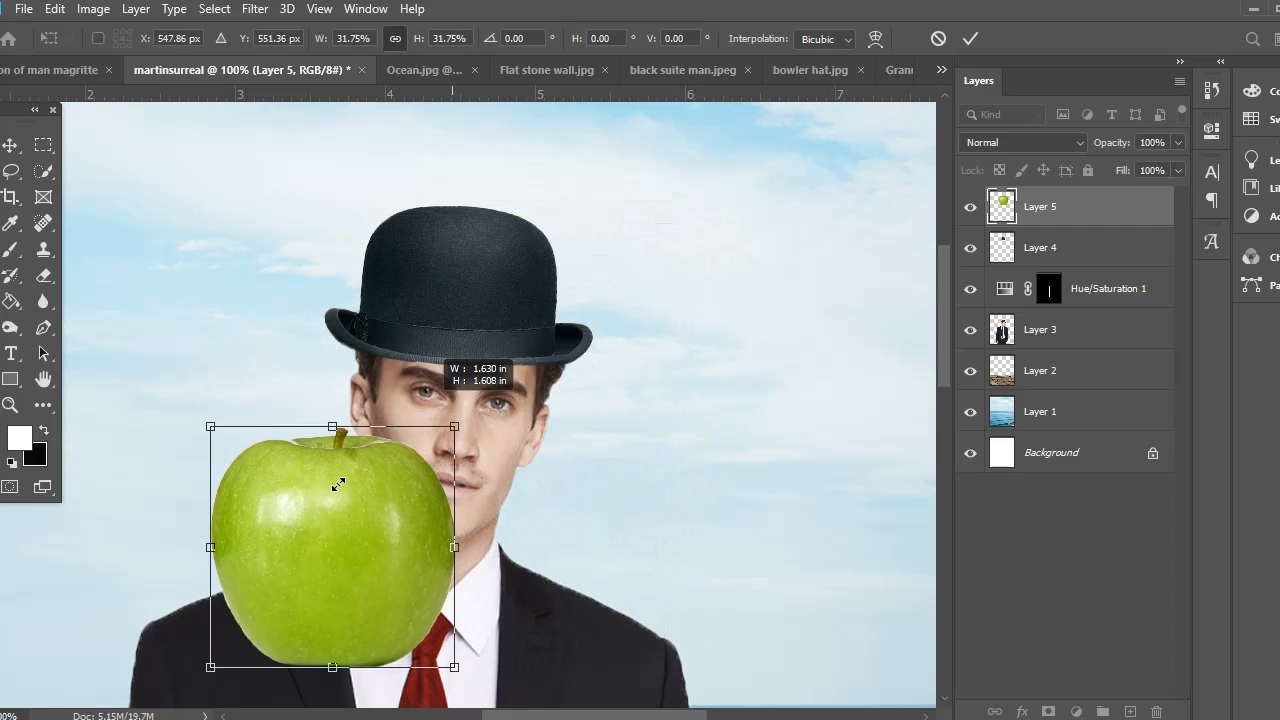
left_click_drag(338, 484, 338, 486)
left_click_drag(325, 539, 465, 391)
Step: Using the Magritte painting as reference, scale the apple to about 16.65% and place it over the man's face just below the hat brim
left_click(20, 68)
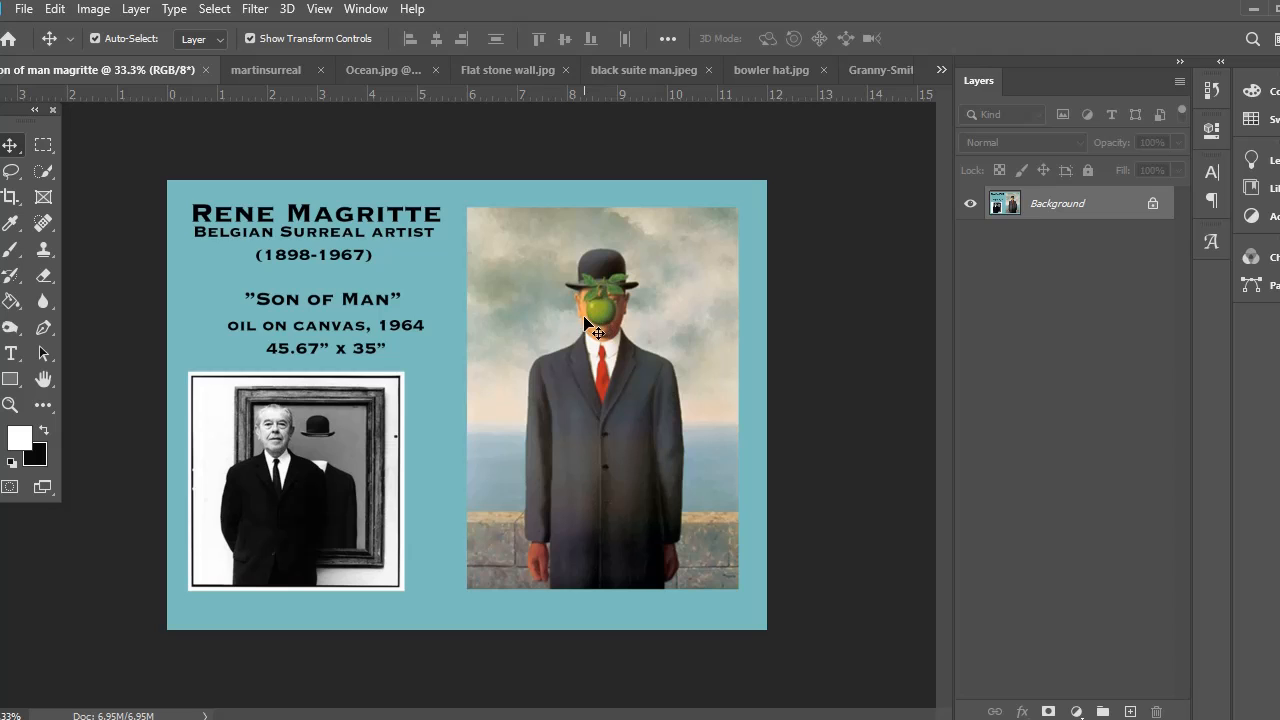
left_click(275, 70)
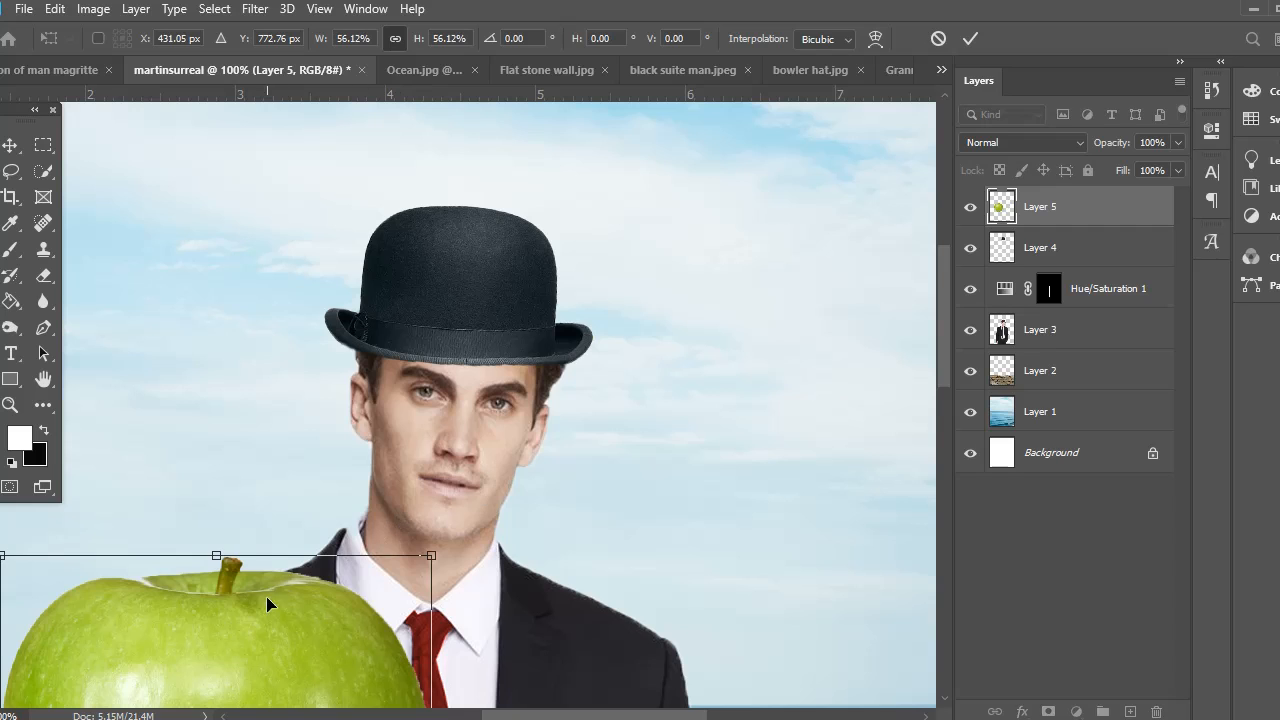
left_click_drag(266, 600, 603, 249)
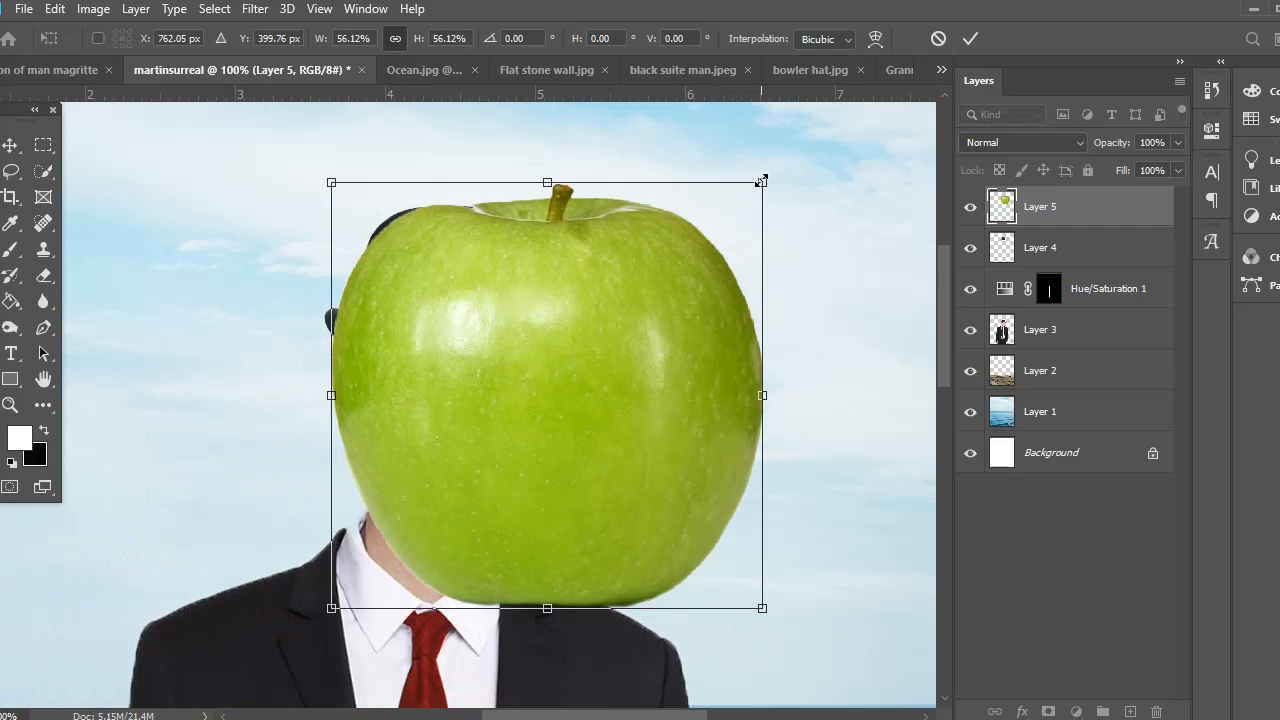
left_click_drag(761, 180, 489, 465)
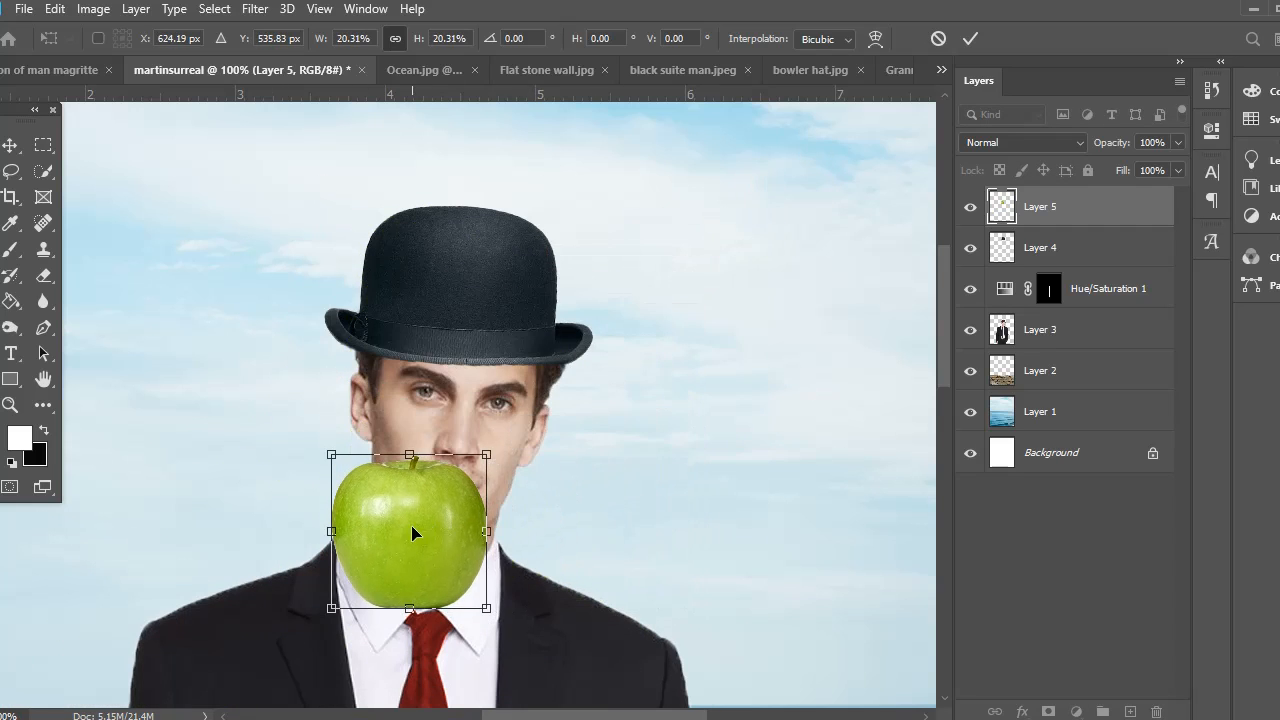
left_click_drag(411, 526, 448, 441)
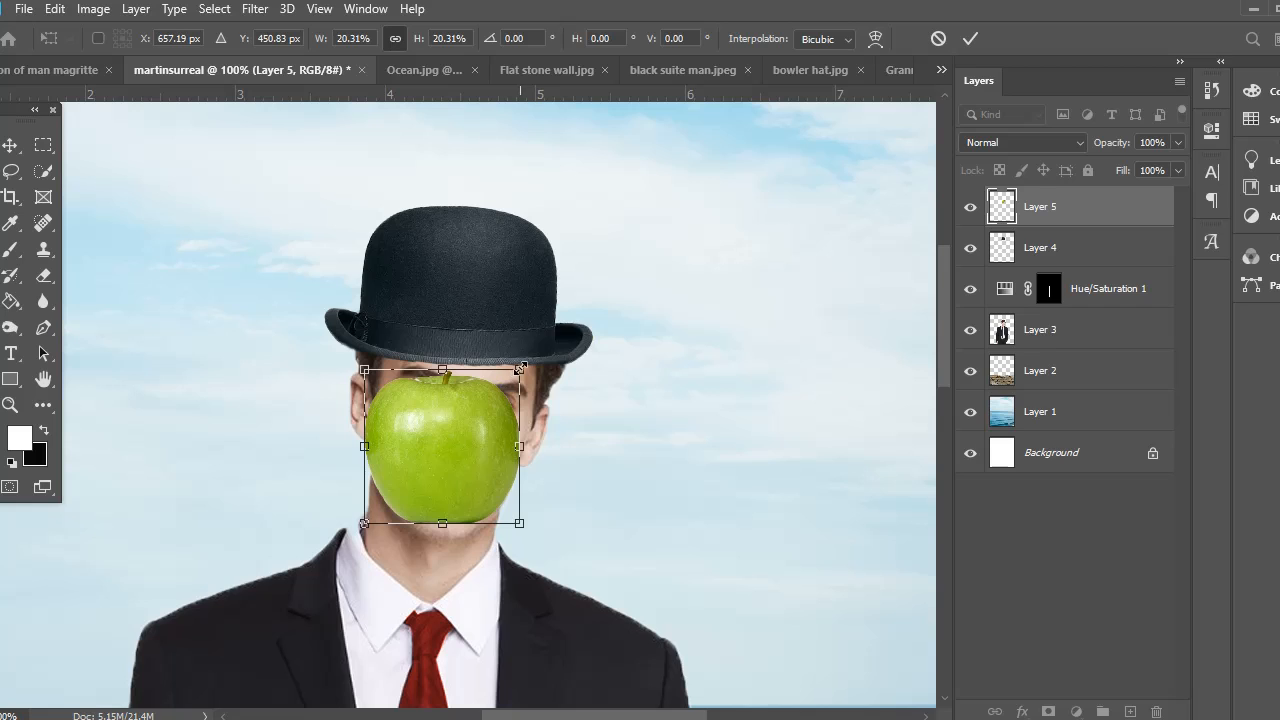
left_click_drag(519, 373, 491, 395)
left_click_drag(476, 462, 491, 437)
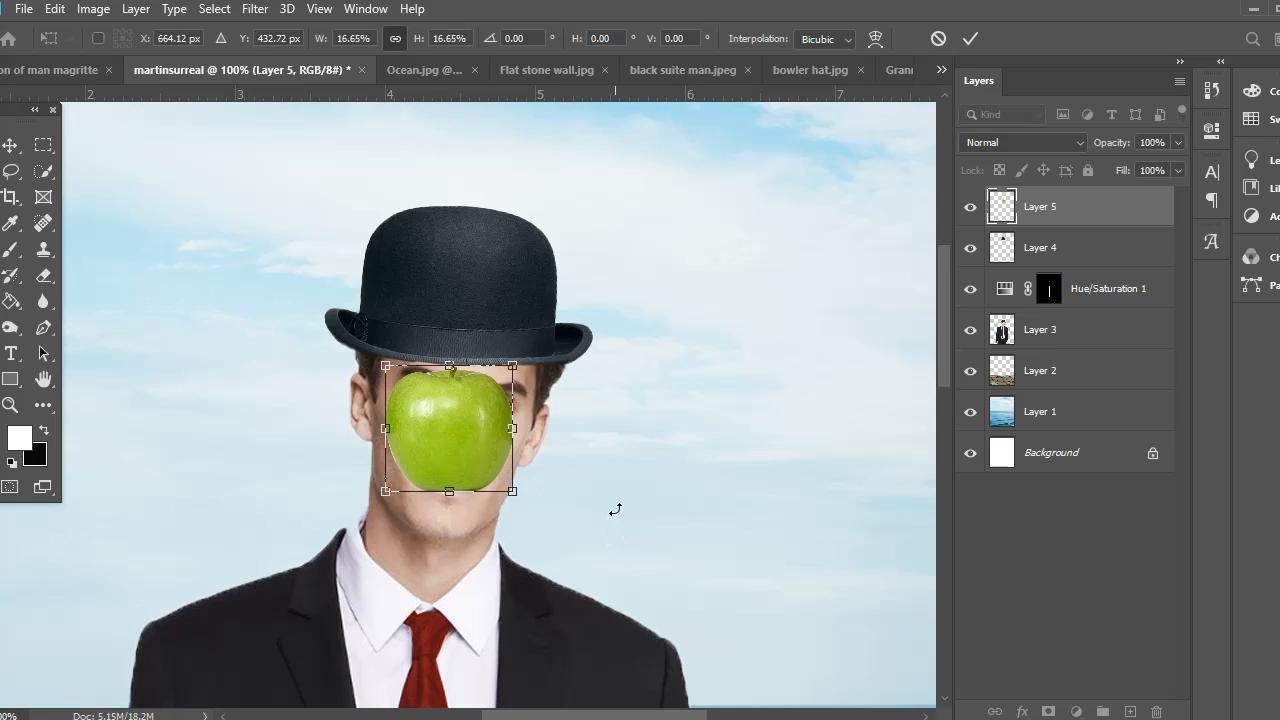
key("Return")
left_click(600, 465)
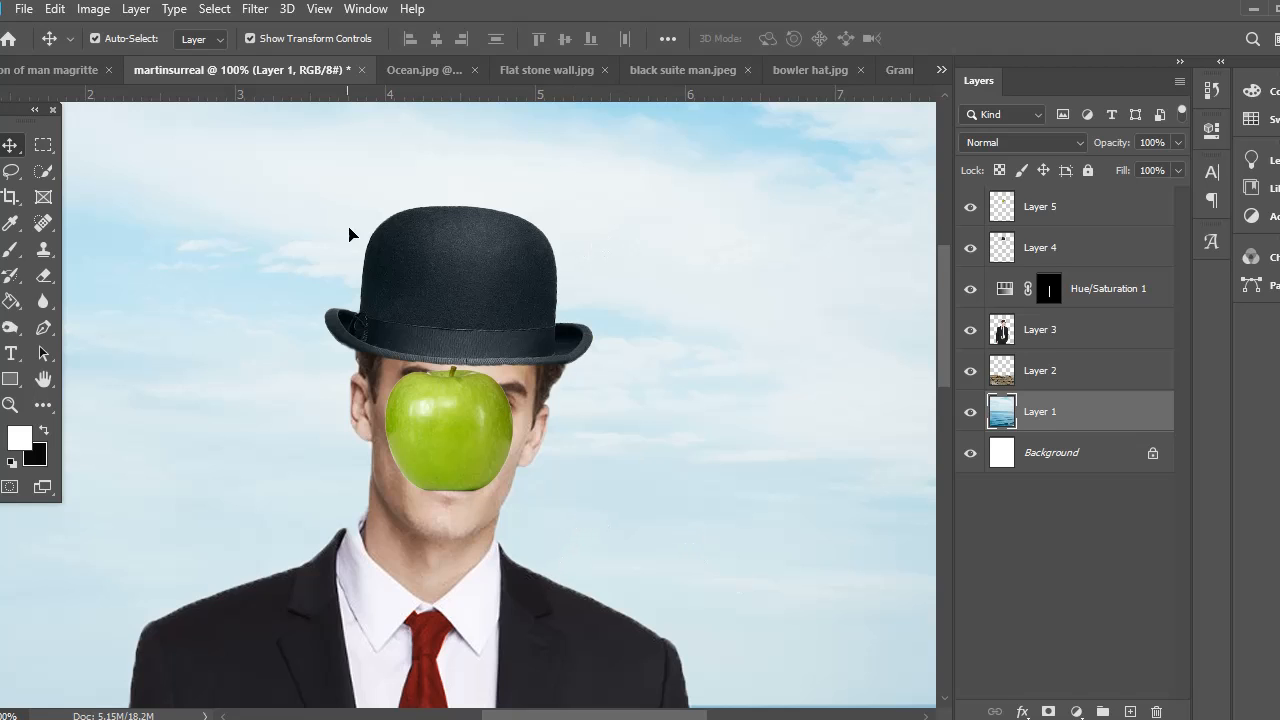
left_click(10, 405)
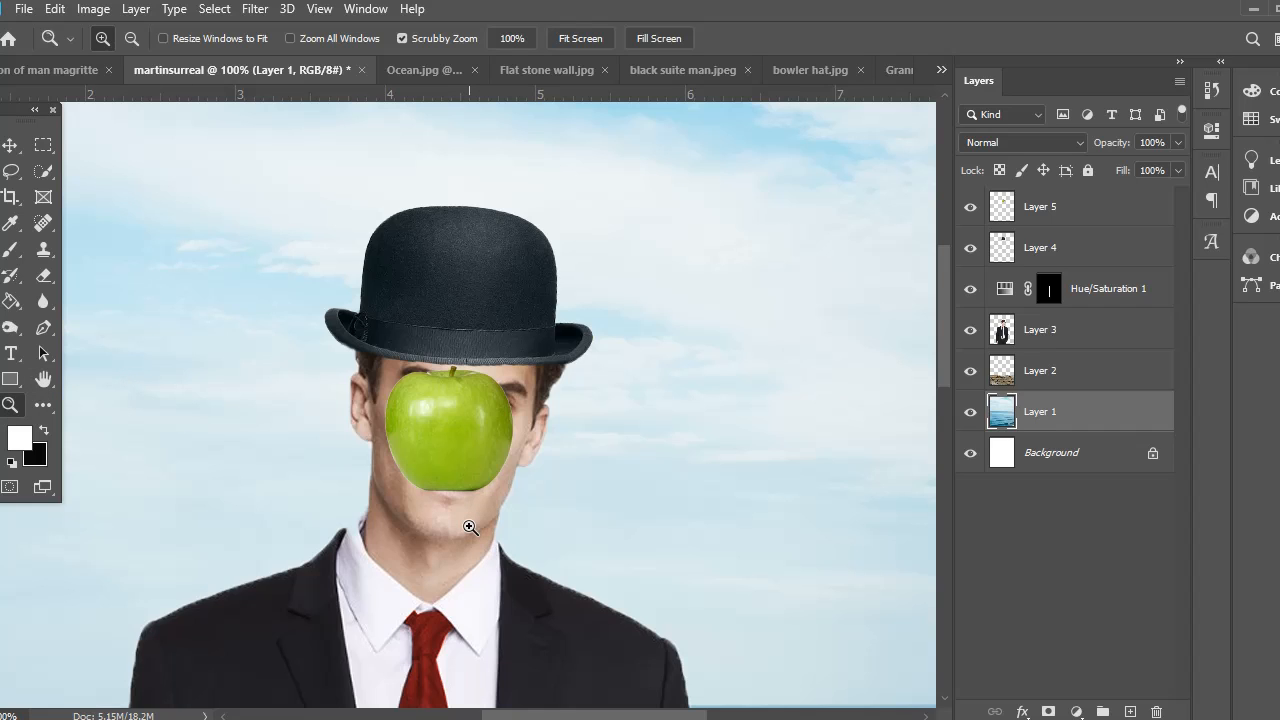
double_click(44, 379)
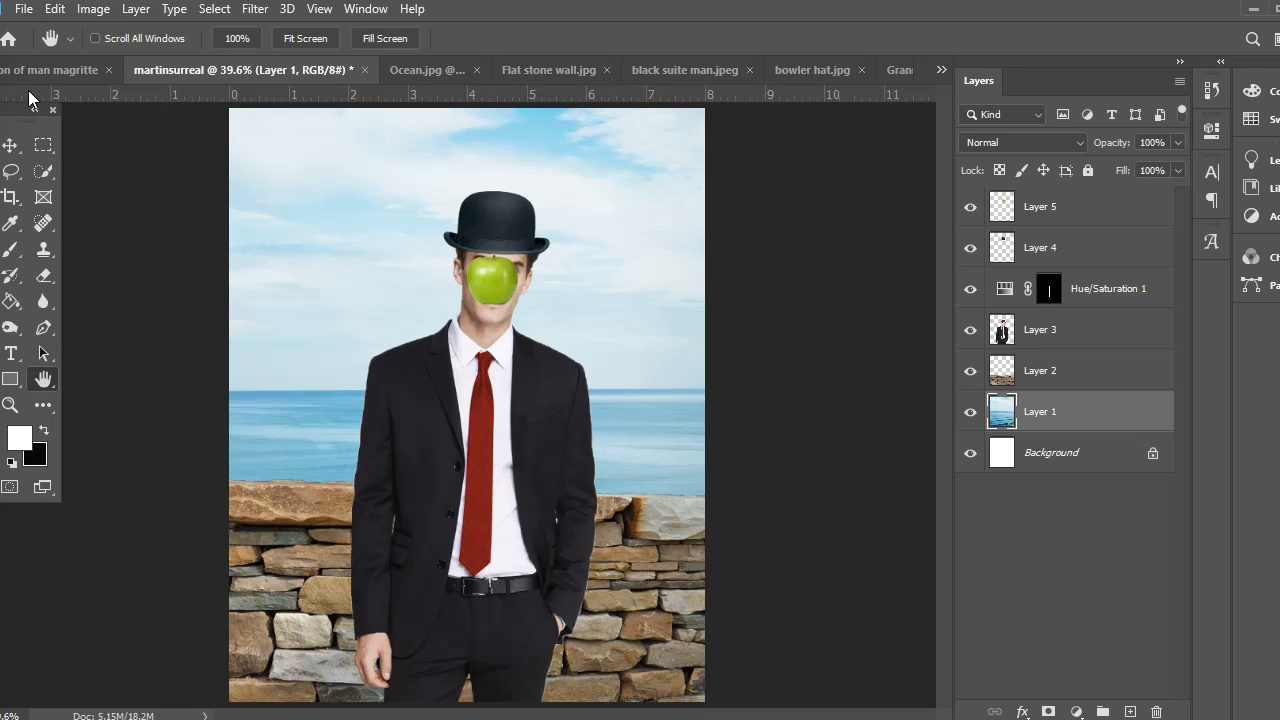
Step: Try to open the gold-photo-frame-psd-template file from the Magritte Surreal Composite folder
left_click(23, 10)
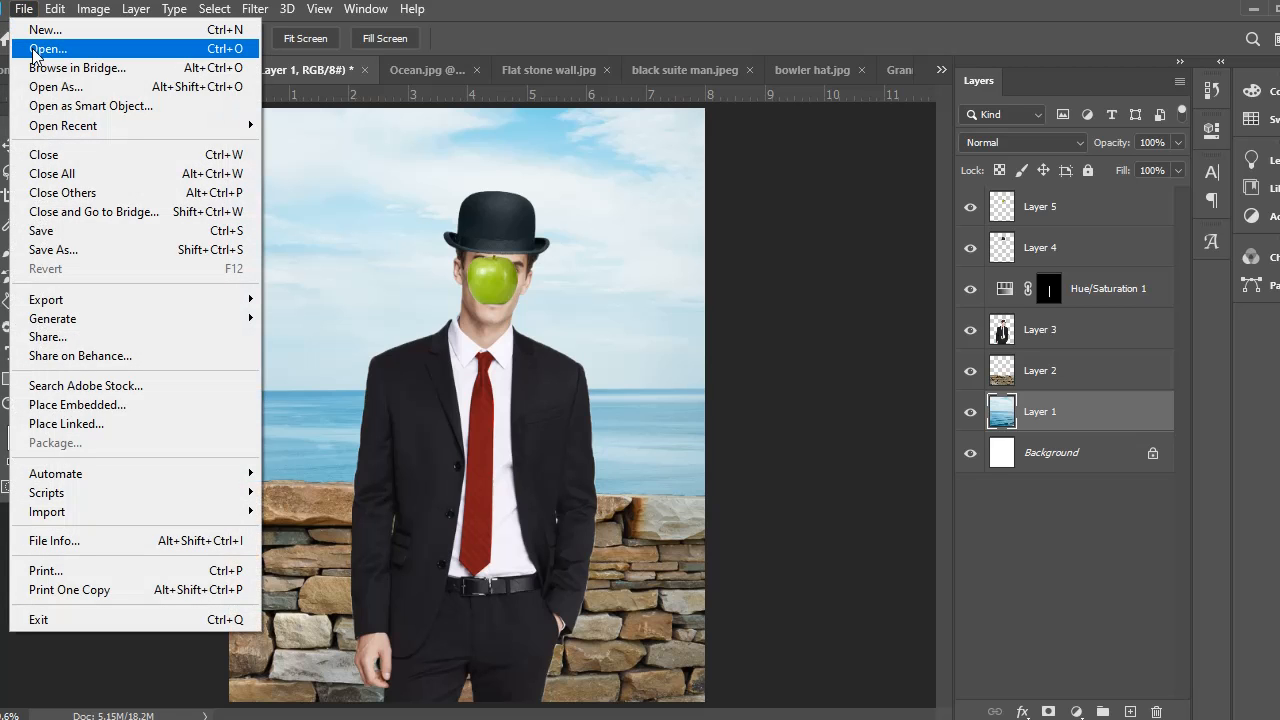
left_click(35, 50)
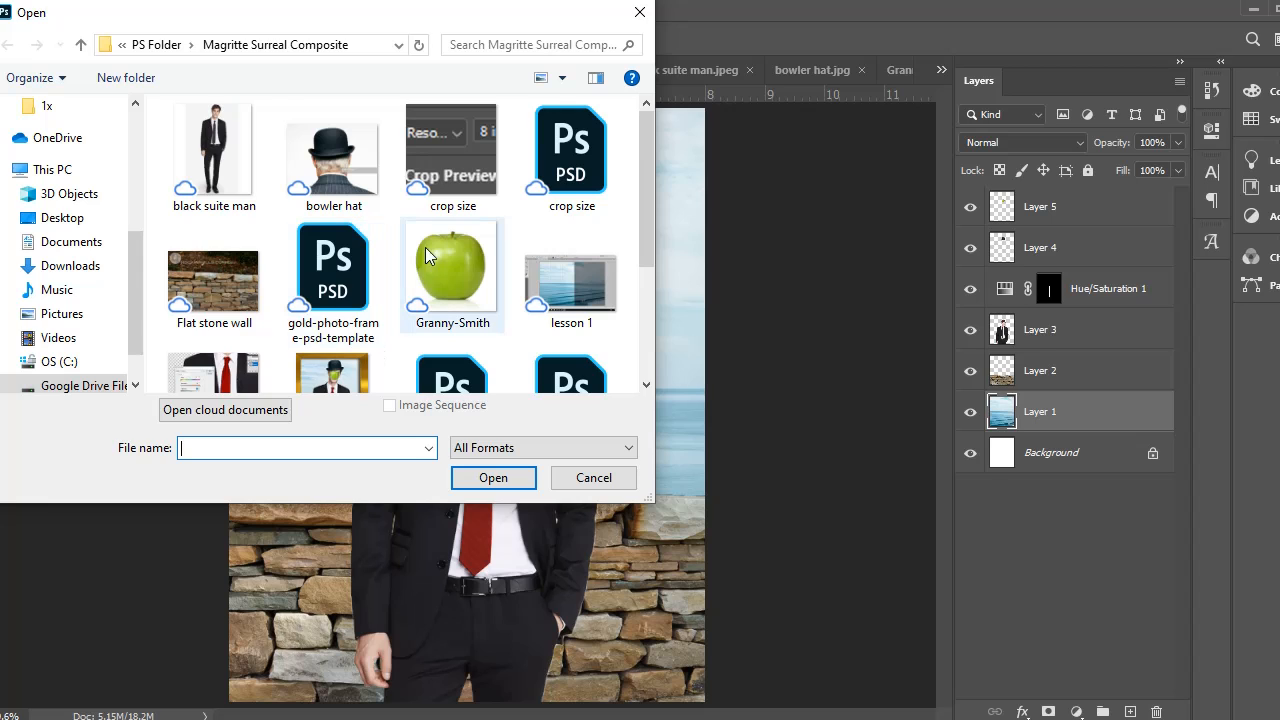
scroll(460, 232, "down", 1)
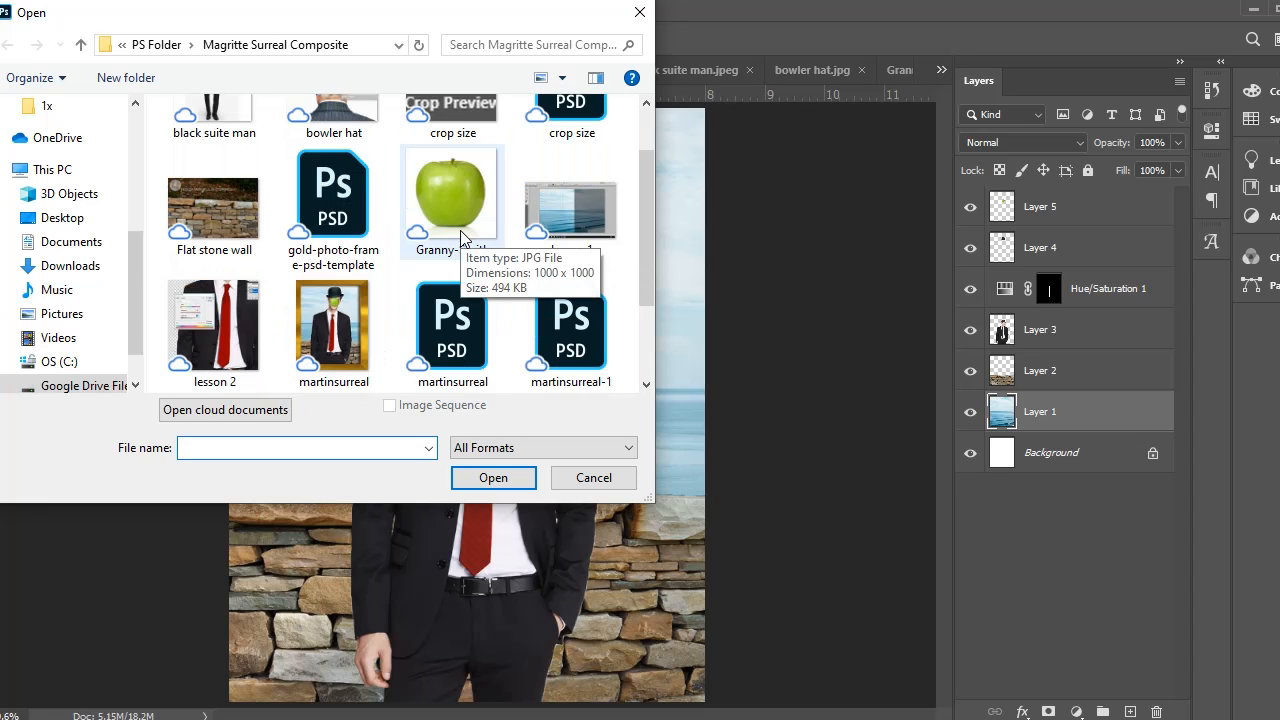
scroll(461, 236, "down", 1)
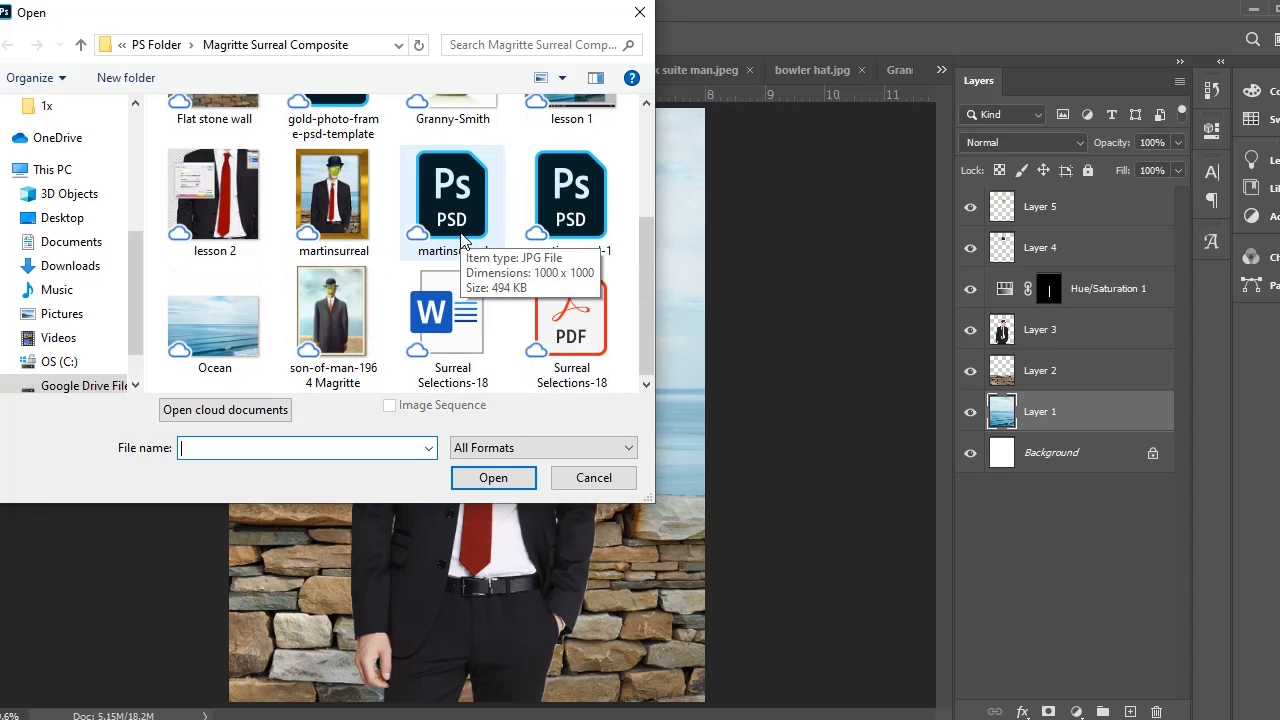
scroll(458, 240, "up", 2)
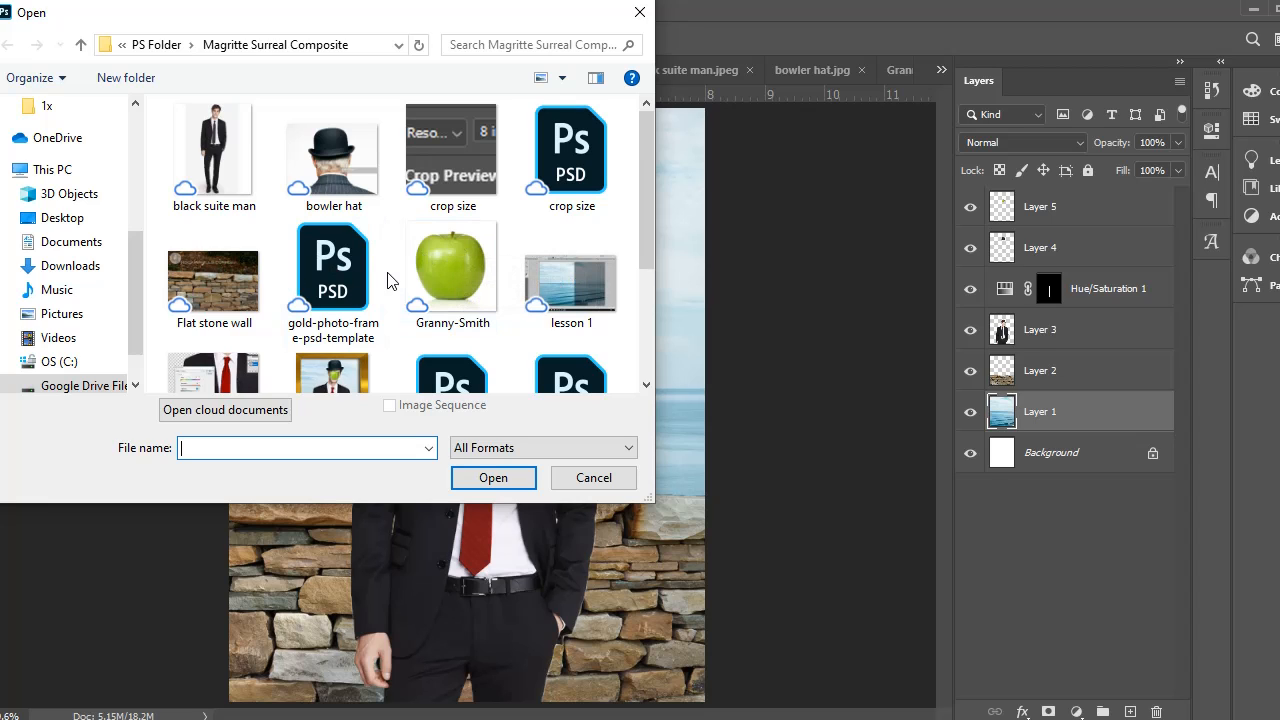
double_click(338, 260)
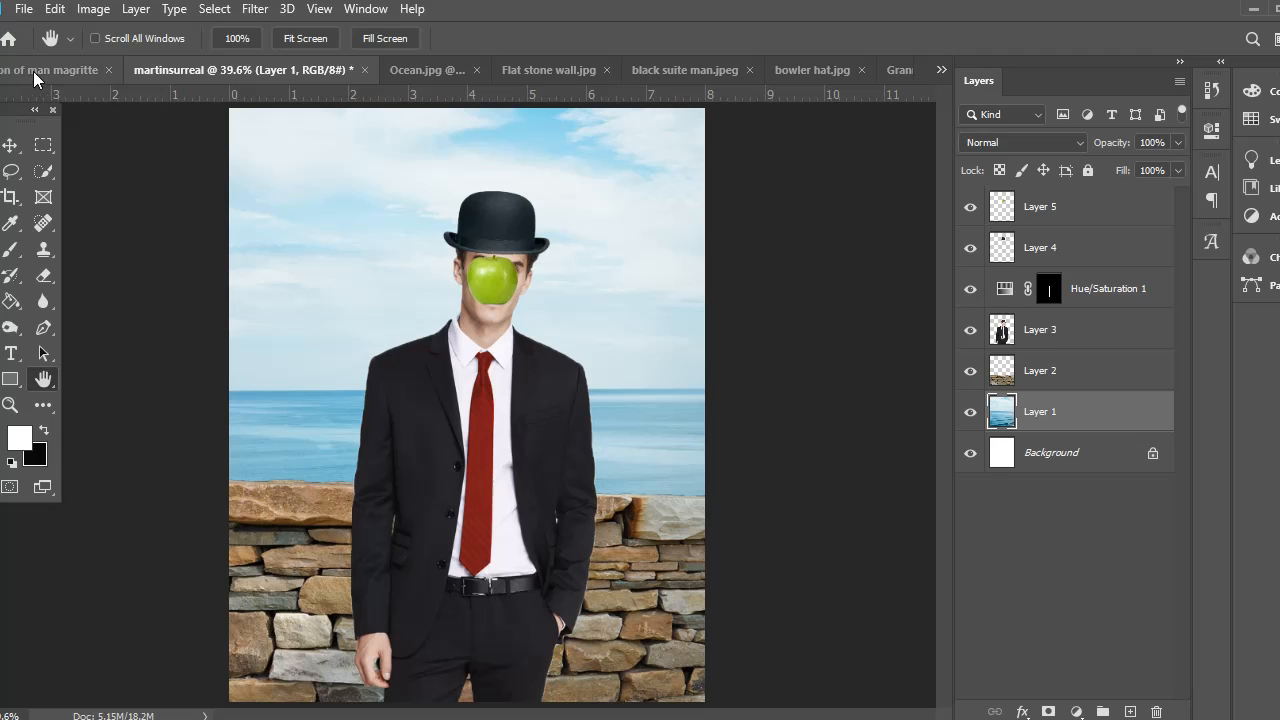
Step: Open the Copy of Frame image from the Classroom folder in My Drive on Google Drive File Stream
left_click(23, 10)
left_click(40, 50)
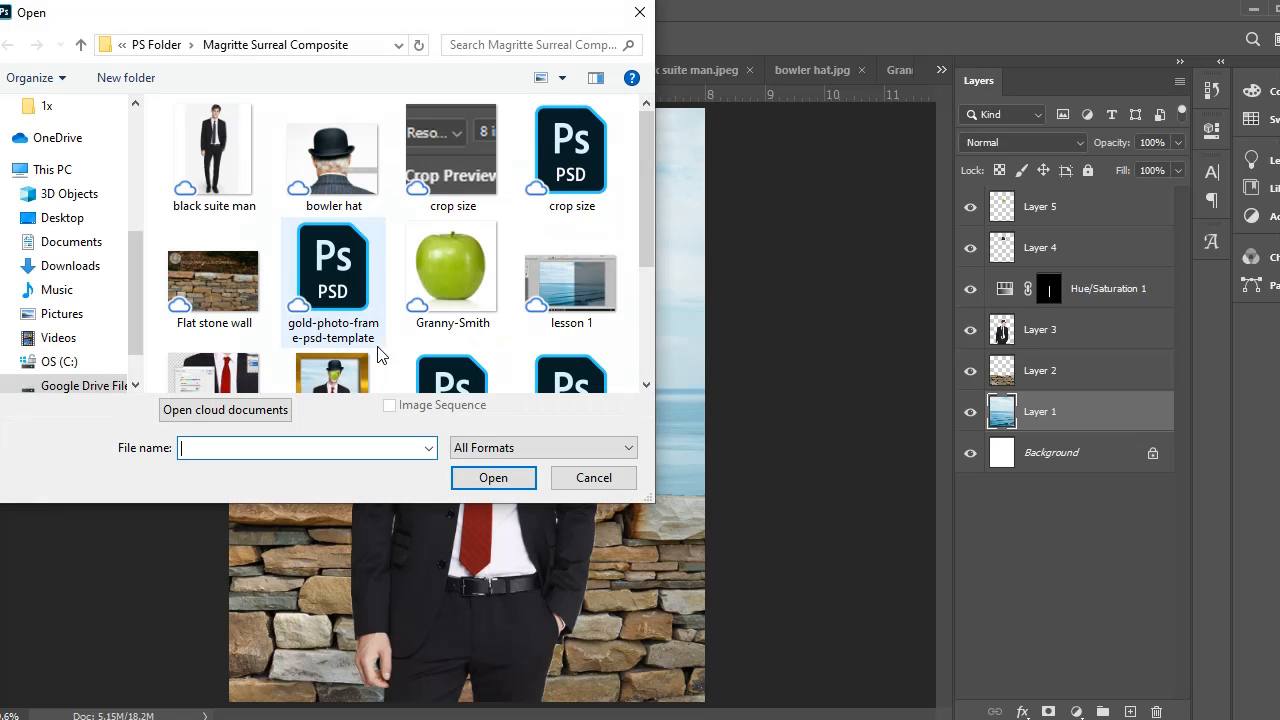
left_click(158, 45)
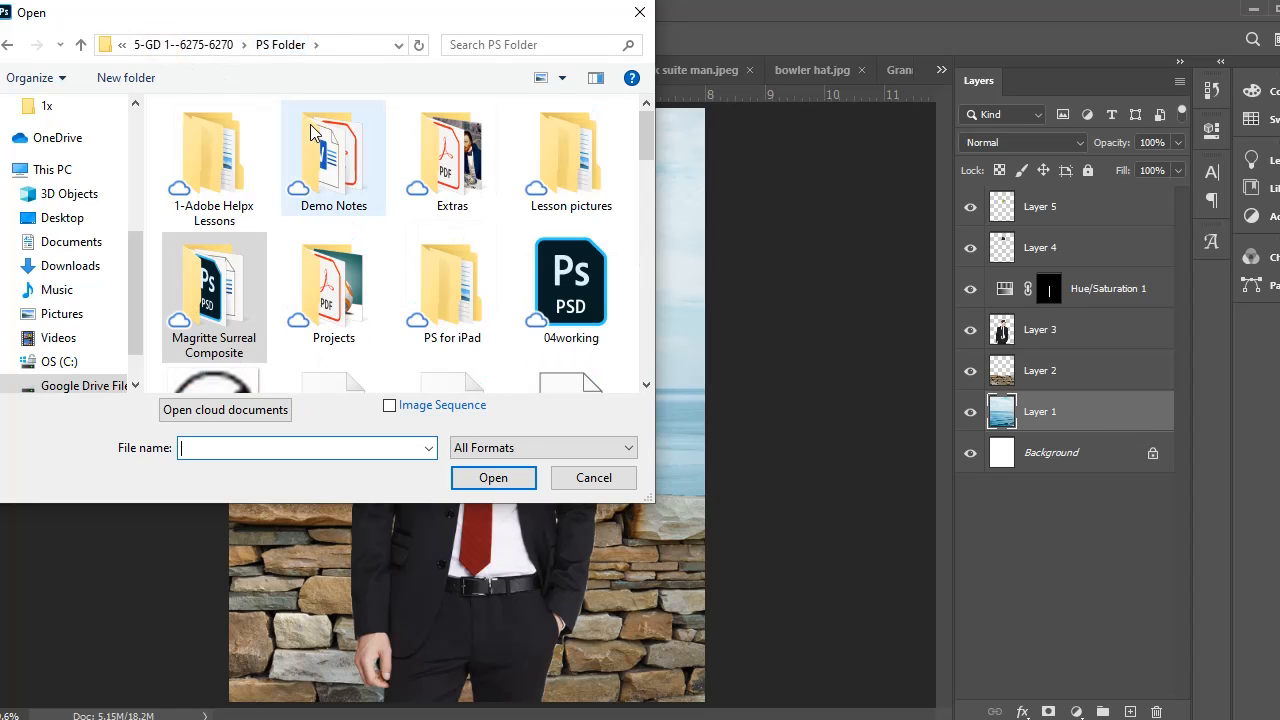
left_click(452, 300)
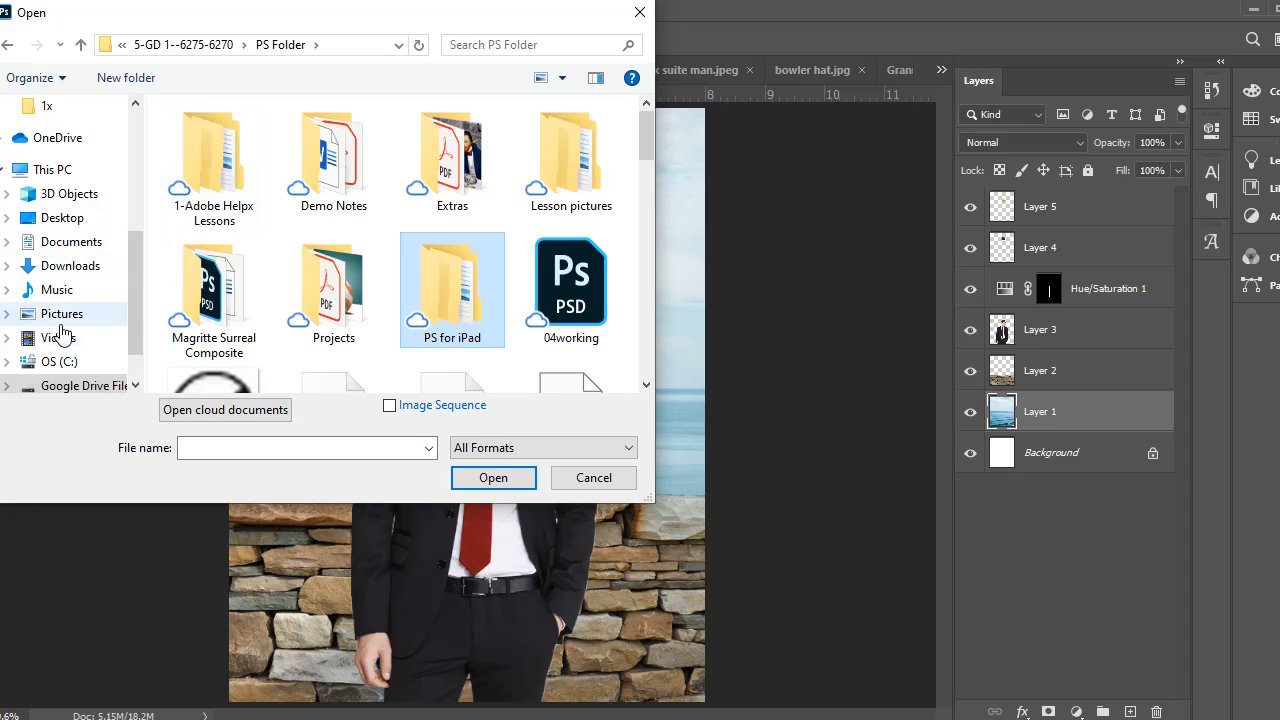
scroll(54, 335, "down", 1)
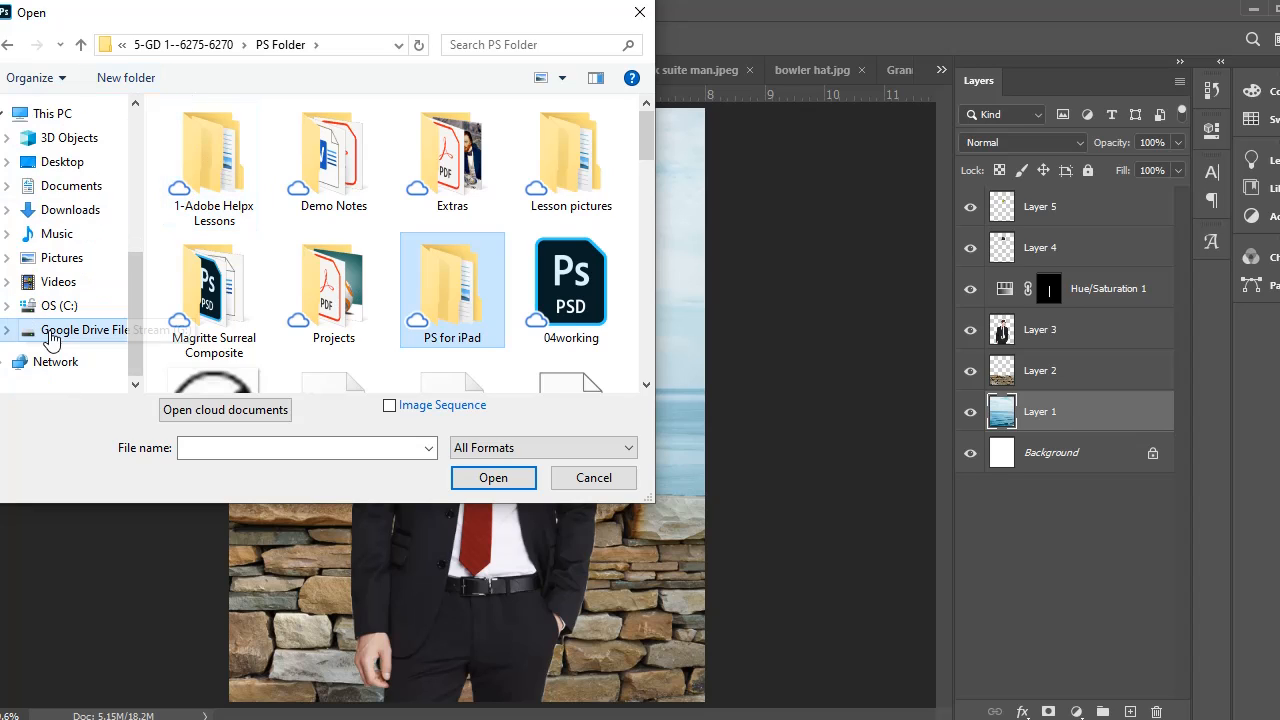
left_click(50, 330)
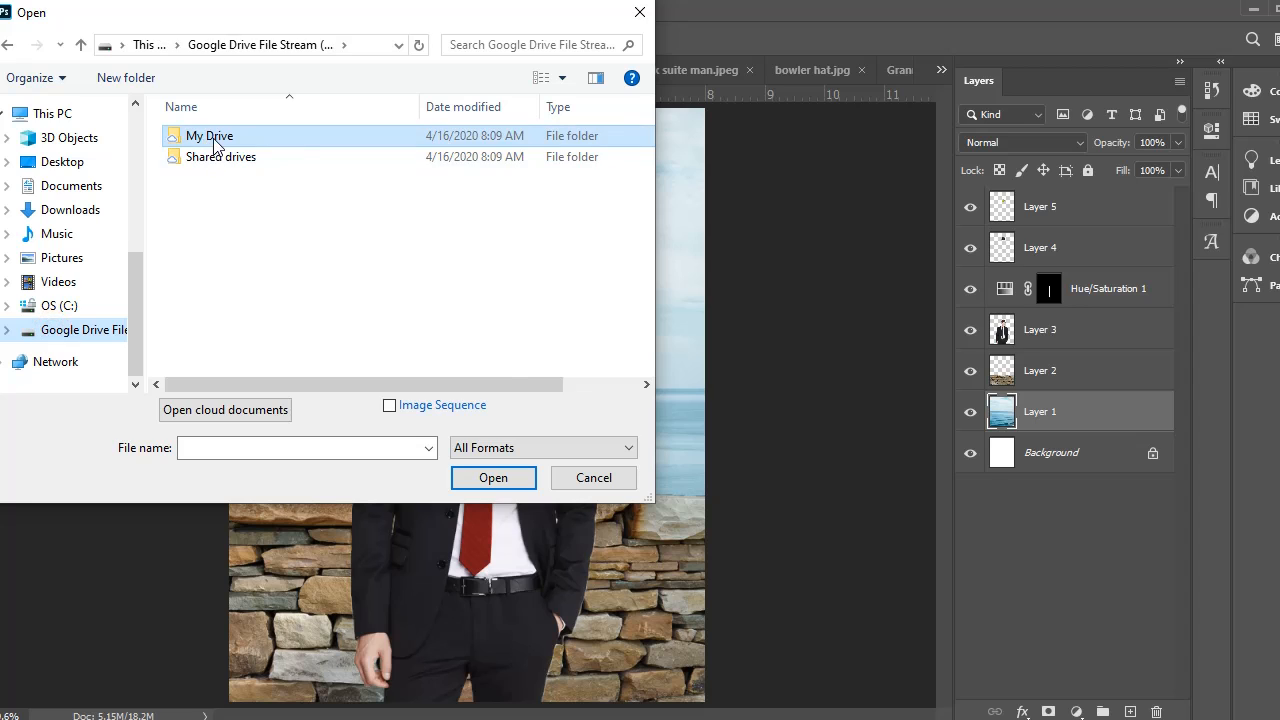
double_click(214, 136)
scroll(212, 300, "down", 3)
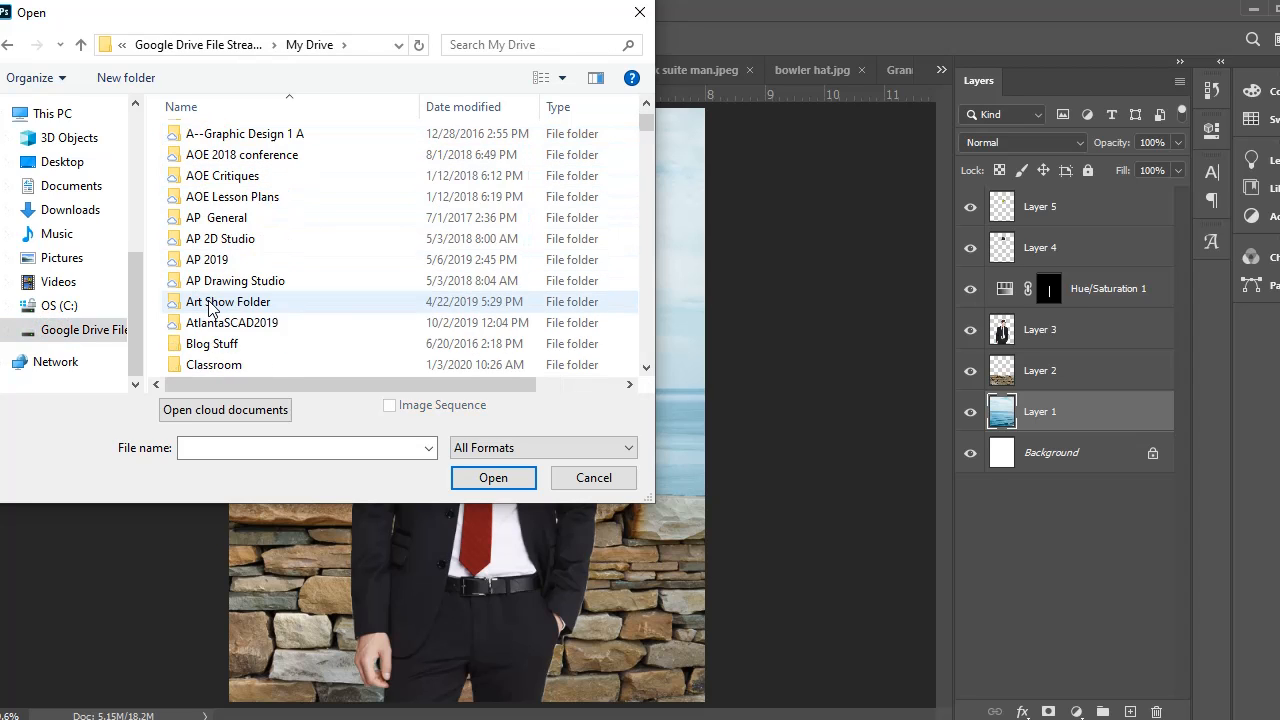
double_click(210, 302)
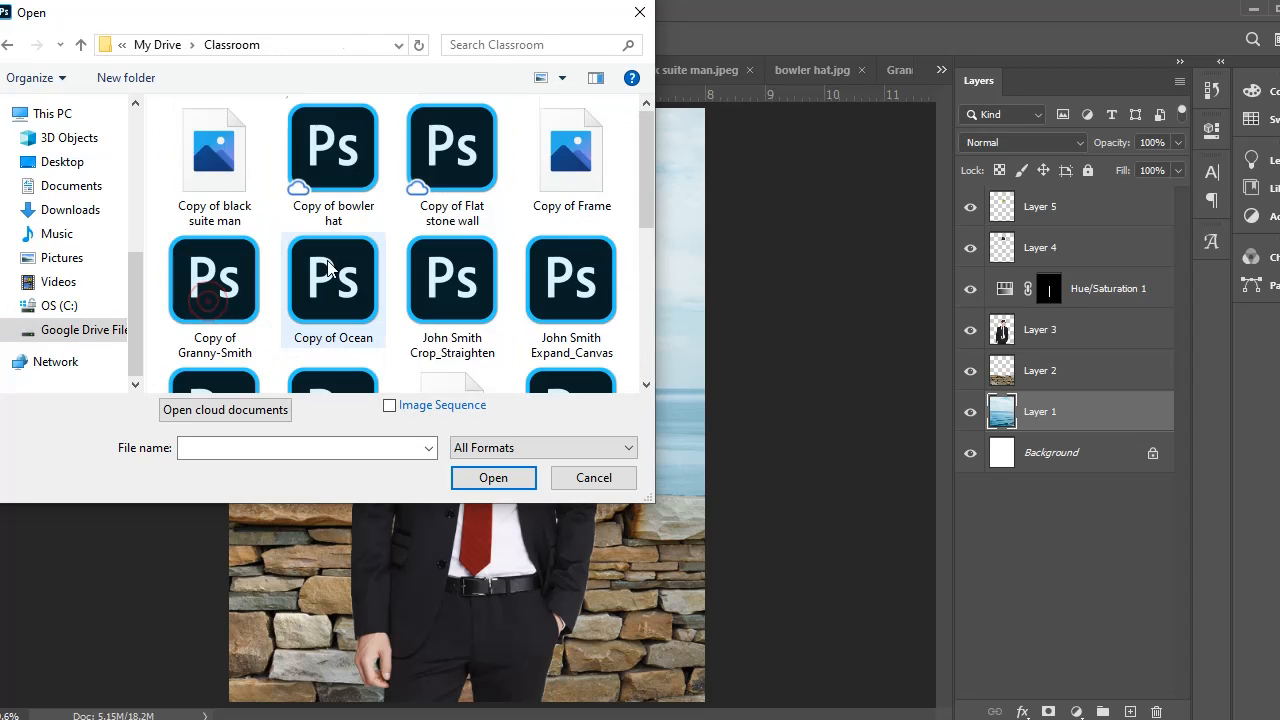
double_click(575, 152)
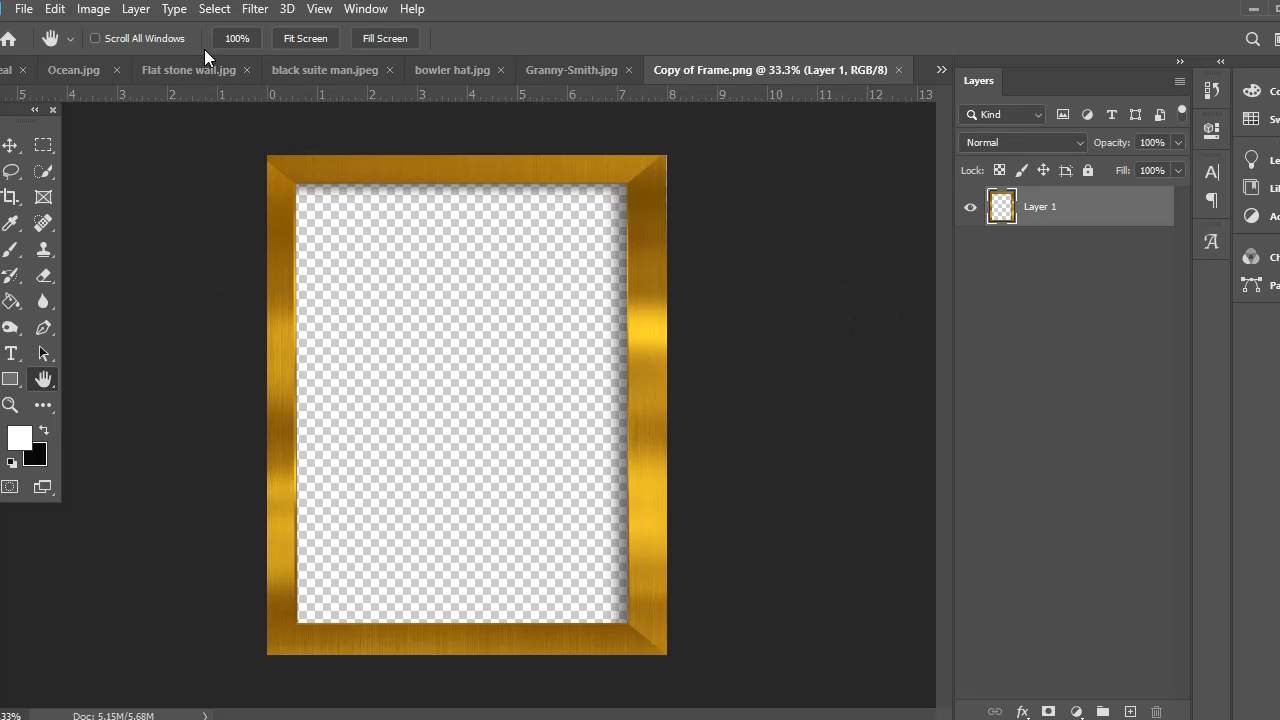
Step: Copy the whole gold frame into the martinsurreal document and place its layer at the top of the stack, above the apple
left_click(212, 9)
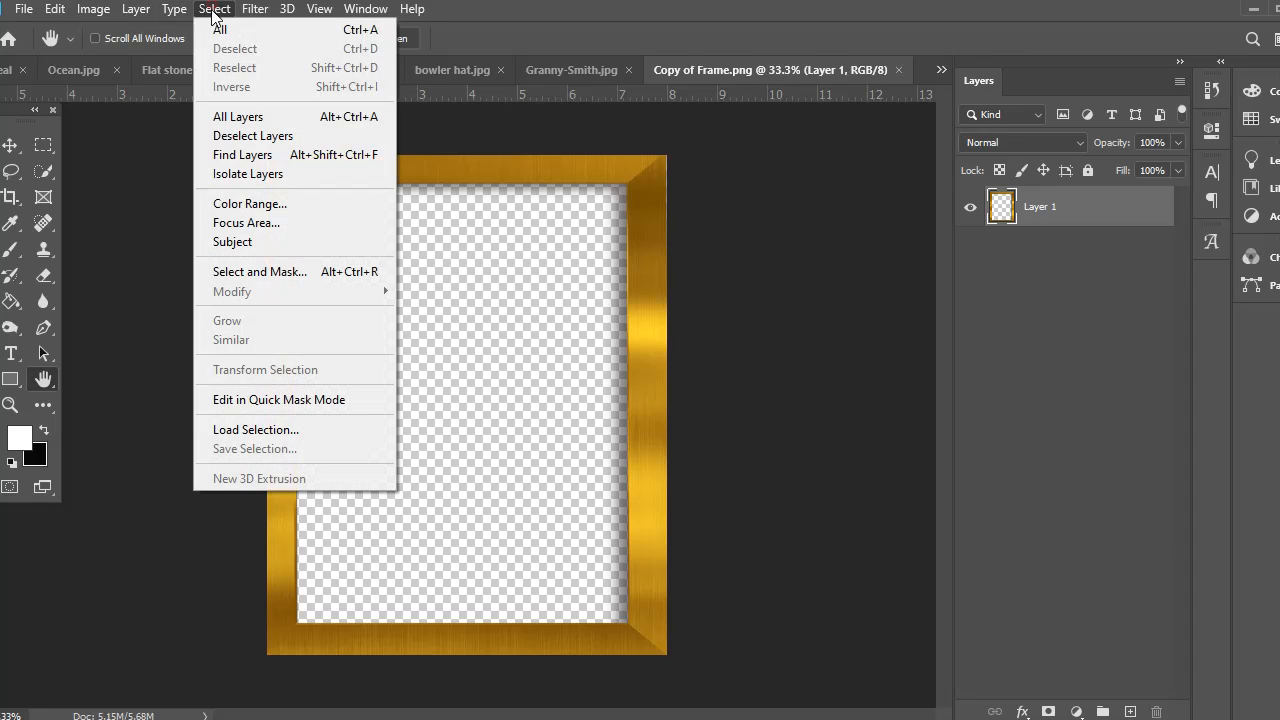
left_click(217, 30)
left_click(54, 9)
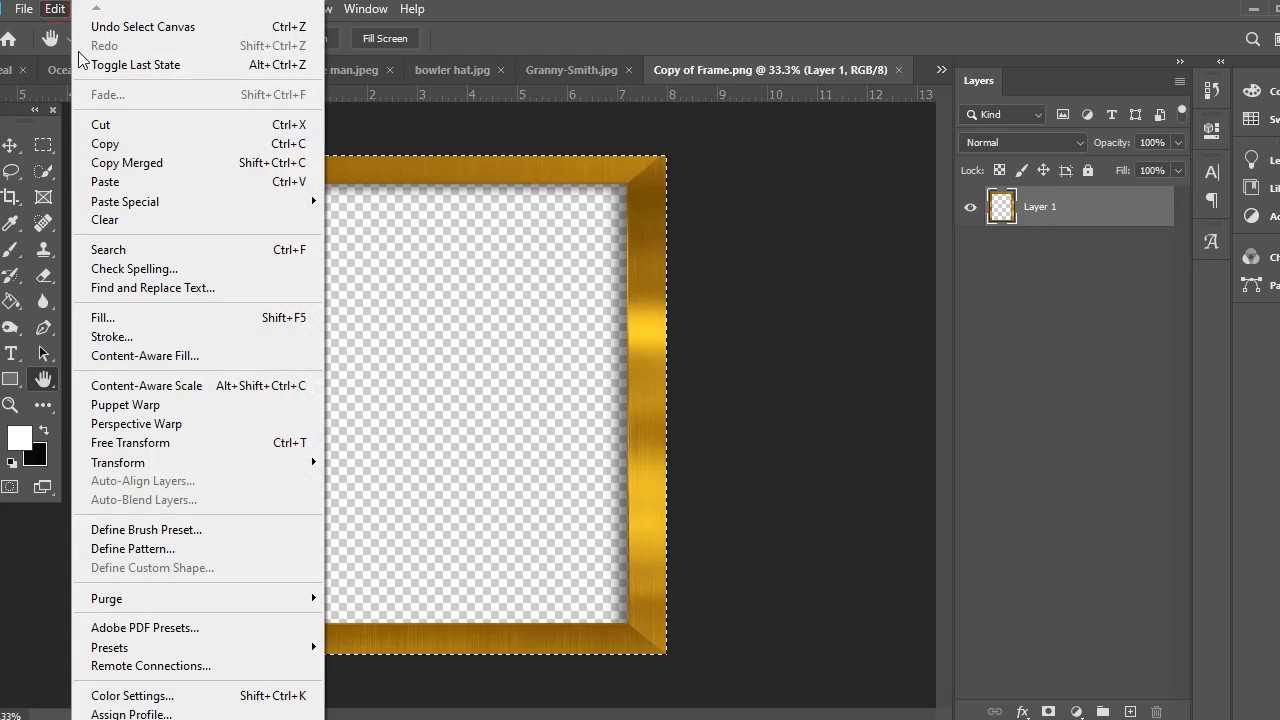
left_click(108, 144)
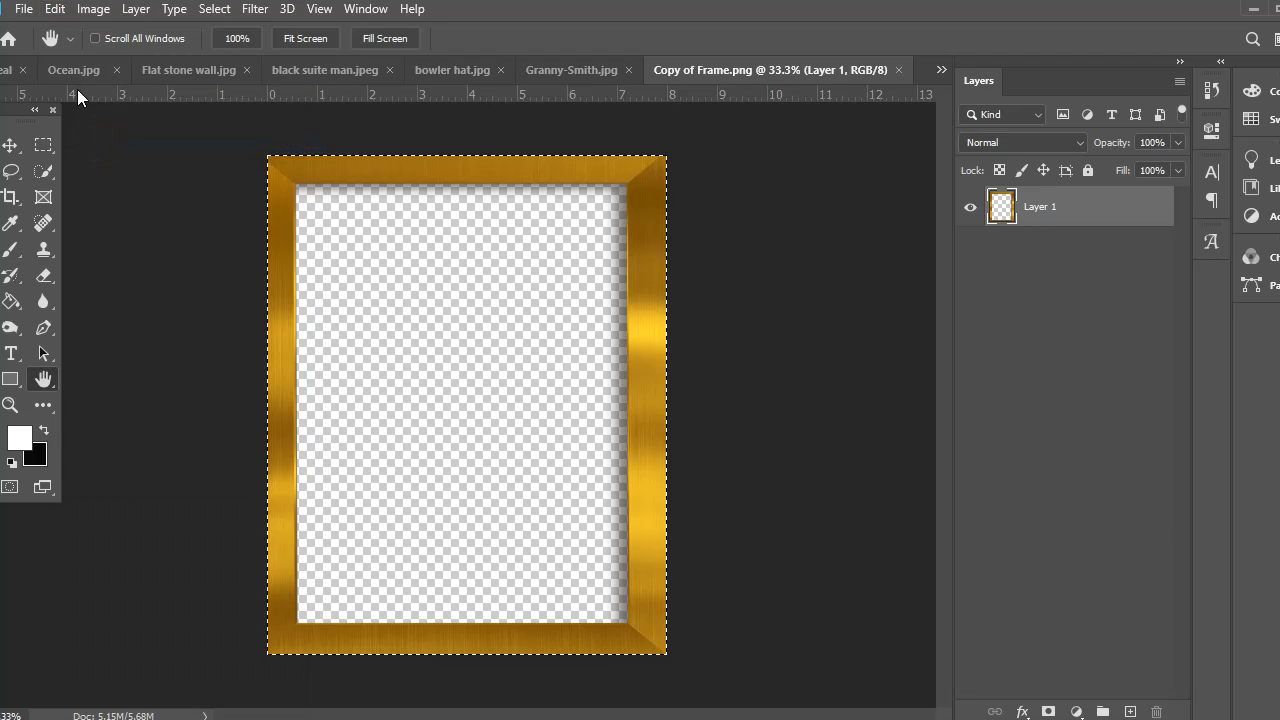
left_click(12, 75)
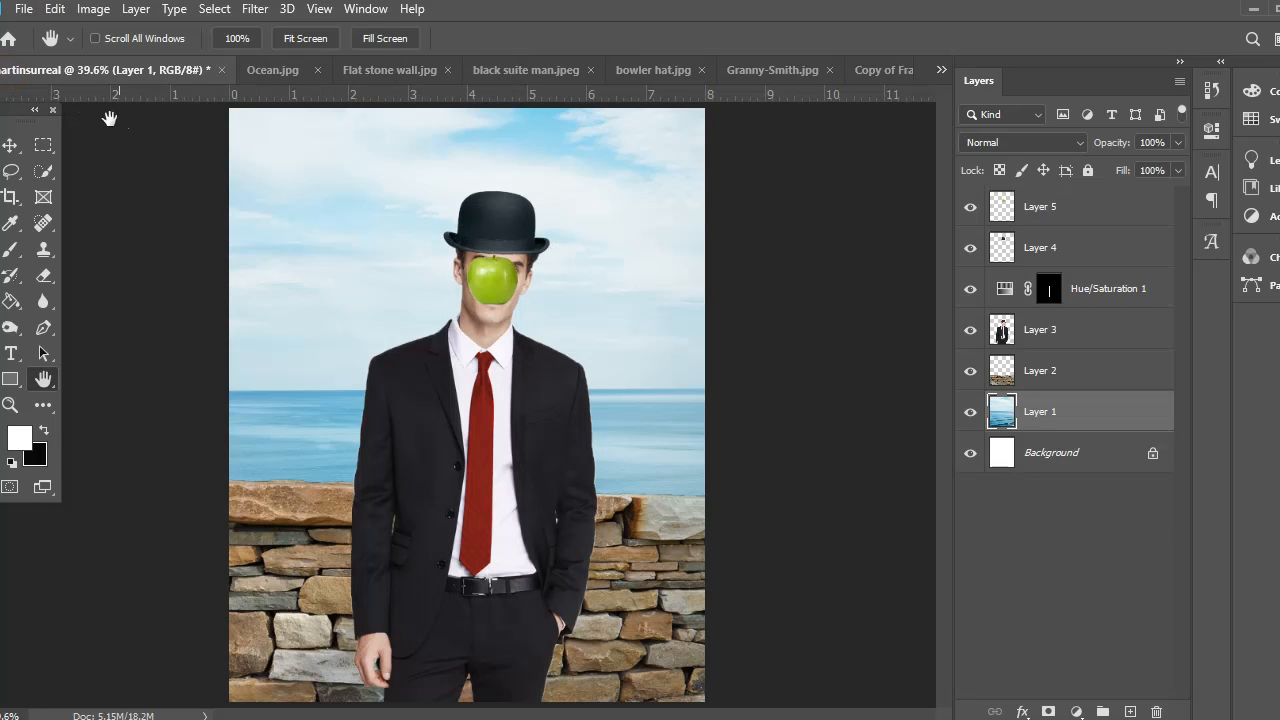
left_click(54, 9)
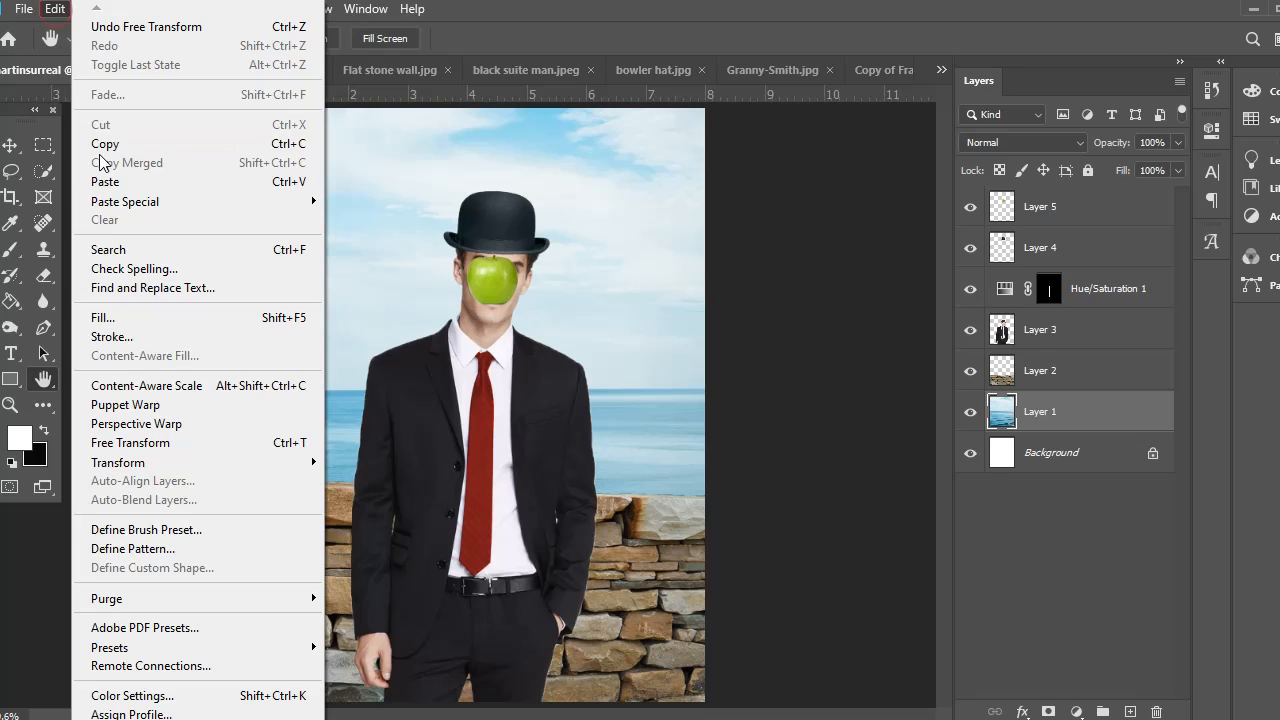
left_click(104, 181)
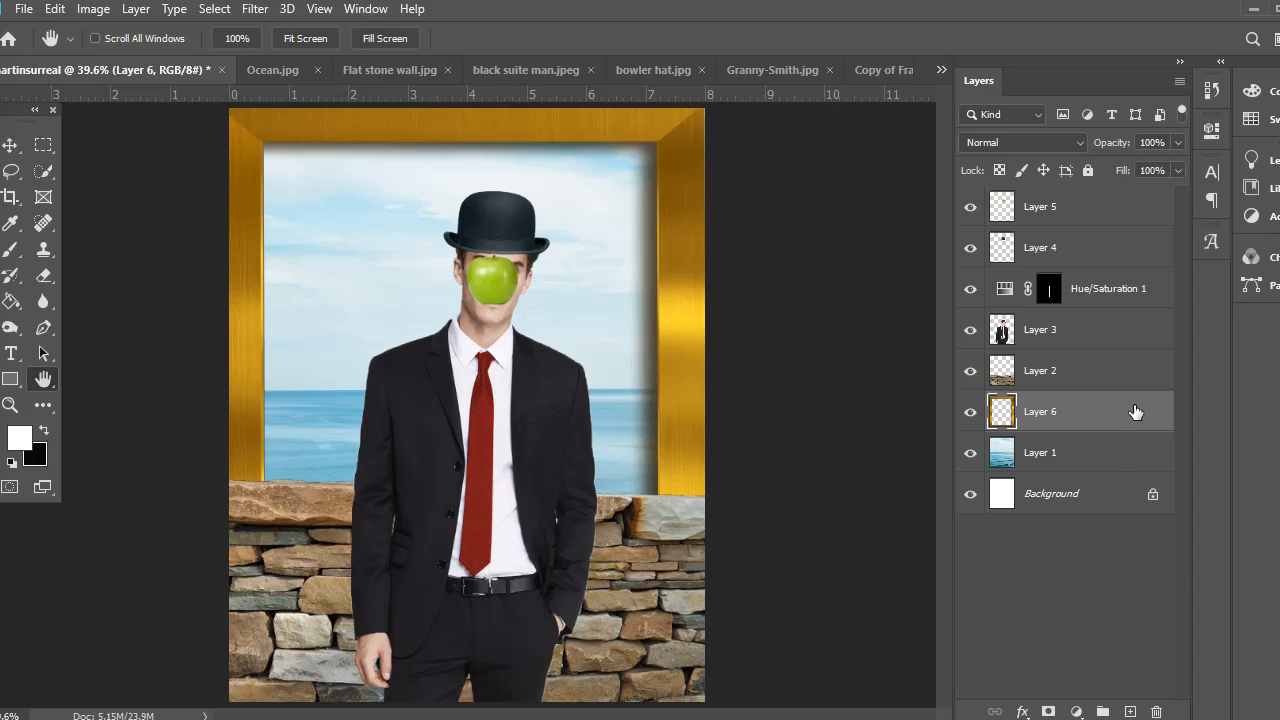
left_click_drag(1136, 411, 1161, 197)
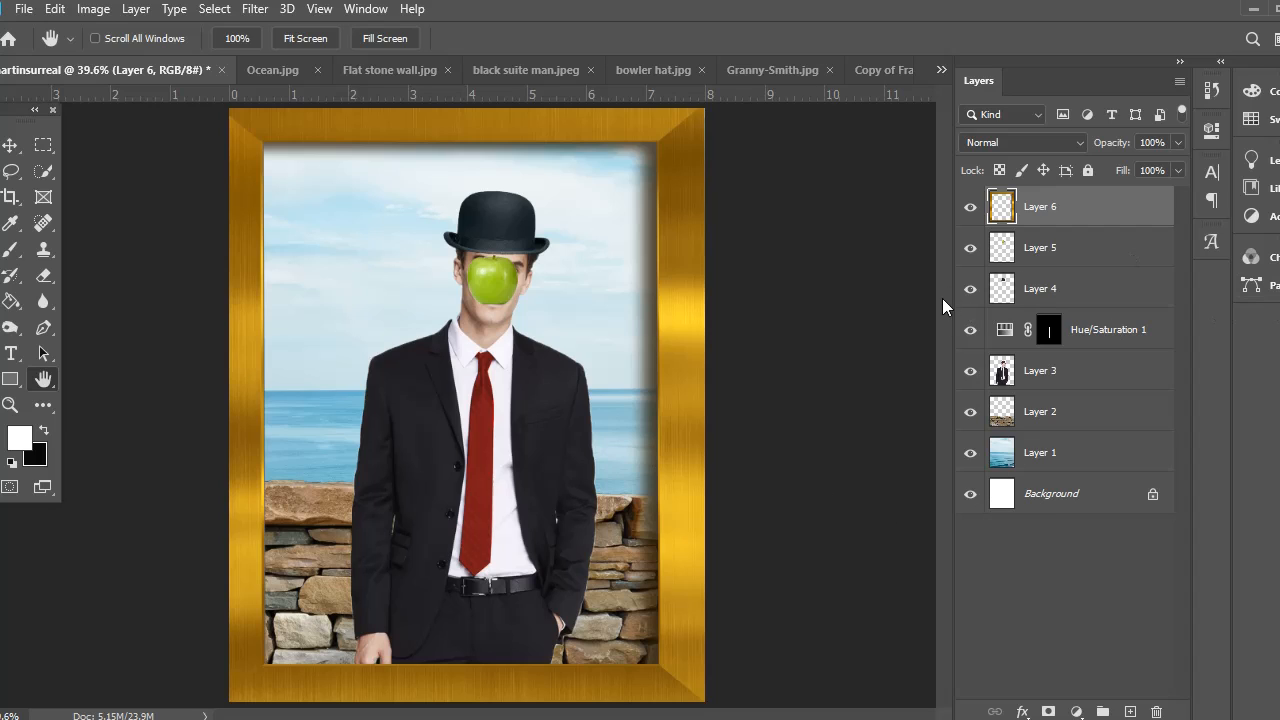
Step: Choose JPEG as the save format for martinsurreal in the Classroom folder and cancel the save
left_click(18, 14)
left_click(44, 249)
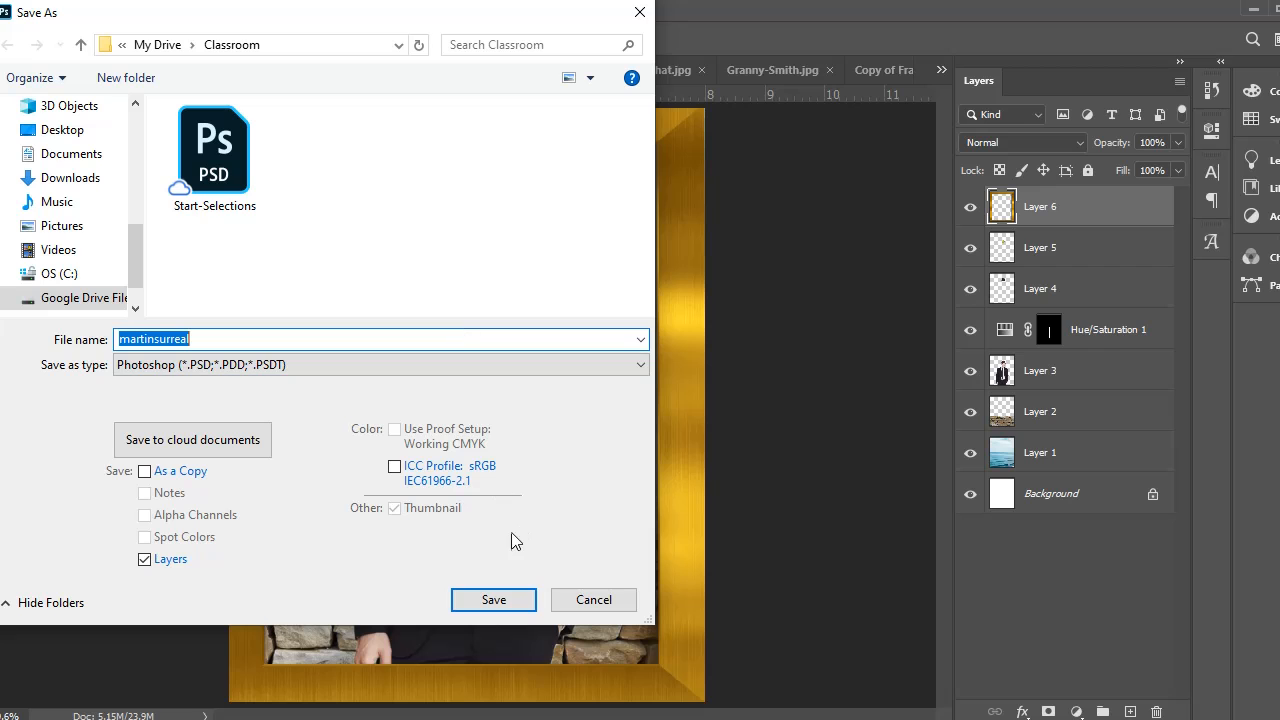
left_click(258, 365)
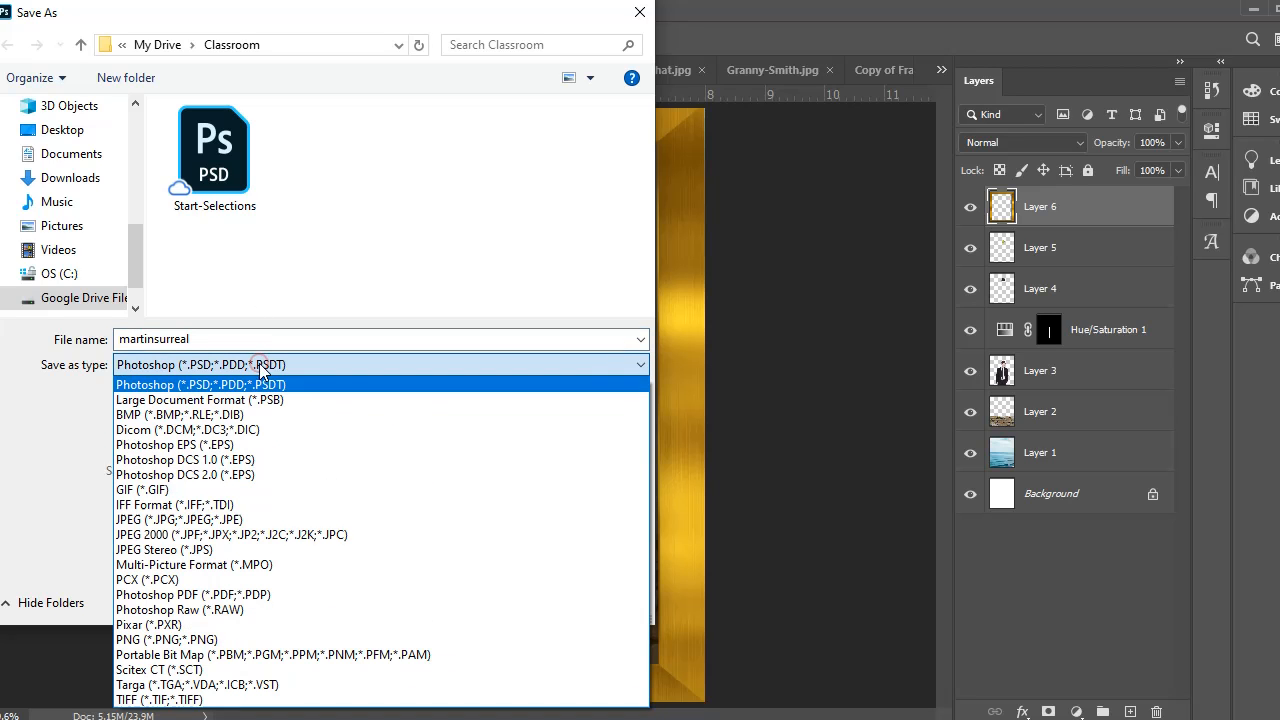
left_click(190, 522)
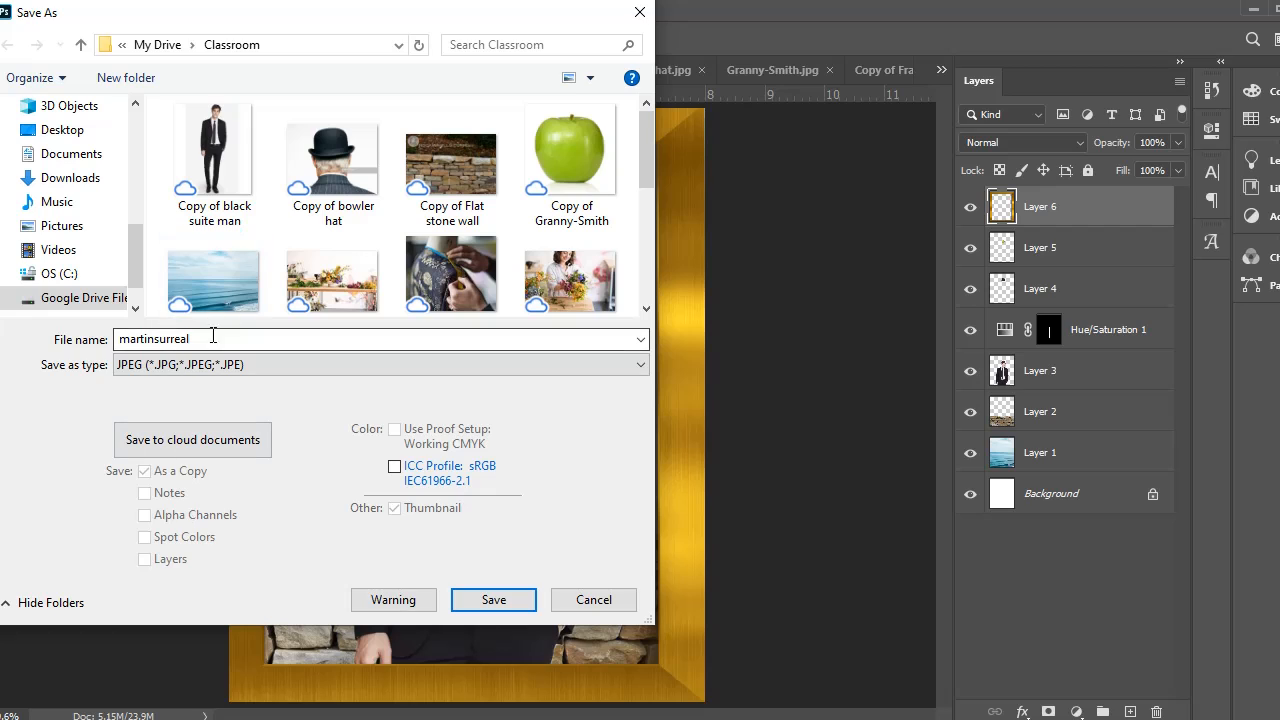
left_click(592, 601)
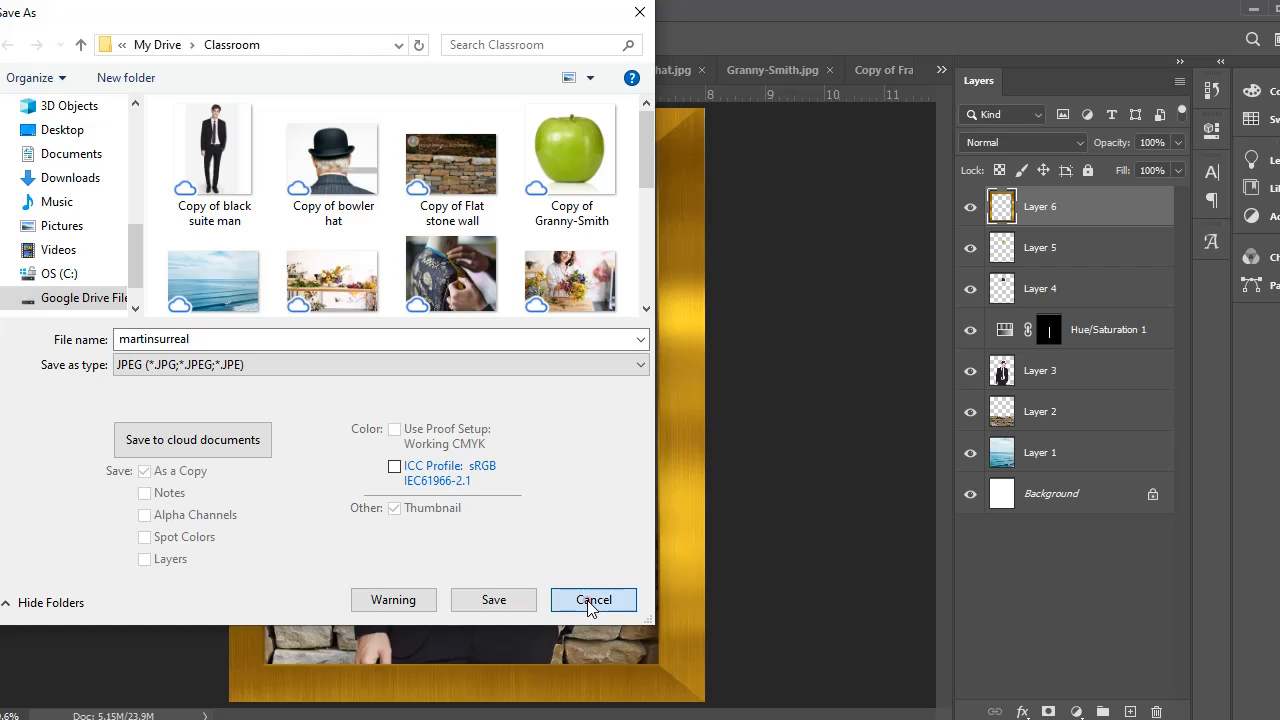